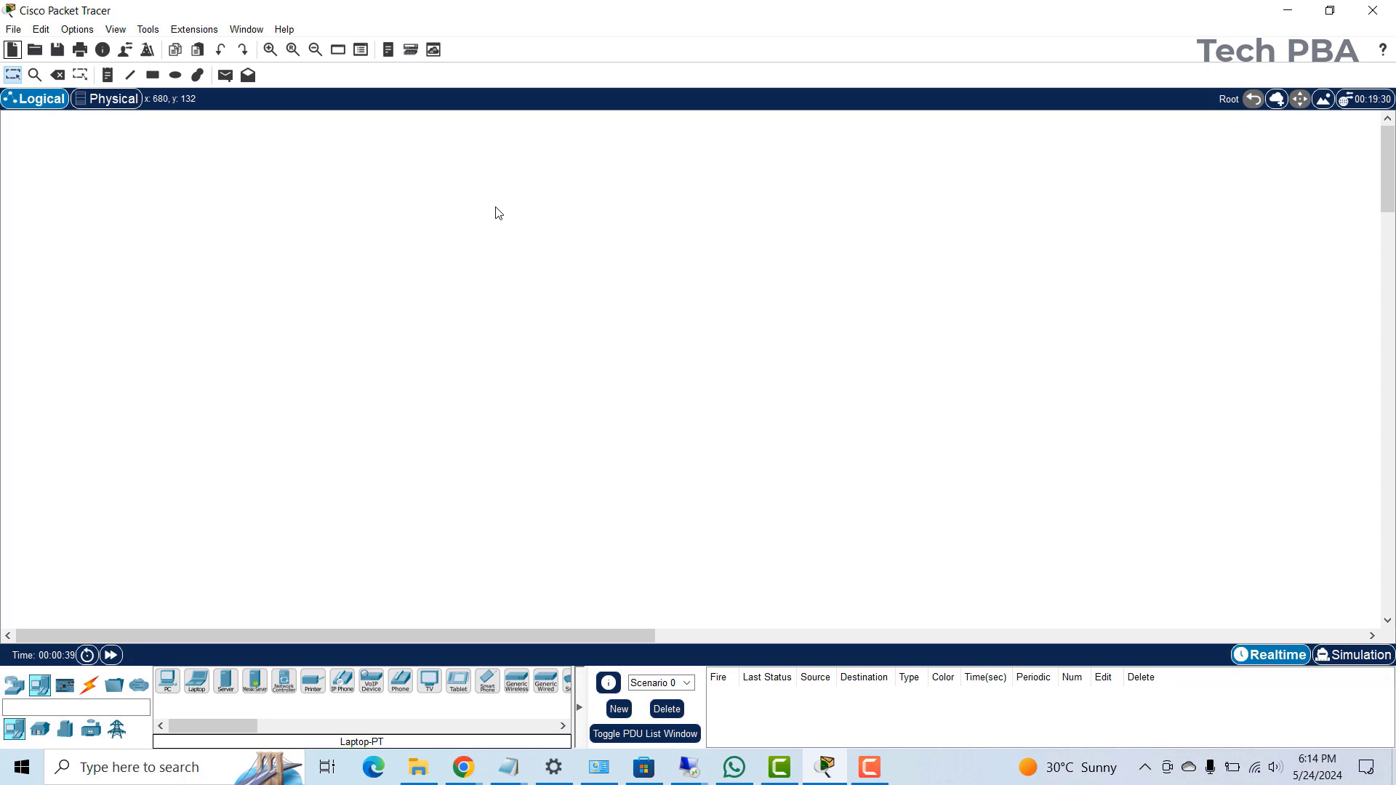
- Draw a large unfilled rectangle with a black outline in the upper middle of the logical workspace
left_click(130, 75)
left_click(153, 75)
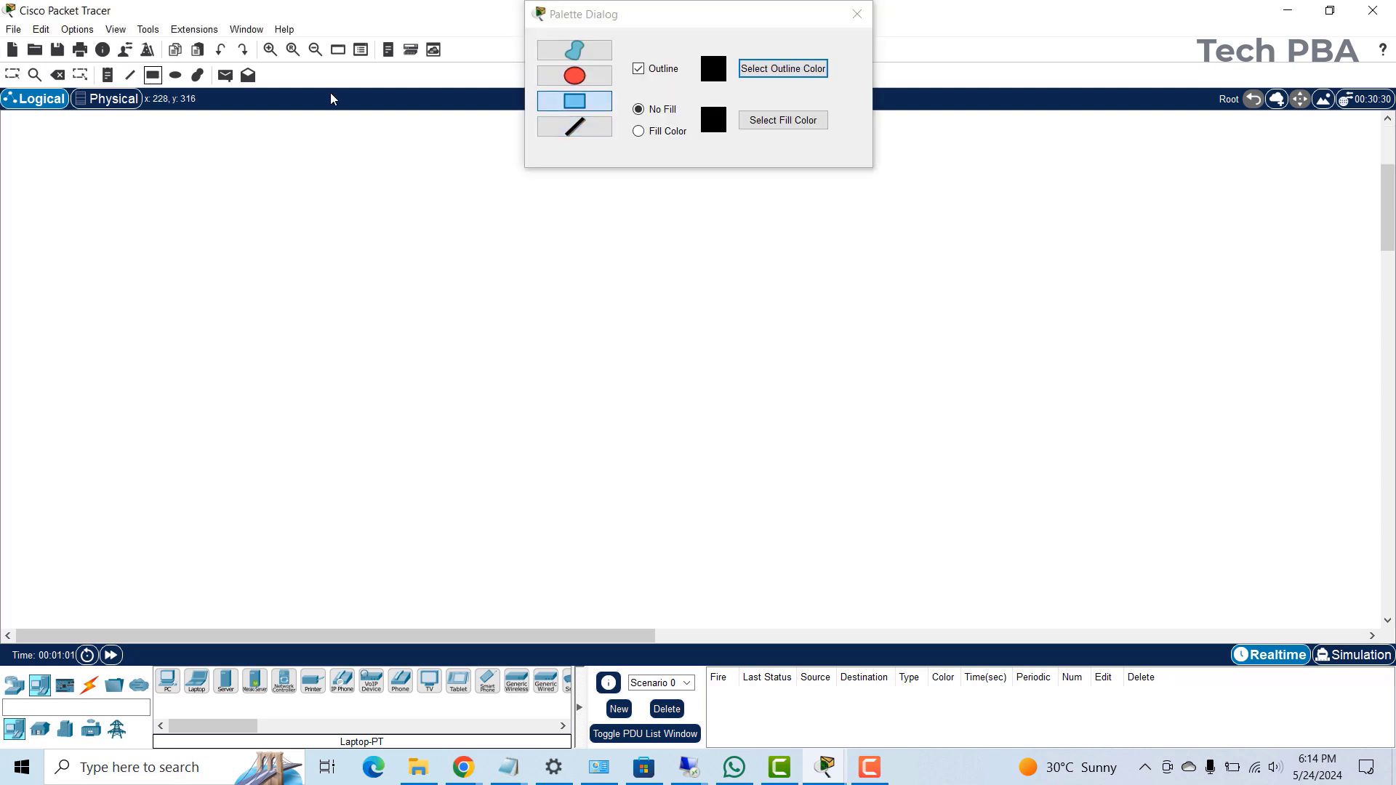
left_click(576, 99)
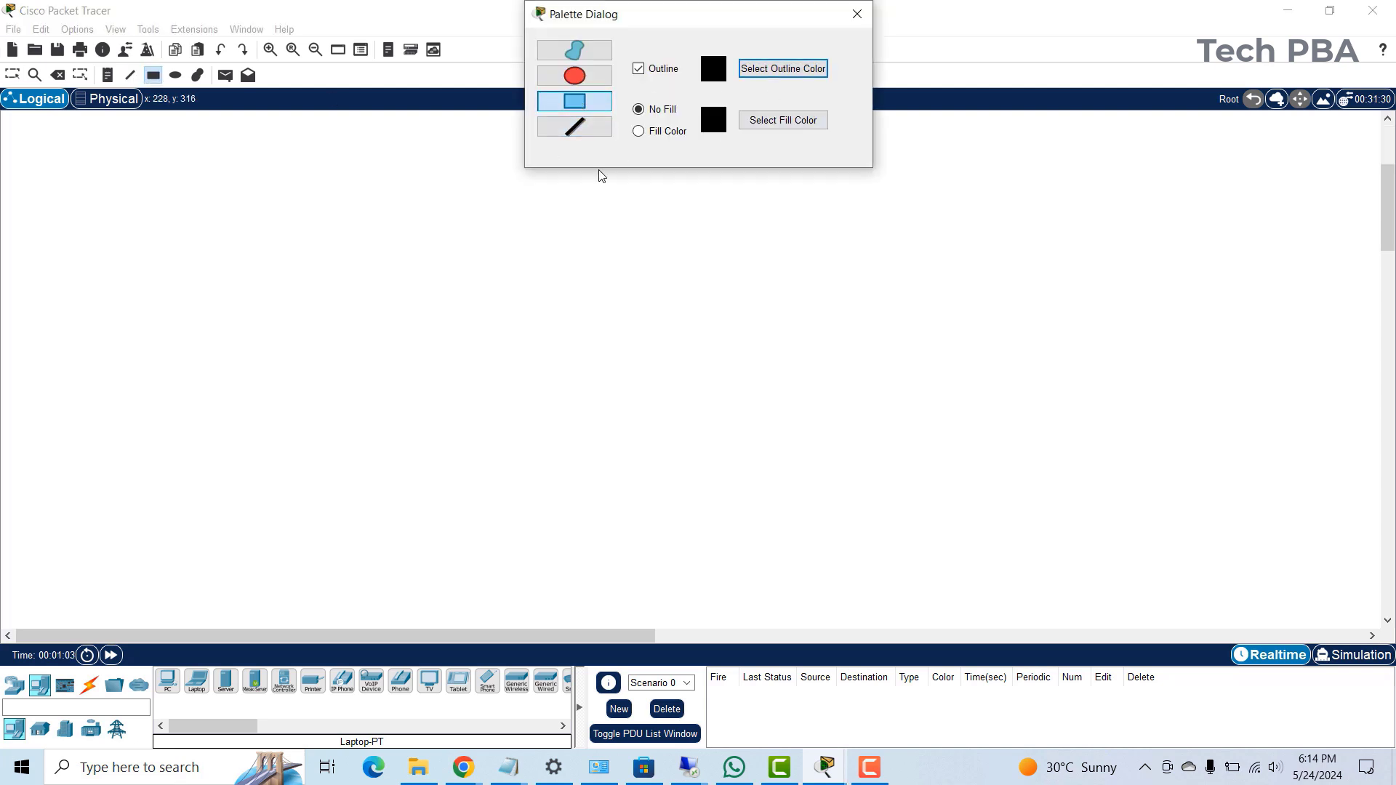
left_click(857, 14)
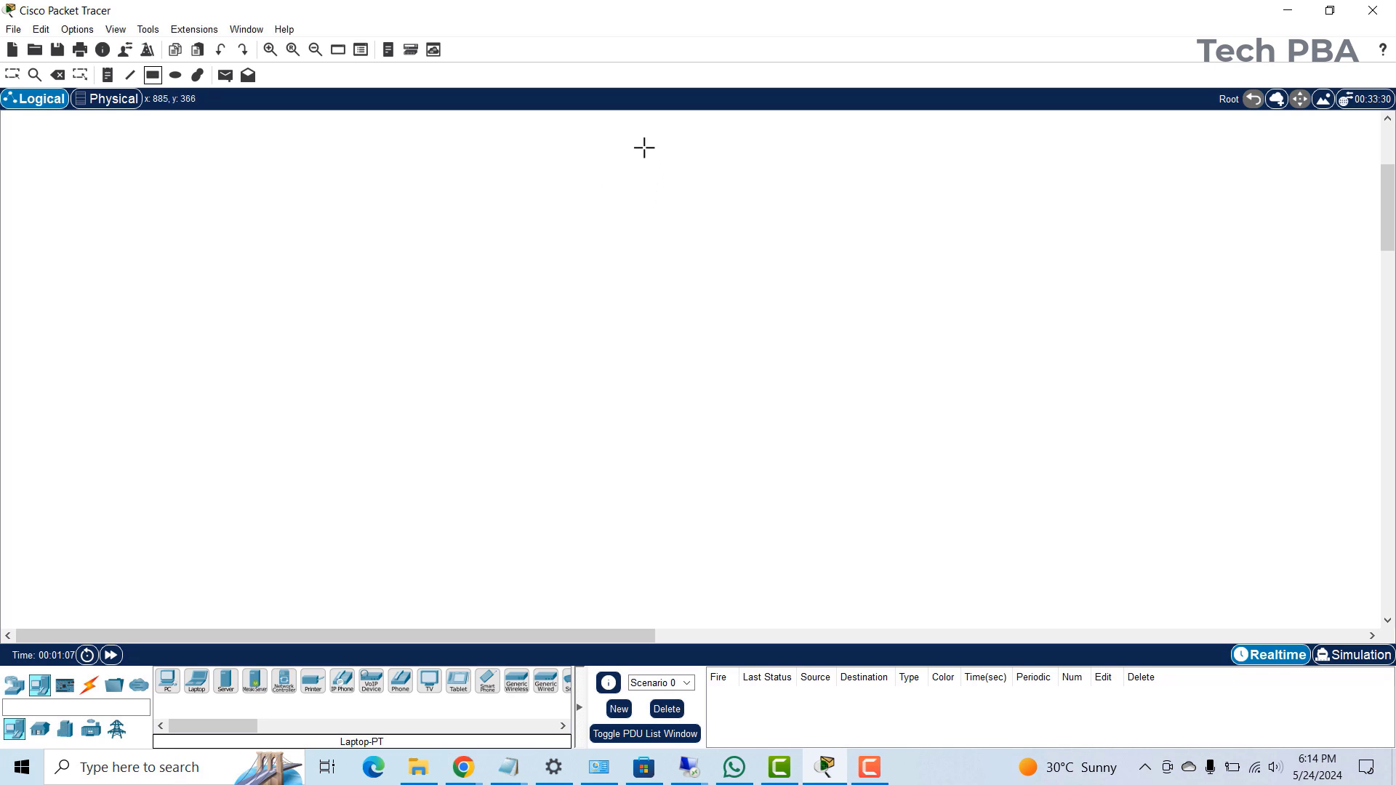
left_click_drag(650, 129, 1149, 389)
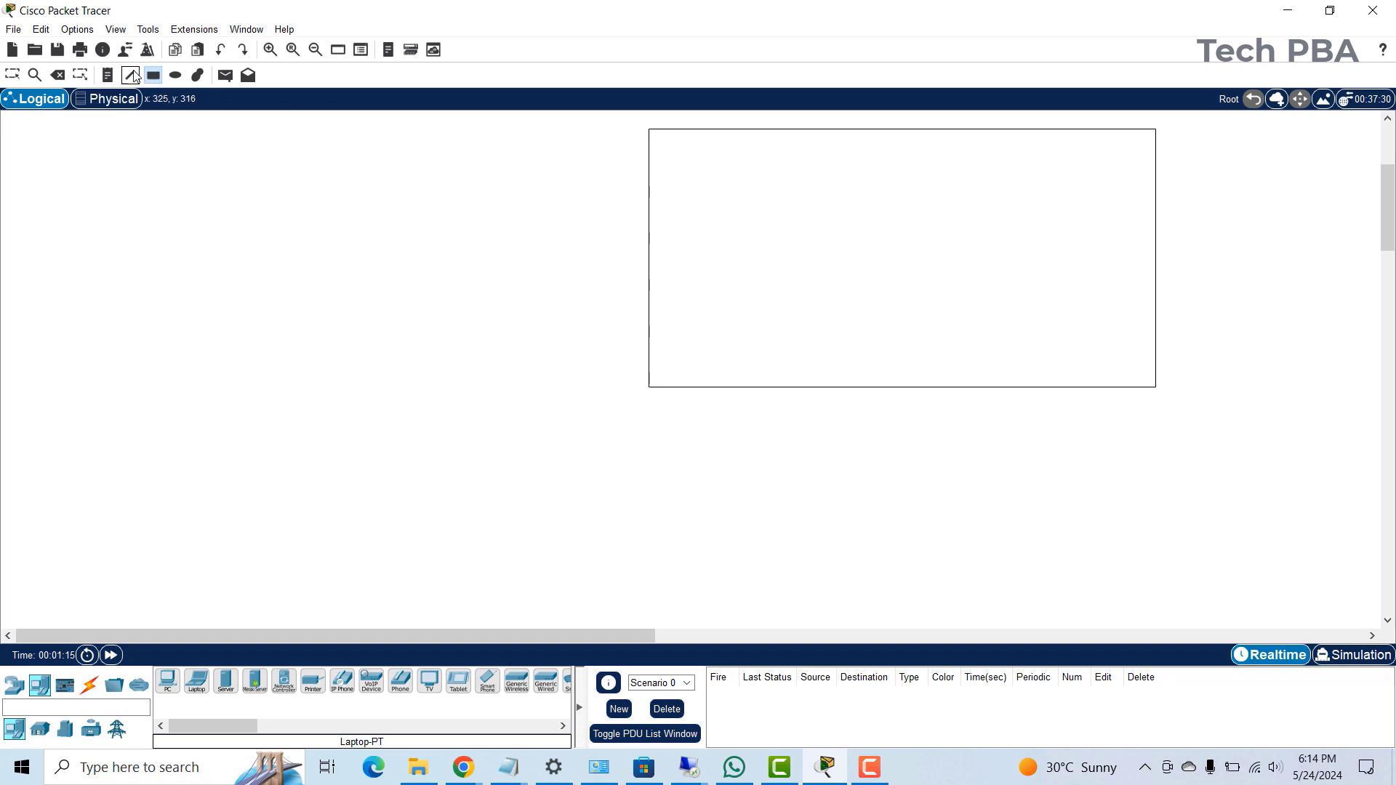
- Draw a vertical line from the rectangle's upper edge to its lower edge, about one third of the width from its left side
left_click(133, 76)
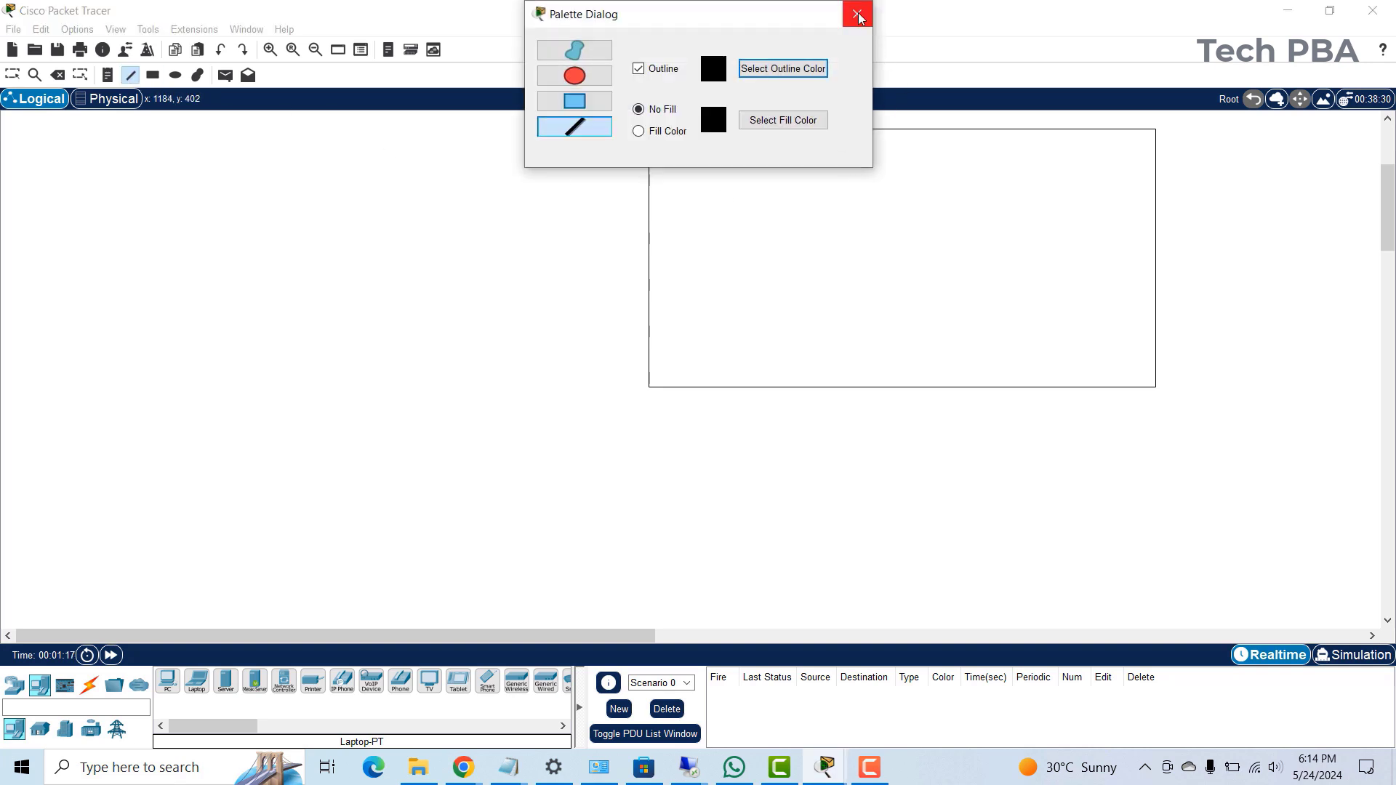
left_click(858, 15)
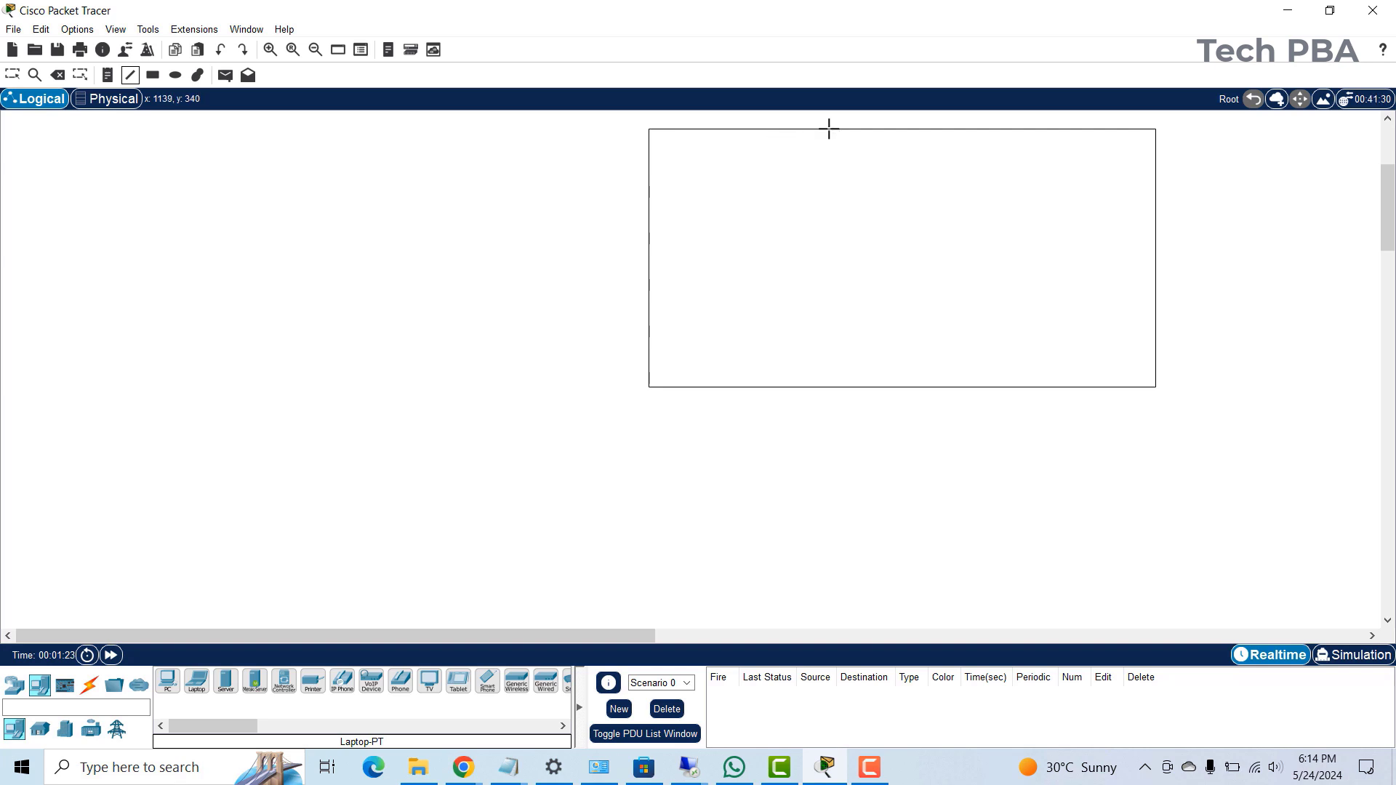
left_click_drag(829, 129, 833, 371)
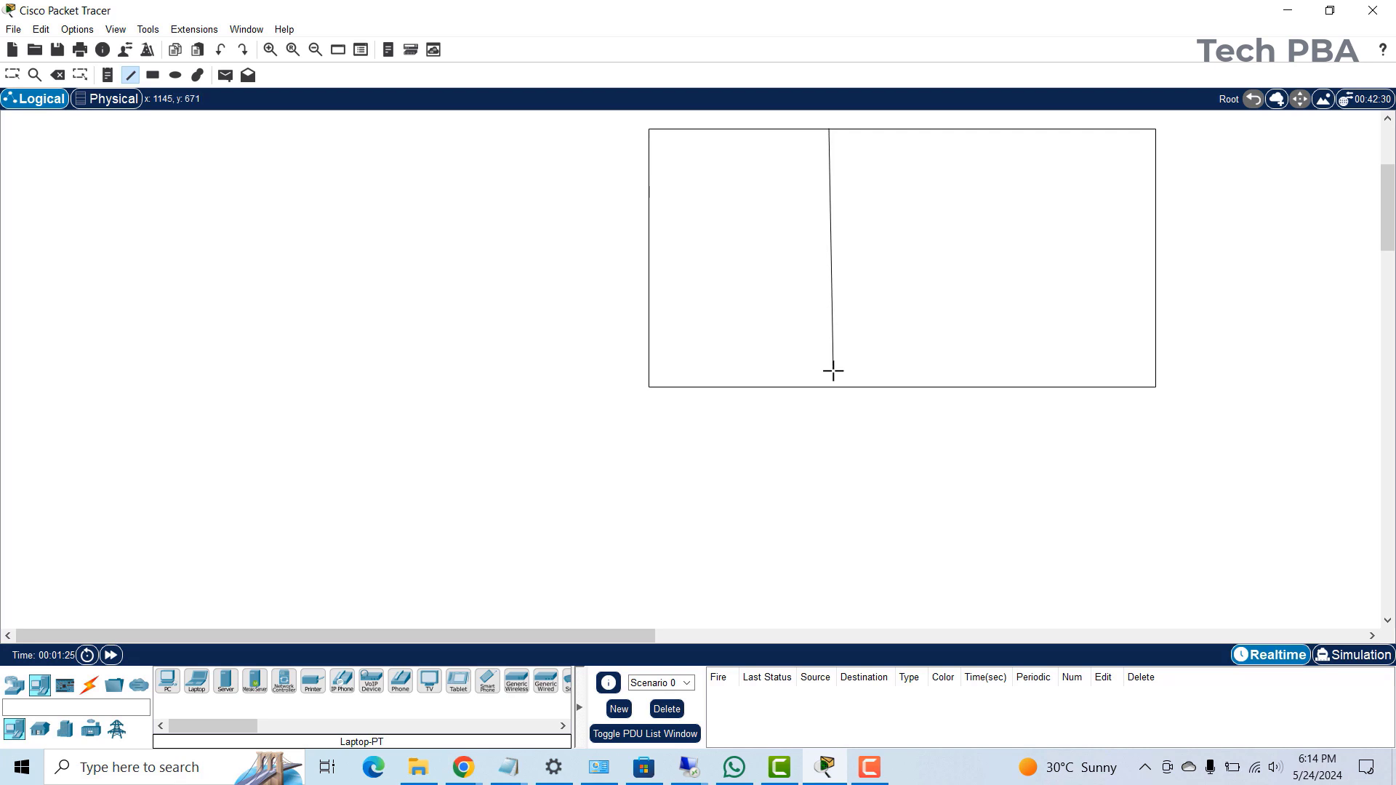
left_click_drag(834, 371, 830, 389)
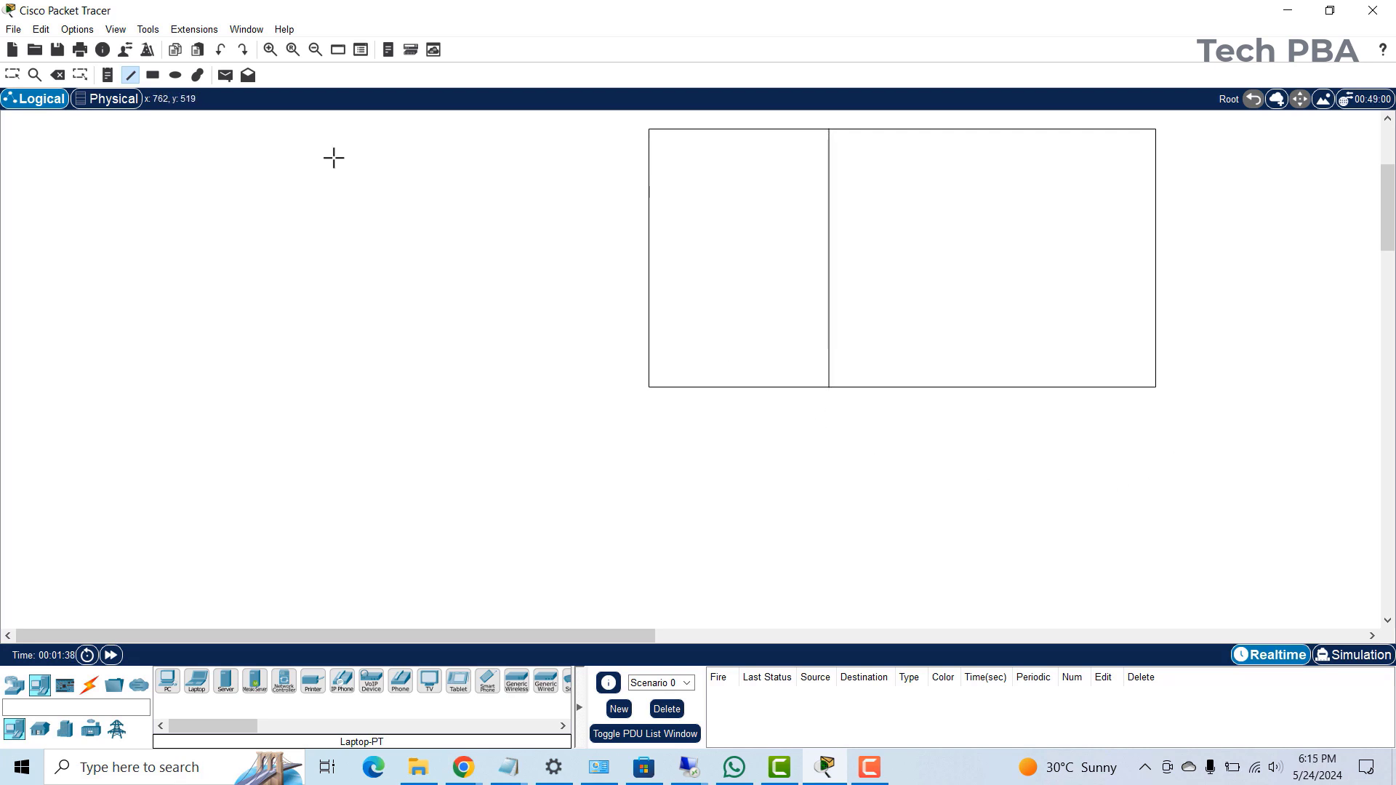
- Draw two more unfilled rectangles, one to the lower left and one to the lower right of the divided rectangle
left_click(153, 75)
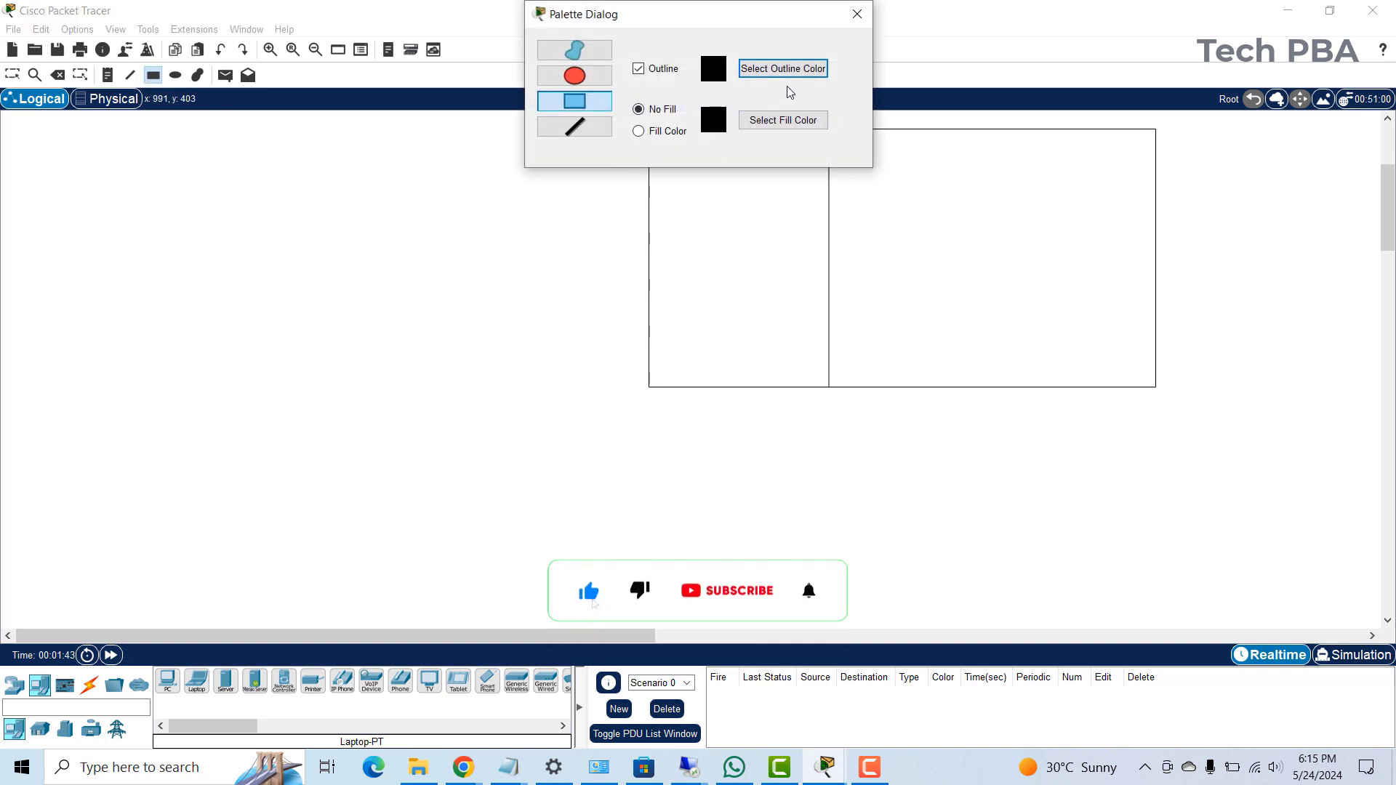
left_click(858, 14)
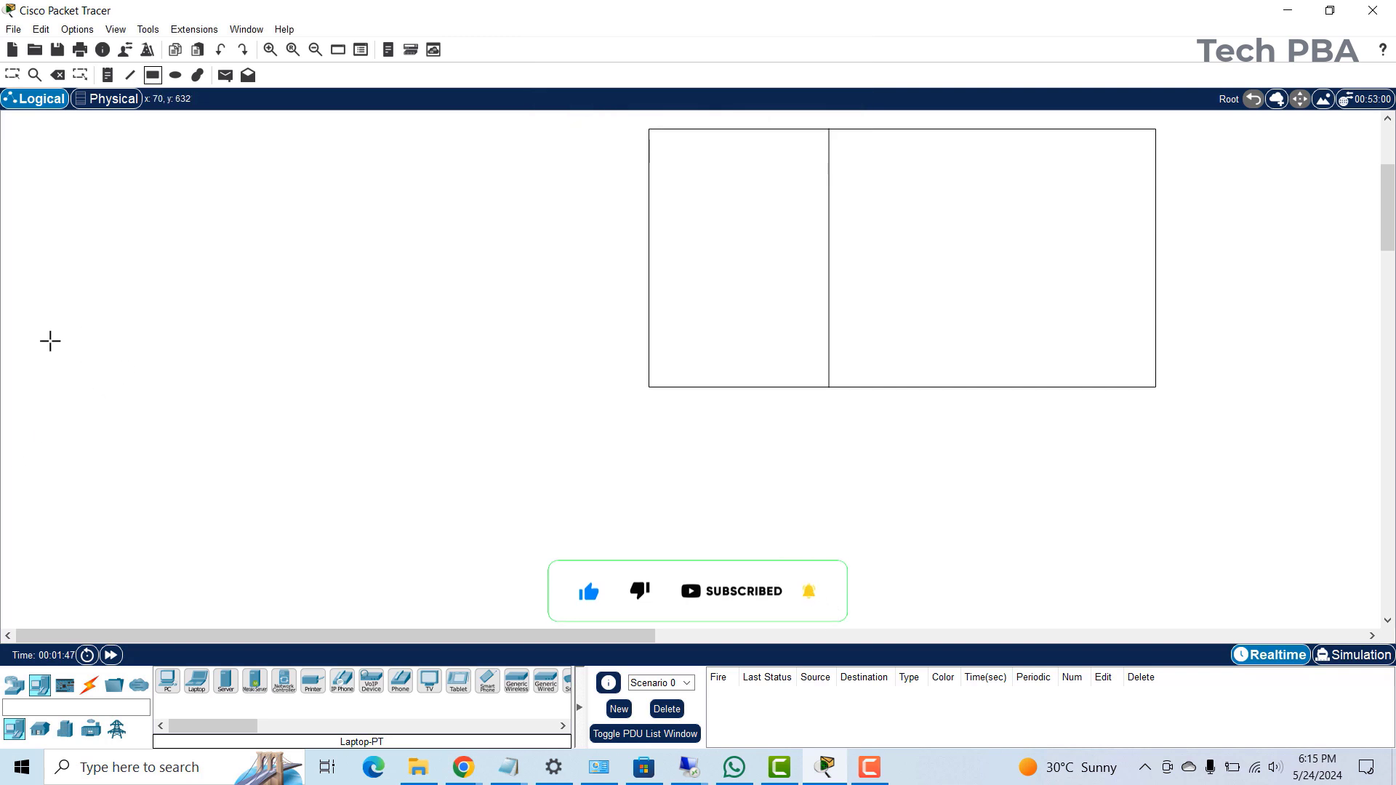
mouse_move(51, 341)
left_mouse_down()
mouse_move(190, 352)
mouse_move(437, 461)
mouse_move(426, 572)
mouse_move(464, 587)
left_mouse_up()
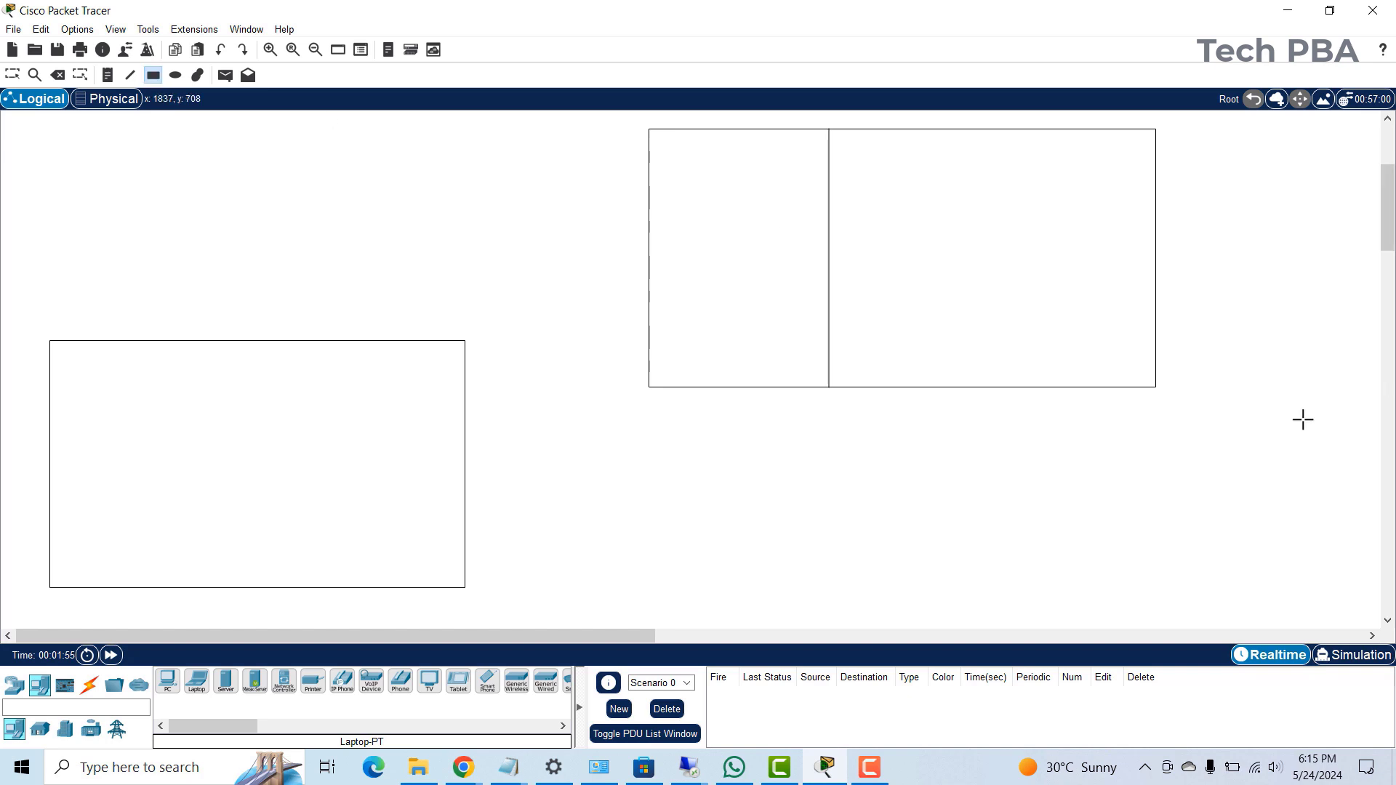
left_click_drag(595, 638, 924, 626)
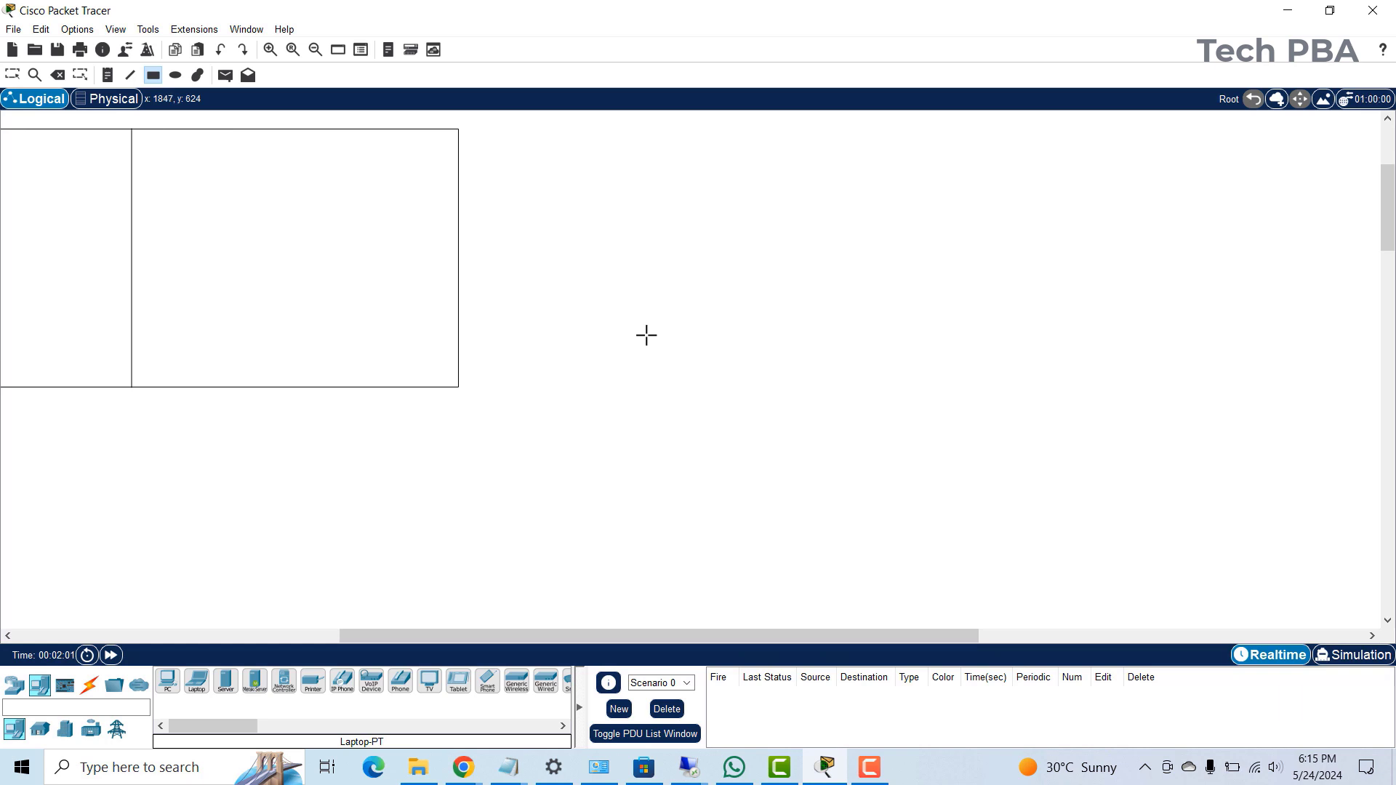
mouse_move(626, 353)
left_mouse_down()
mouse_move(627, 490)
mouse_move(770, 610)
mouse_move(1072, 601)
mouse_move(1065, 586)
left_mouse_up()
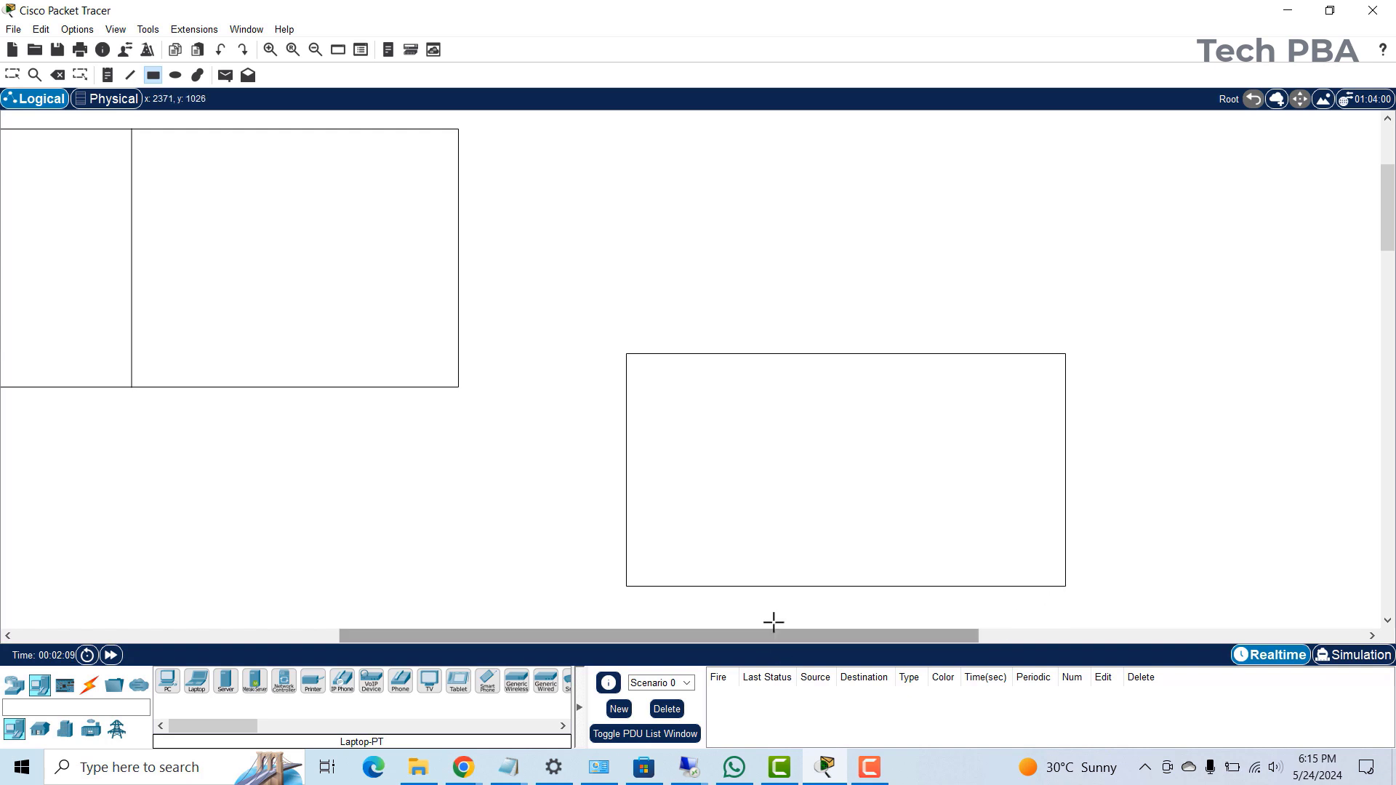
- Draw a fourth unfilled rectangle centred below the divided rectangle, between and lower than the two side rectangles
left_click_drag(578, 635, 364, 636)
scroll(674, 437, "down", 5)
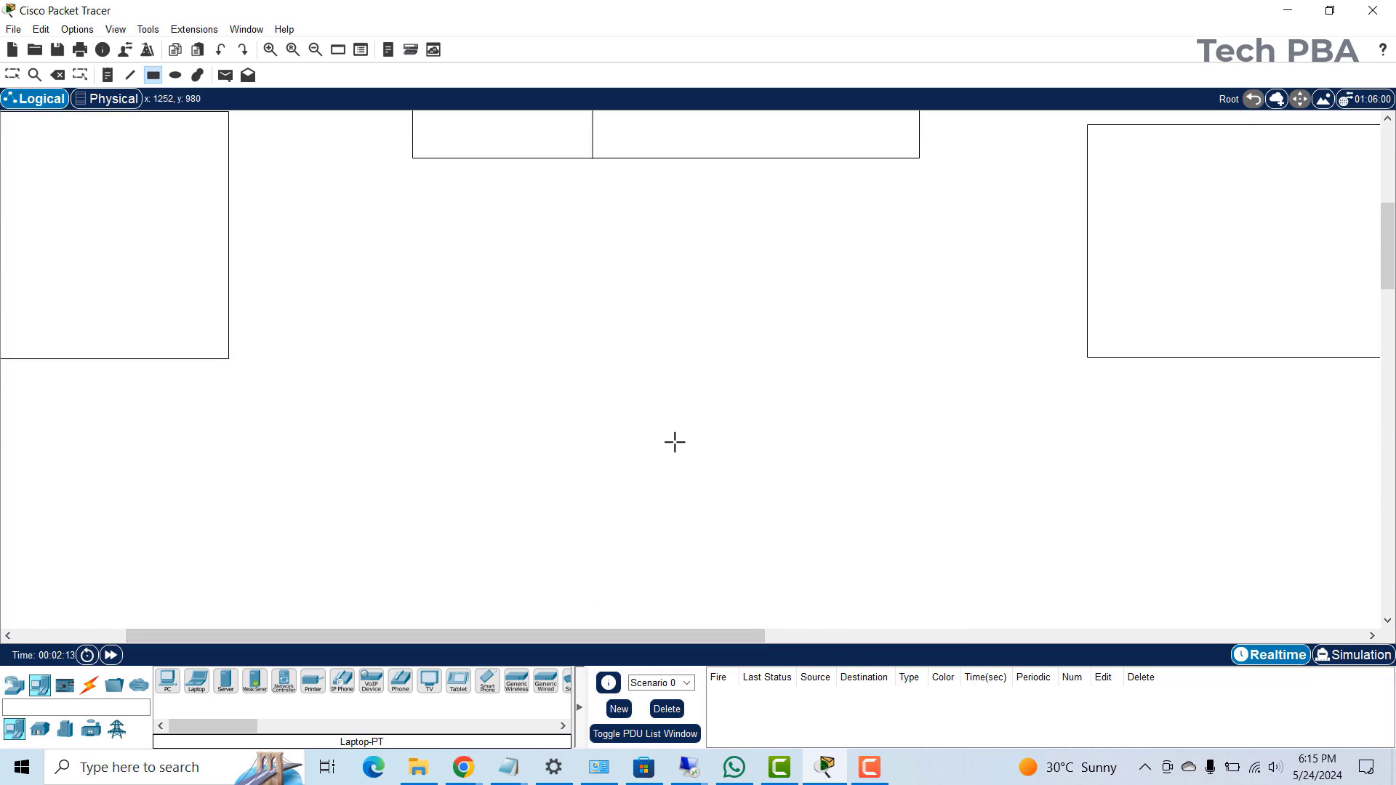
scroll(674, 440, "up", 3)
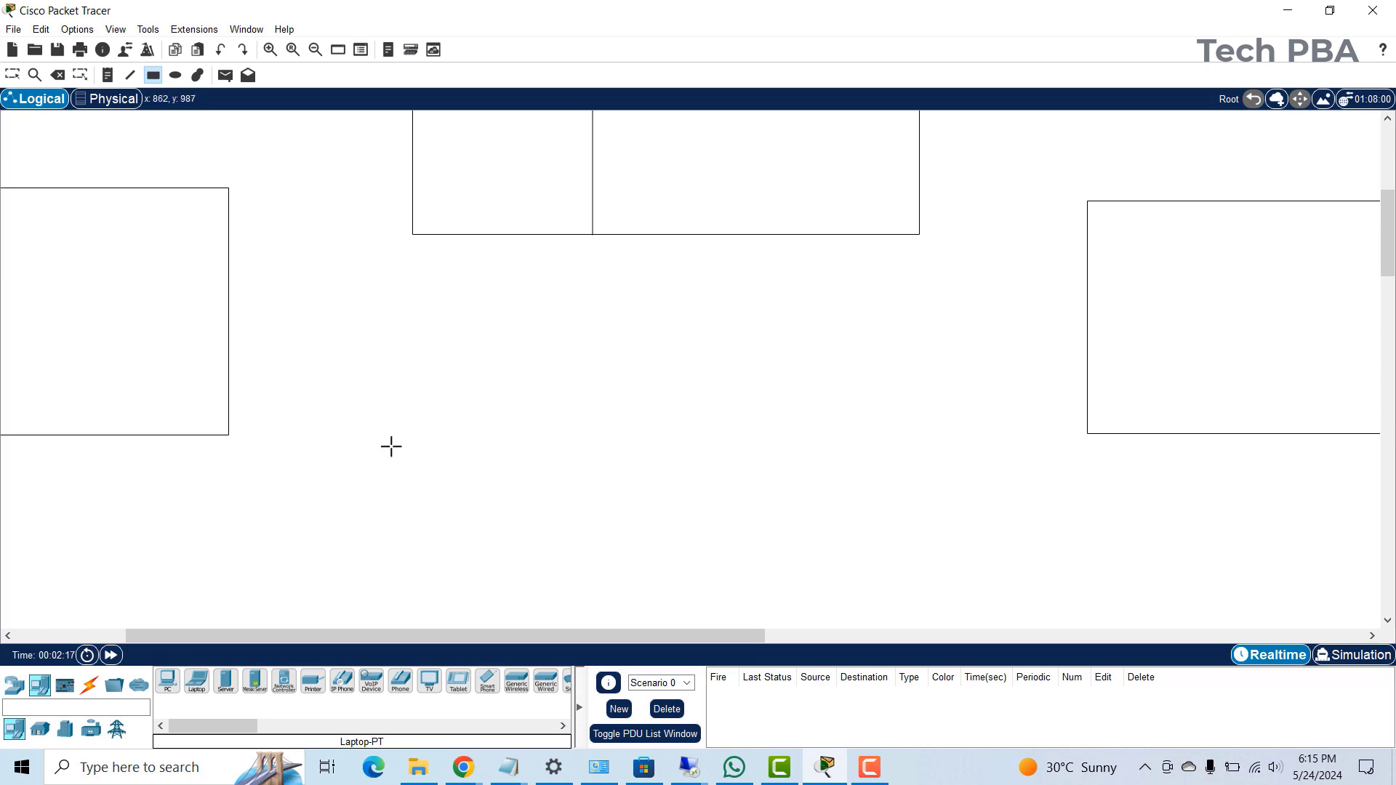
left_click_drag(391, 447, 867, 624)
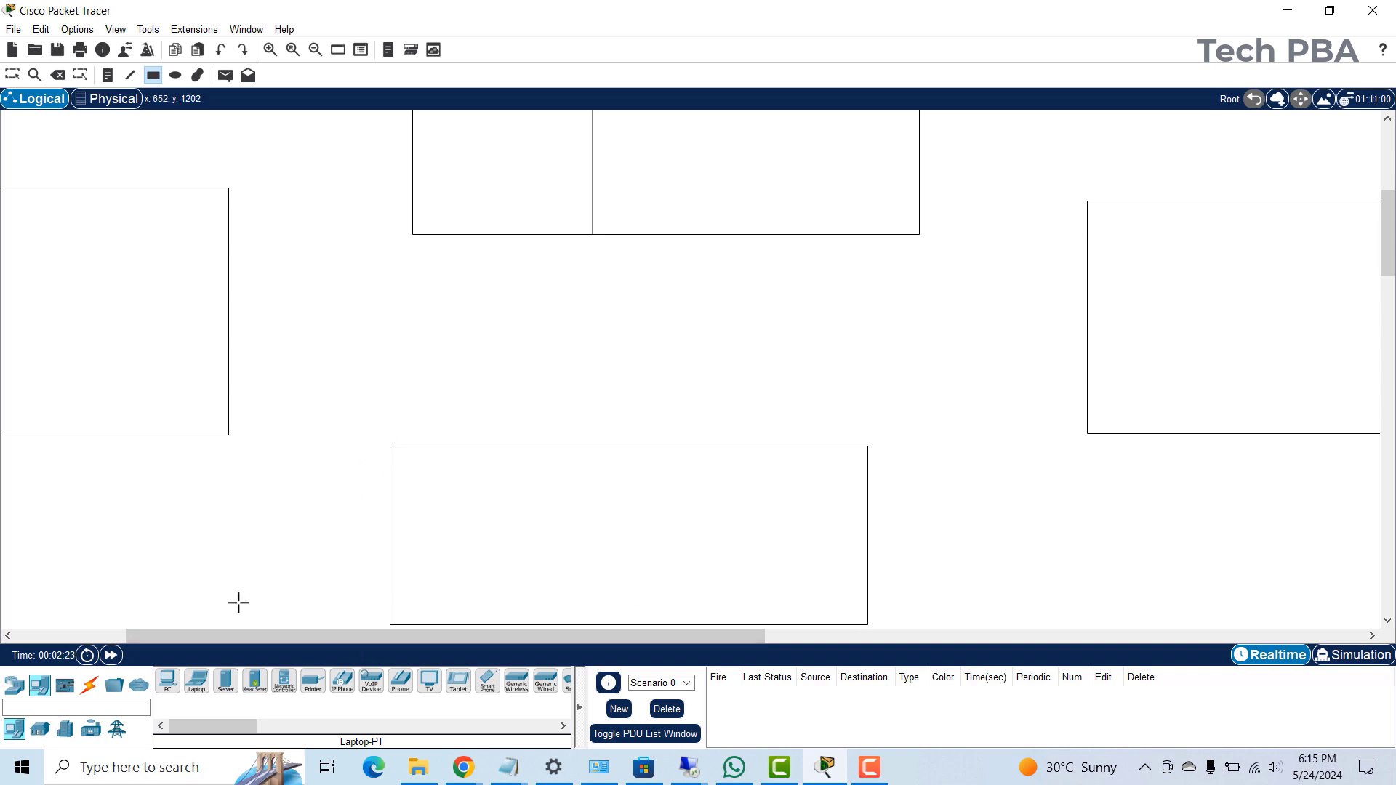
- Shrink the left rectangle to roughly four fifths of its width and height, keeping its upper-left corner in place
left_click_drag(243, 635, 130, 636)
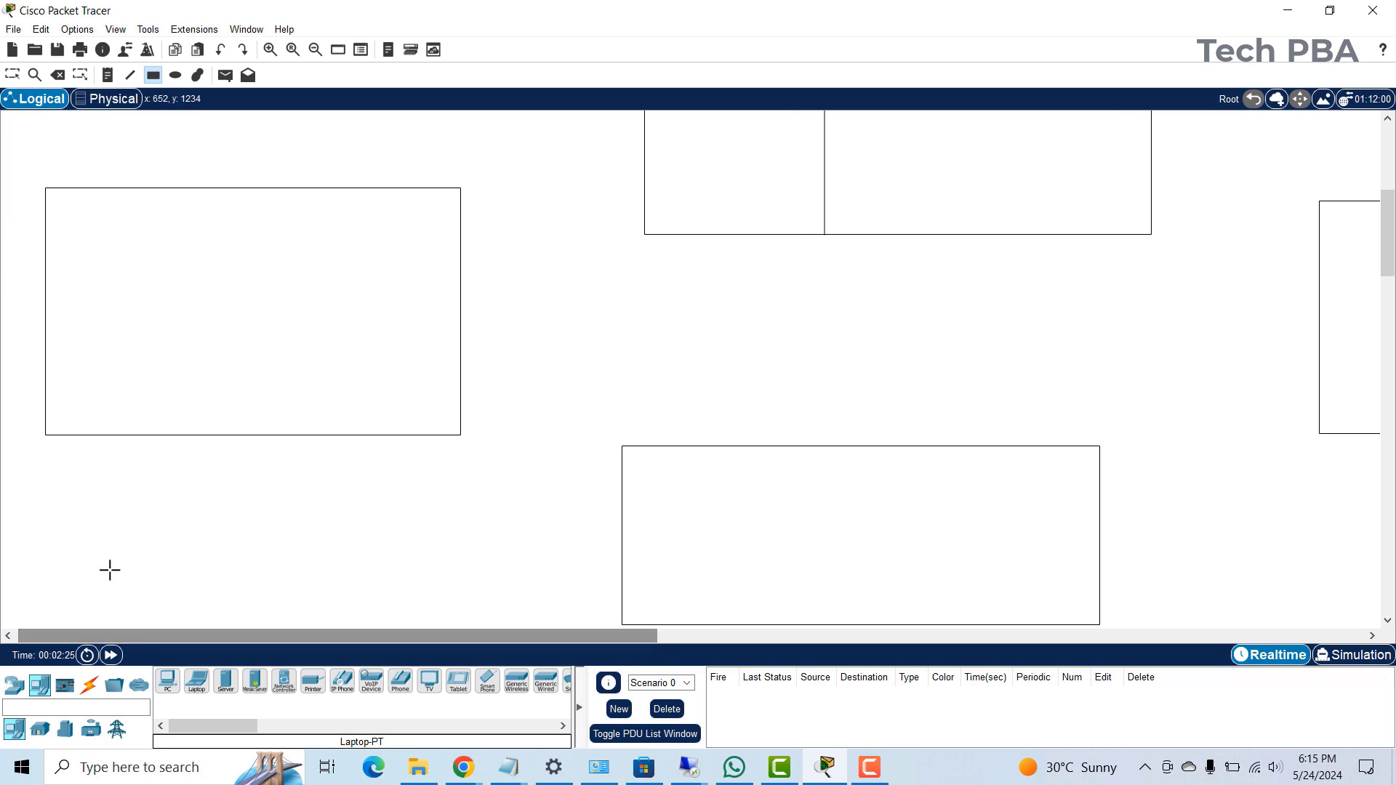
left_click(45, 294)
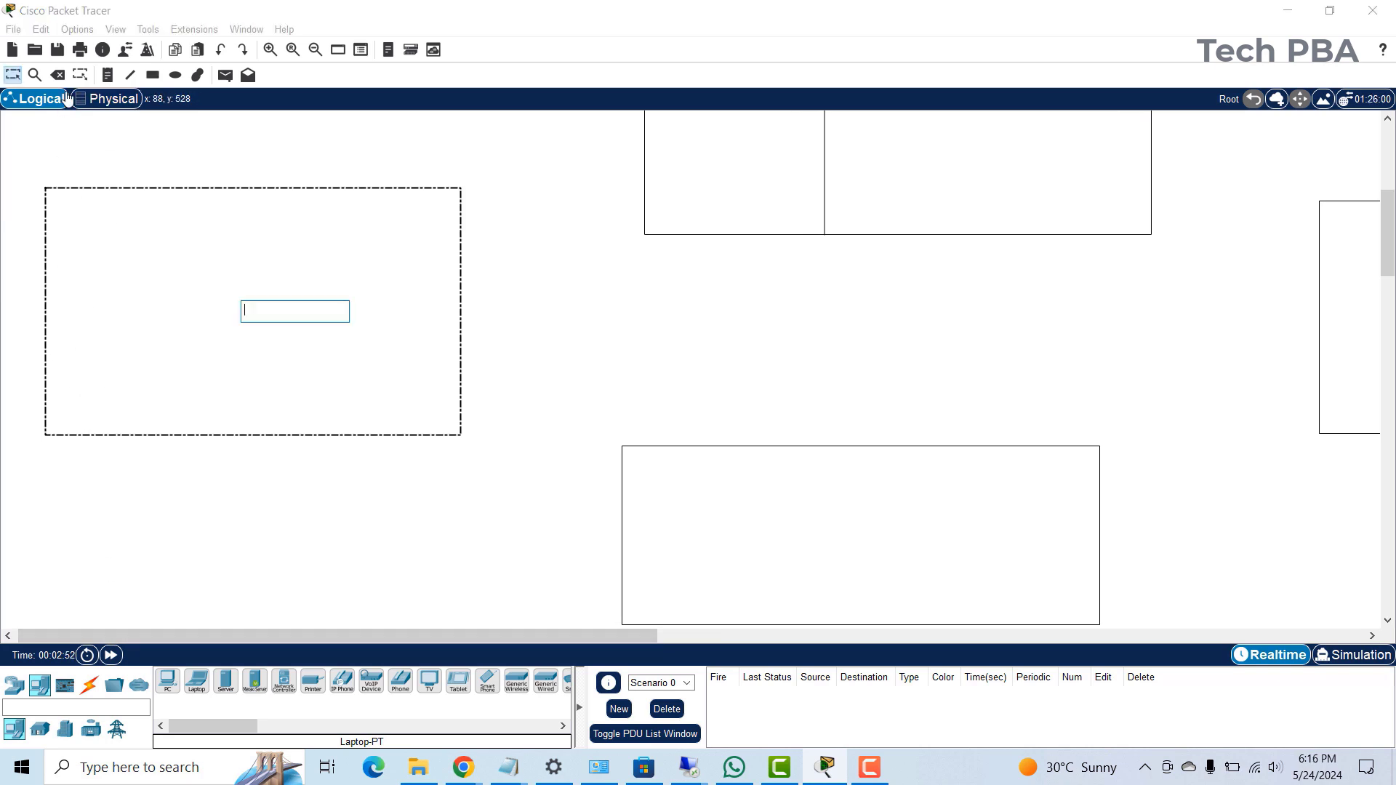
left_click(84, 75)
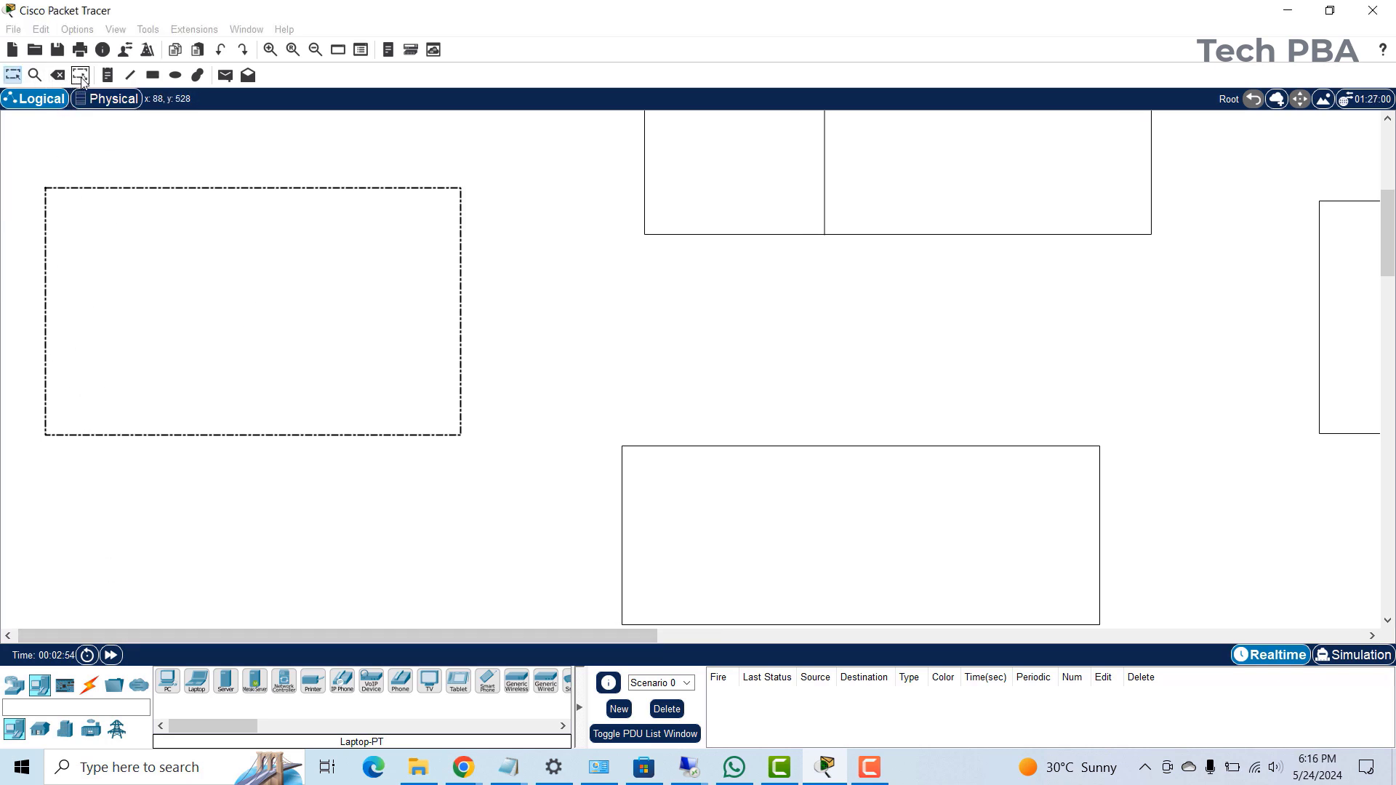
left_click(65, 292)
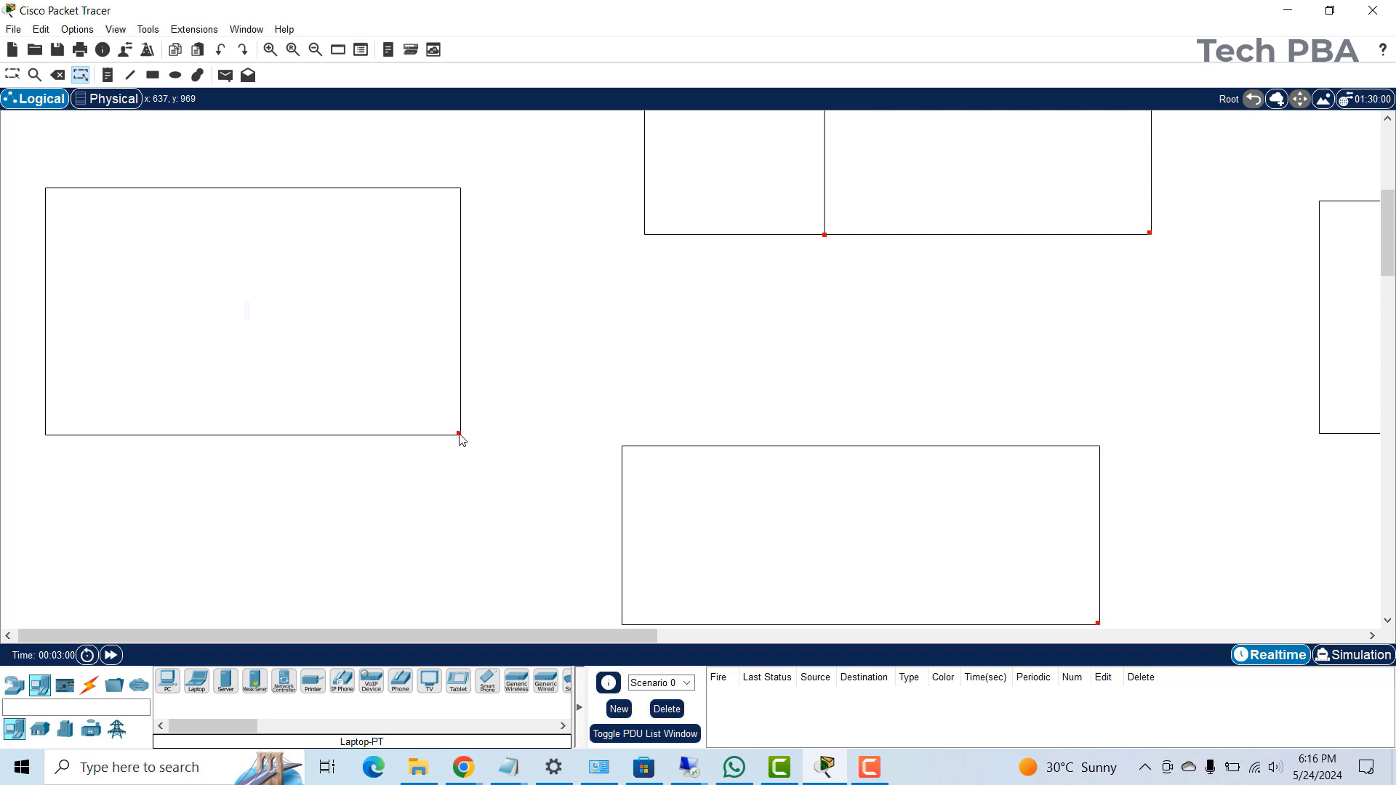
key("r")
left_click_drag(460, 434, 368, 388)
key("Escape")
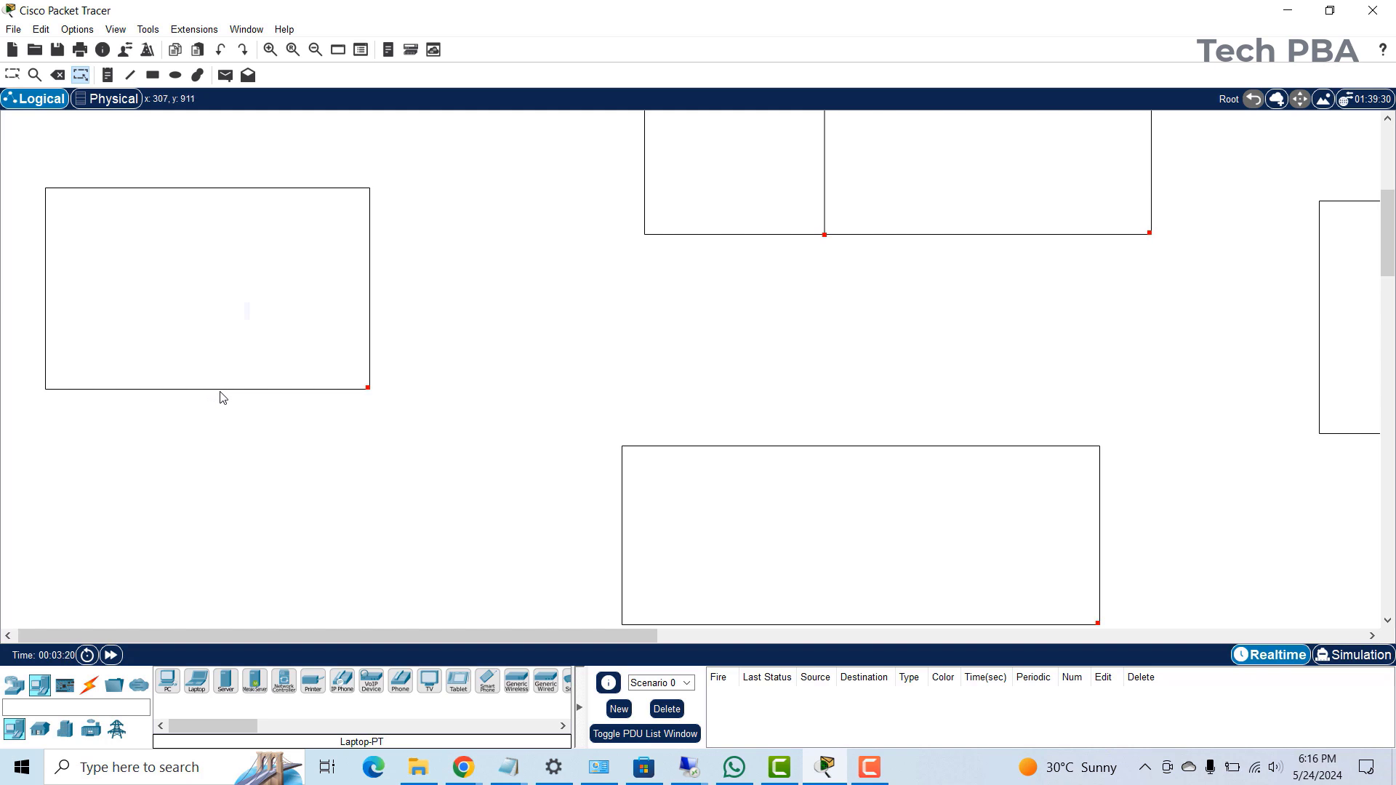
- Move the resized left rectangle to the right and slightly down, closer to the central rectangles
left_click(12, 77)
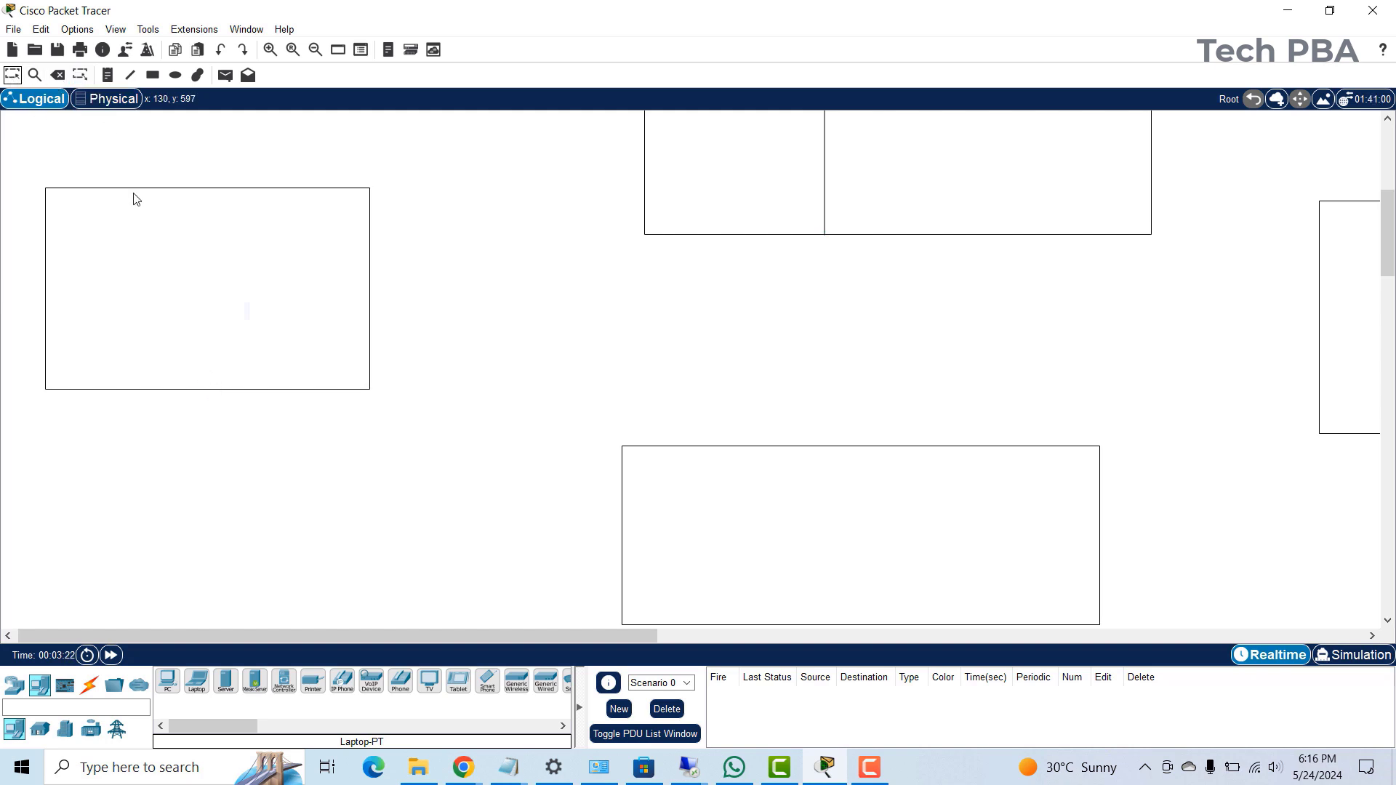
double_click(187, 195)
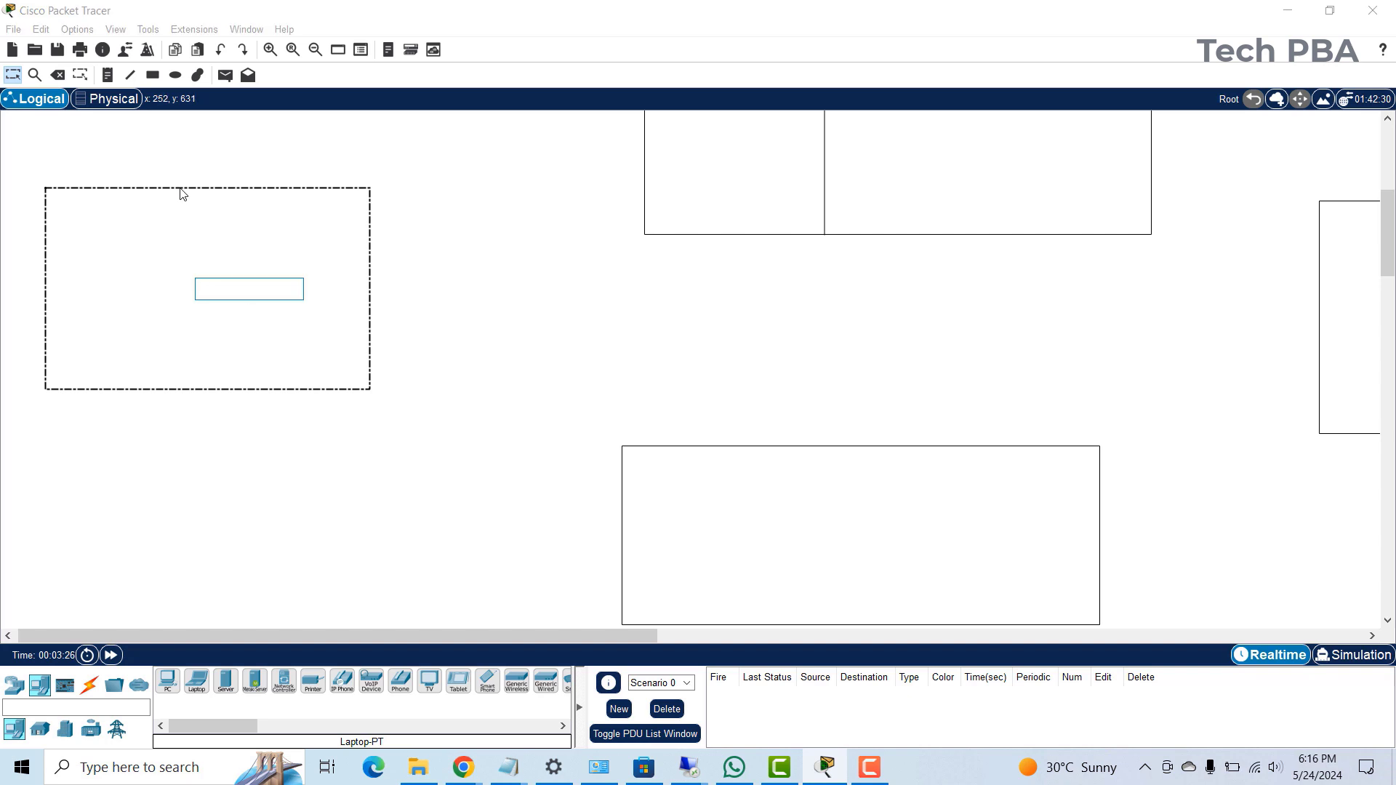
left_click_drag(182, 194, 319, 252)
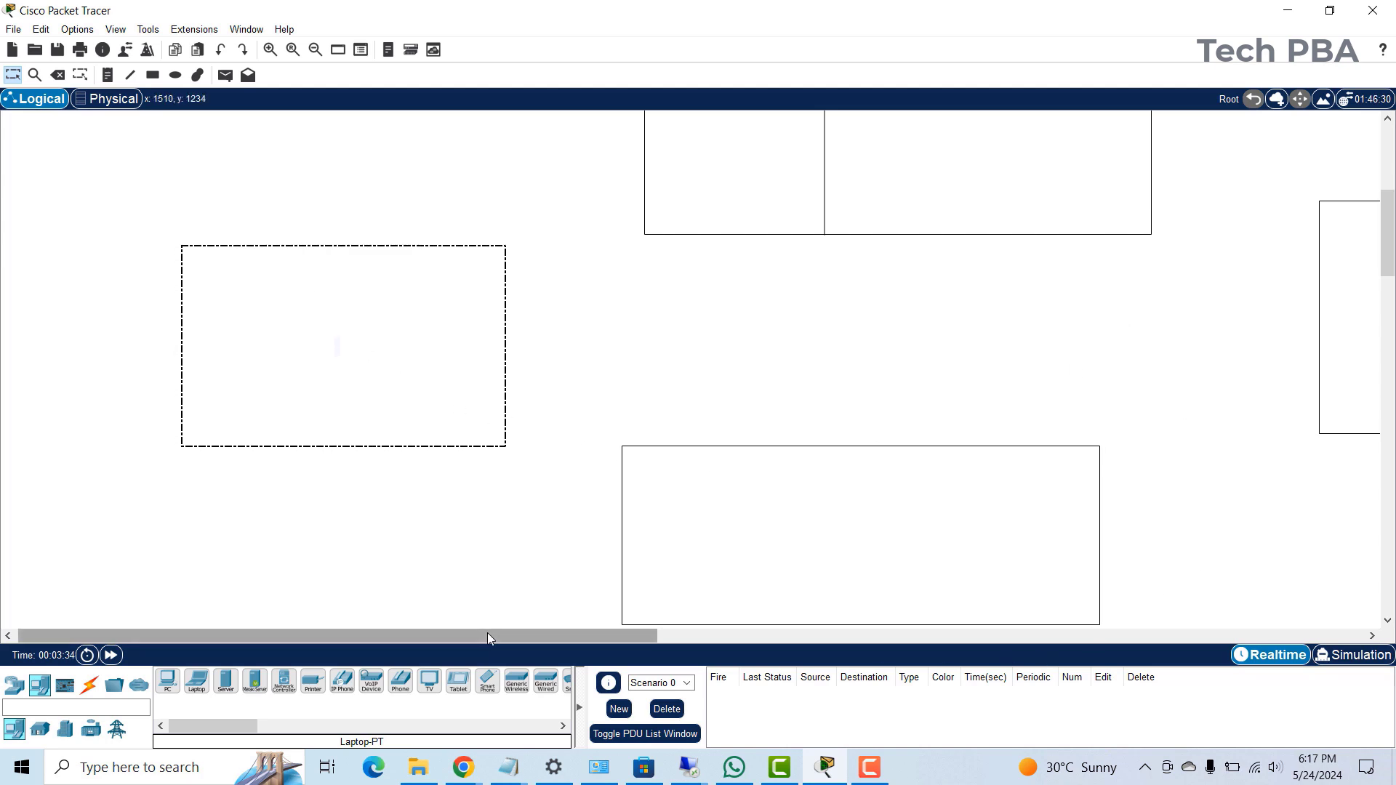
- Shrink the right rectangle to roughly three quarters of its width and shift it slightly down and to the left
left_click_drag(491, 633, 731, 635)
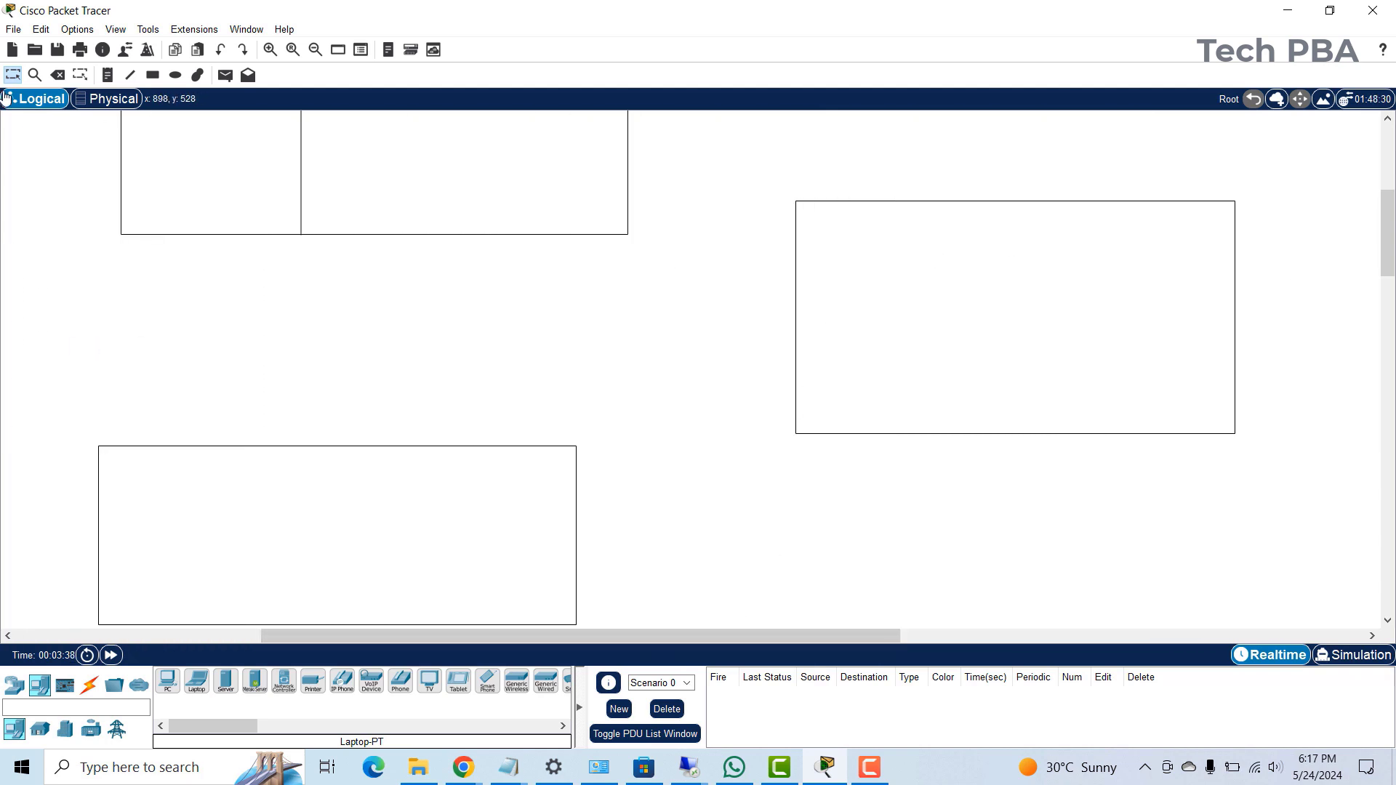
left_click(83, 77)
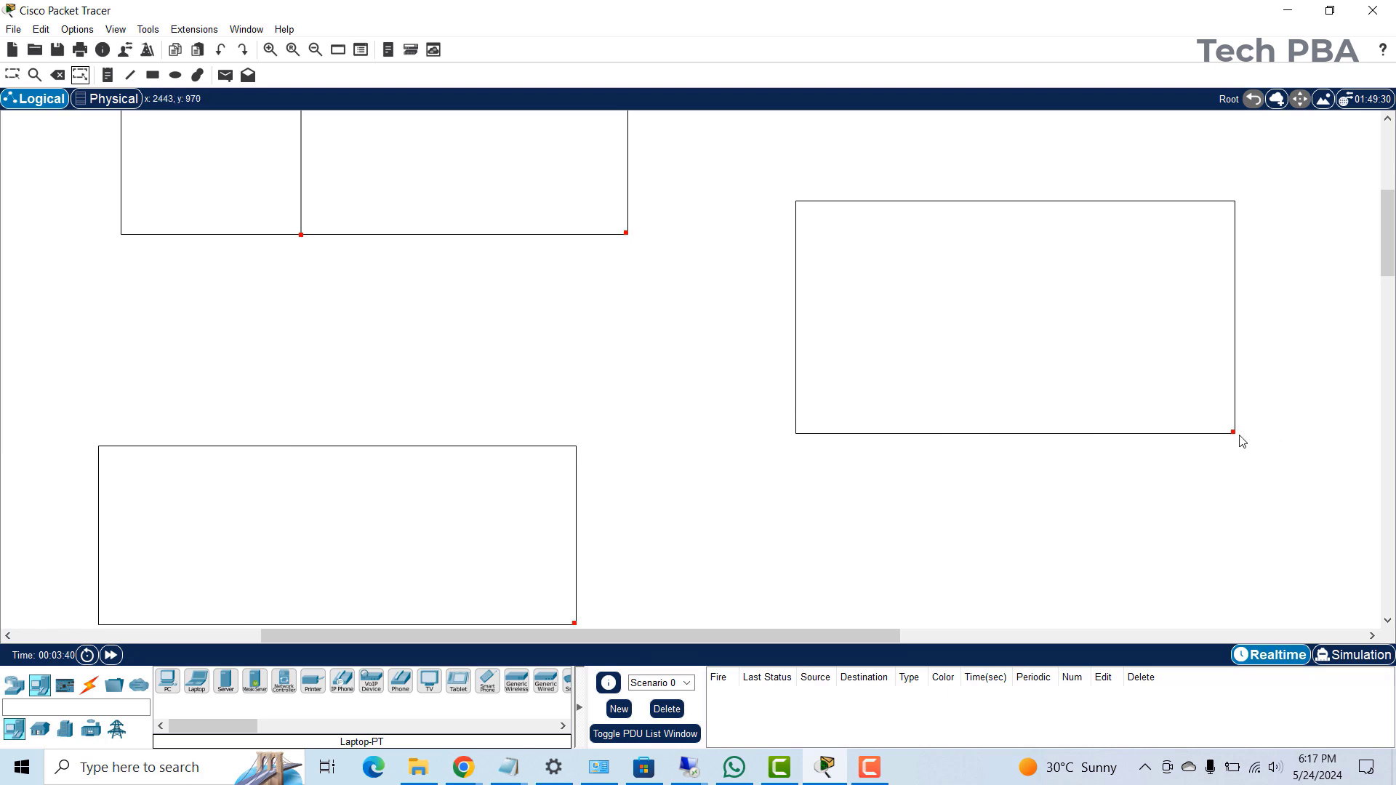
left_click_drag(1234, 433, 1114, 399)
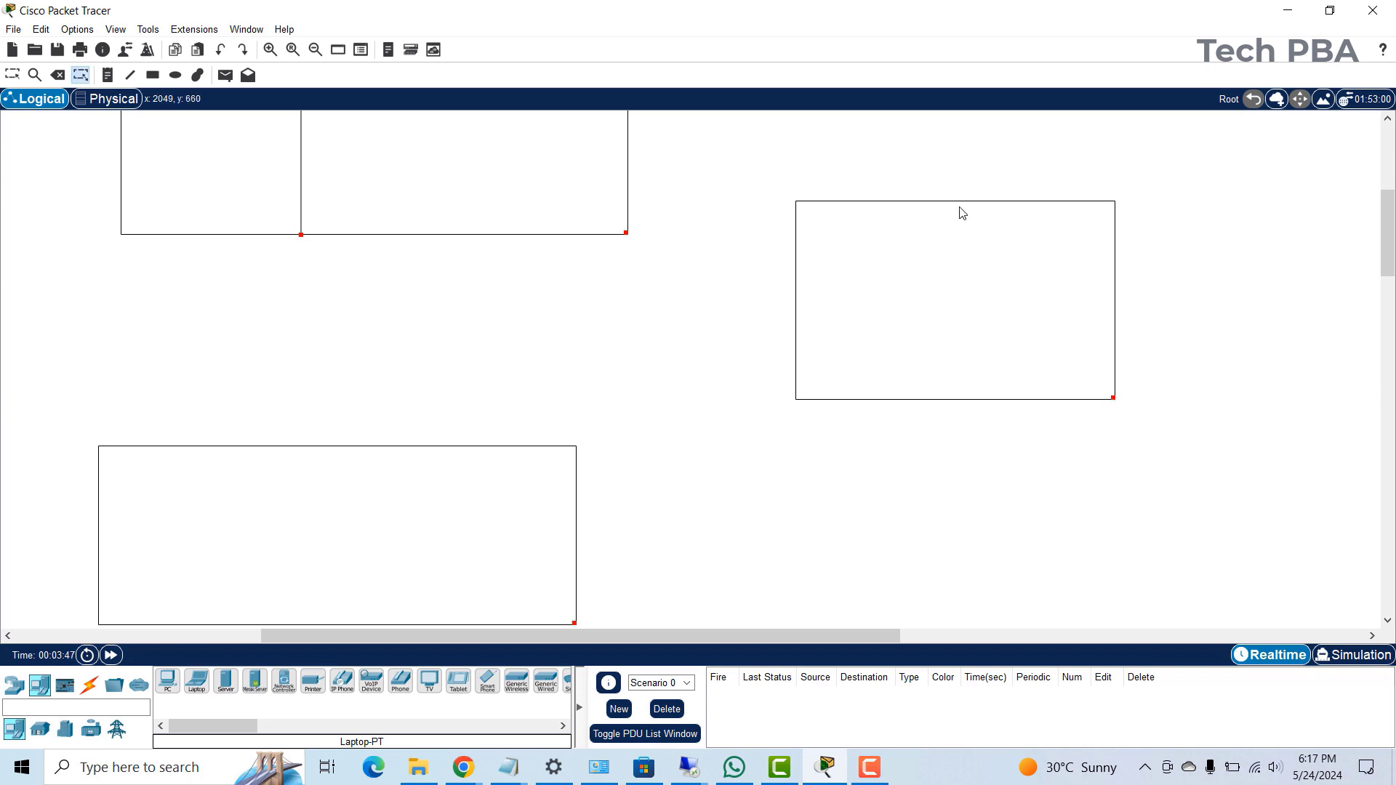
left_click(12, 75)
left_click_drag(937, 208, 917, 249)
- Place a text note reading ADMINISTRATION inside the larger right-hand section of the divided rectangle
left_click_drag(683, 637, 512, 633)
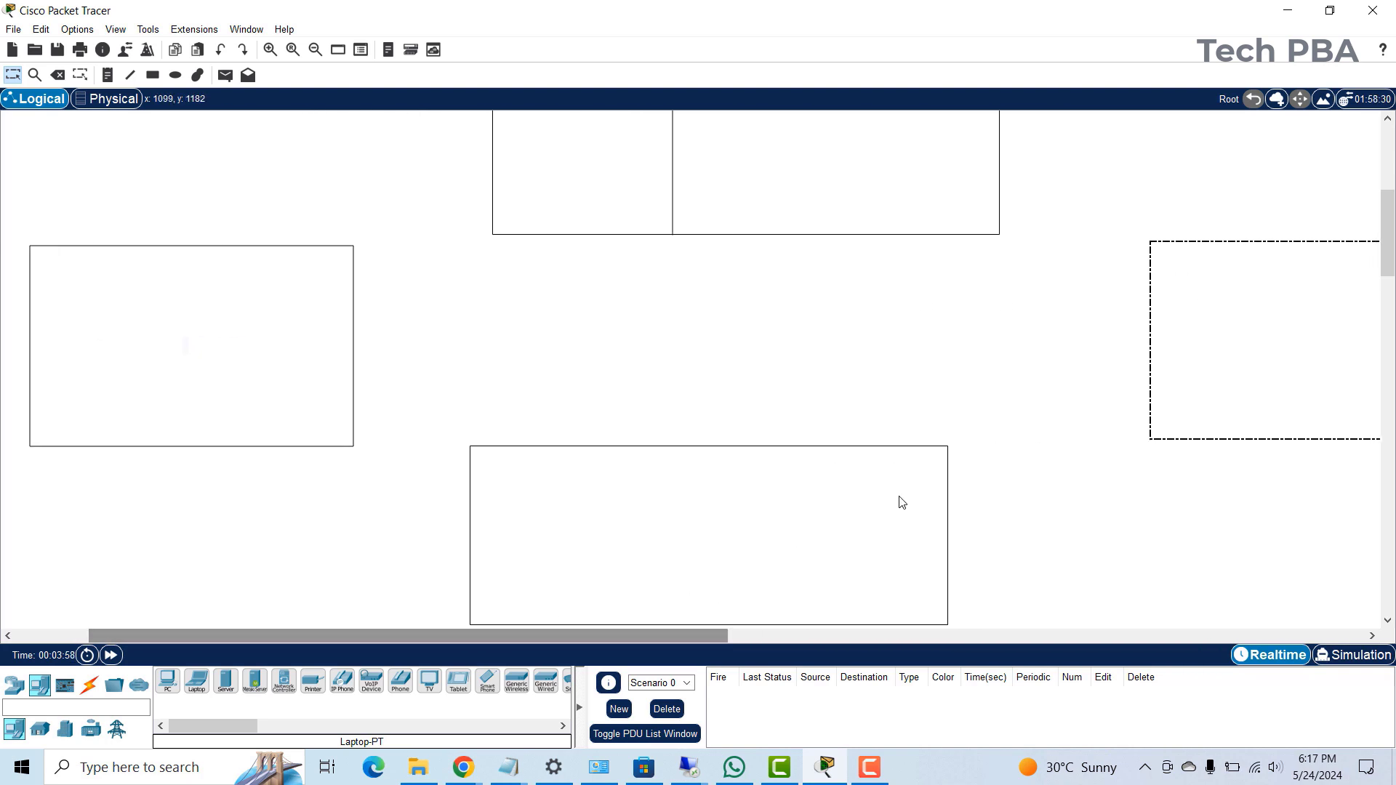
scroll(1001, 405, "up", 5)
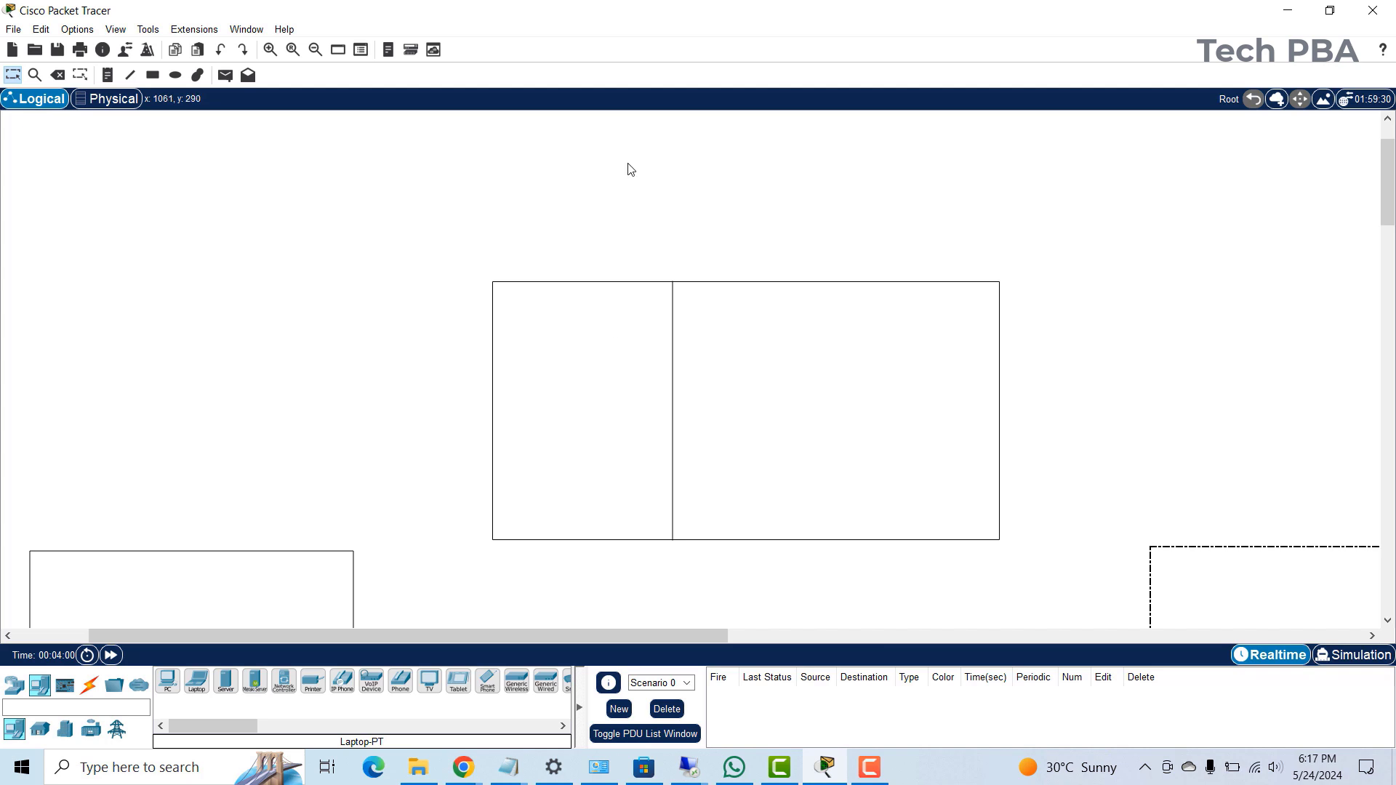
left_click(109, 82)
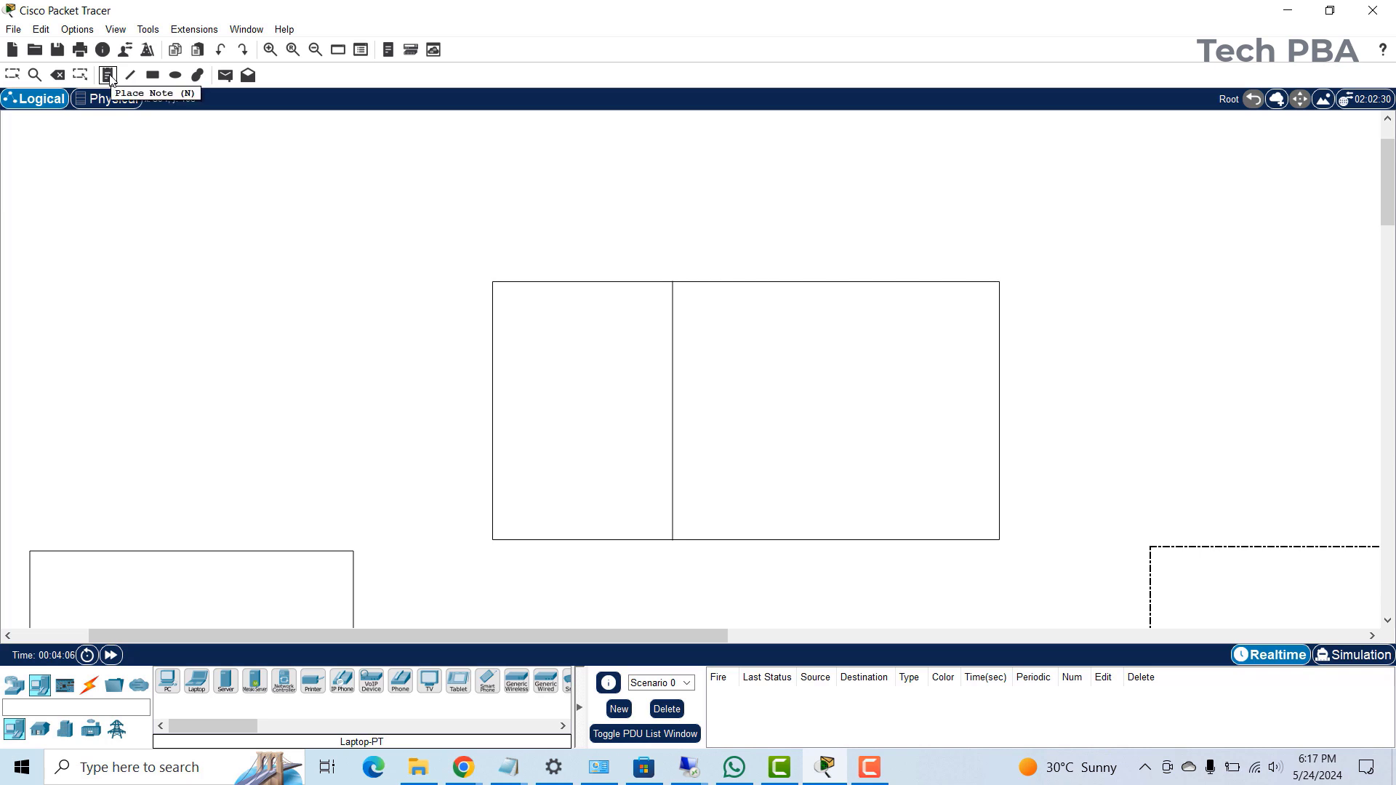
left_click(779, 404)
type("A")
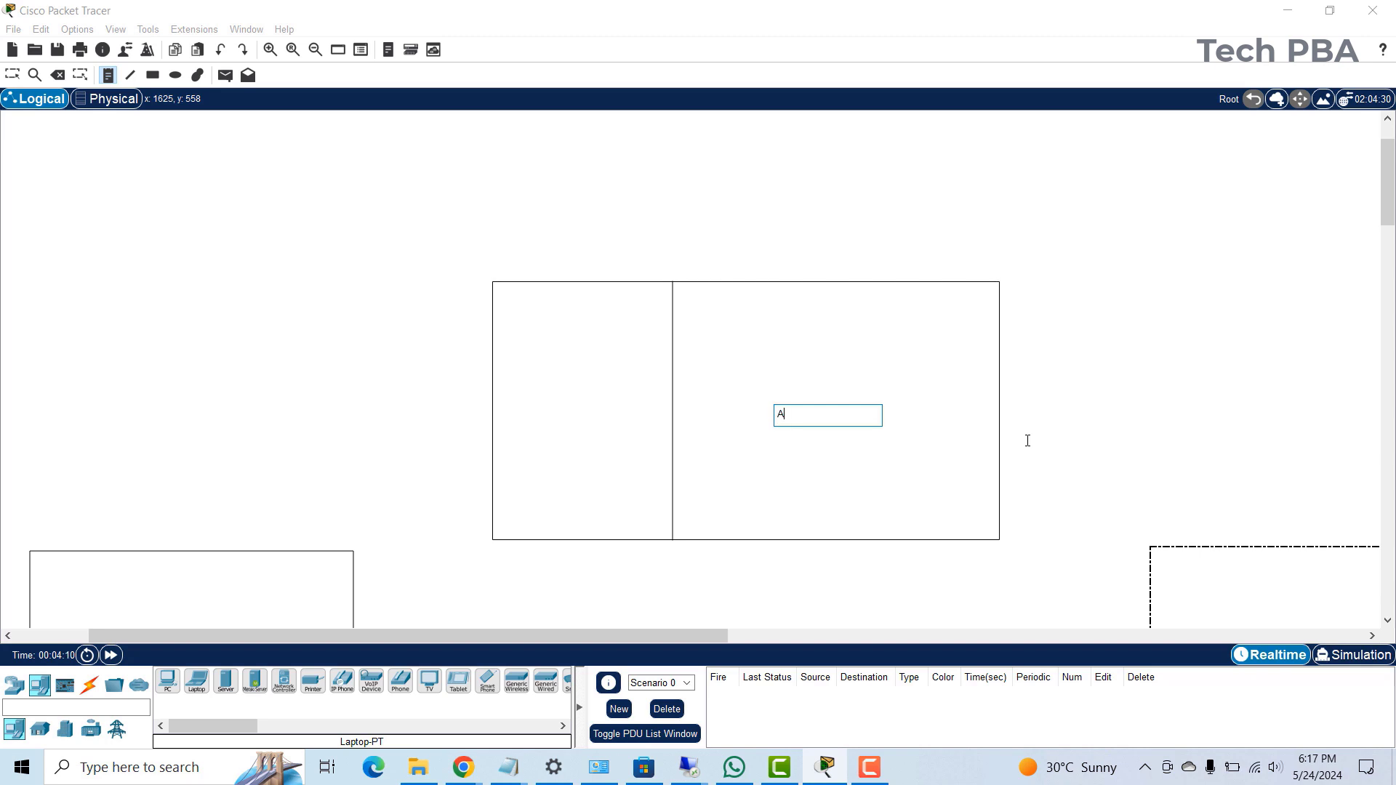
key("BackSpace")
type("ADMINISTRATION")
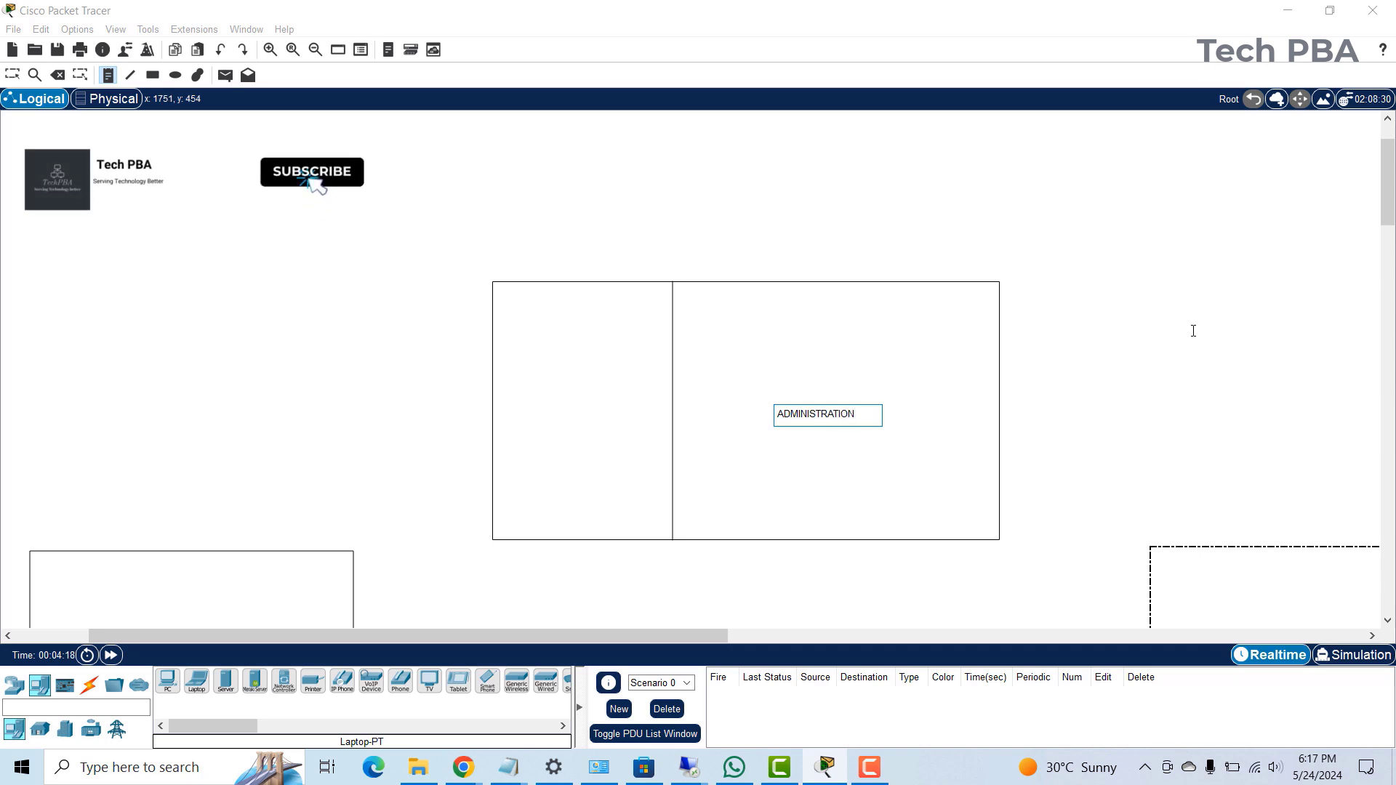
left_click(1121, 421)
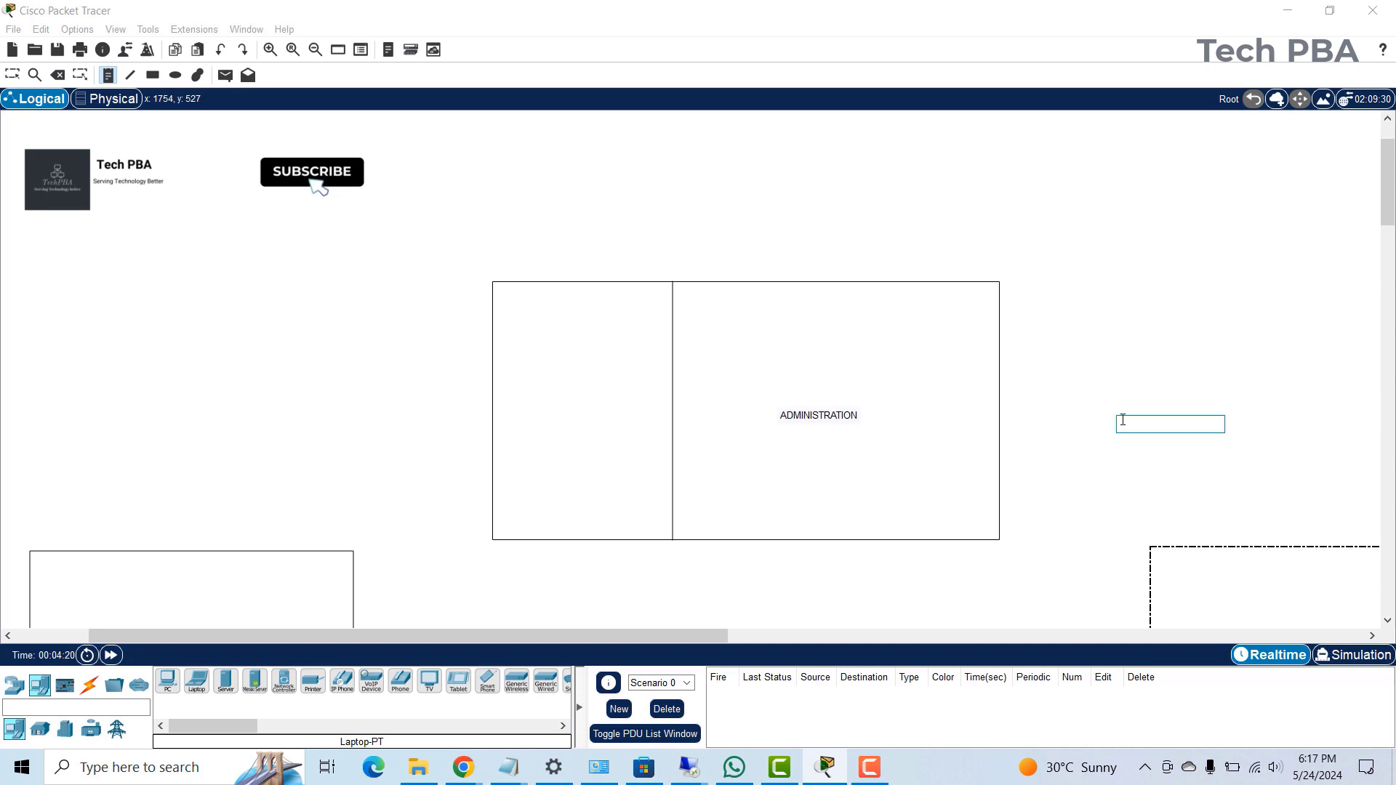
scroll(1080, 461, "down", 3)
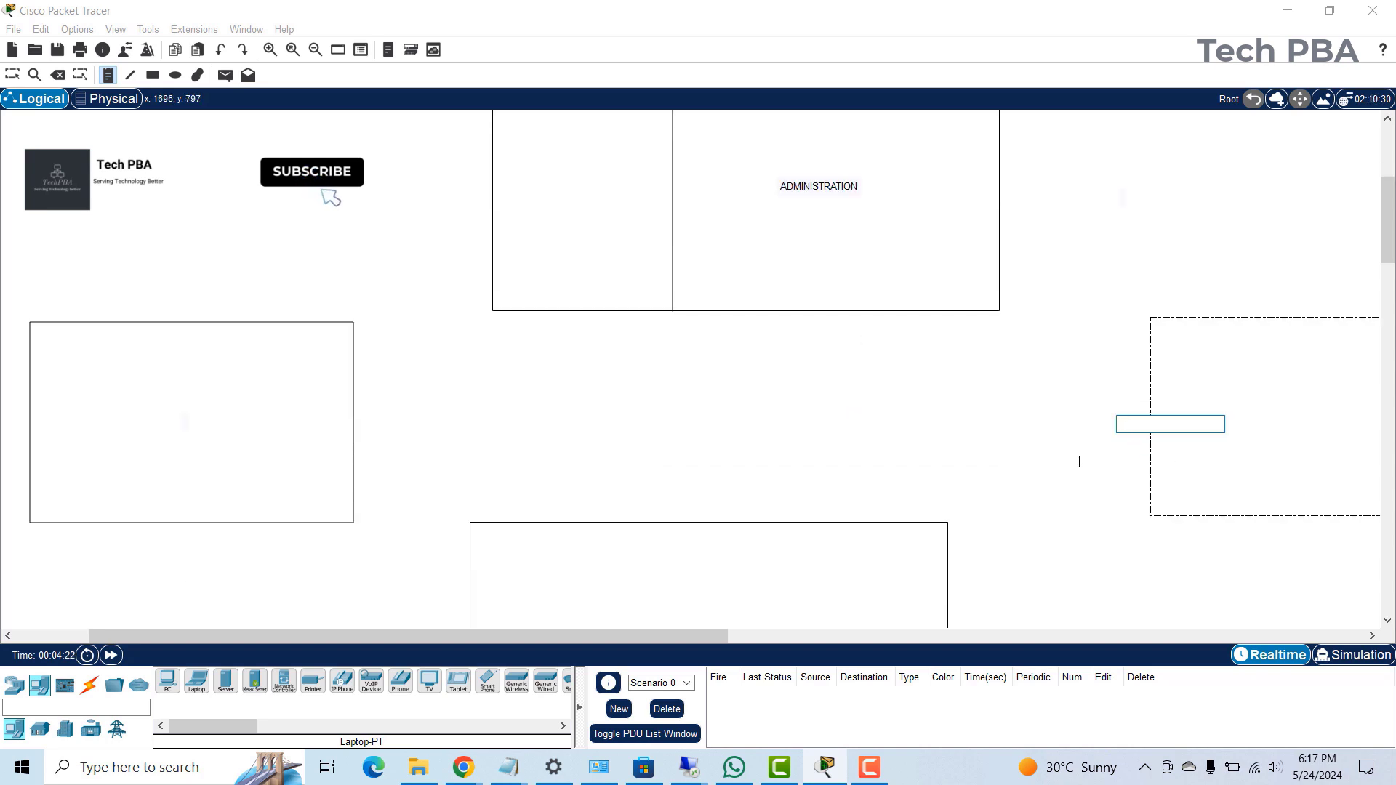
scroll(1069, 465, "down", 1)
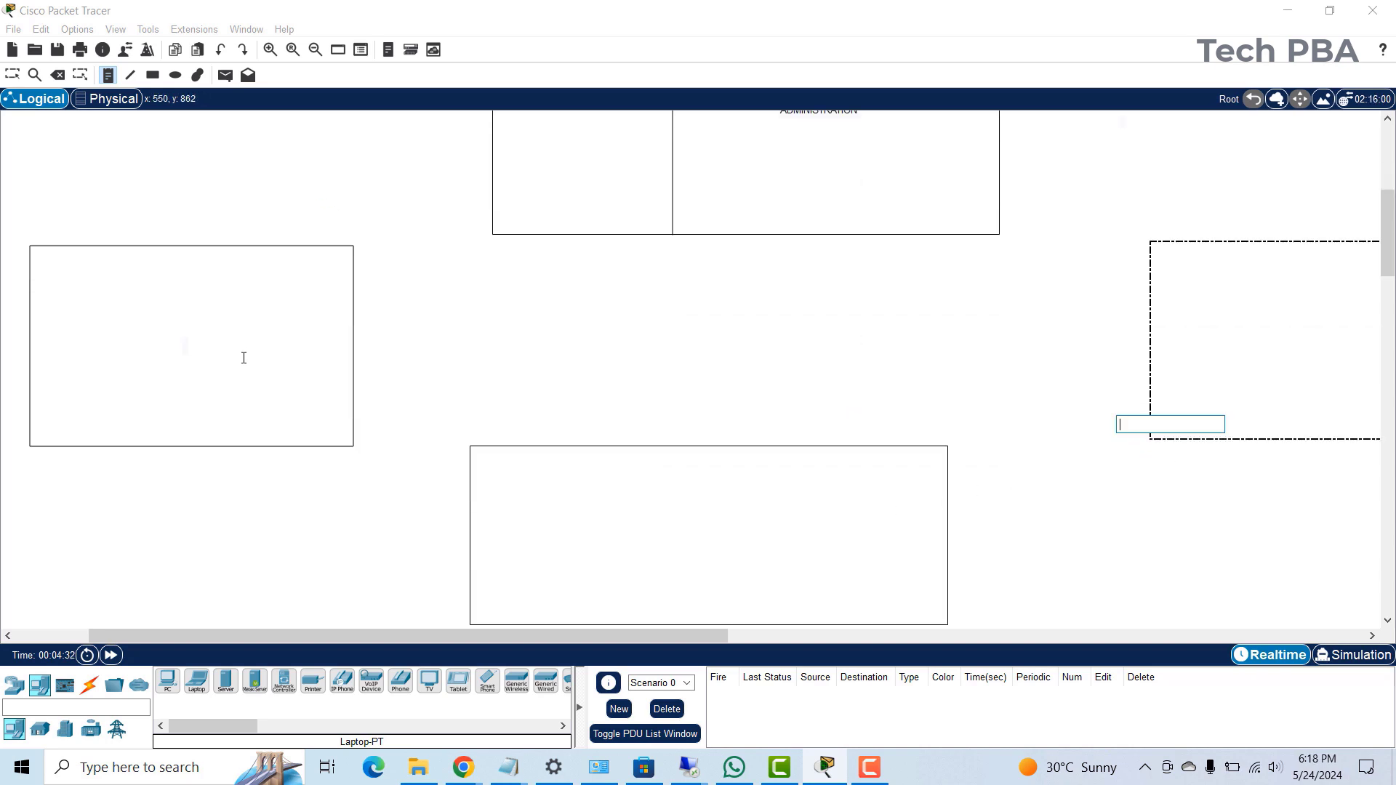
- Place a text note reading I. T. BLOCK in the left rectangle and one reading MAINTENANCE in the right rectangle
left_click(134, 337)
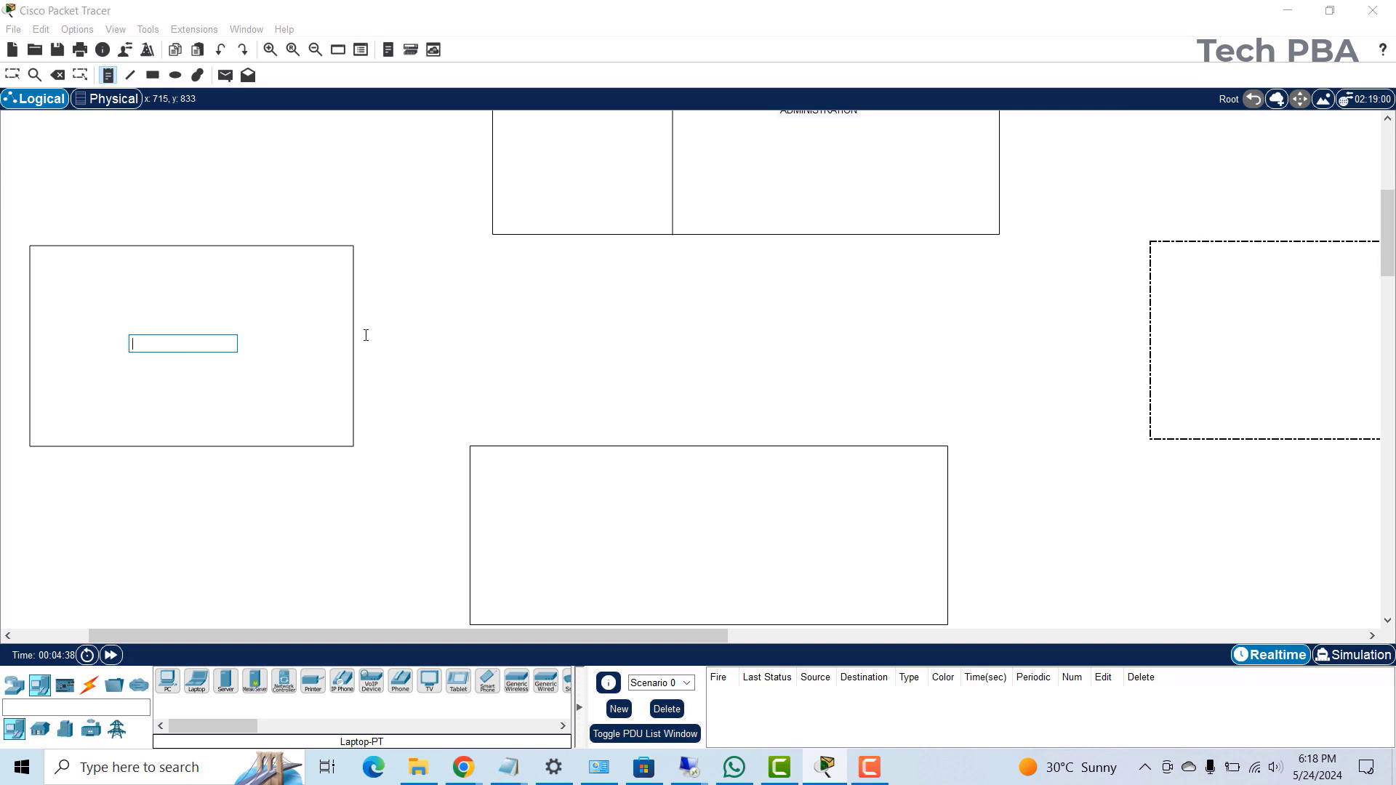
type("I. T. BLOCK")
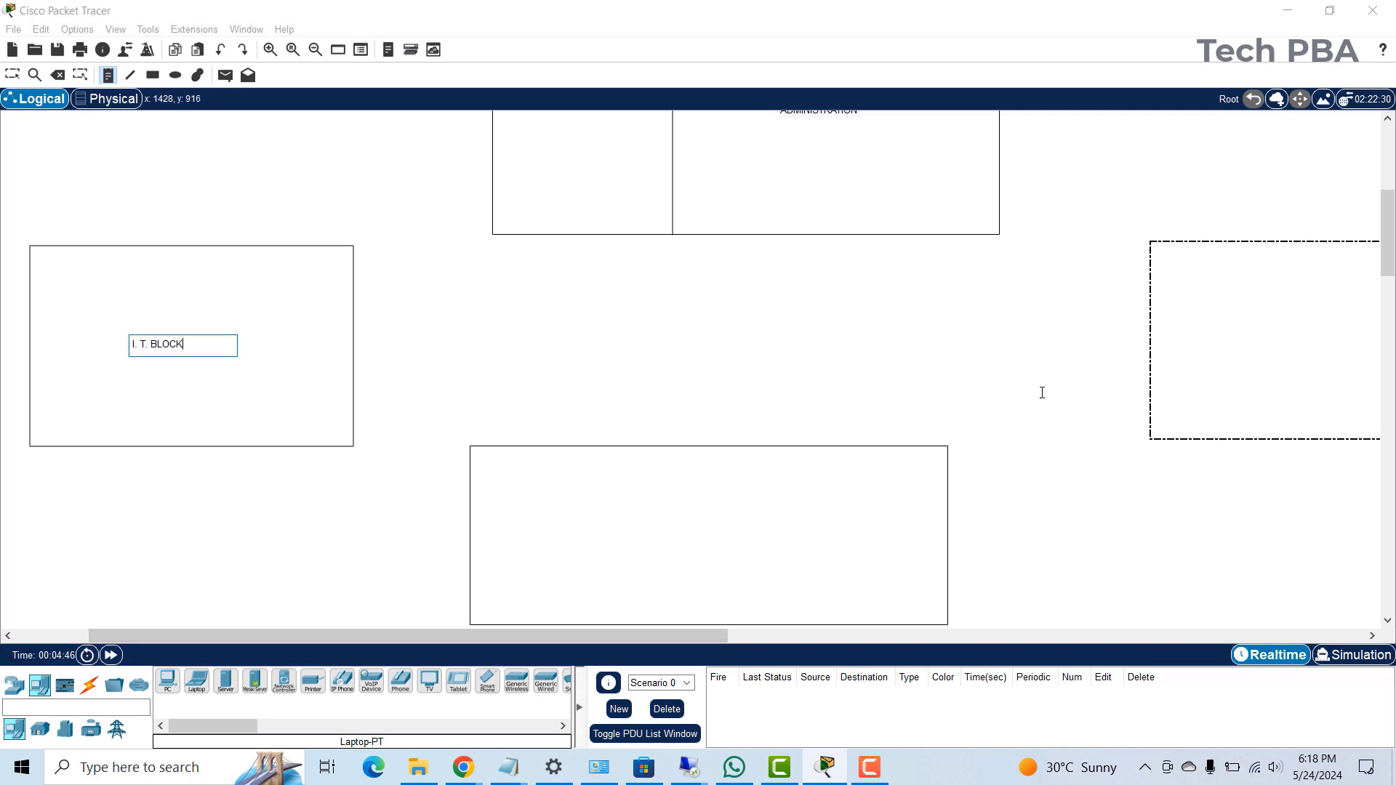
left_click(1254, 326)
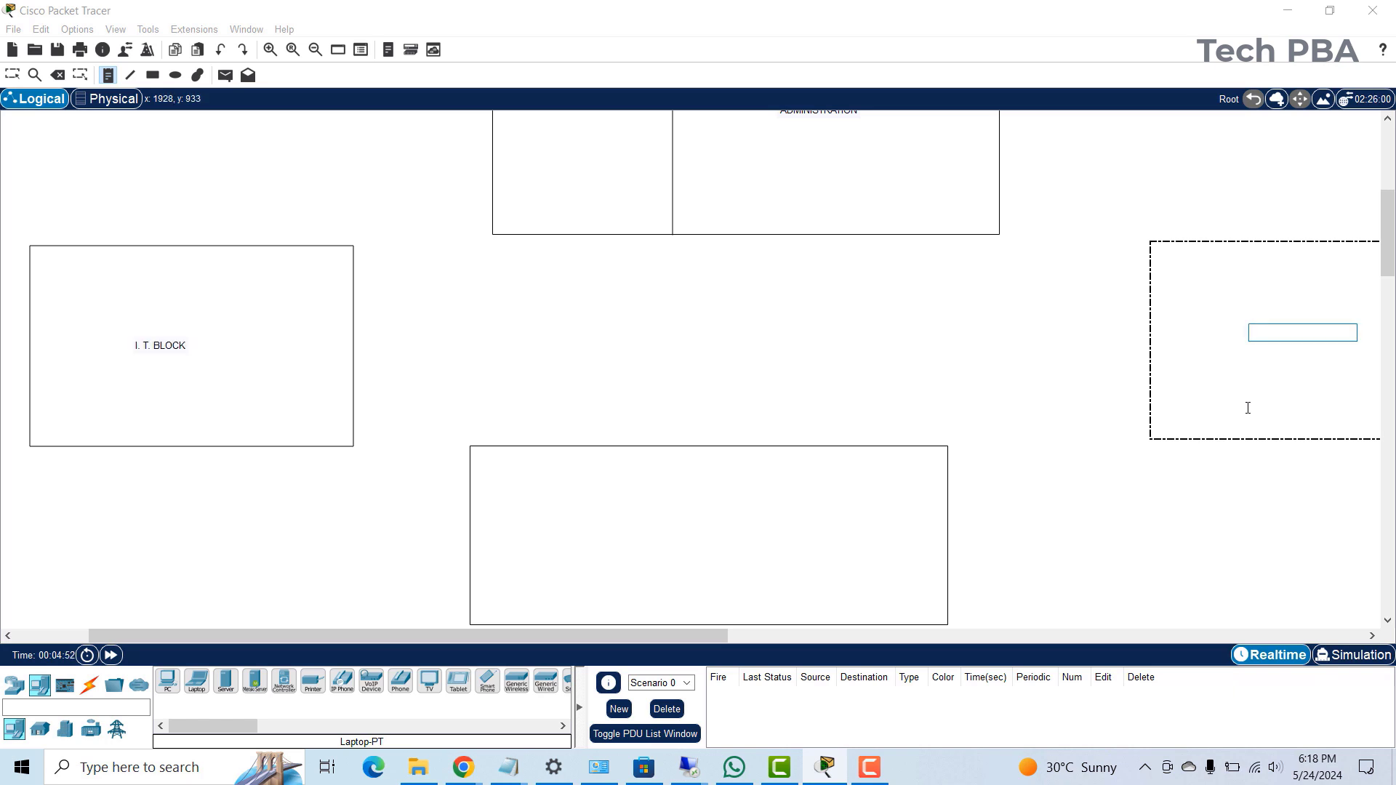
type("MAINTENANCE")
- Place a text note reading OPERATIONS inside the lower central rectangle and leave note placement
left_click(615, 537)
type("OPERATIONS")
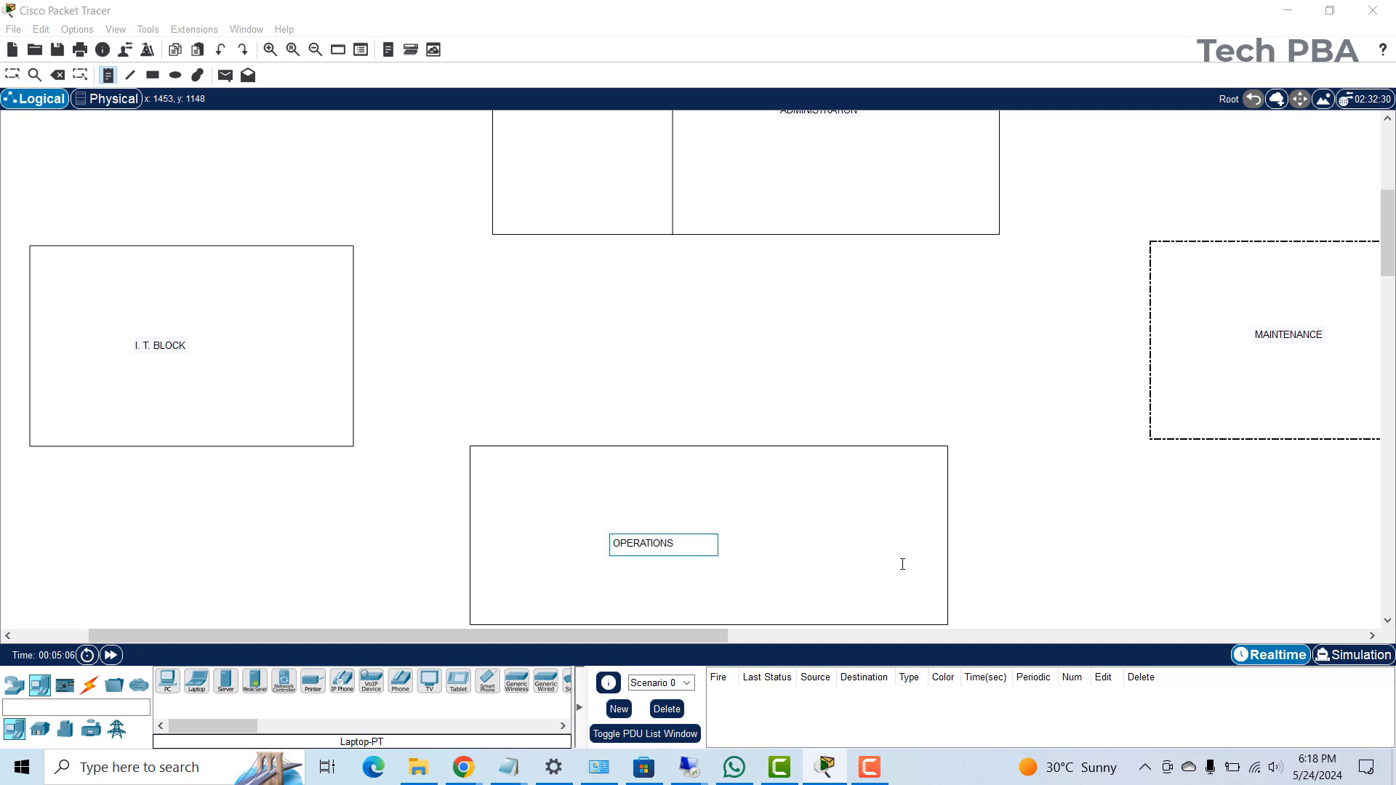
left_click(1011, 357)
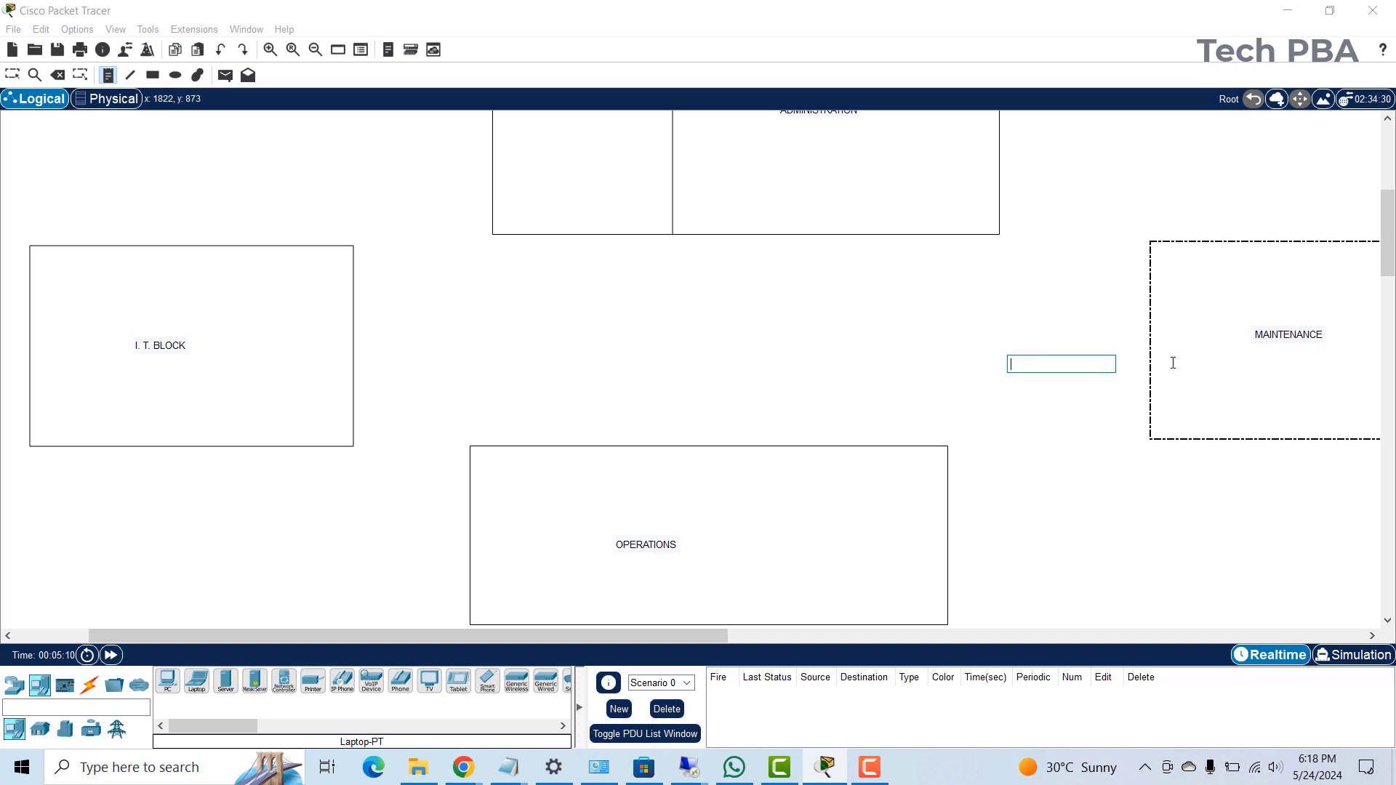
left_click(13, 75)
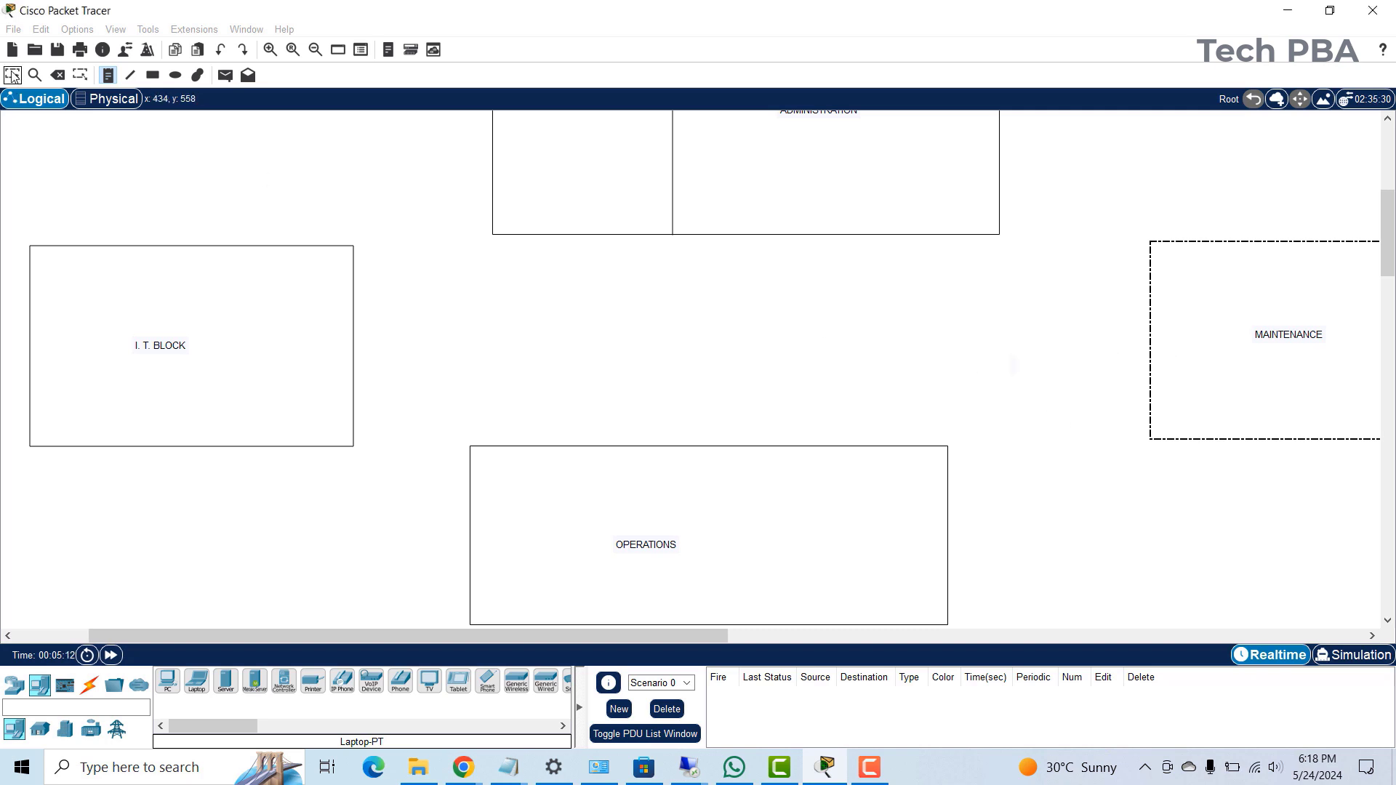
- Place a text note reading ACCOUNT/FINANCE in the narrow left section of the divided rectangle
scroll(1002, 357, "up", 2)
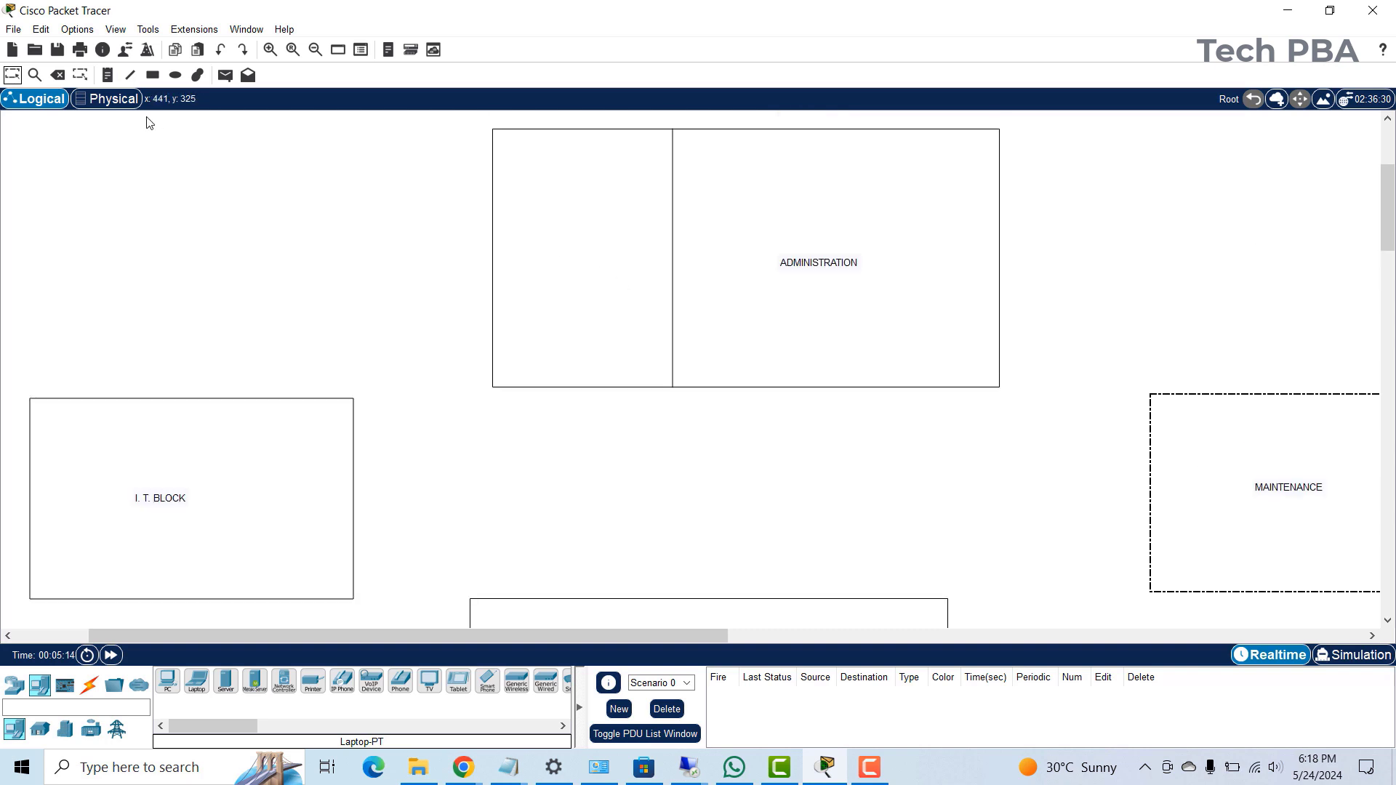
scroll(910, 357, "up", 2)
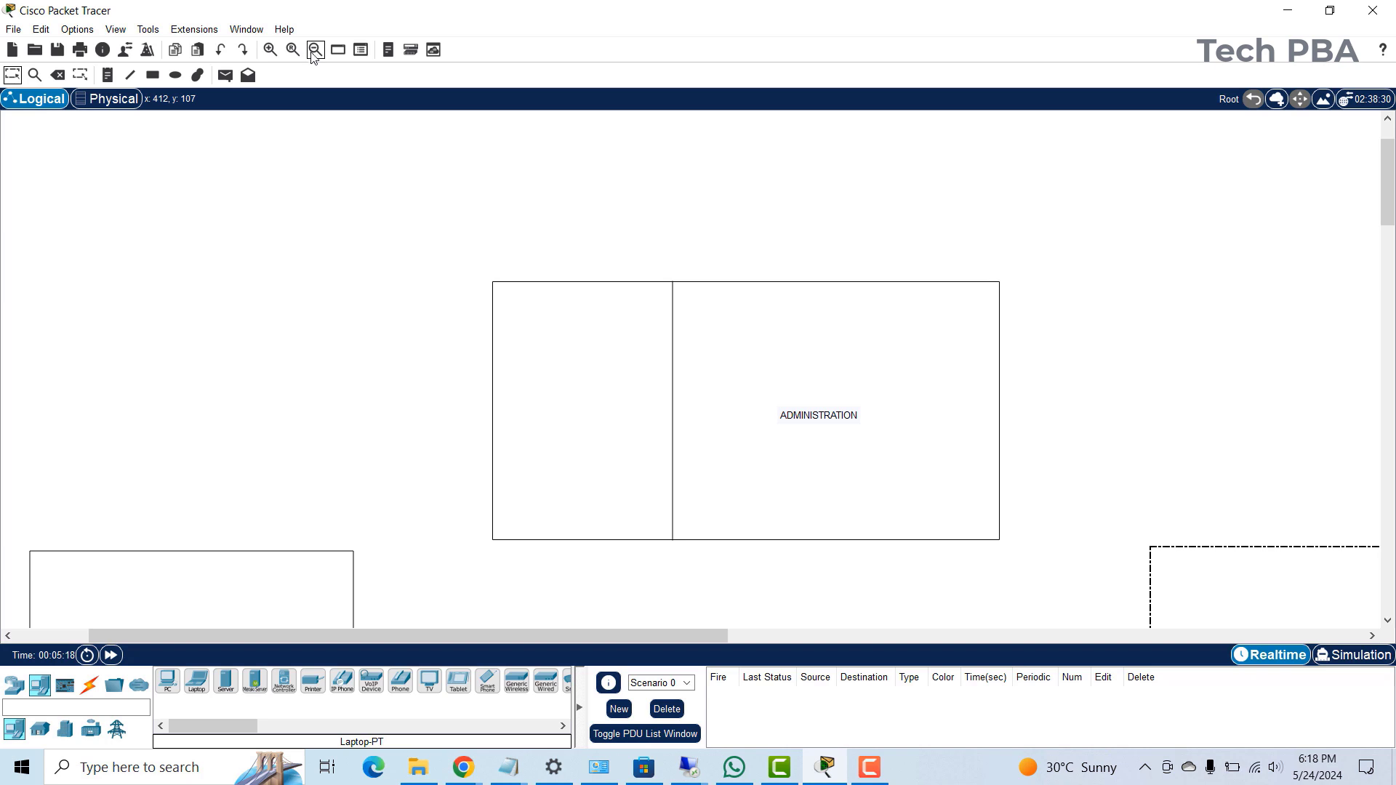
left_click(109, 78)
left_click(505, 310)
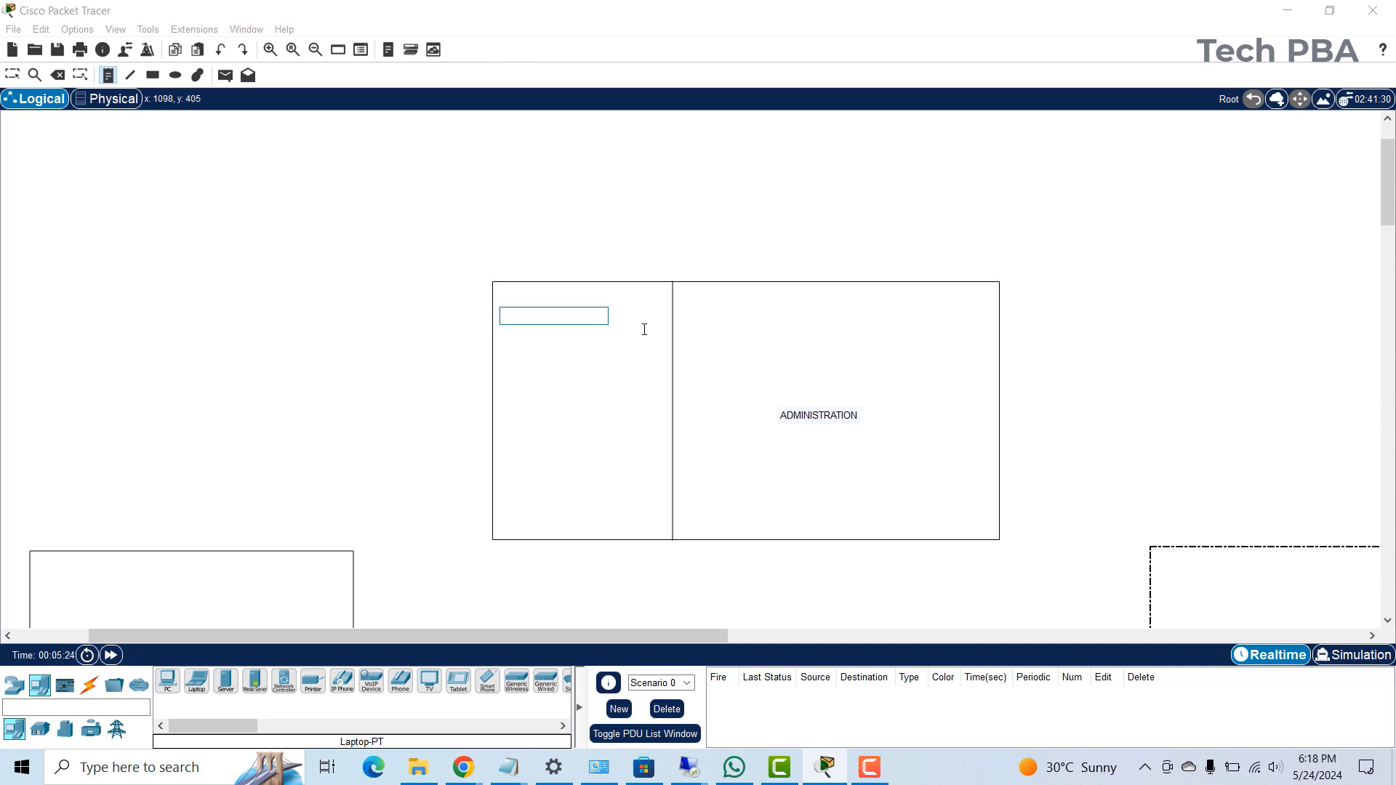
type("ACCOUNT/FINANCE")
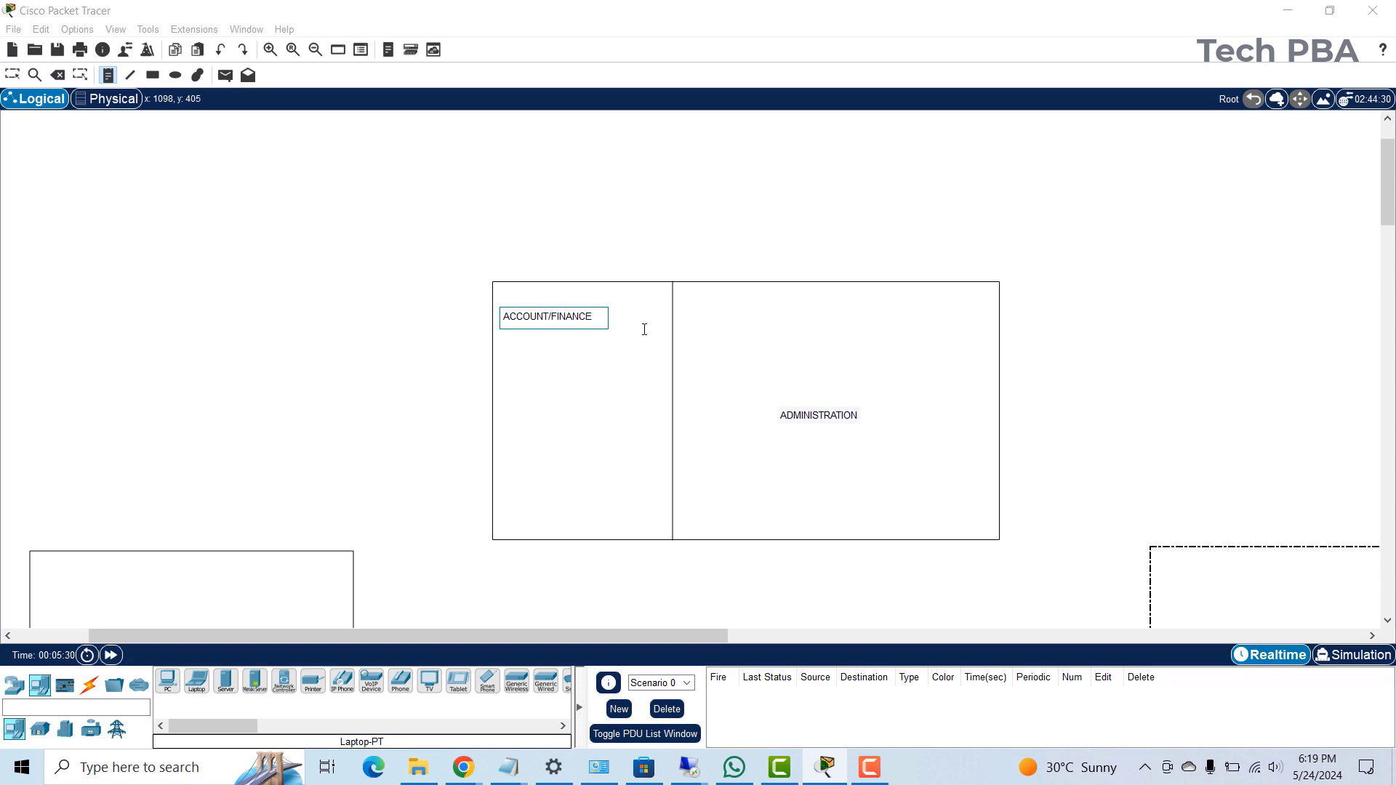
left_click(1142, 362)
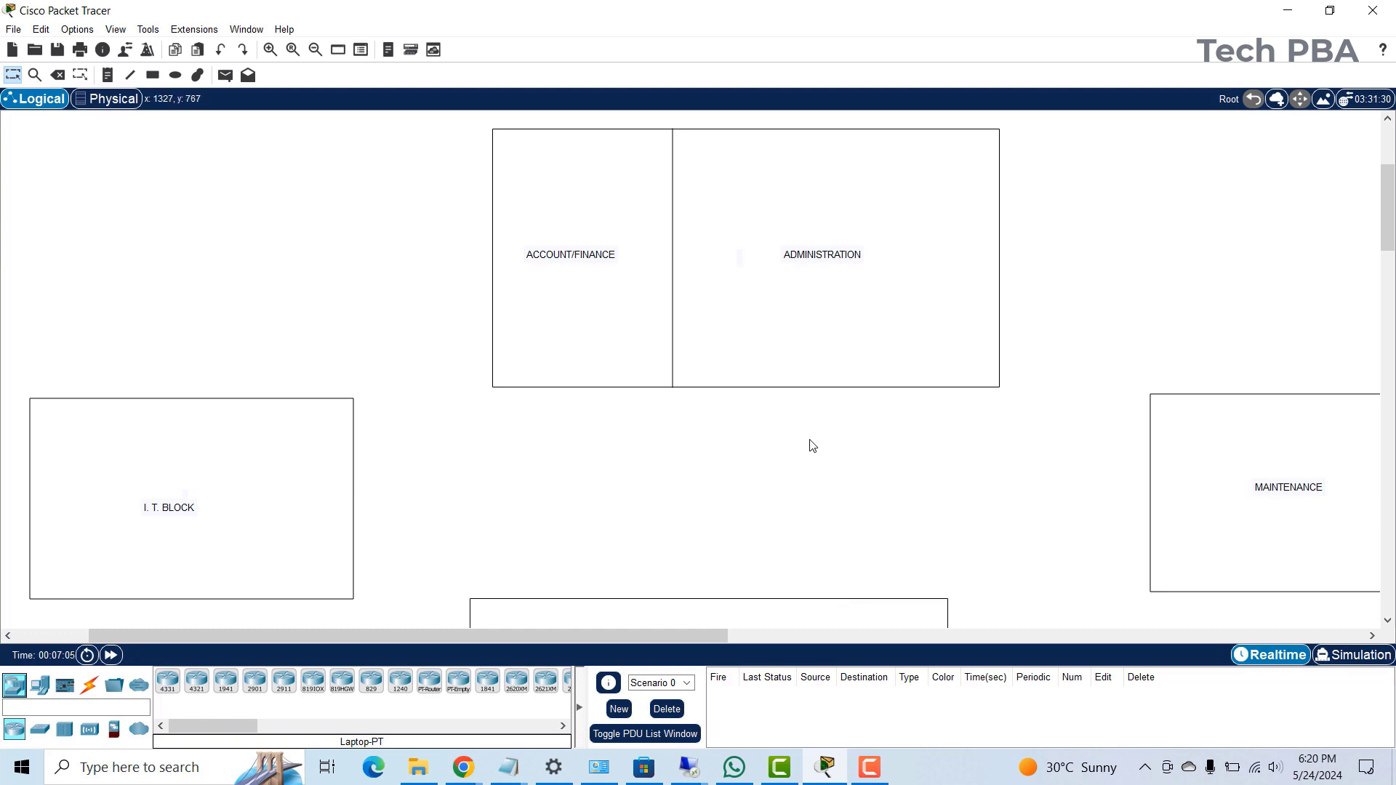
- Add a Laptop end device above the ACCOUNT/FINANCE label
left_click(40, 687)
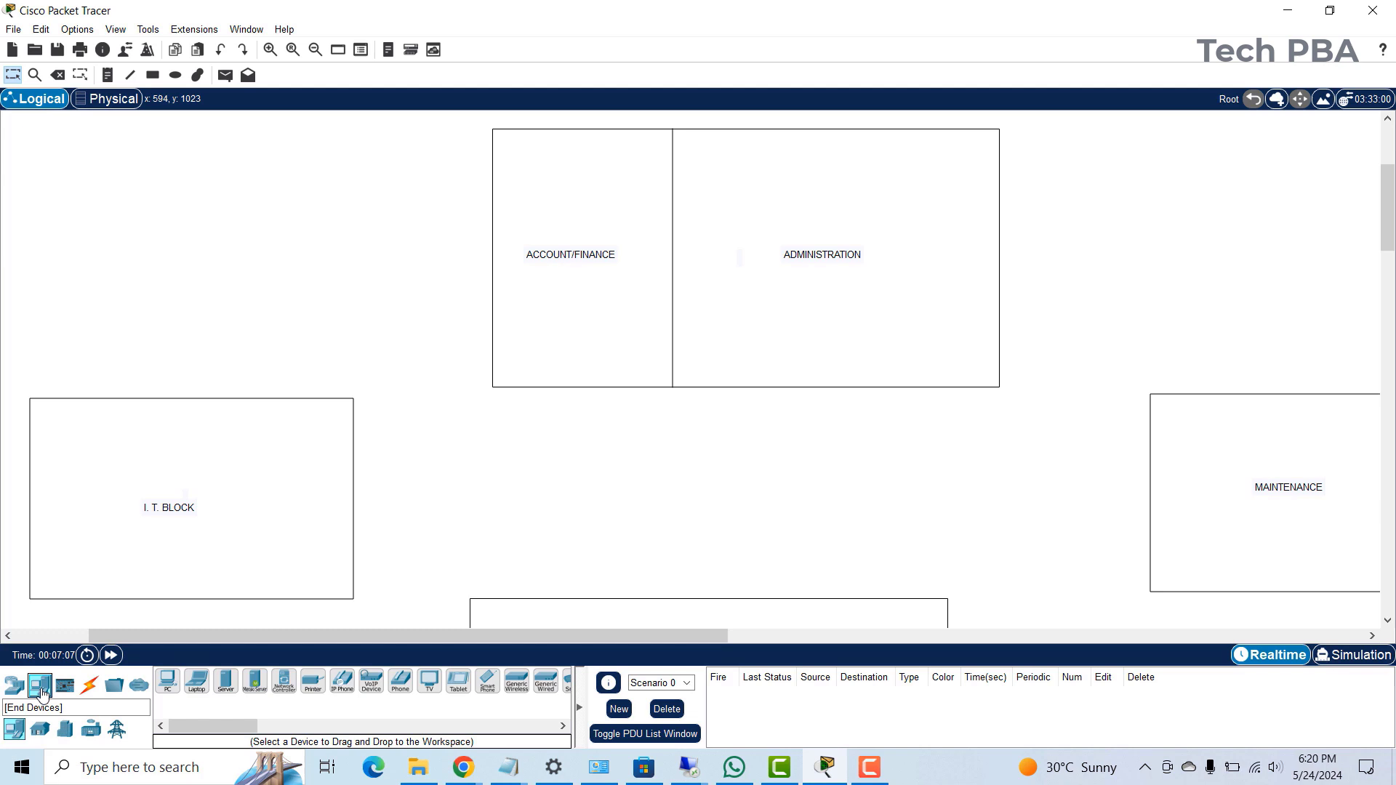
left_click(198, 682)
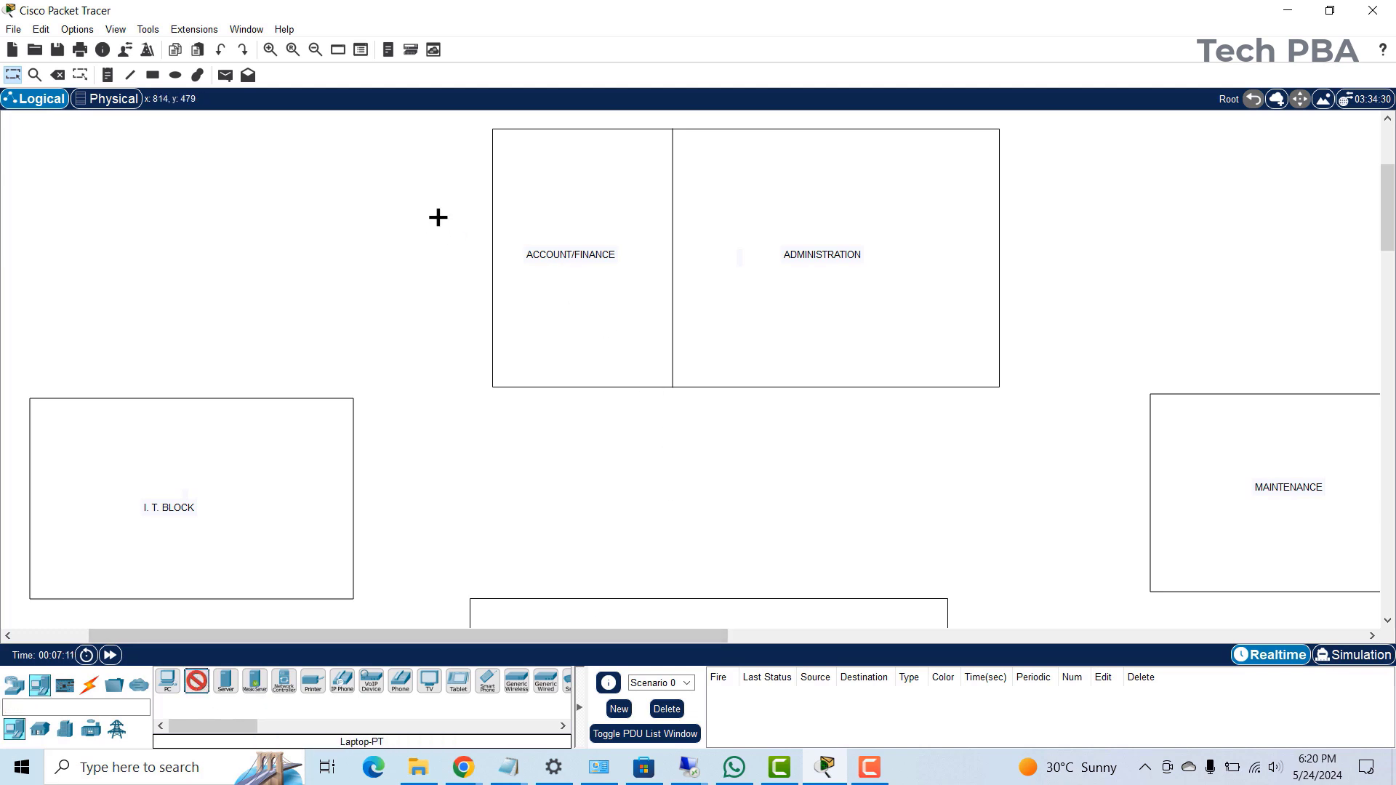
left_click(567, 165)
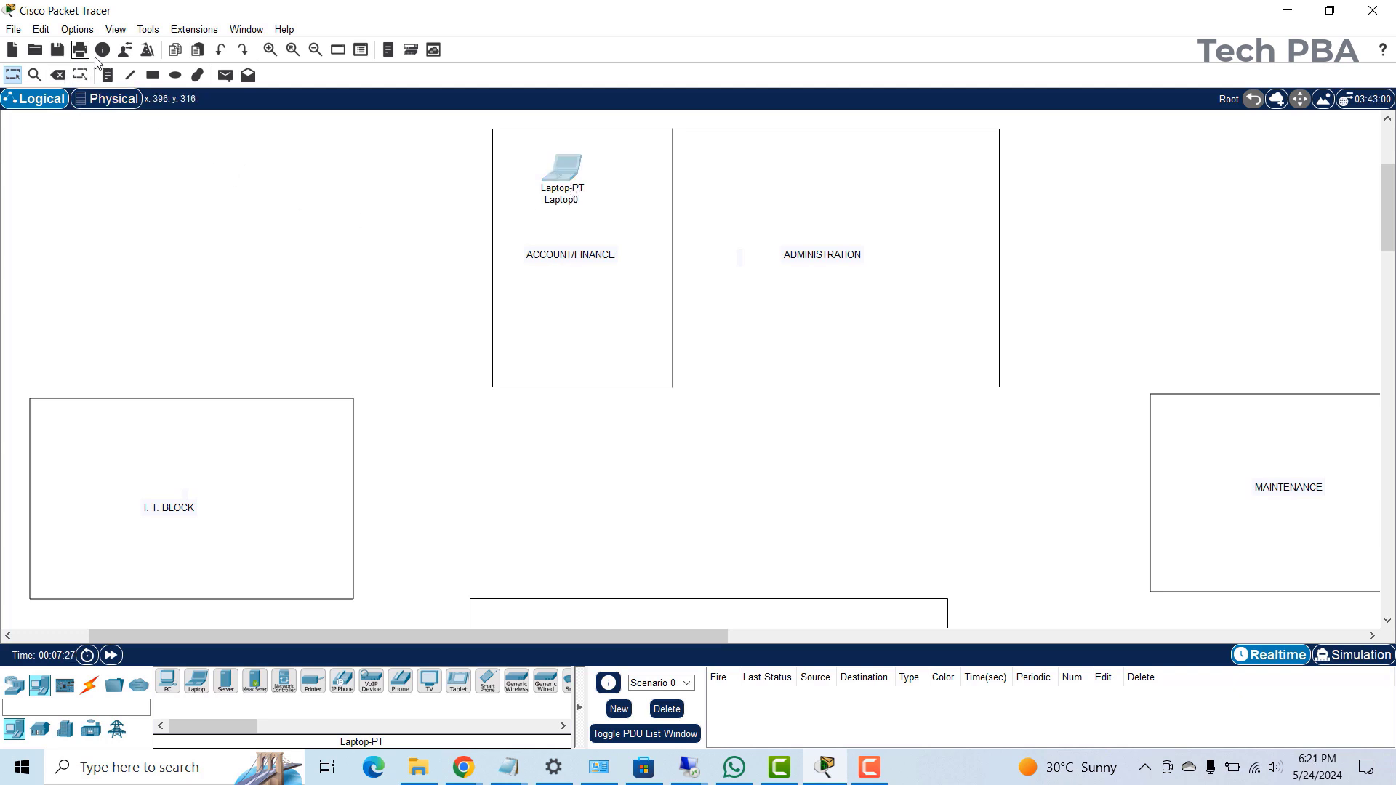
- Place a two-line text note over the laptop's default label, reading ACCLT1 with the laptop owner's first name below
left_click(106, 76)
left_click(529, 186)
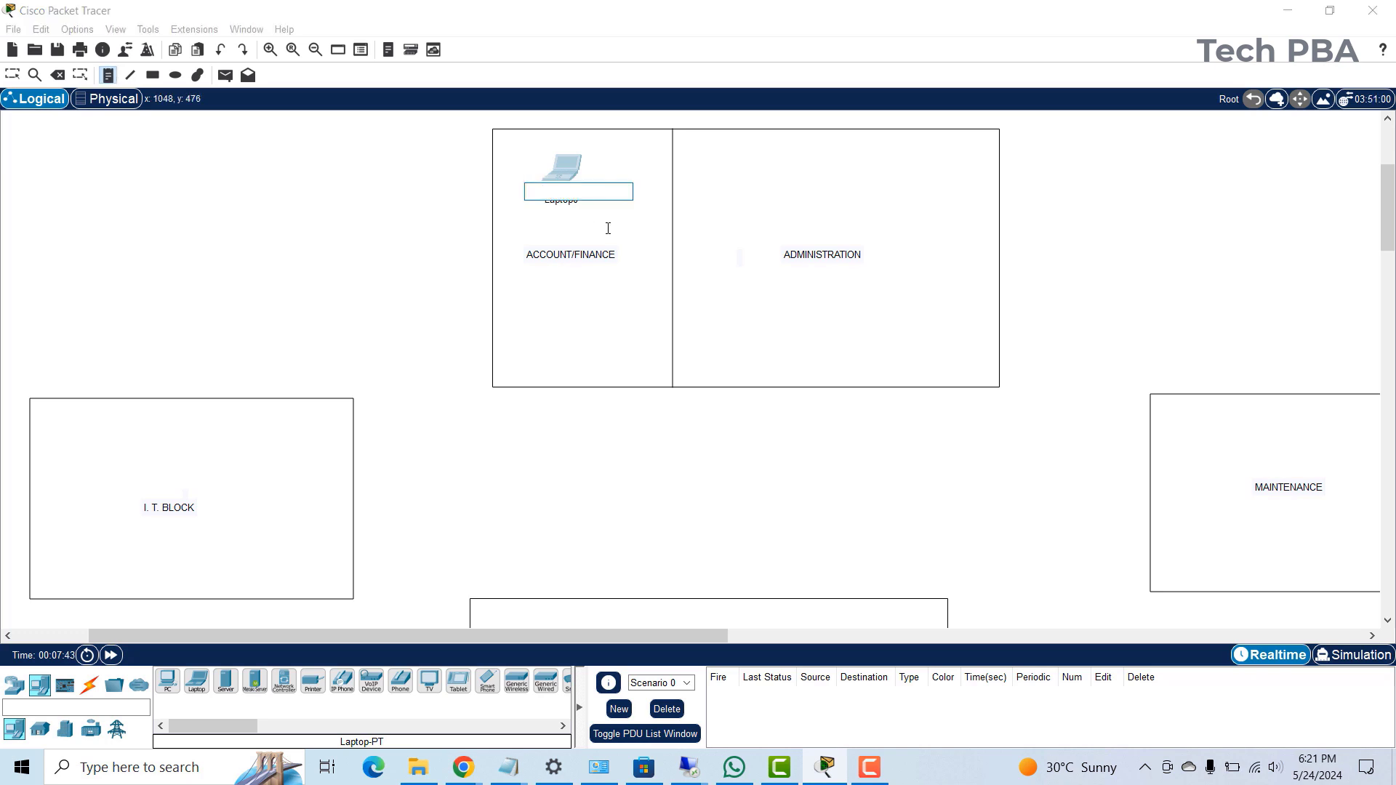
type("ACCLT1")
key("Return")
left_click(657, 211)
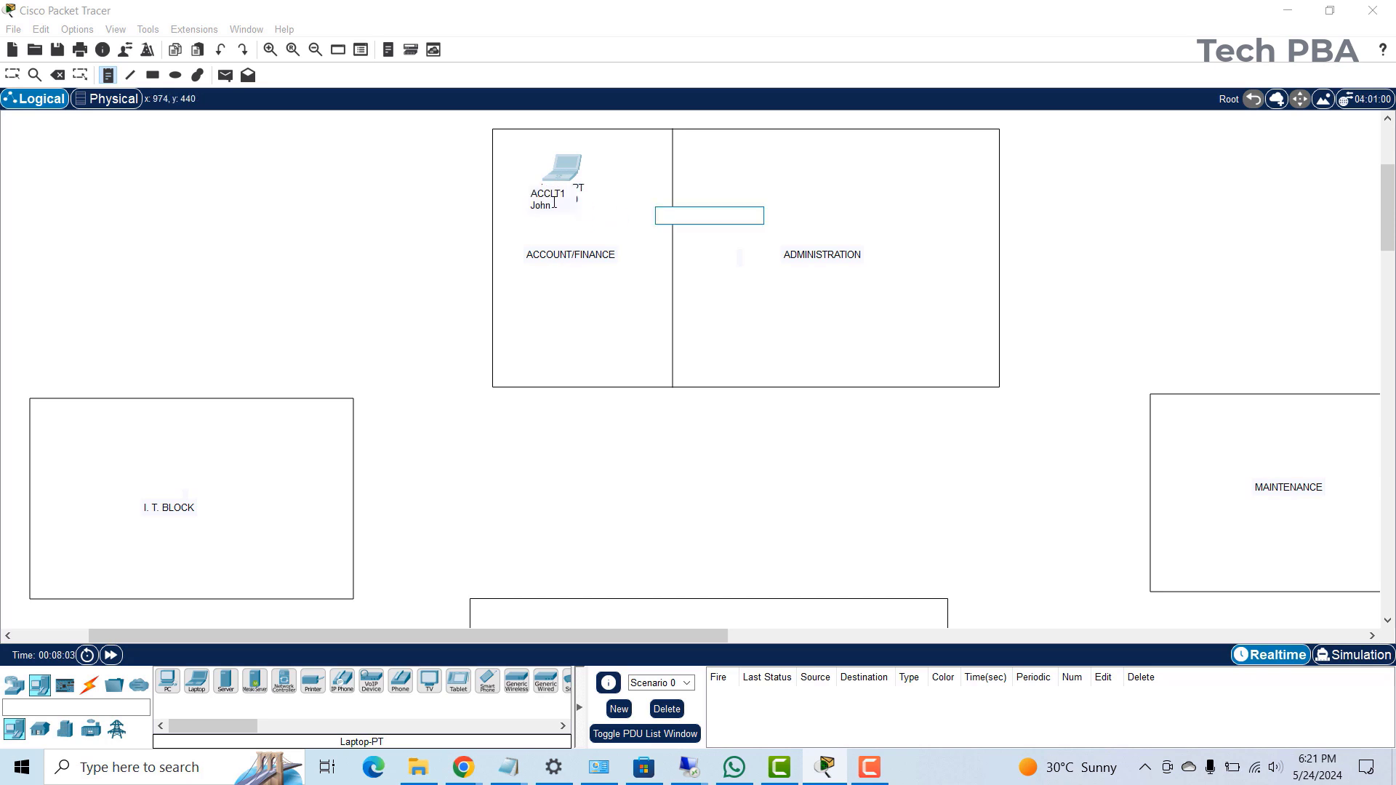
- Shift the ACCLT1 note slightly so it sits directly beneath the laptop and covers its default label
left_click(553, 200)
left_click(615, 182)
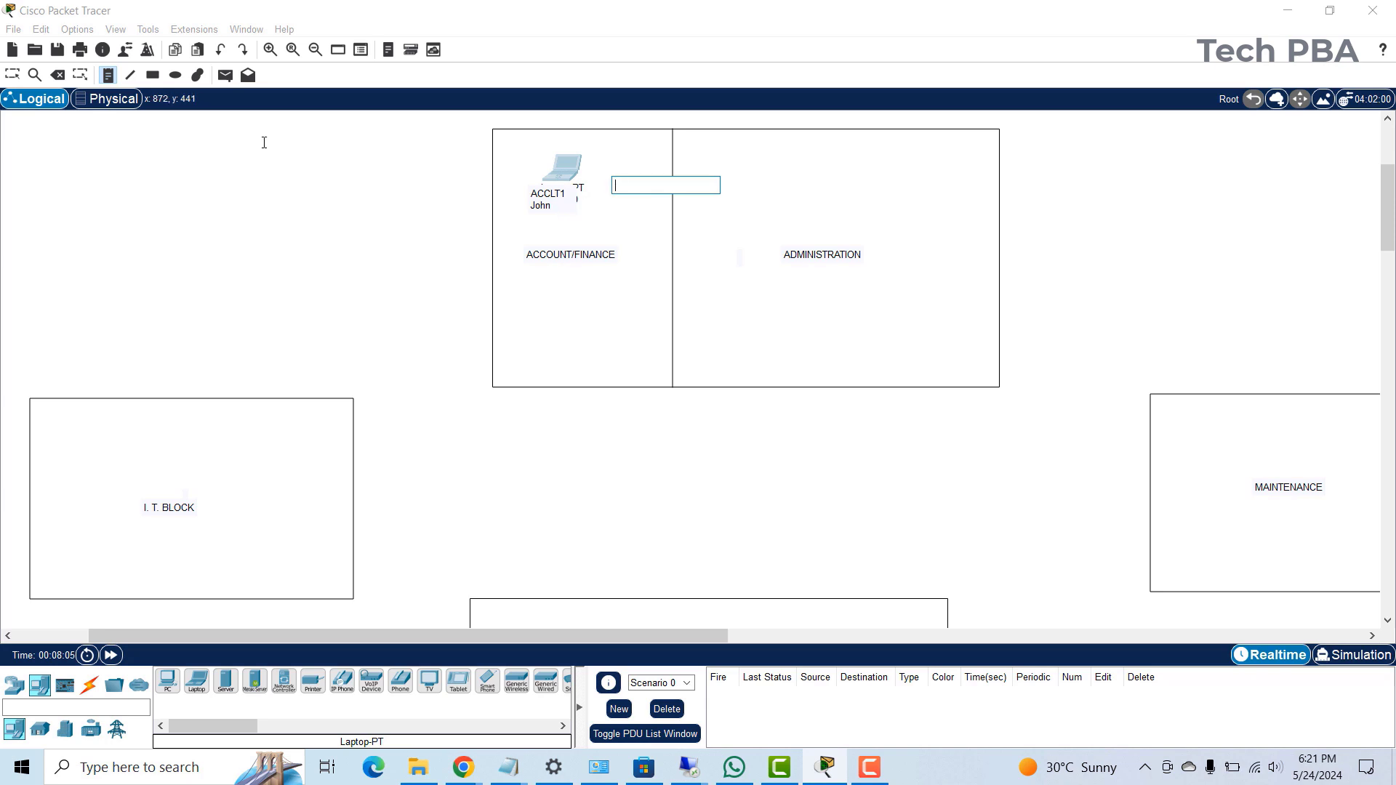
left_click(14, 76)
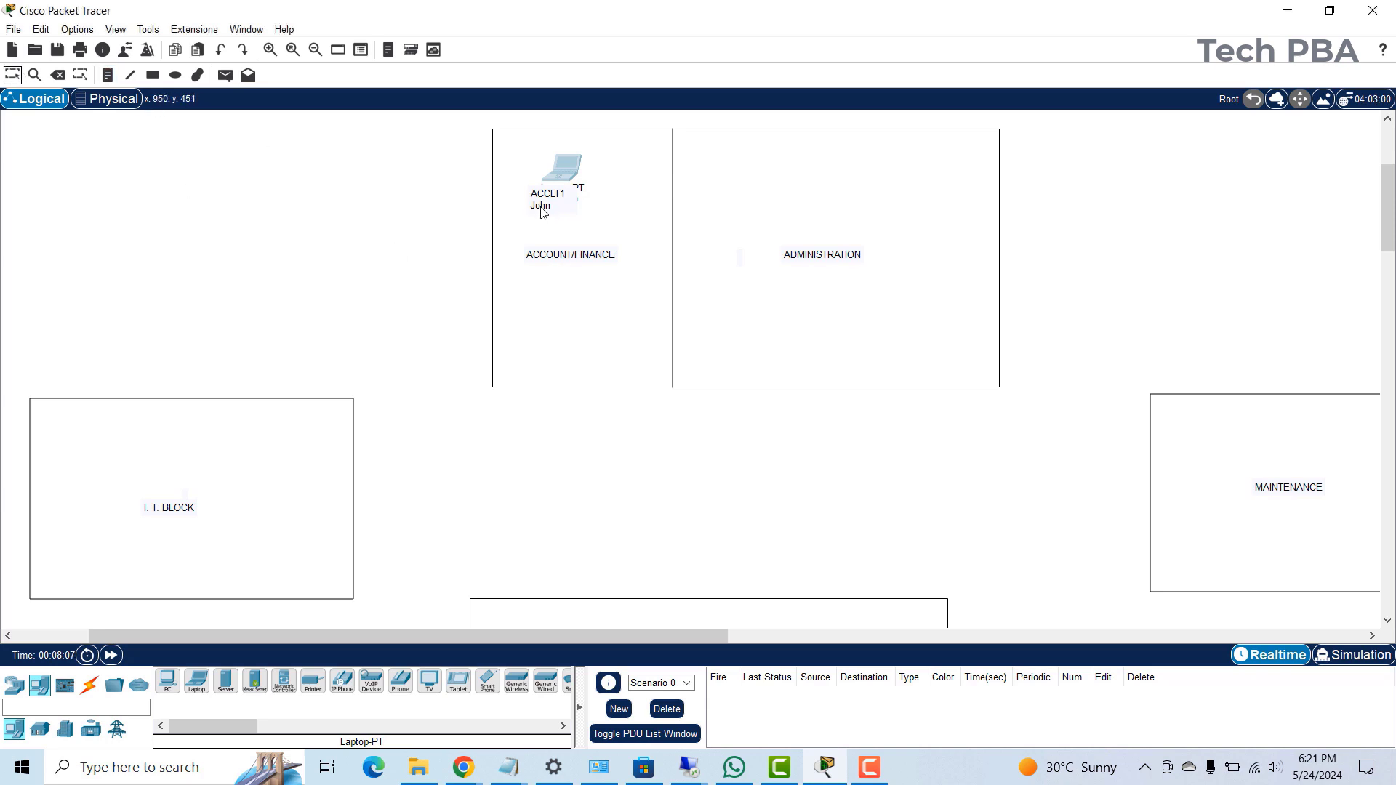
left_click_drag(542, 212, 566, 206)
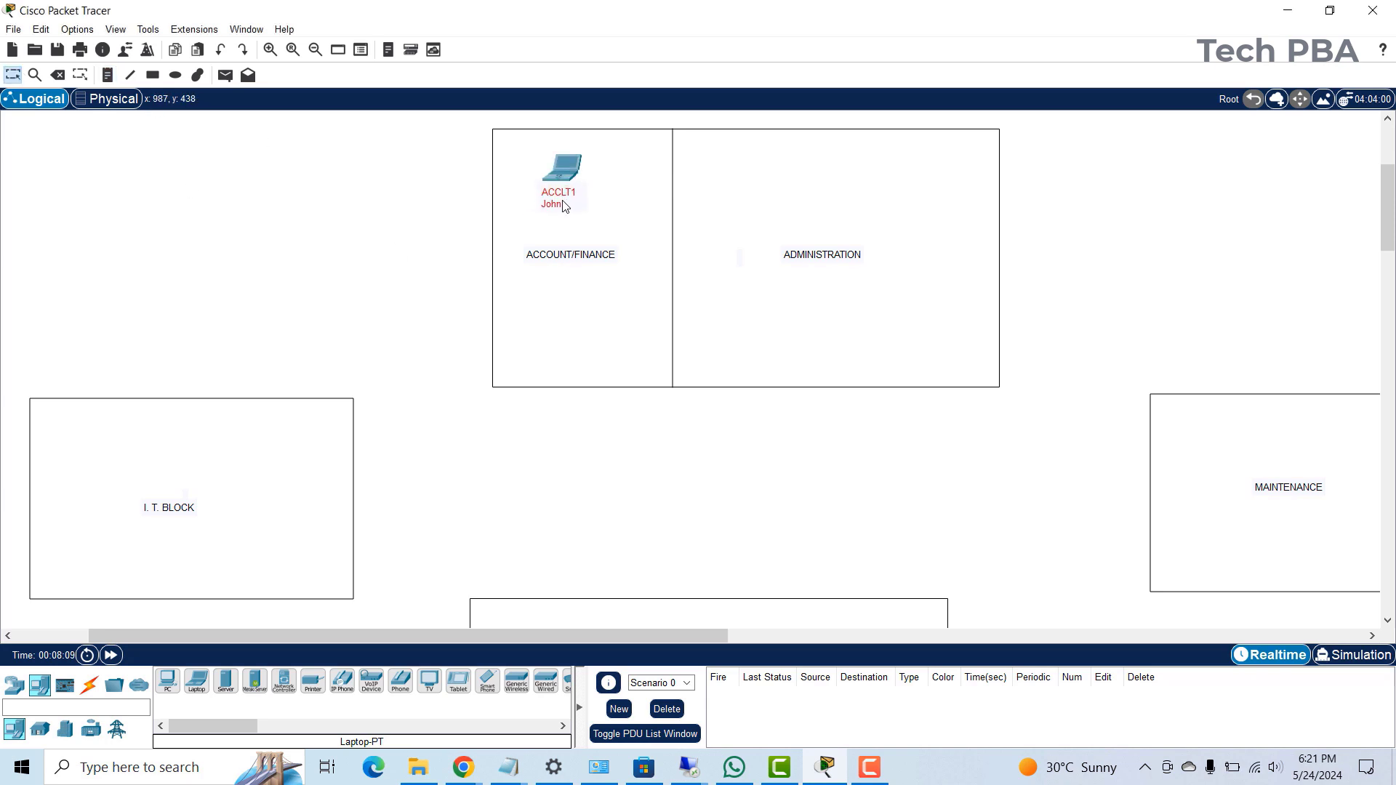
left_click(648, 224)
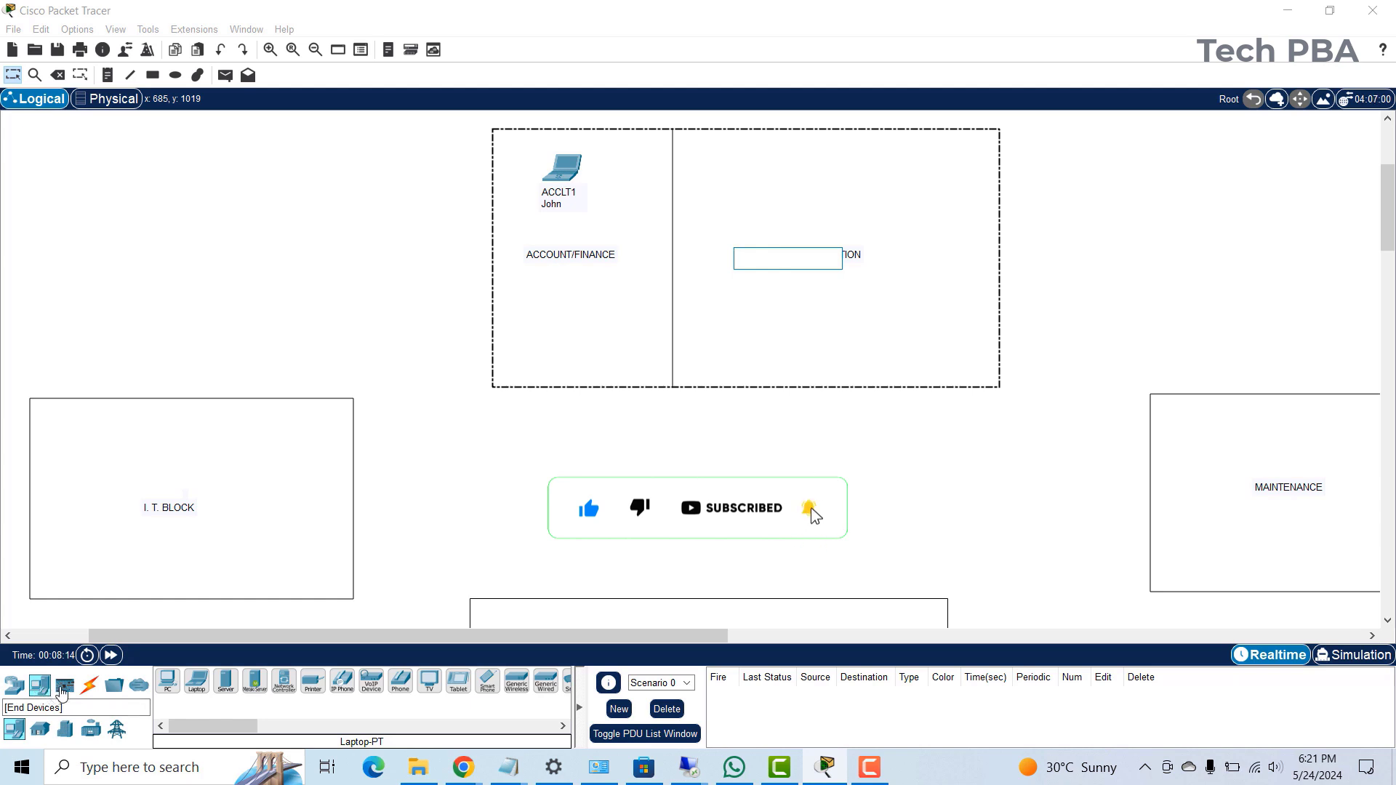
- Add a second Laptop below the ACCOUNT/FINANCE label and nudge it roughly in line with the upper laptop
left_click(197, 681)
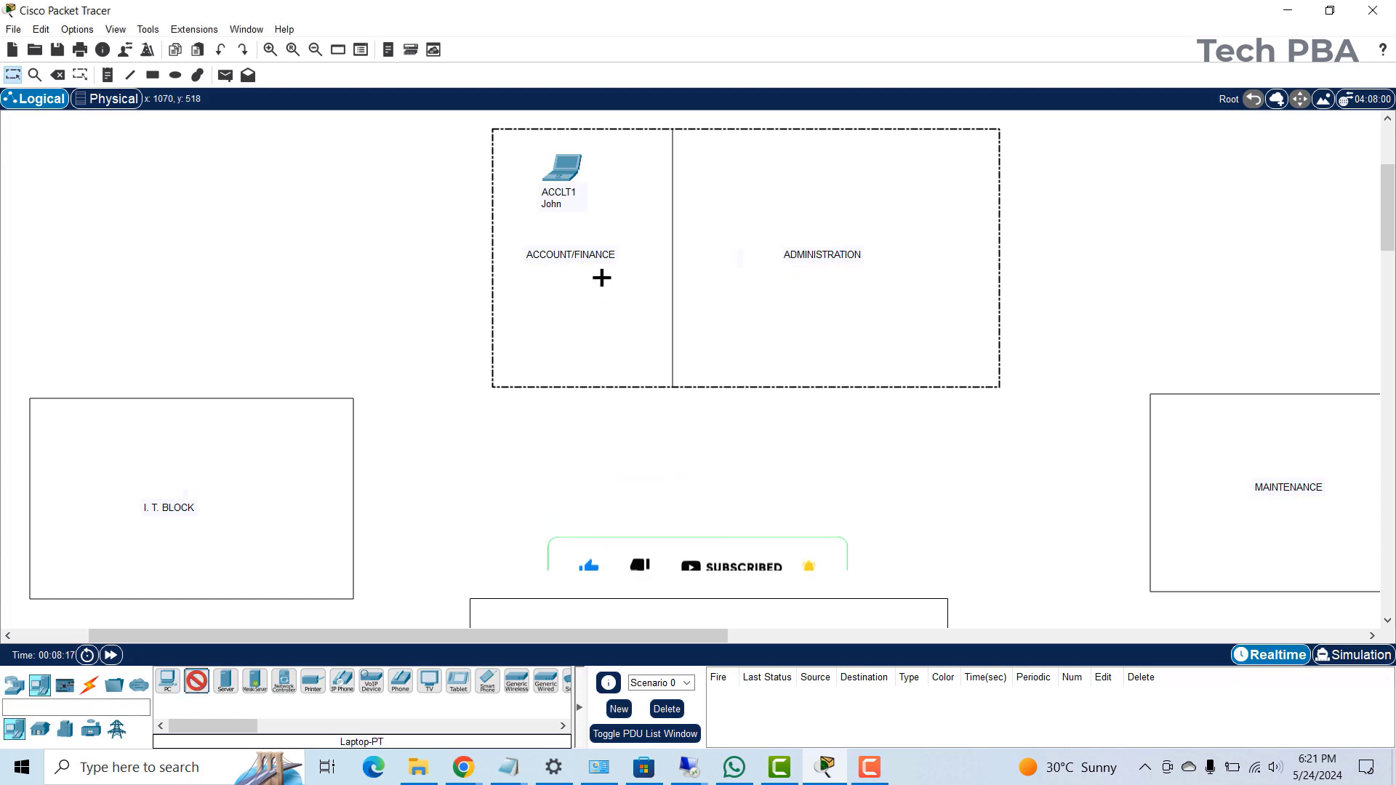
left_click(547, 320)
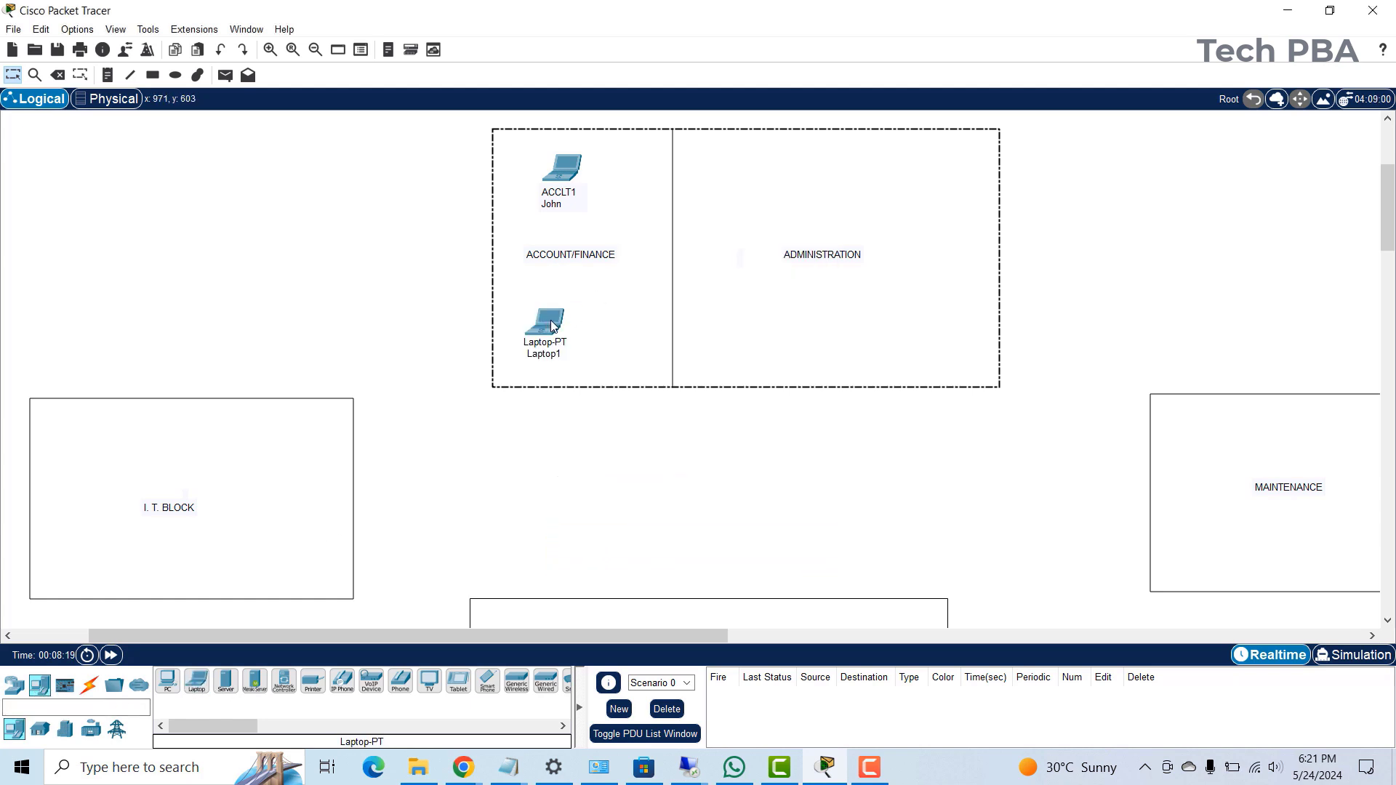
left_click_drag(562, 318, 567, 315)
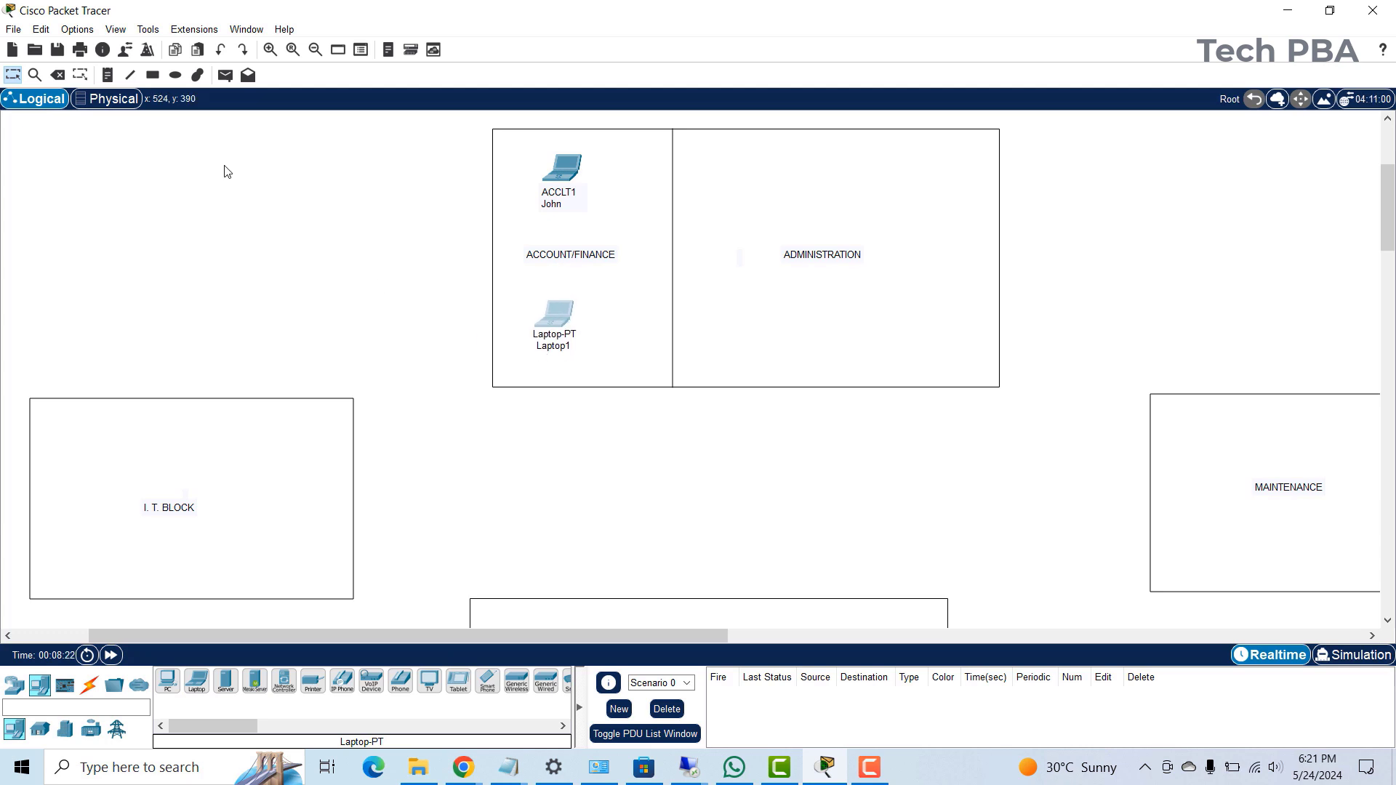
- Place a note reading FINLT1 with the owner's first name below it, and align it over the lower laptop's default label
left_click(108, 75)
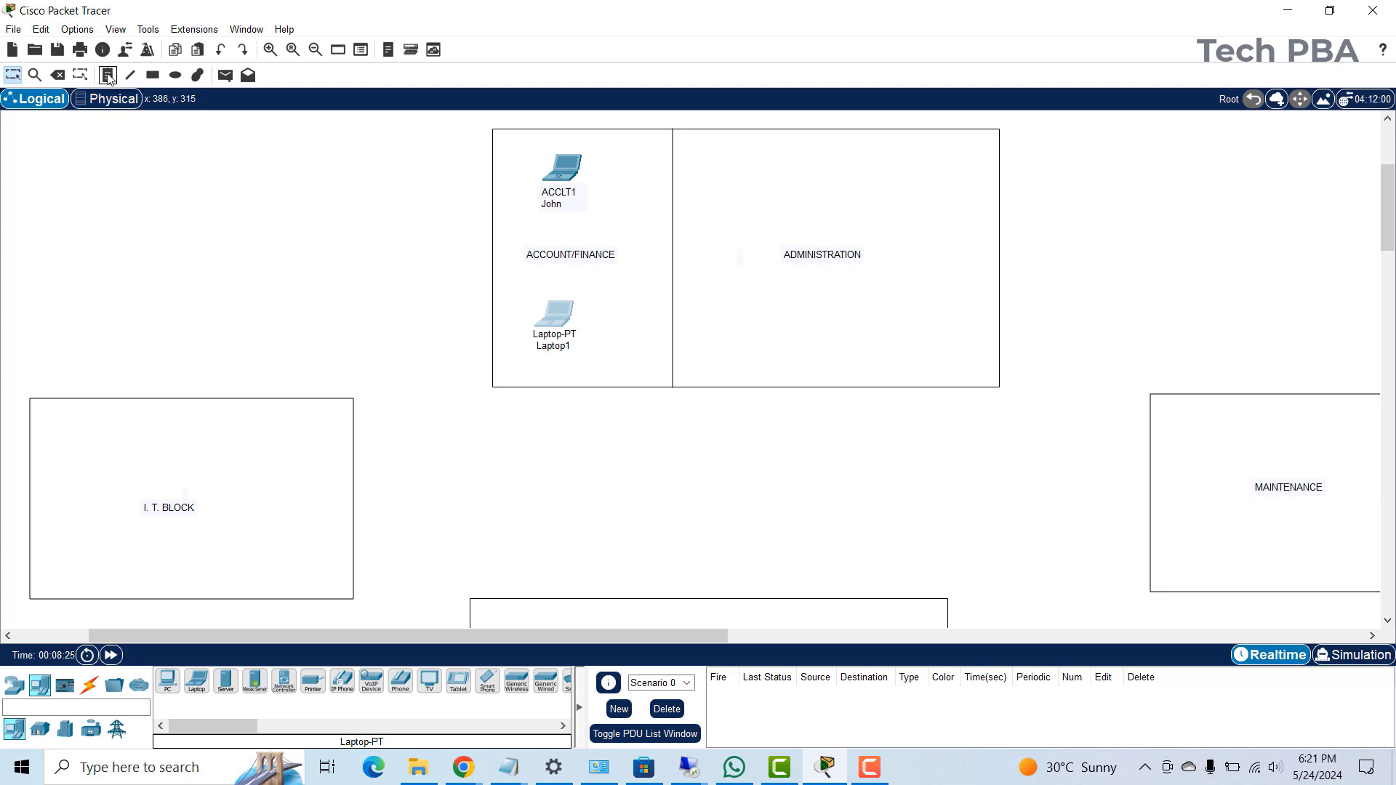
left_click(520, 334)
type("FINLT1")
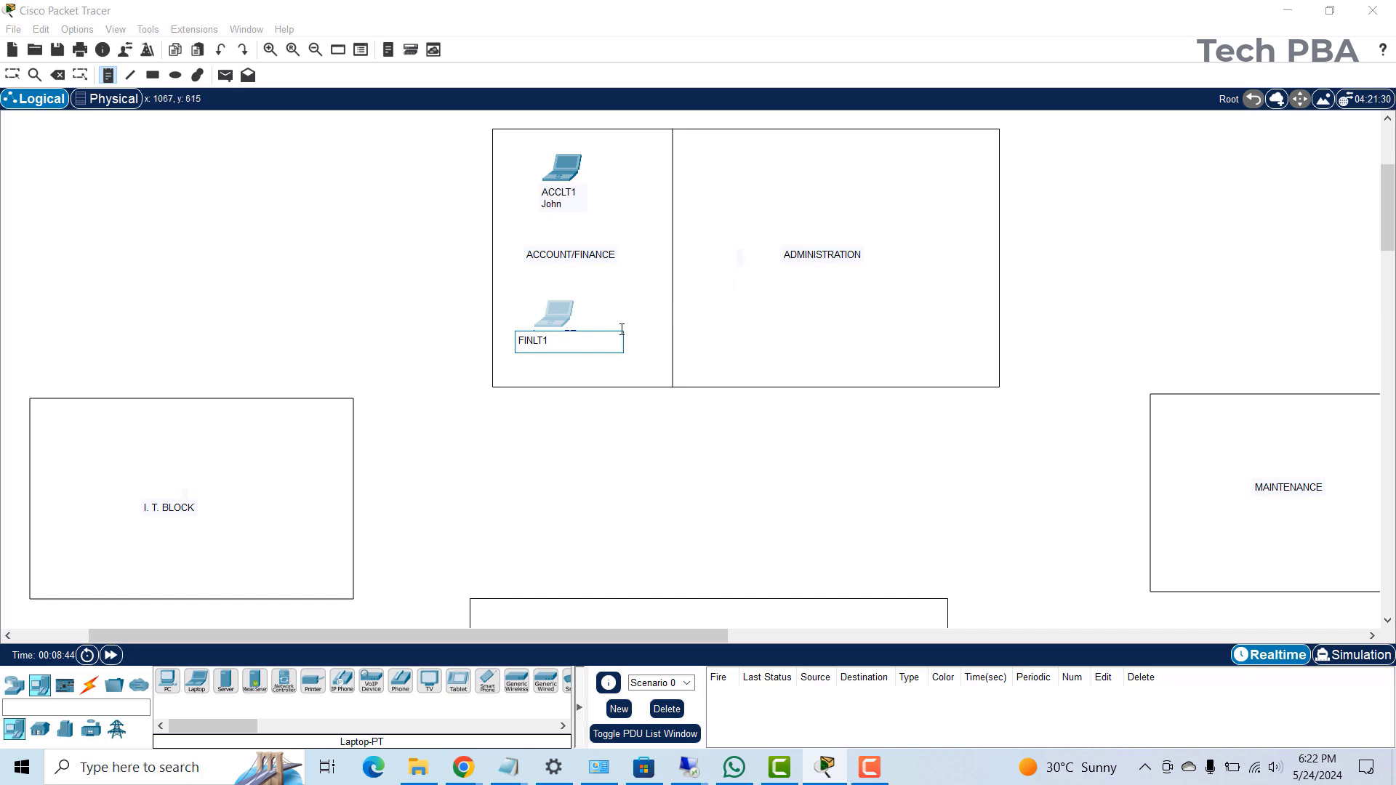
key("Return")
key("Return")
key("BackSpace")
left_click(12, 75)
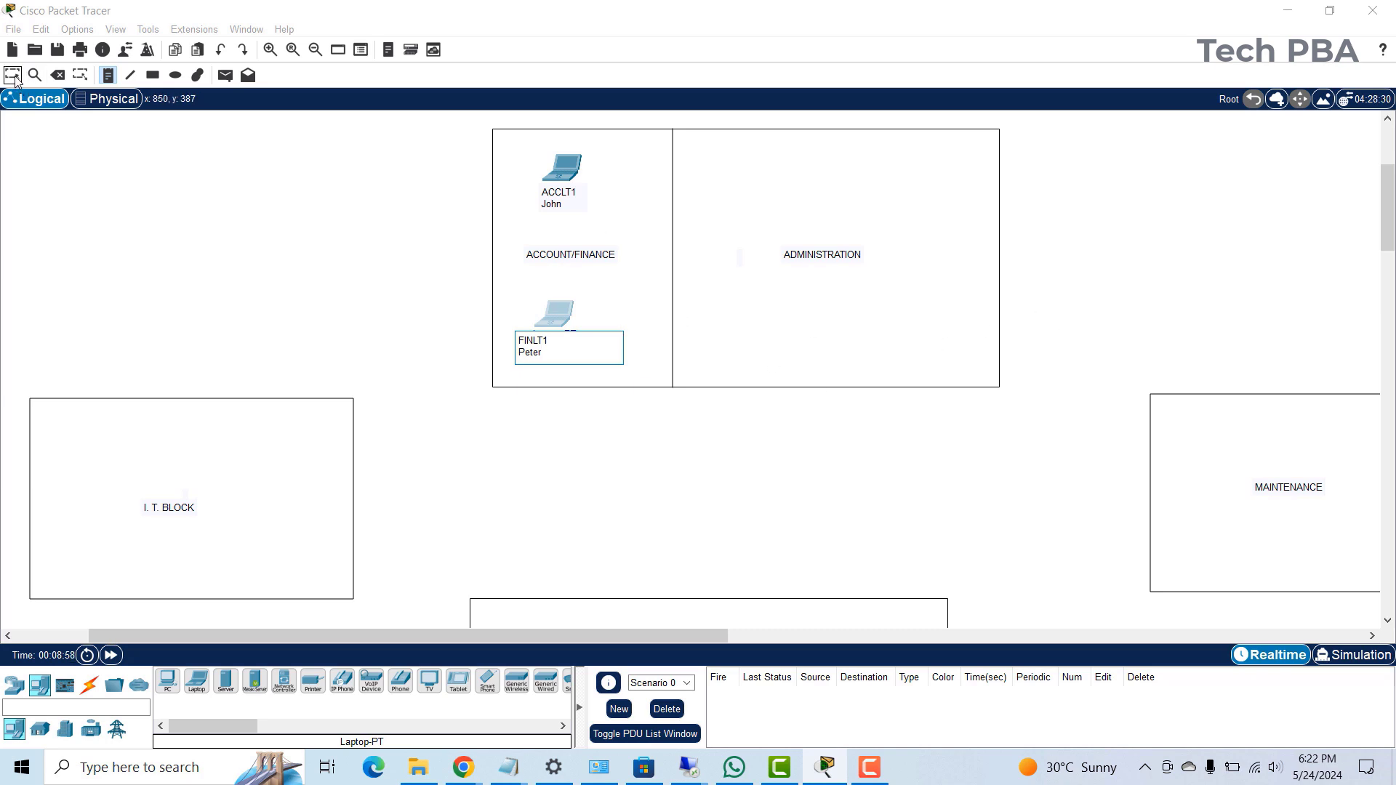
left_click_drag(539, 351, 547, 344)
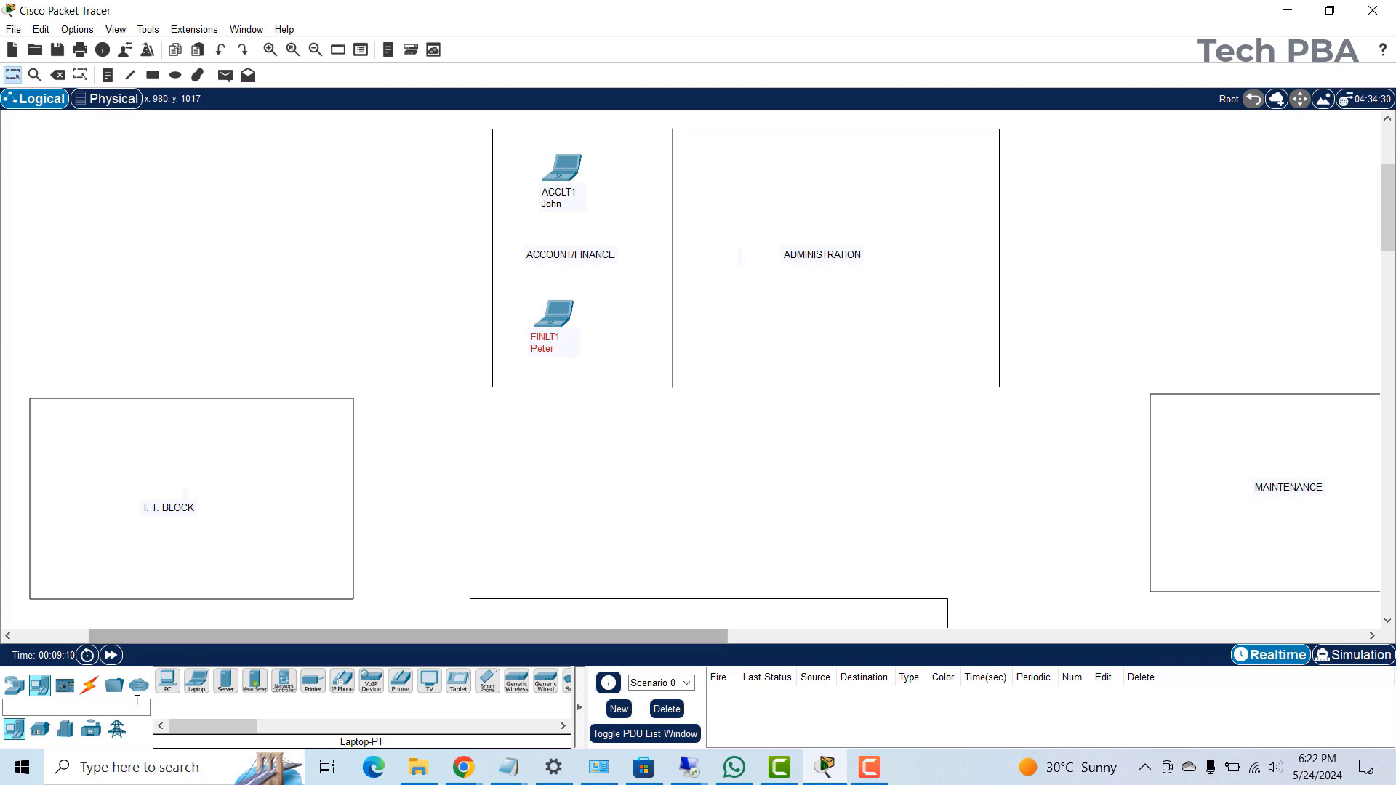
- Add two Laptops to the ADMINISTRATION section, one in each upper corner
left_click(196, 681)
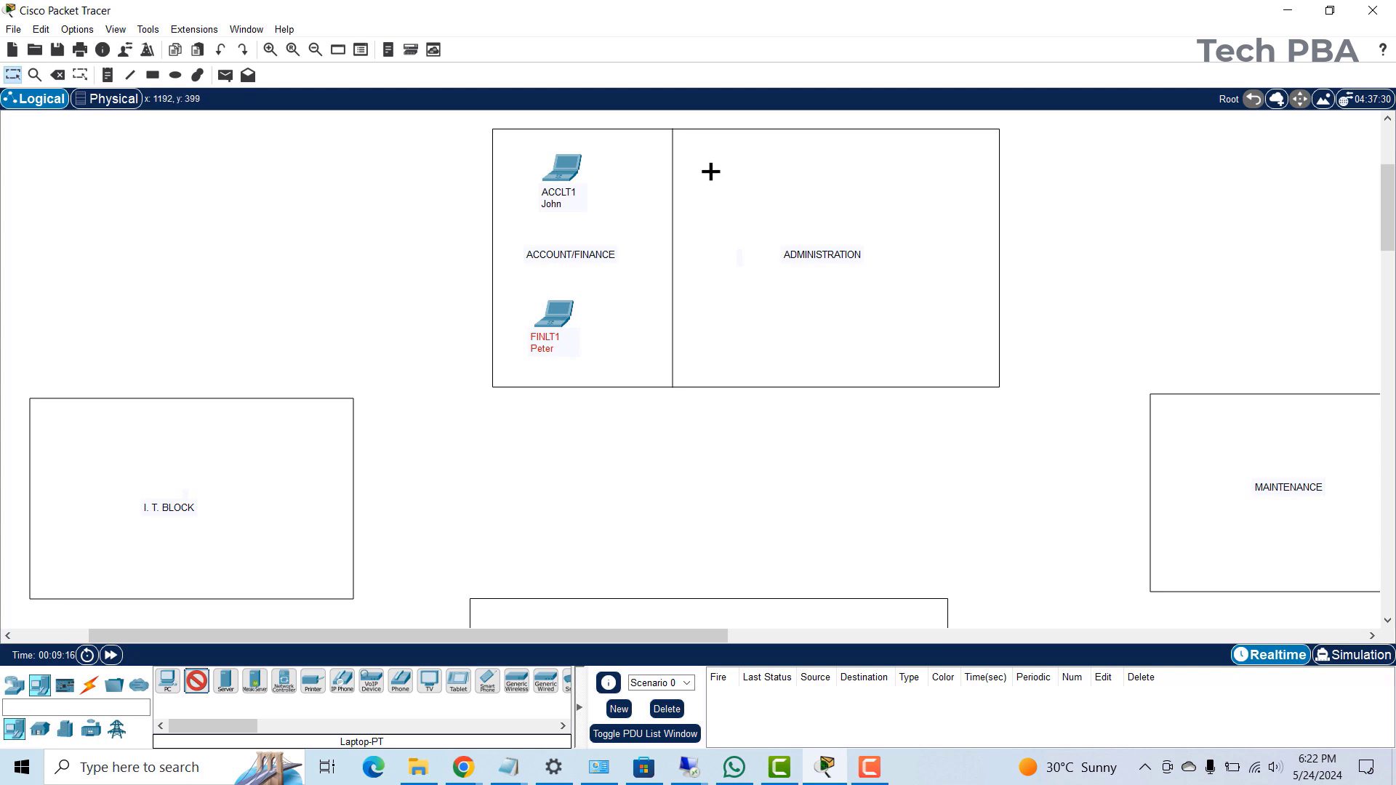
left_click(713, 167)
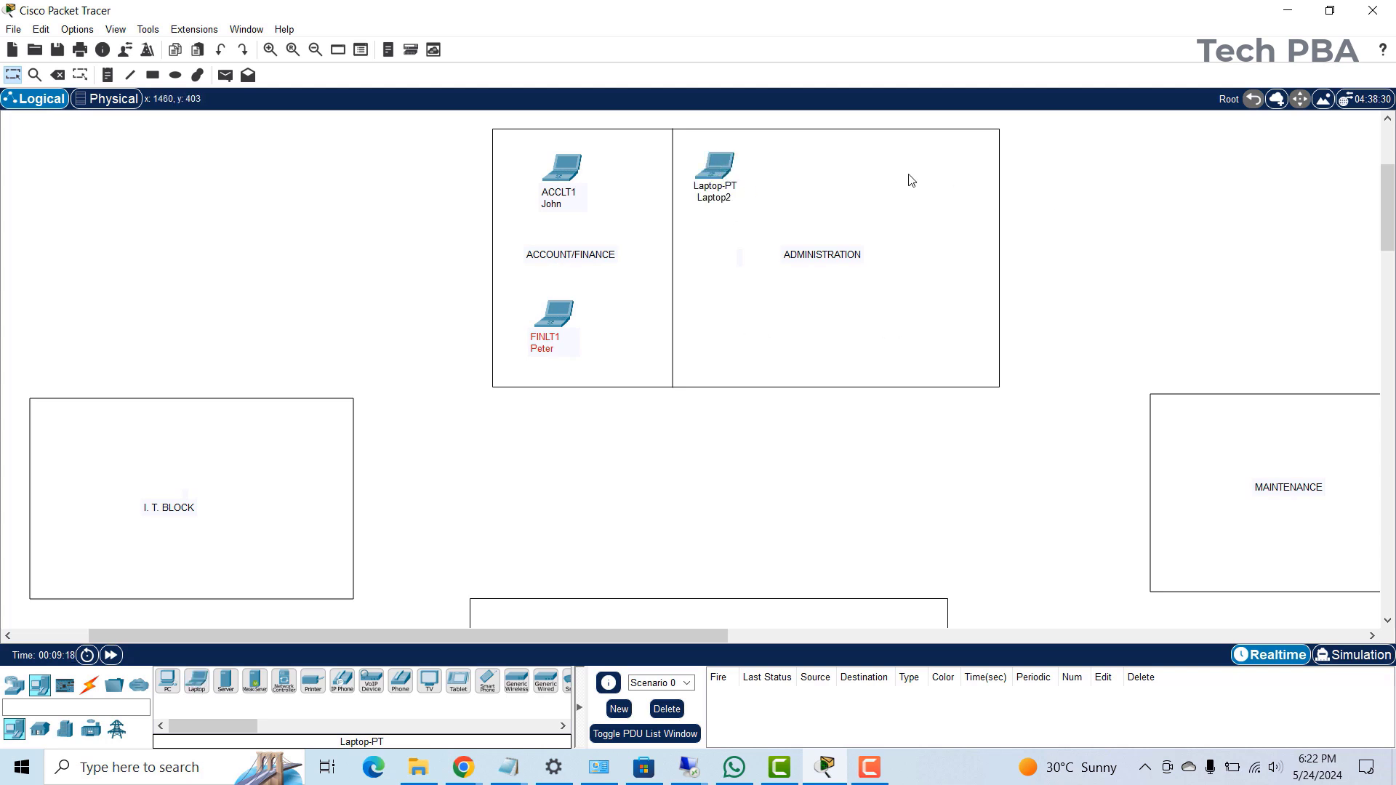
left_click(196, 681)
left_click(925, 166)
- Add two PCs to the ADMINISTRATION section, one in each lower corner
left_click(167, 681)
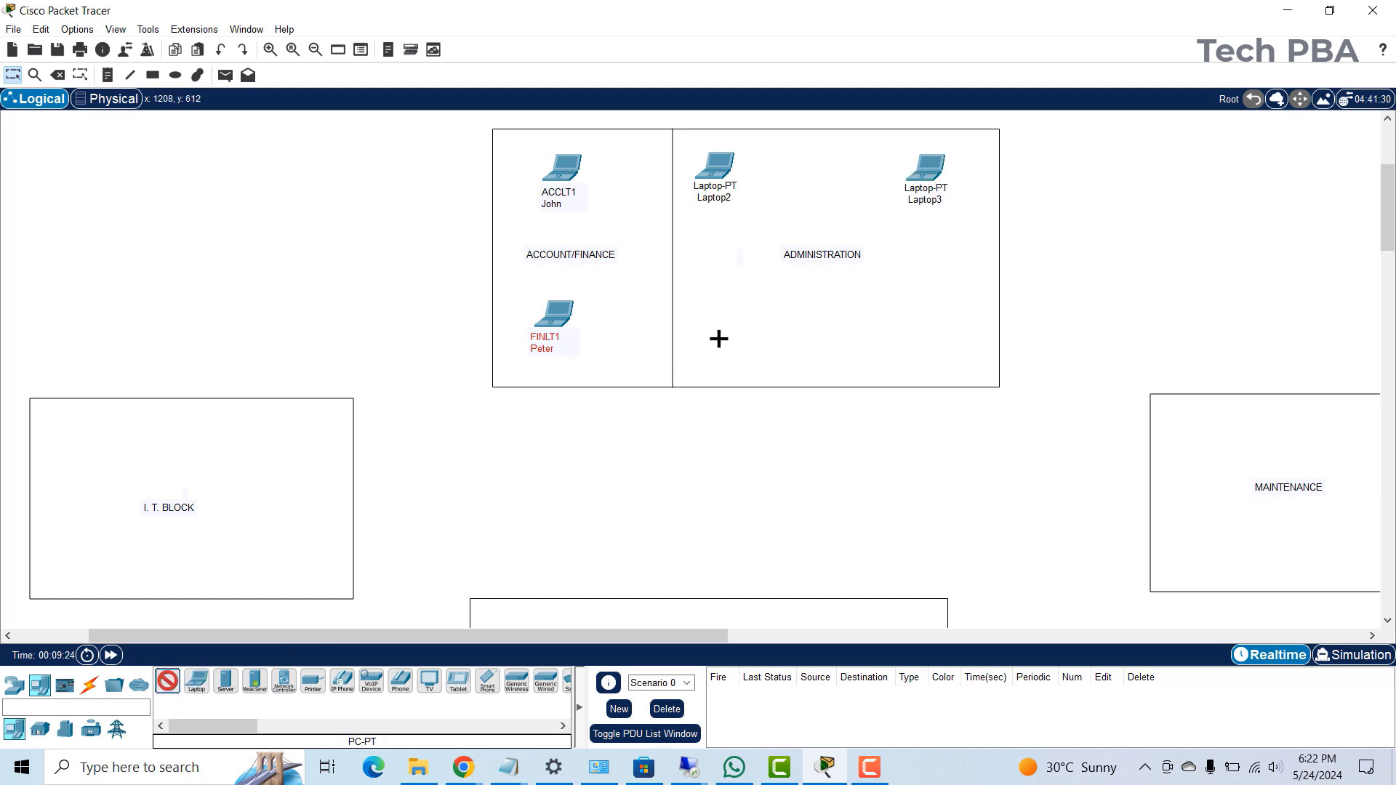
left_click(709, 338)
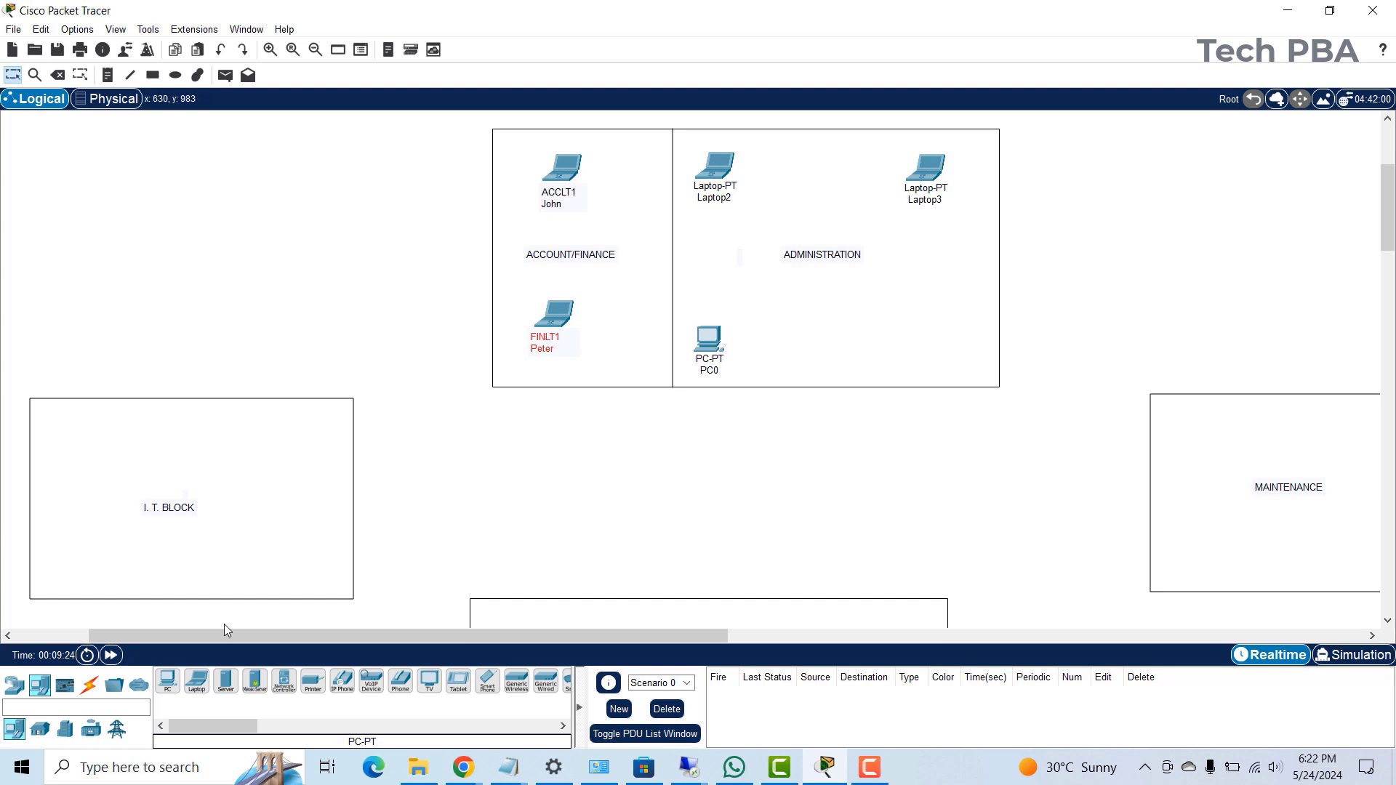
left_click(168, 682)
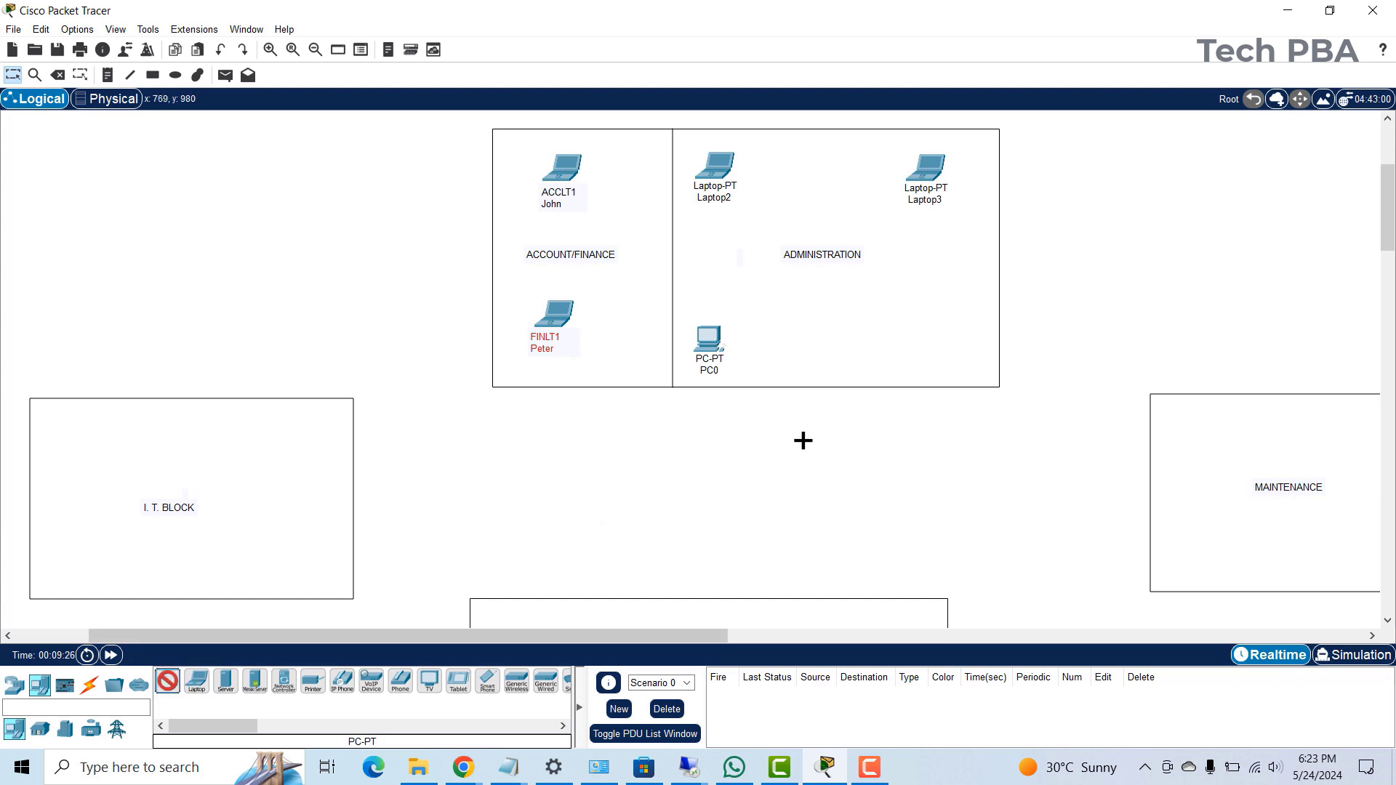
left_click(919, 337)
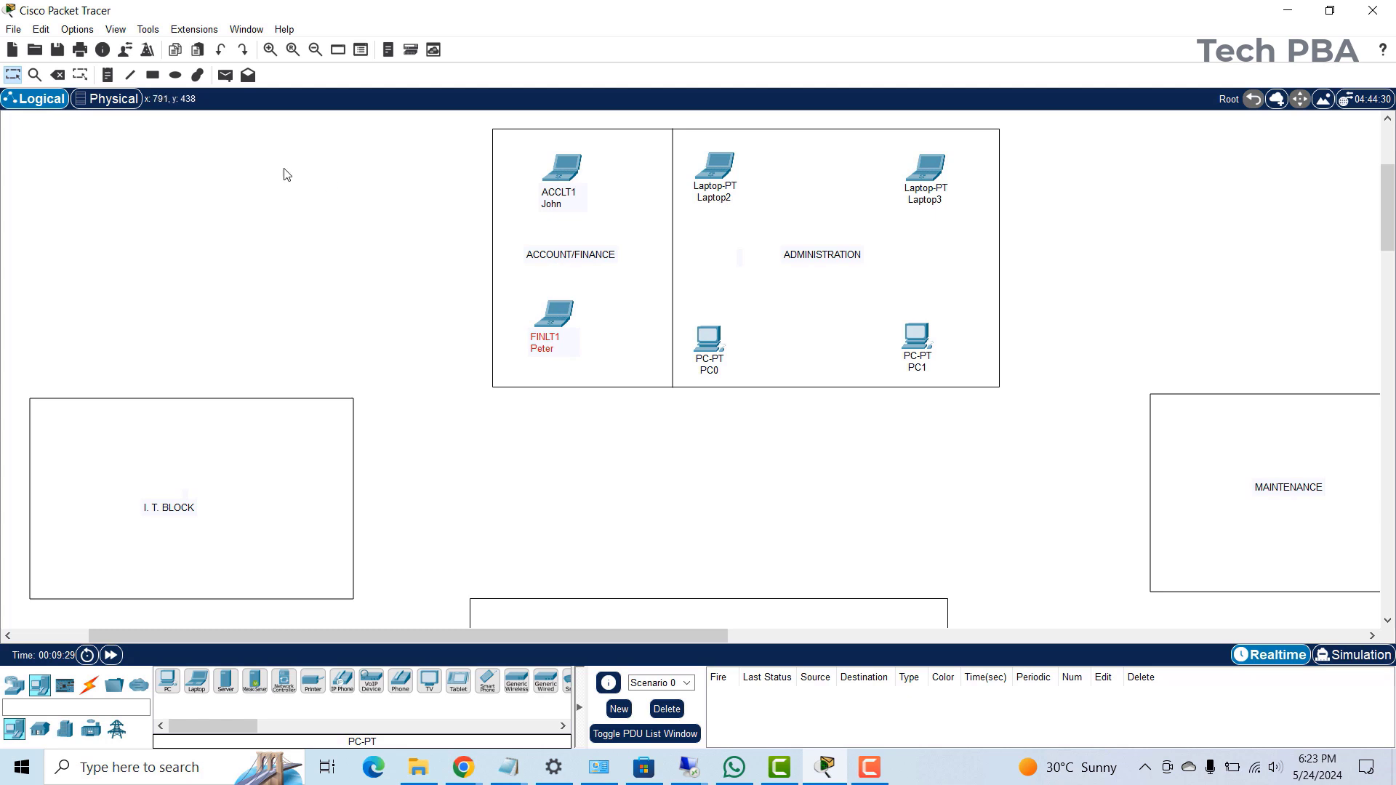
- Place a text note over the label of ADMINISTRATION's upper-left laptop, reading ADMLT1 with the owner's first name below
left_click(110, 78)
left_click(692, 183)
type("ADMPC")
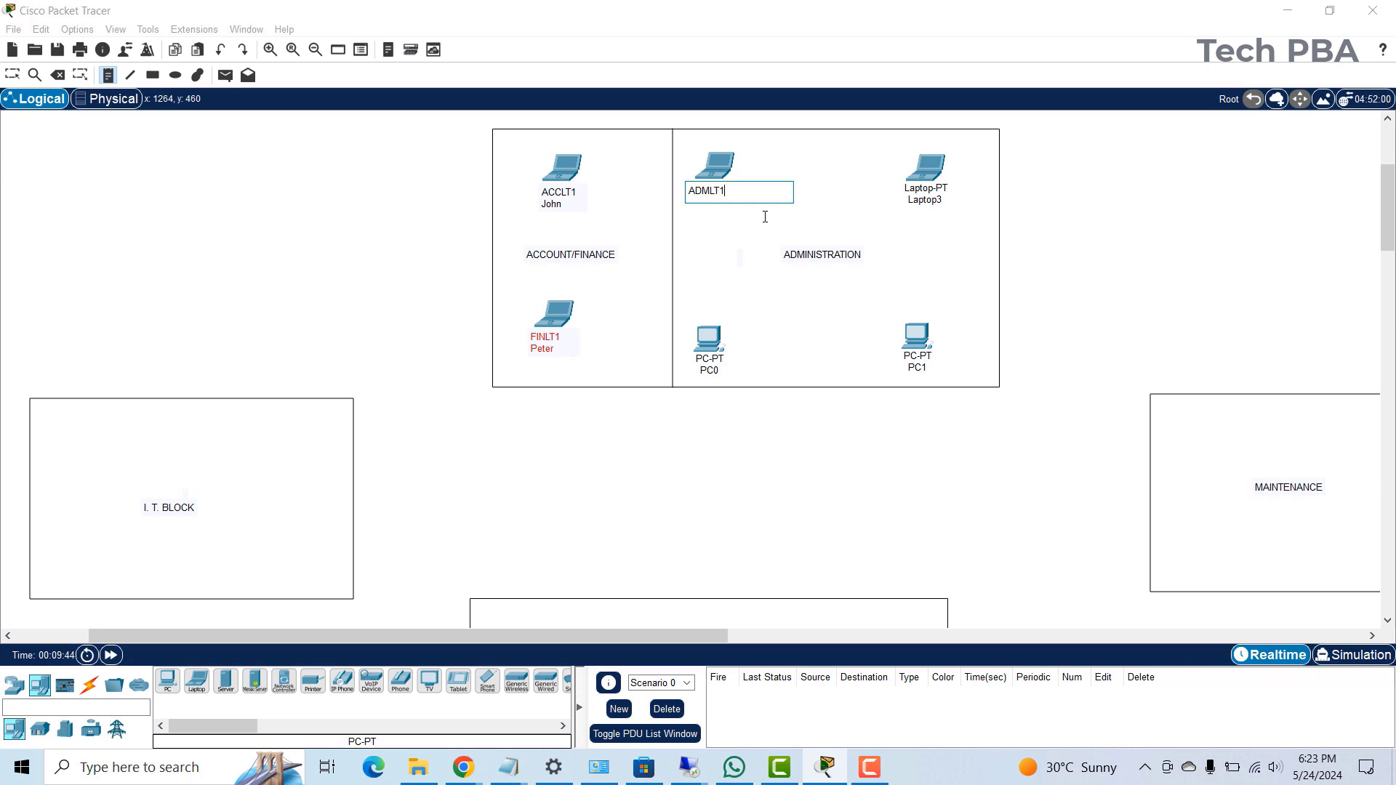
key("Return")
left_click(867, 219)
- Place a text note over the label of ADMINISTRATION's upper-right laptop, reading ADMLT2 with the owner's first name below
left_click(897, 186)
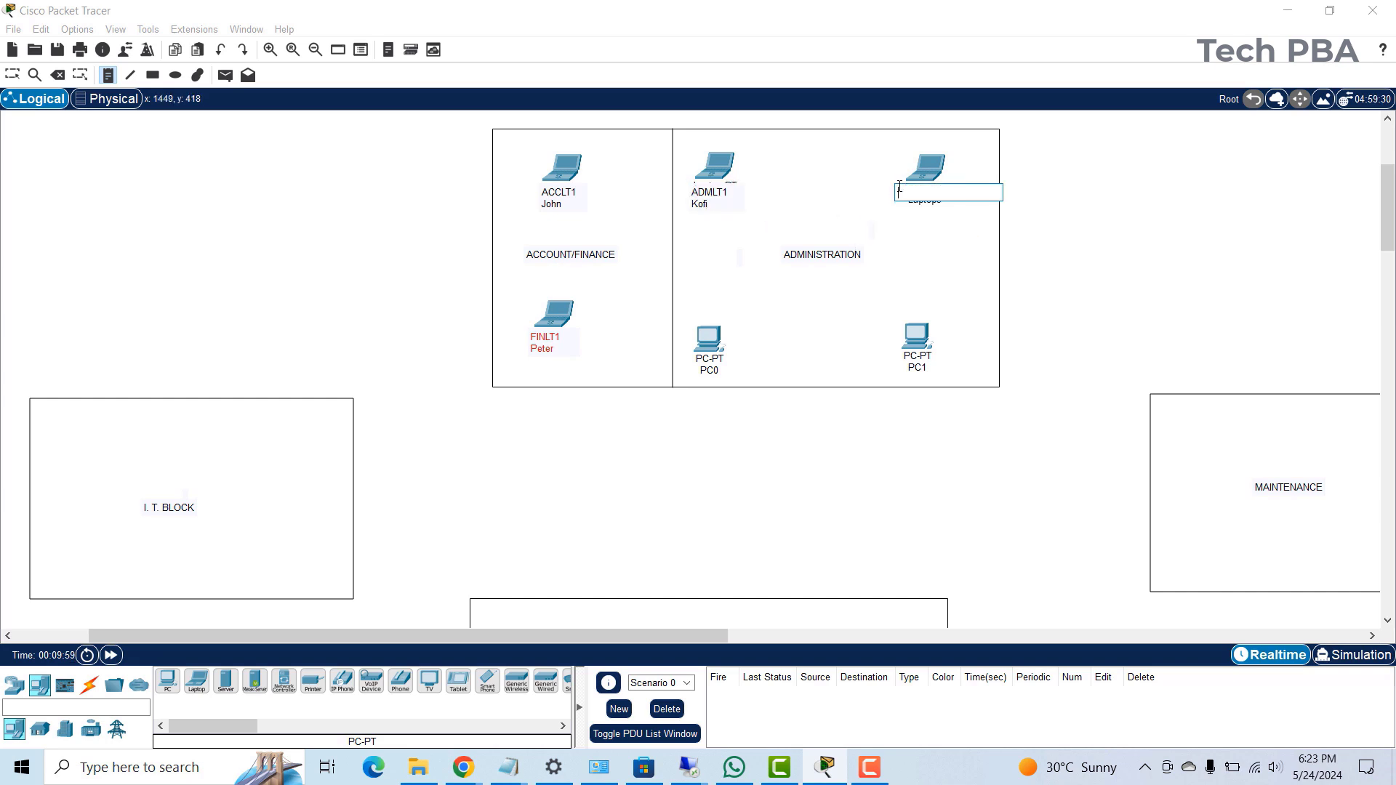
type("ADMLT2")
key("Return")
type("Joe")
- Place a text note over the label of ADMINISTRATION's lower-left PC, reading ADMPC1 with the owner's first name below
left_click(682, 357)
type("ADM")
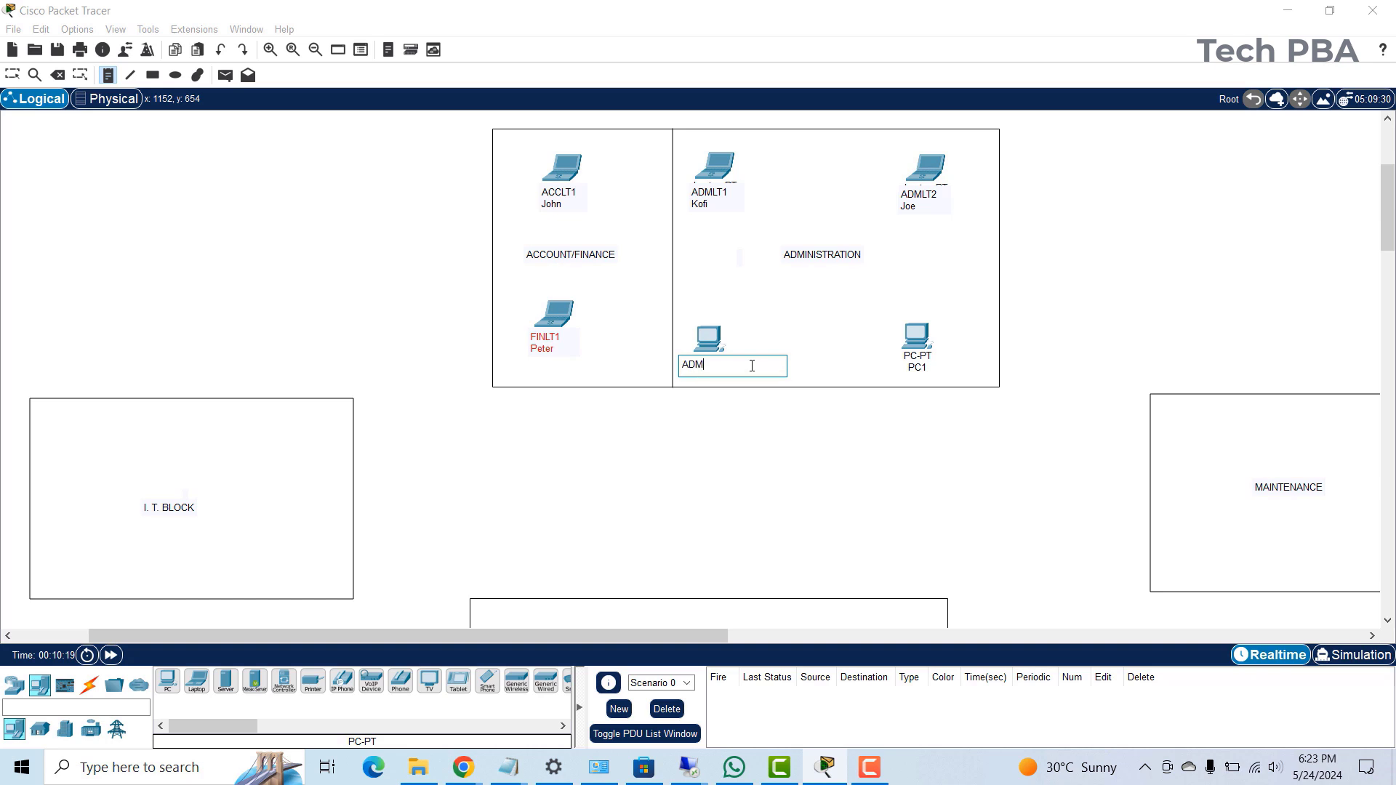
type("PC1")
key("Return")
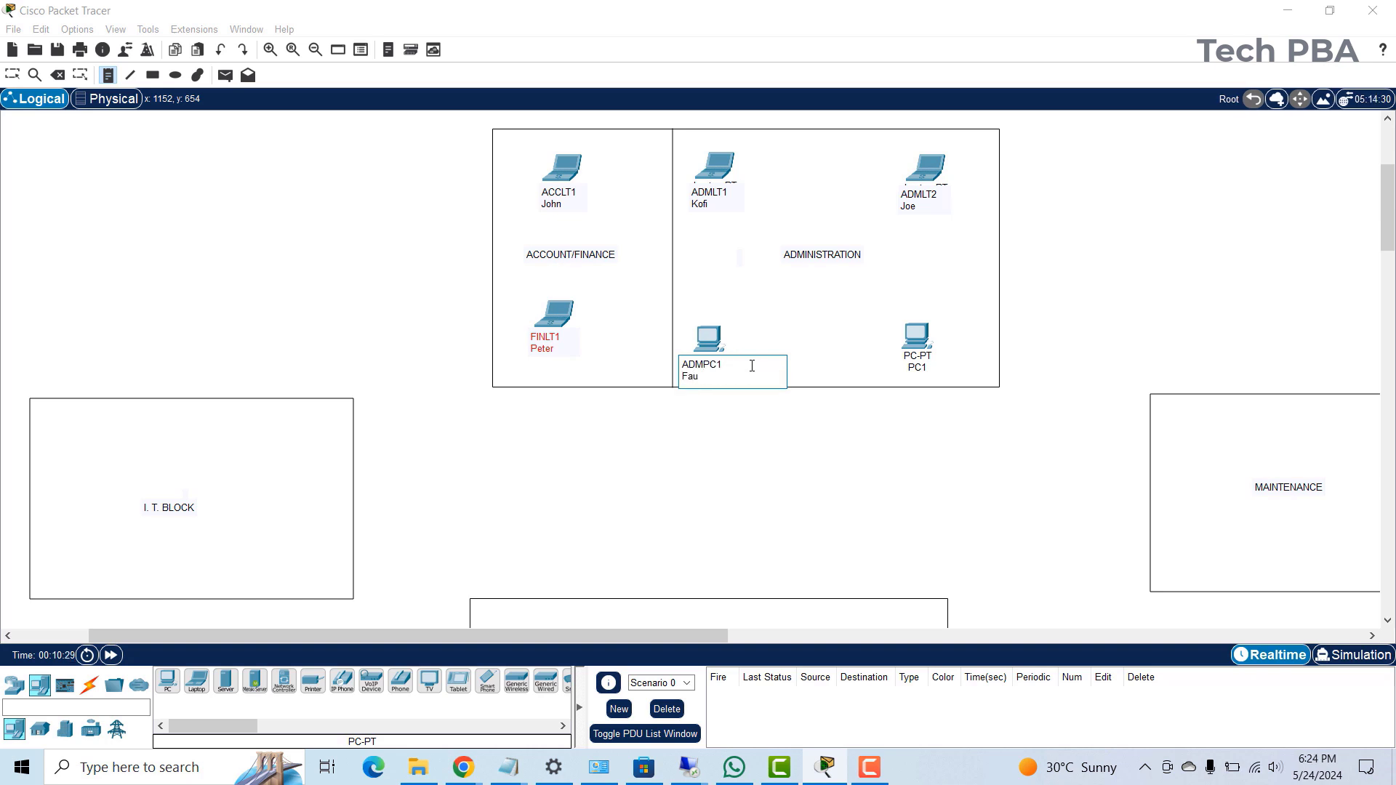
- Place a text note over the label of ADMINISTRATION's lower-right PC, reading ADMPC2 with the owner's first name below
left_click(890, 360)
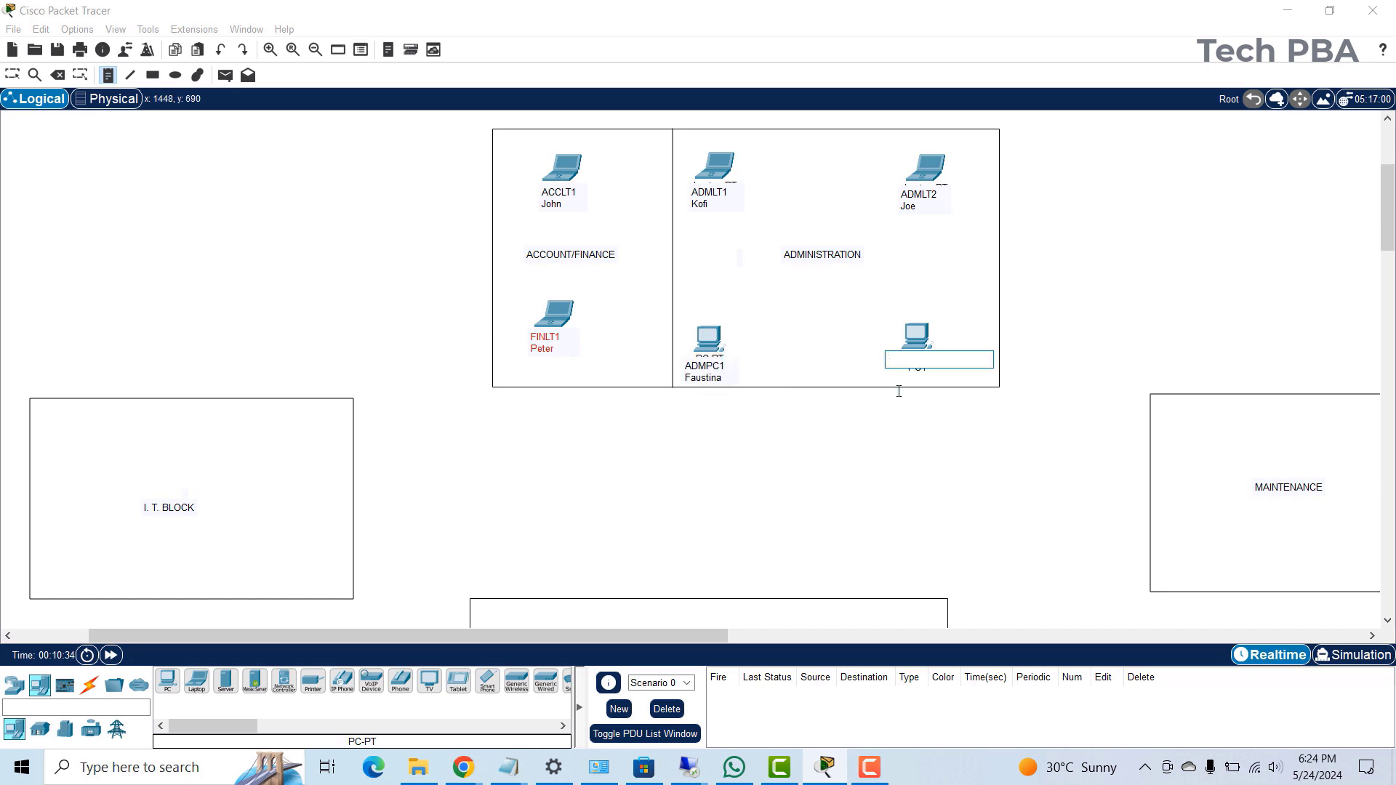
type("ADMPC2")
key("Return")
- Nudge the notes in the ADMINISTRATION section slightly upward so they cover the devices' default labels
left_click(10, 74)
left_click_drag(718, 196, 719, 193)
left_click_drag(917, 201, 919, 197)
left_click_drag(707, 374, 709, 370)
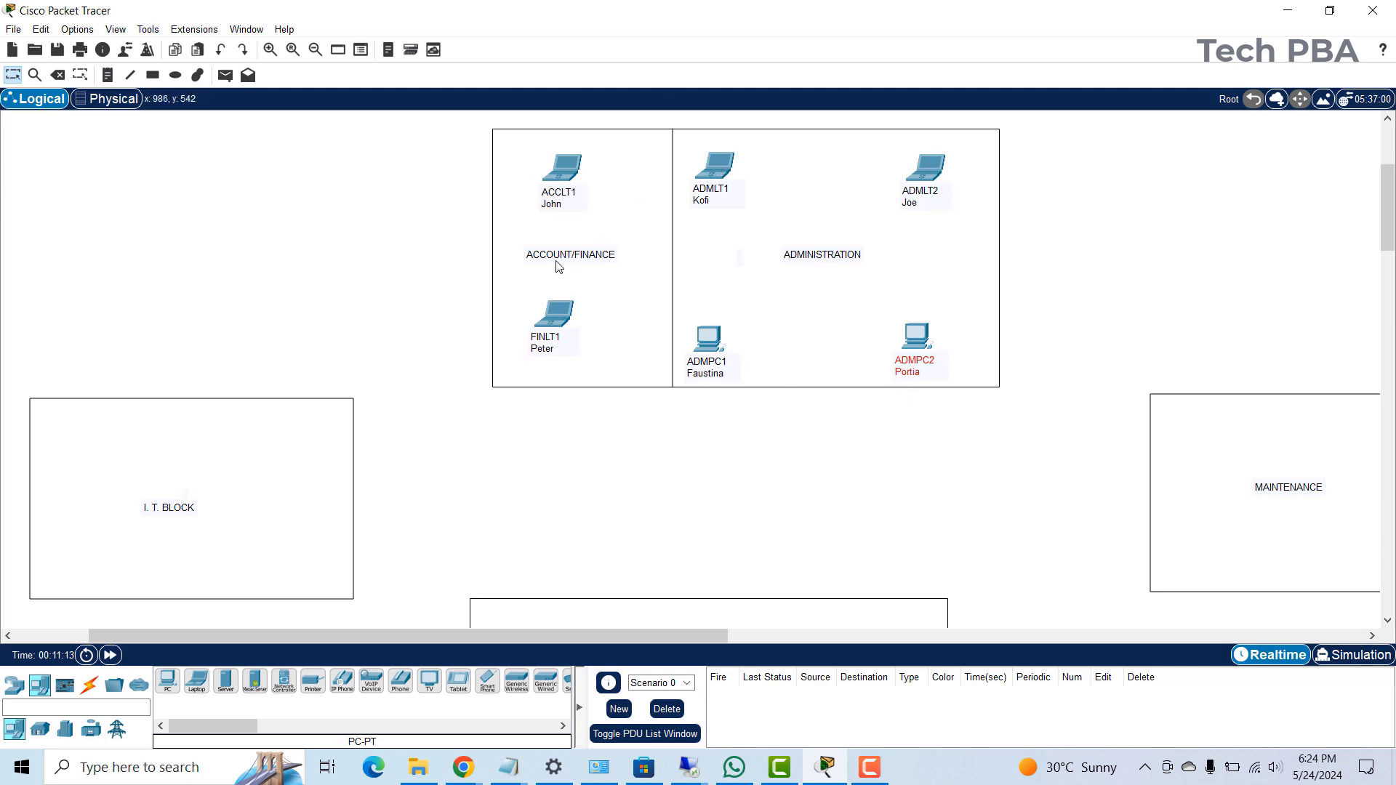
- Open the image file browser for customizing the ACCLT1 laptop's icon in Logical View
left_click(568, 173)
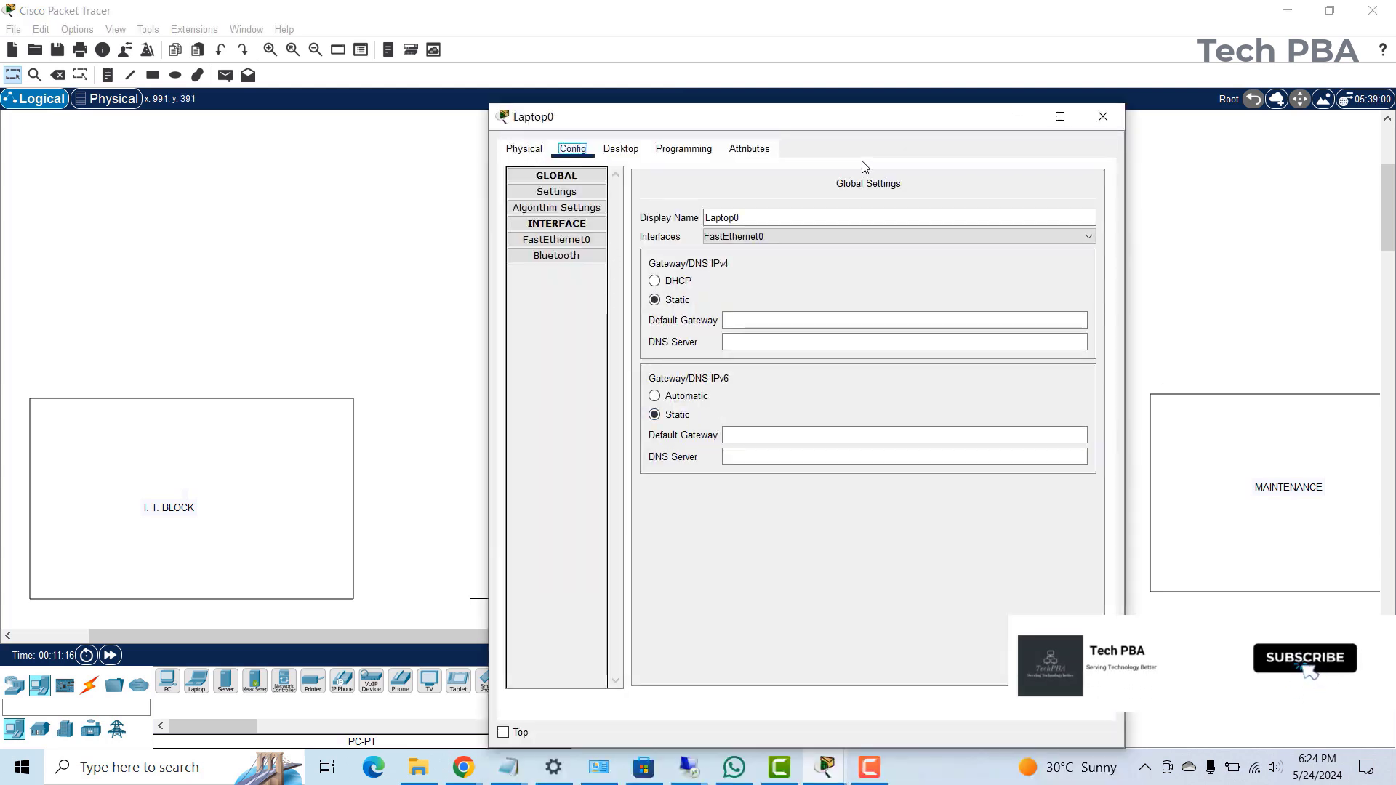
left_click_drag(811, 117, 643, 43)
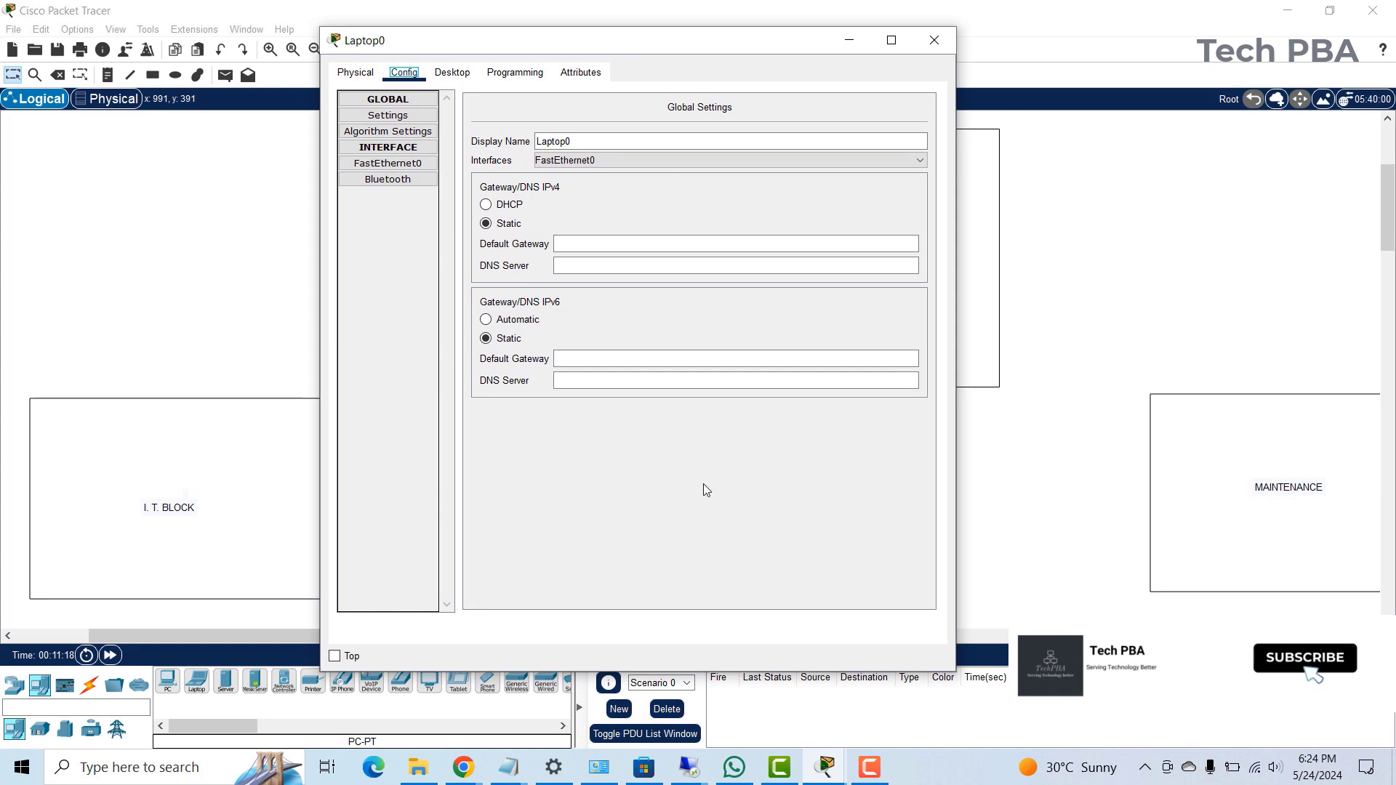
left_click(353, 74)
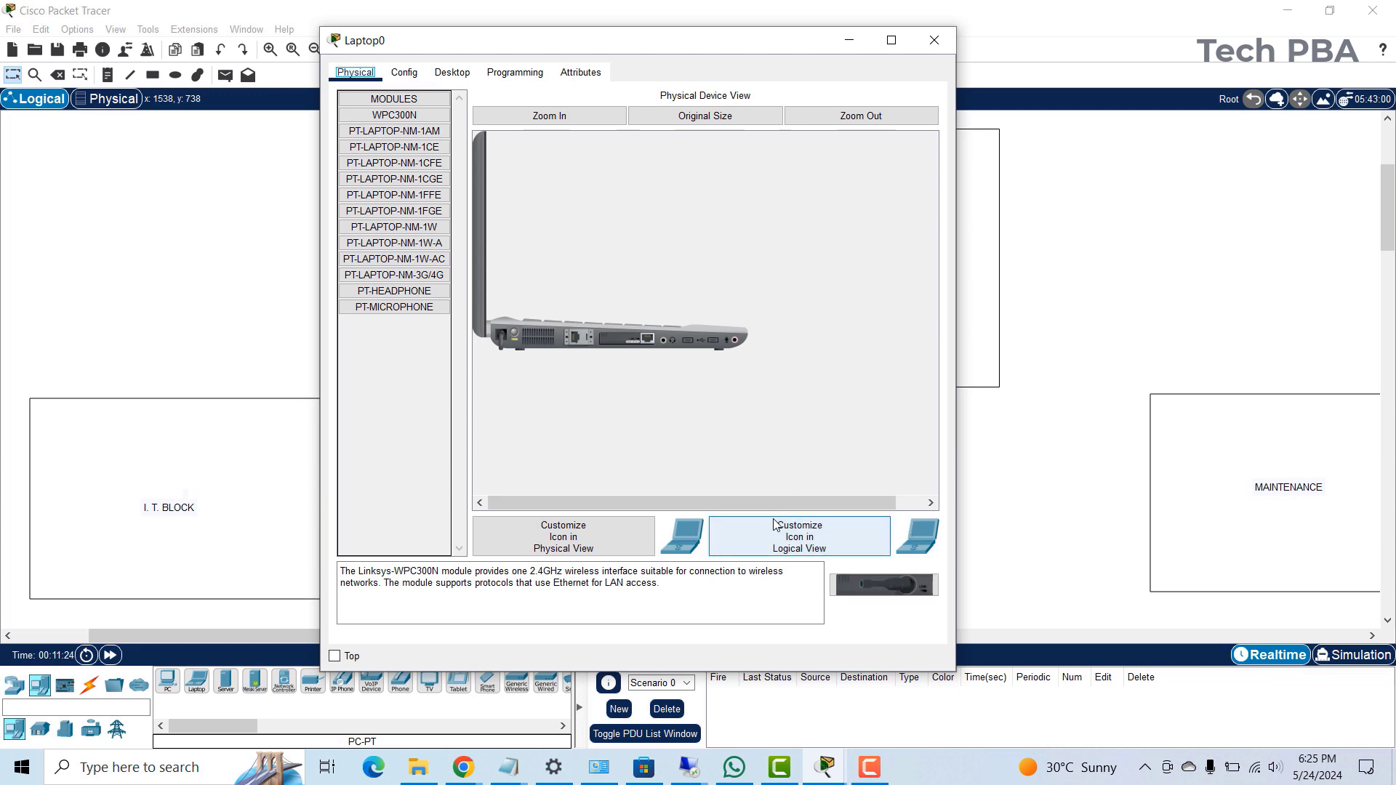
left_click(841, 543)
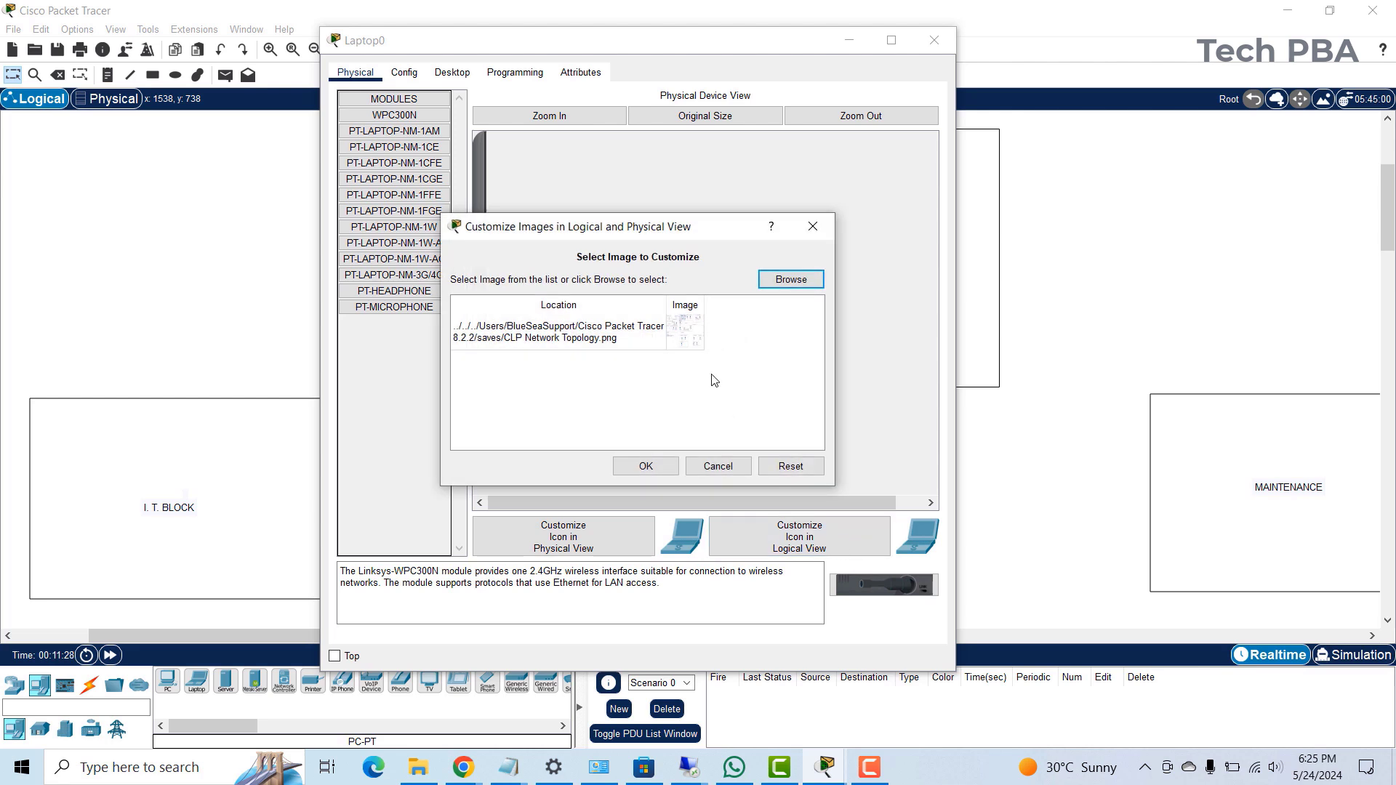
left_click(792, 281)
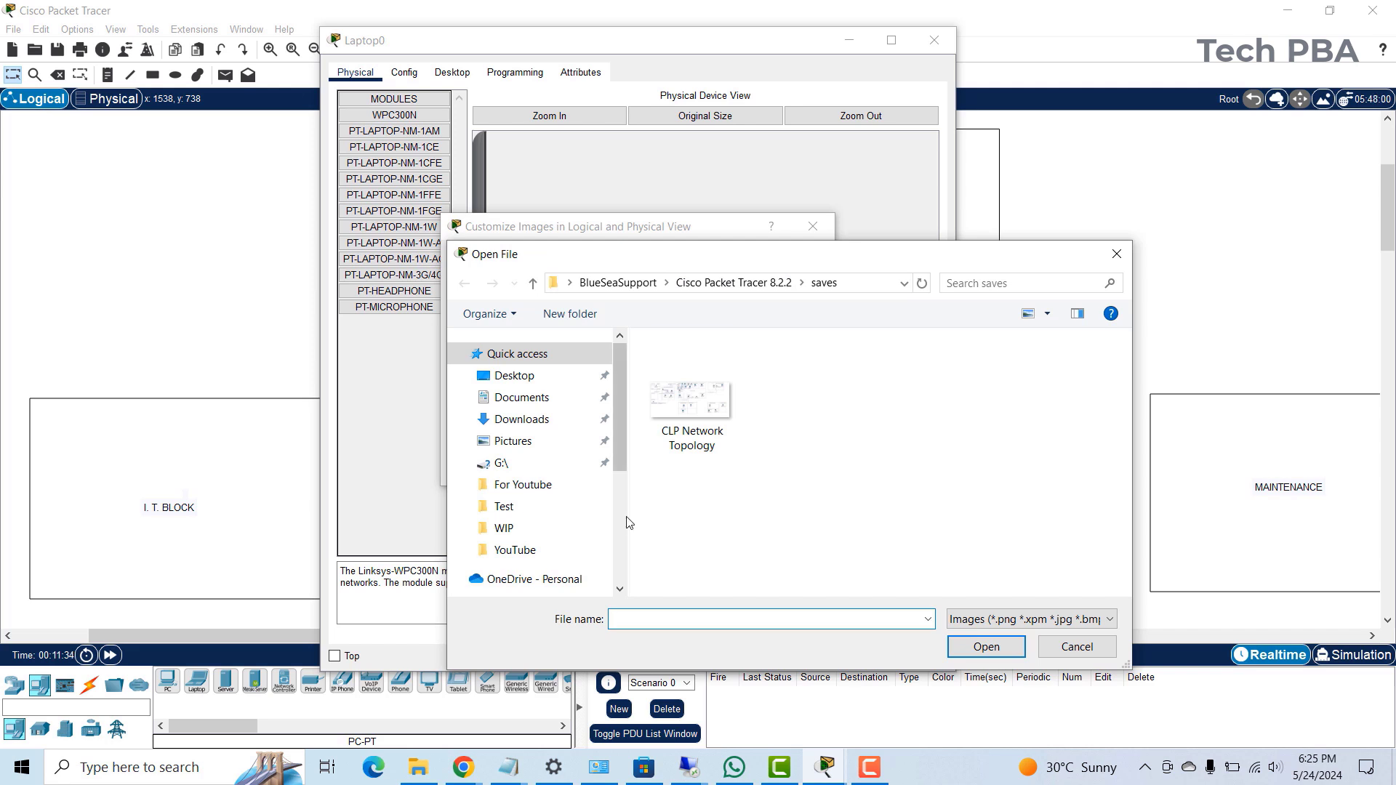
- Apply the dell-latitude image from Pictures > YouTube as the ACCLT1 laptop's logical icon, and realign the ACCLT1 note over its default label
scroll(624, 517, "down", 4)
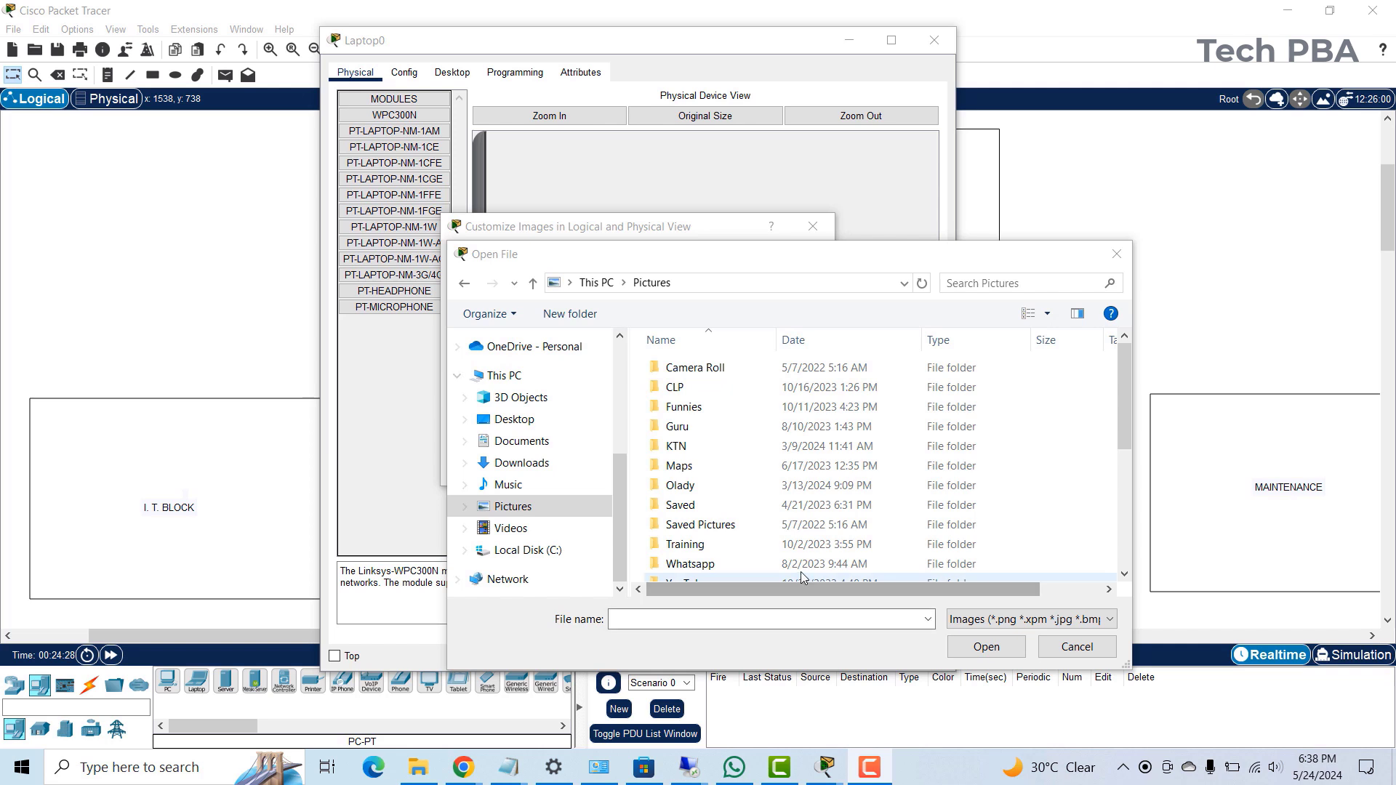
scroll(763, 501, "down", 2)
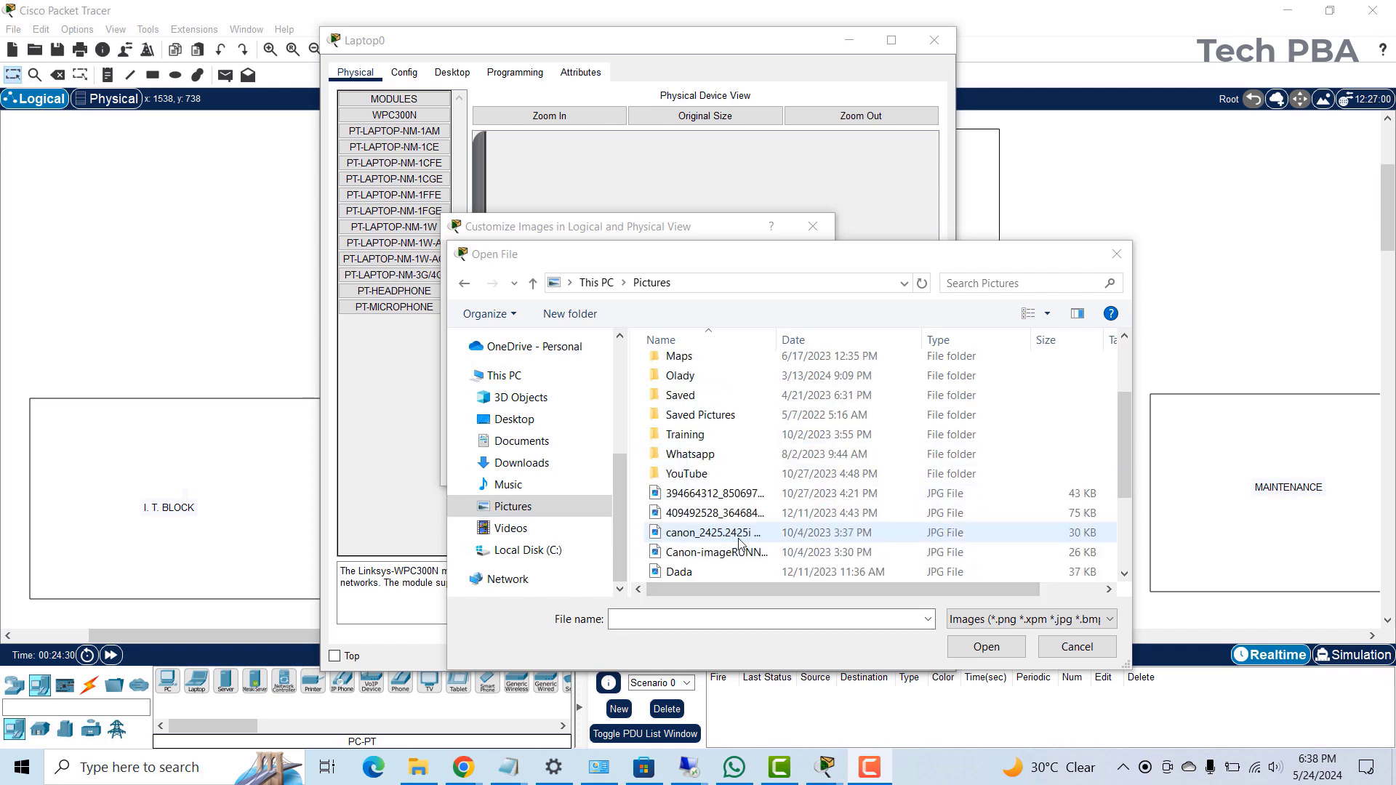
left_click(692, 477)
double_click(691, 480)
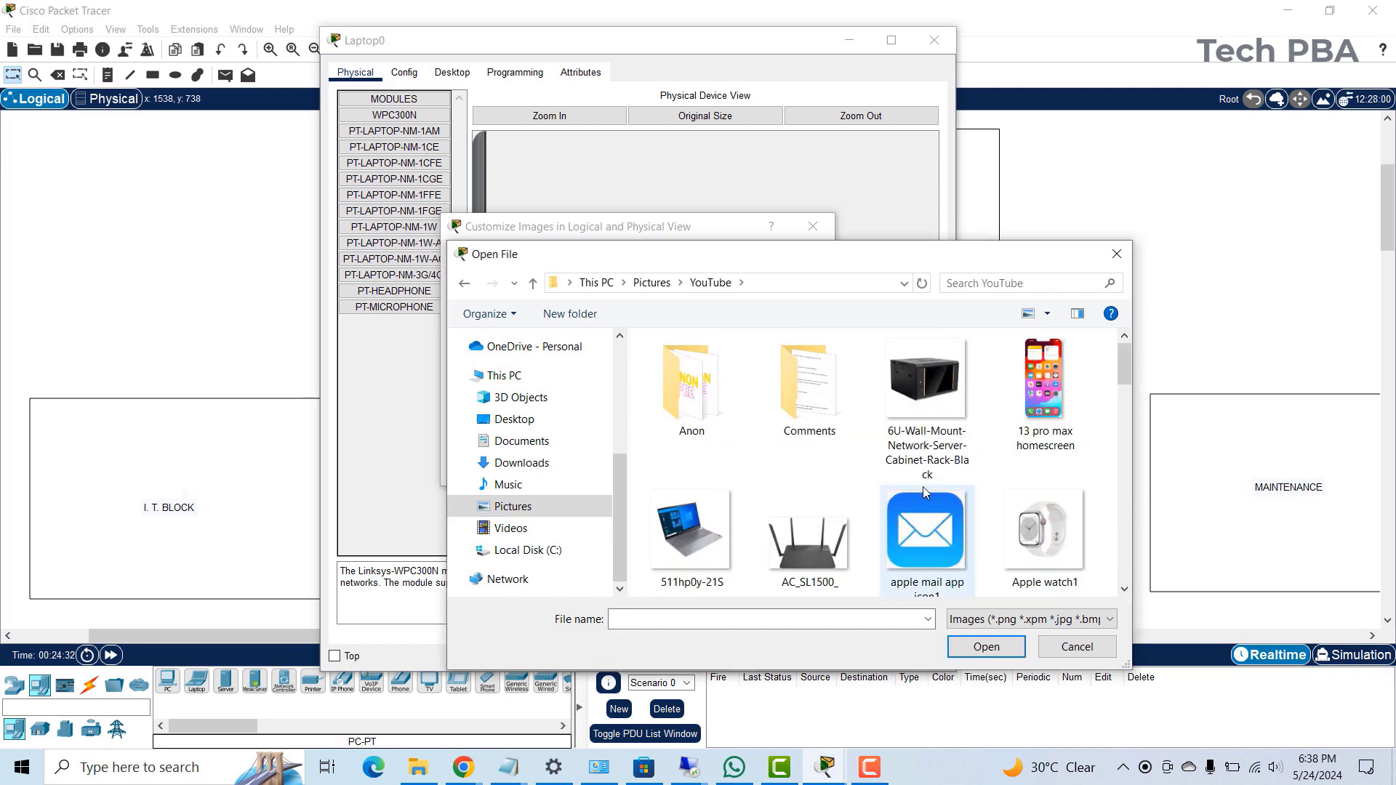
scroll(939, 491, "down", 3)
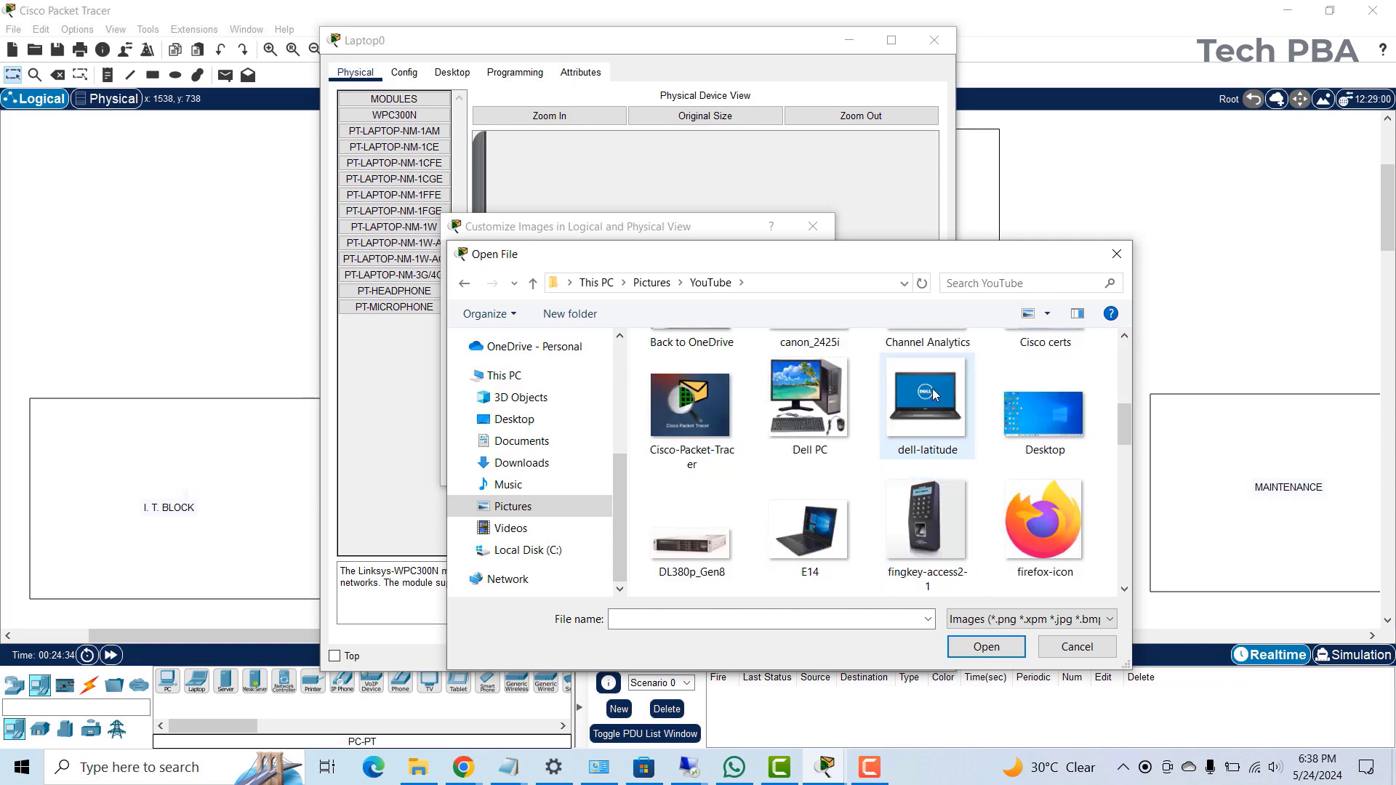
left_click(937, 445)
left_click(982, 646)
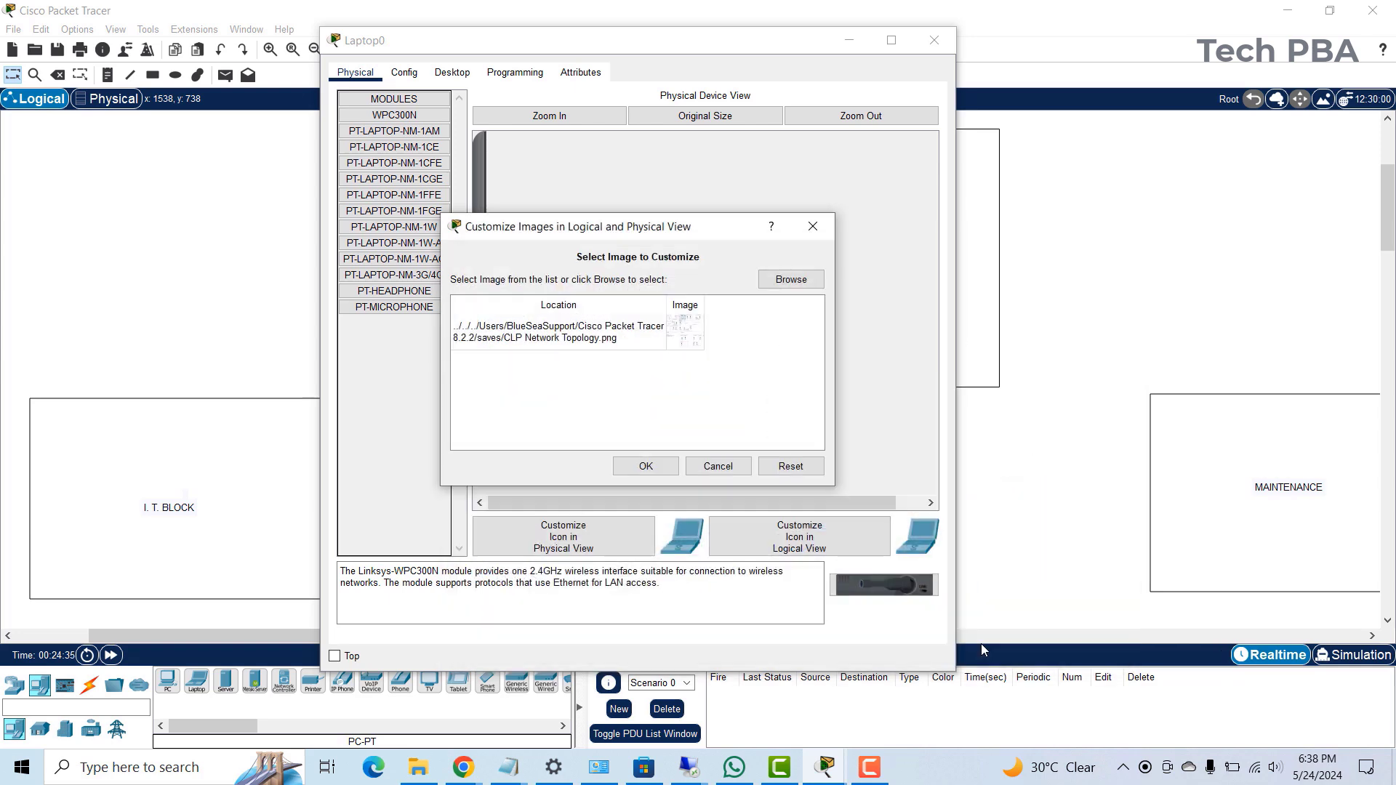
key("Return")
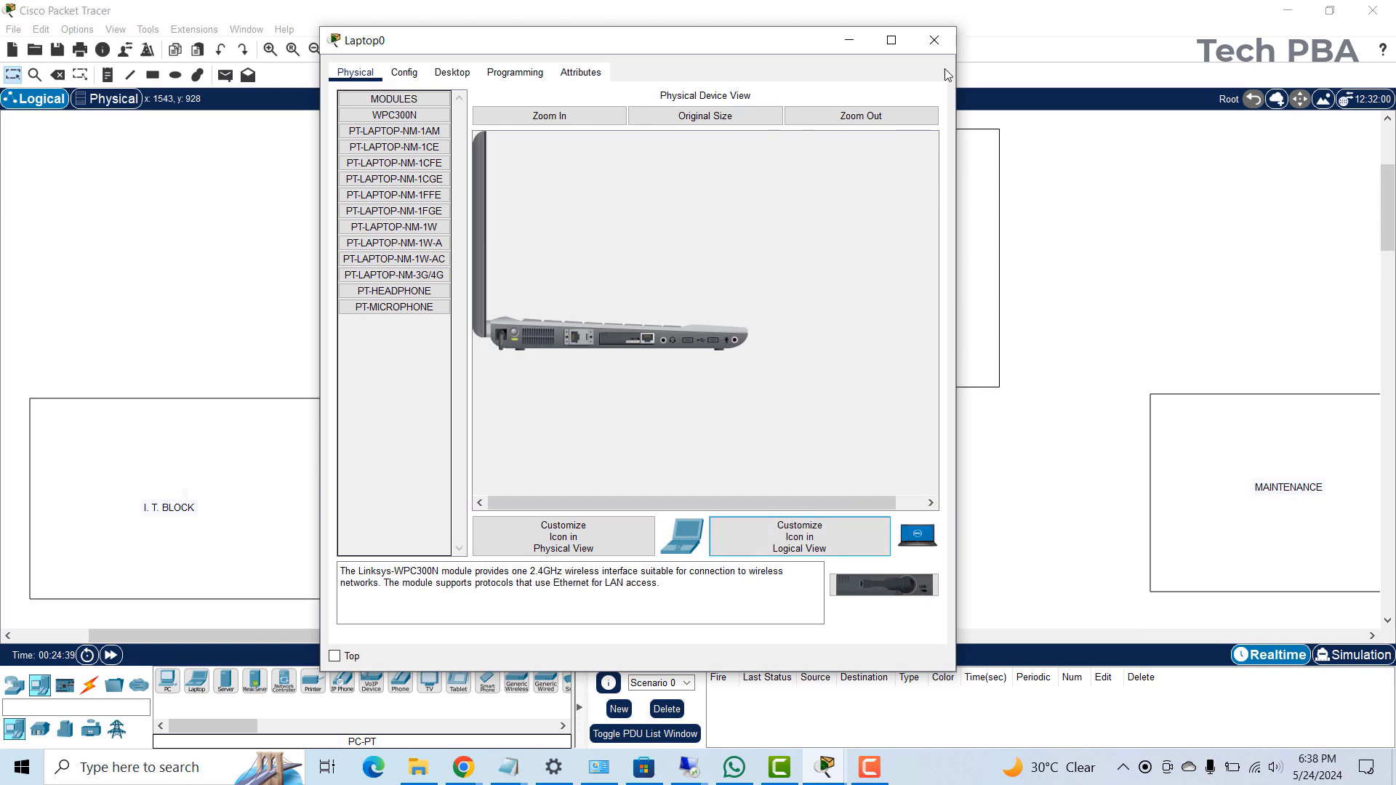
left_click(934, 41)
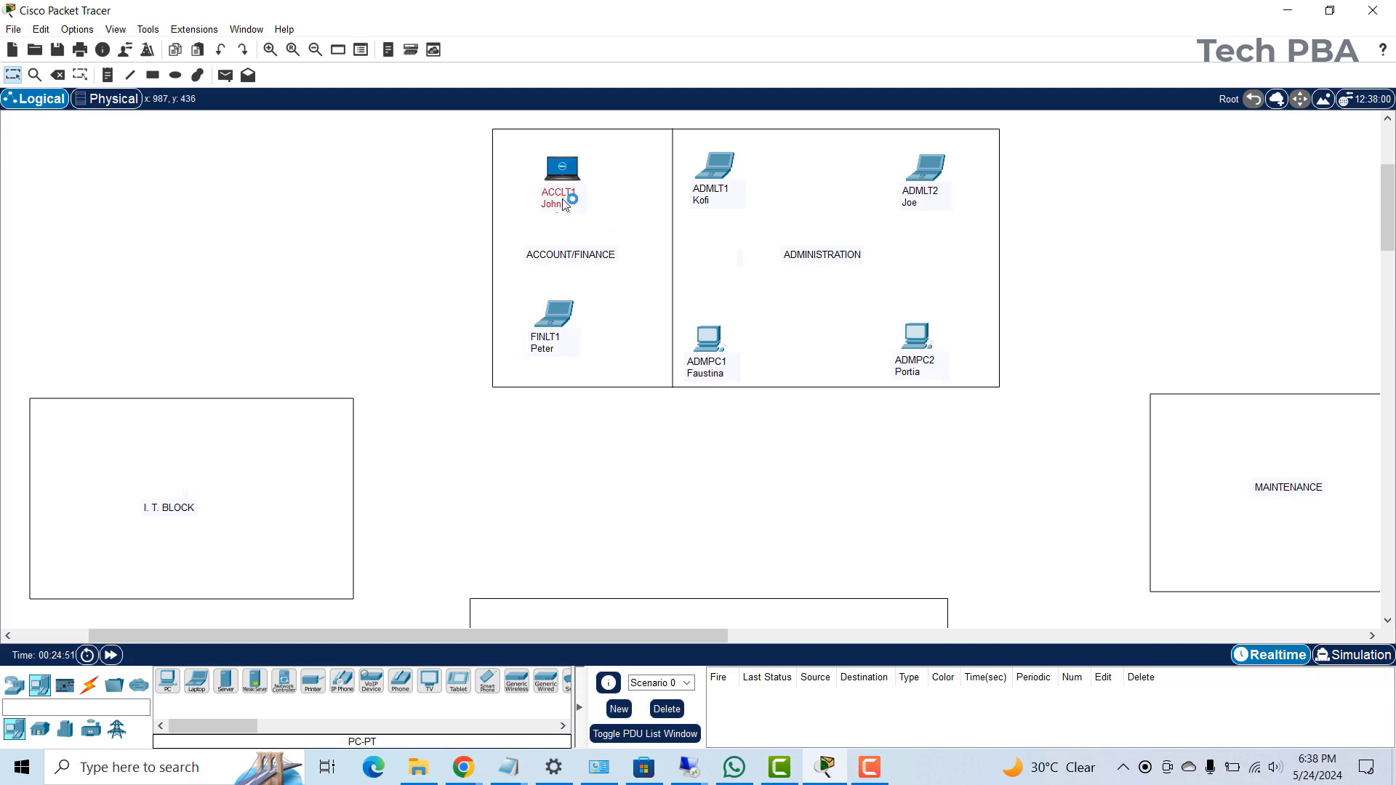
left_click_drag(563, 199, 563, 202)
left_click(633, 195)
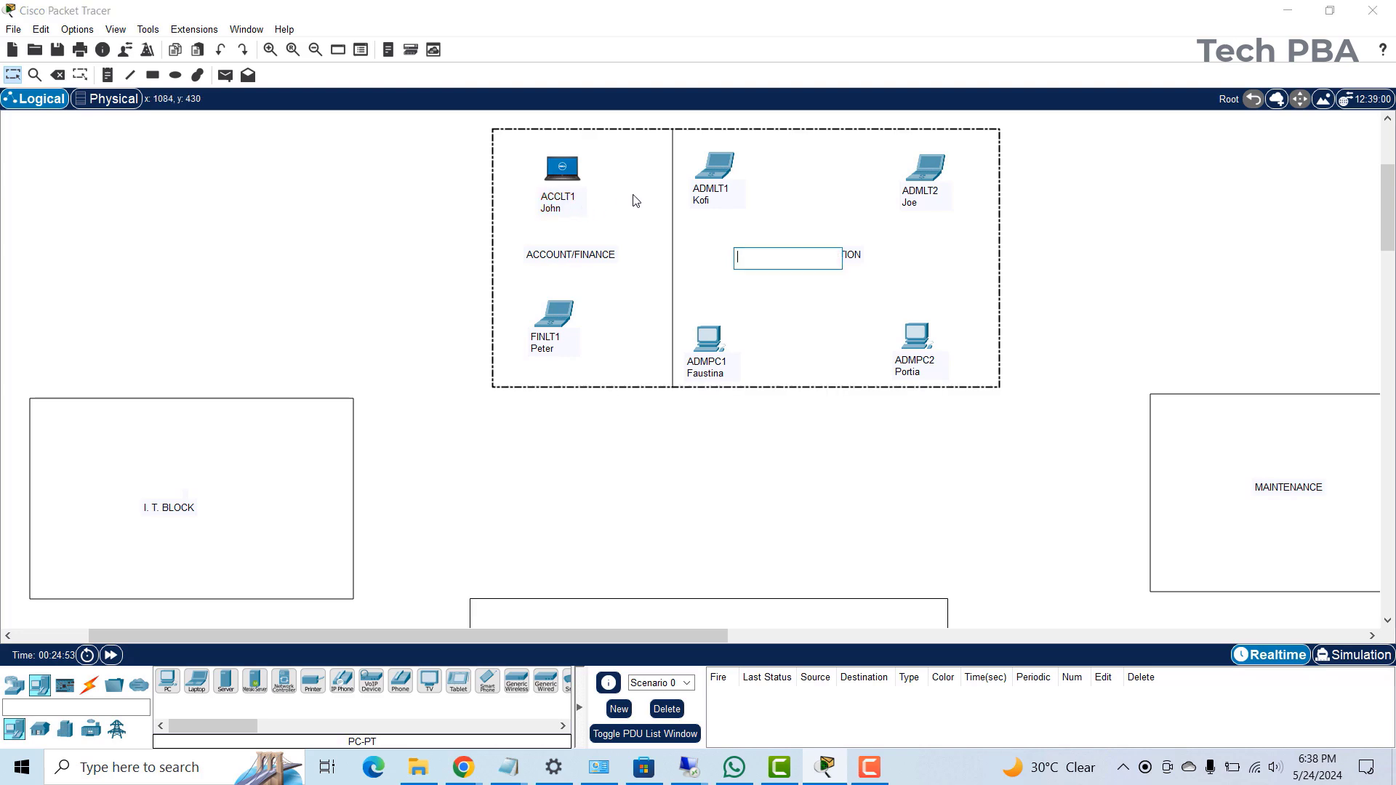
- Set the ADMLT1 laptop's Logical View icon to dell-latitude from the YouTube folder, and shift the FINLT1 note down below its laptop
left_click(722, 163)
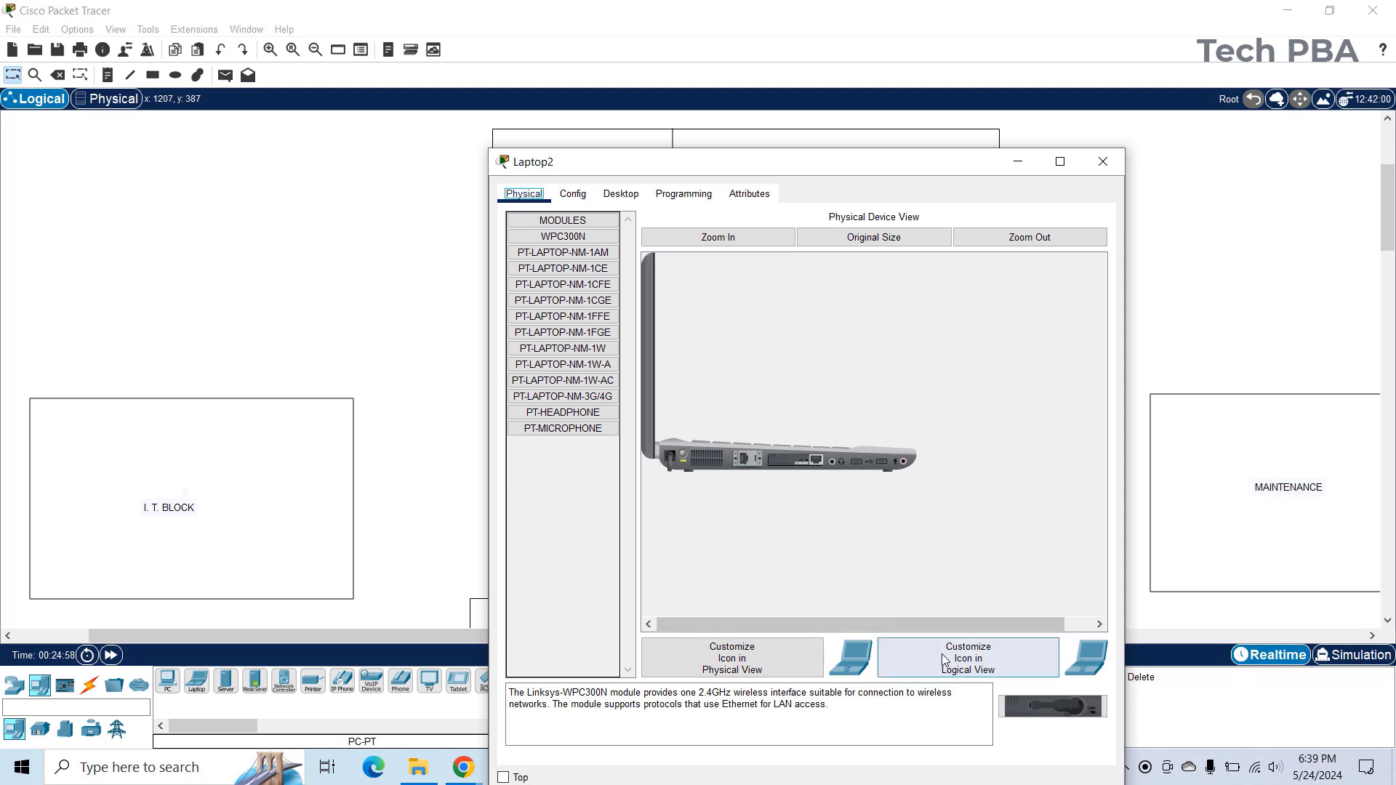
left_click(1043, 661)
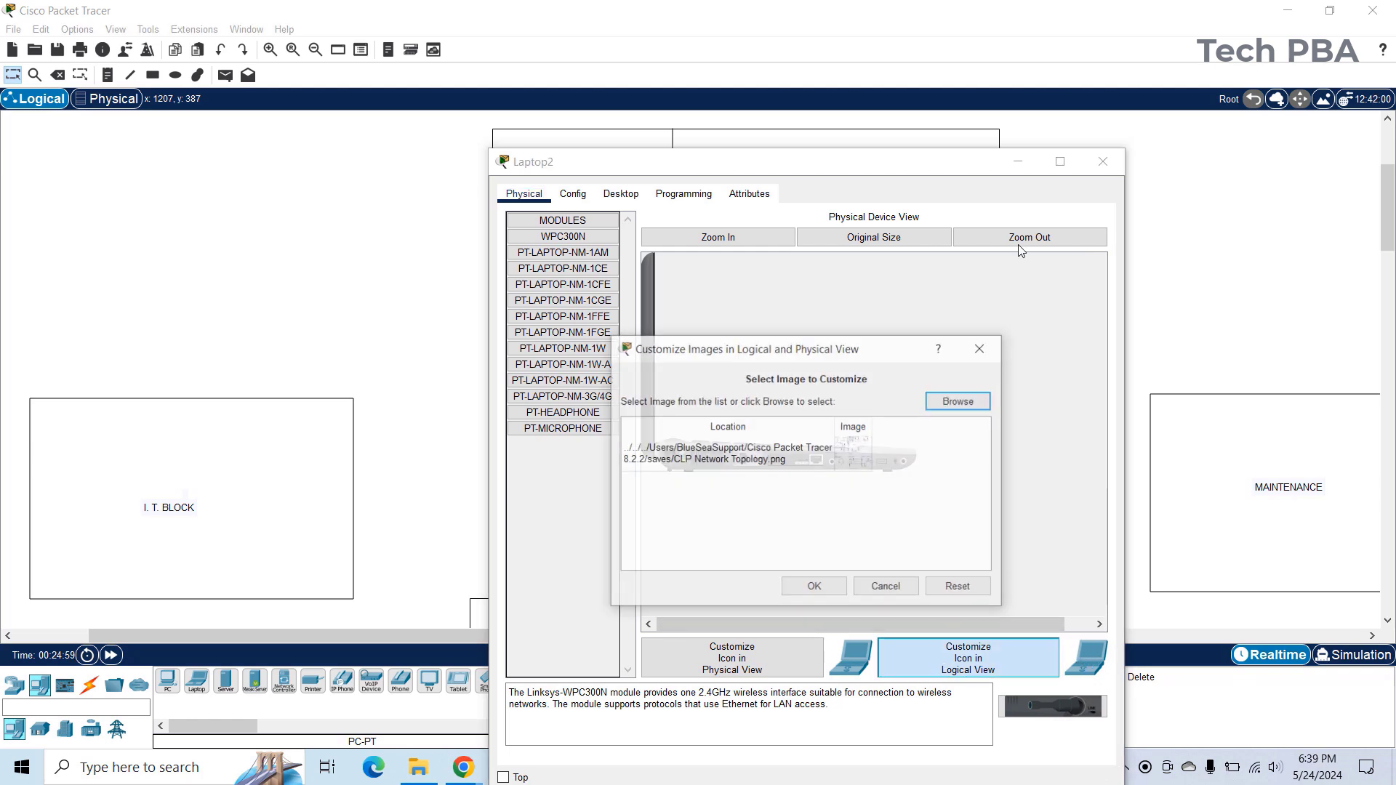
left_click(960, 402)
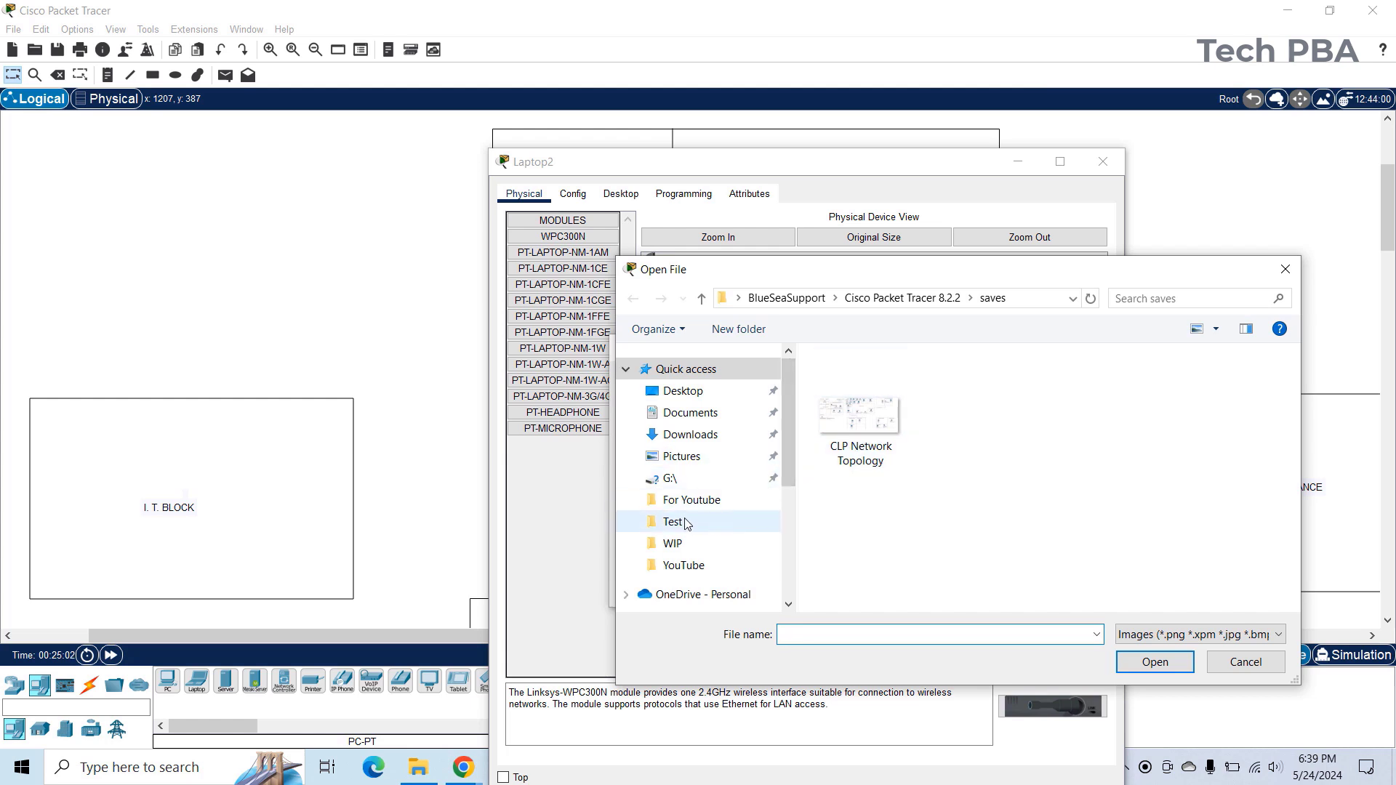
left_click(683, 565)
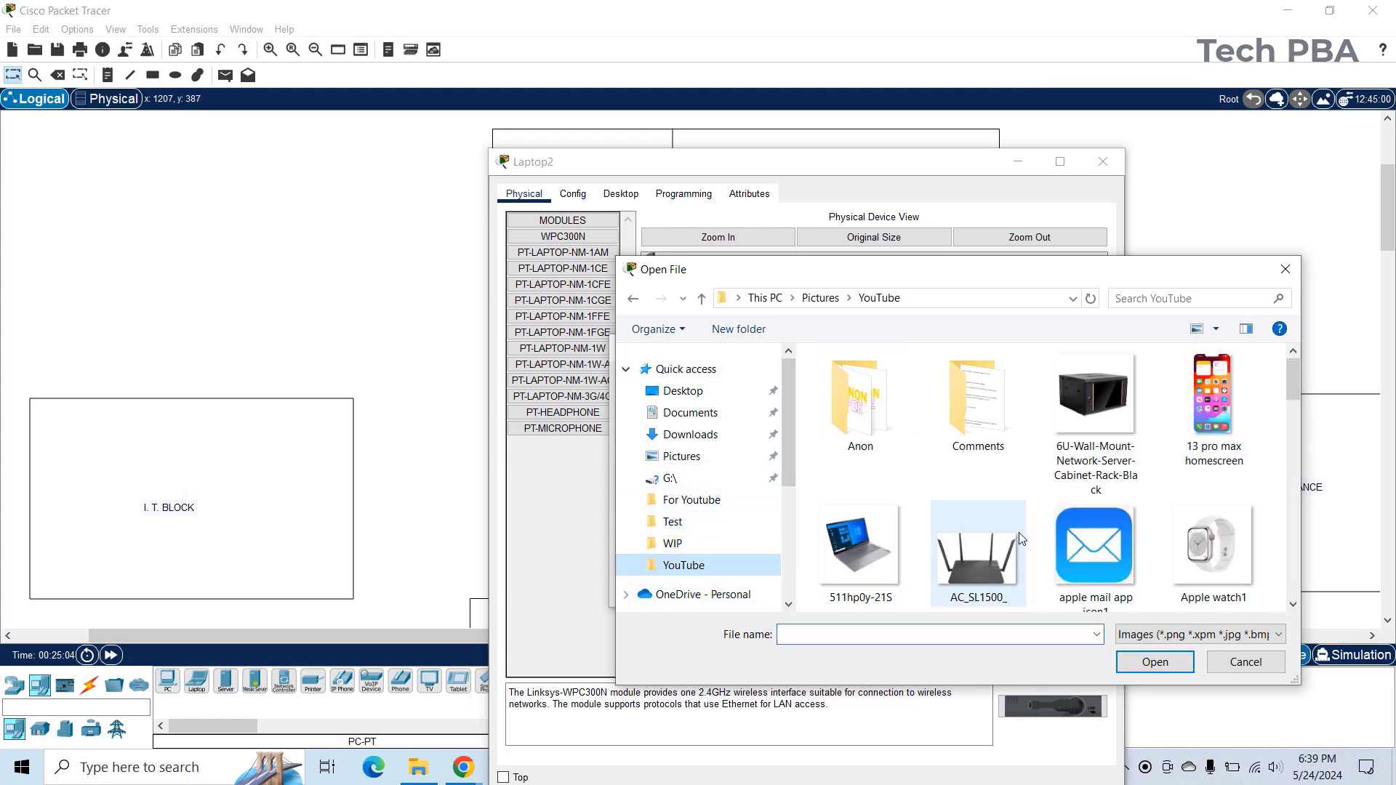
scroll(1084, 553, "down", 3)
left_click(1099, 529)
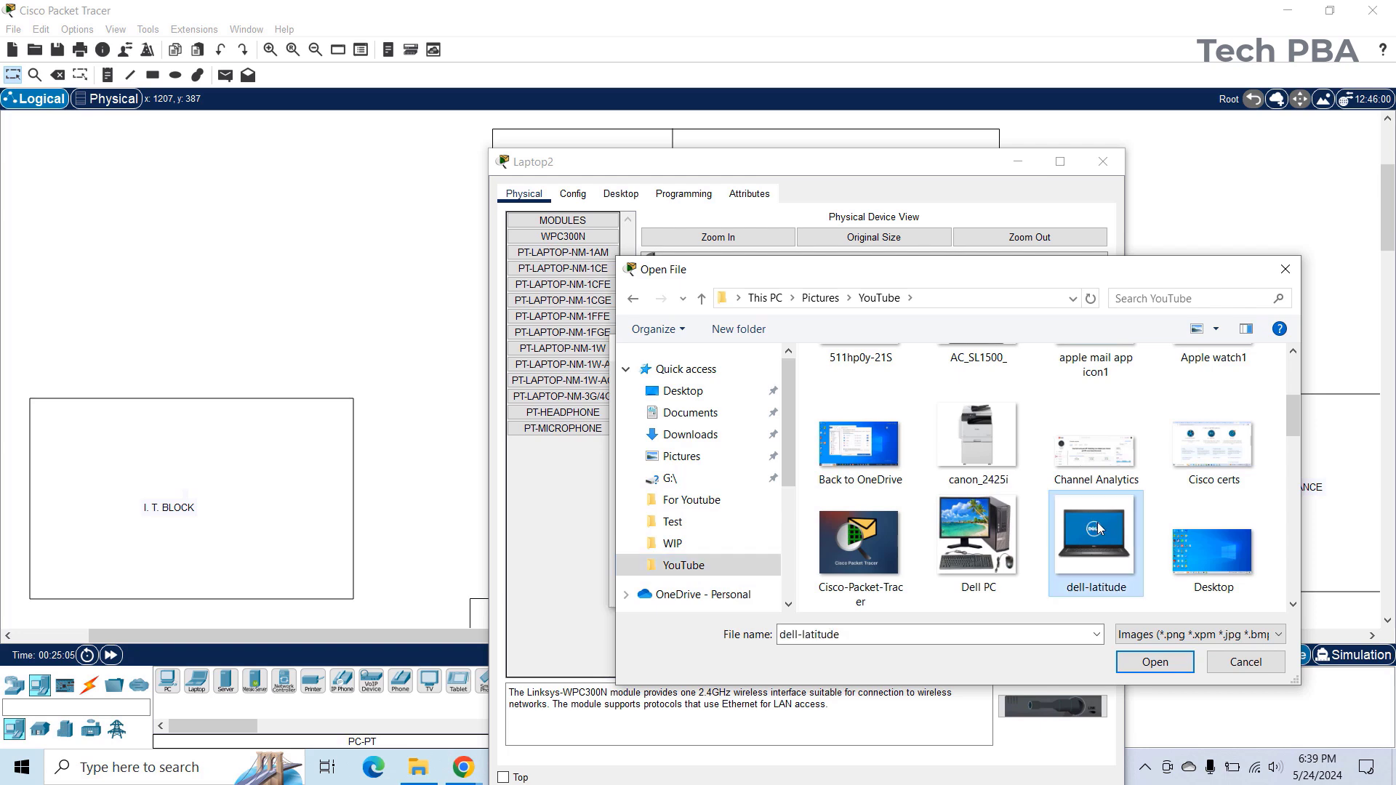
left_click(1155, 662)
left_click(810, 586)
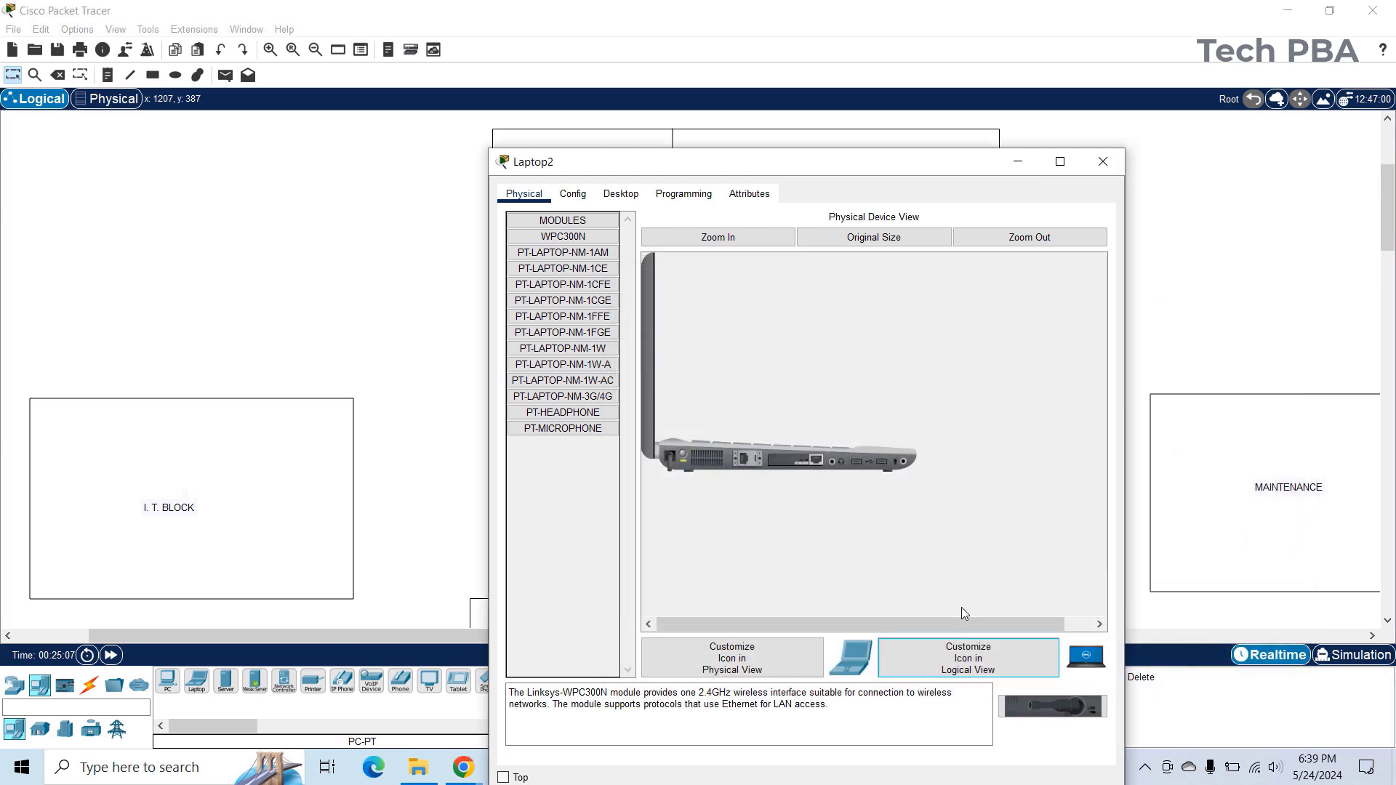
left_click(1103, 161)
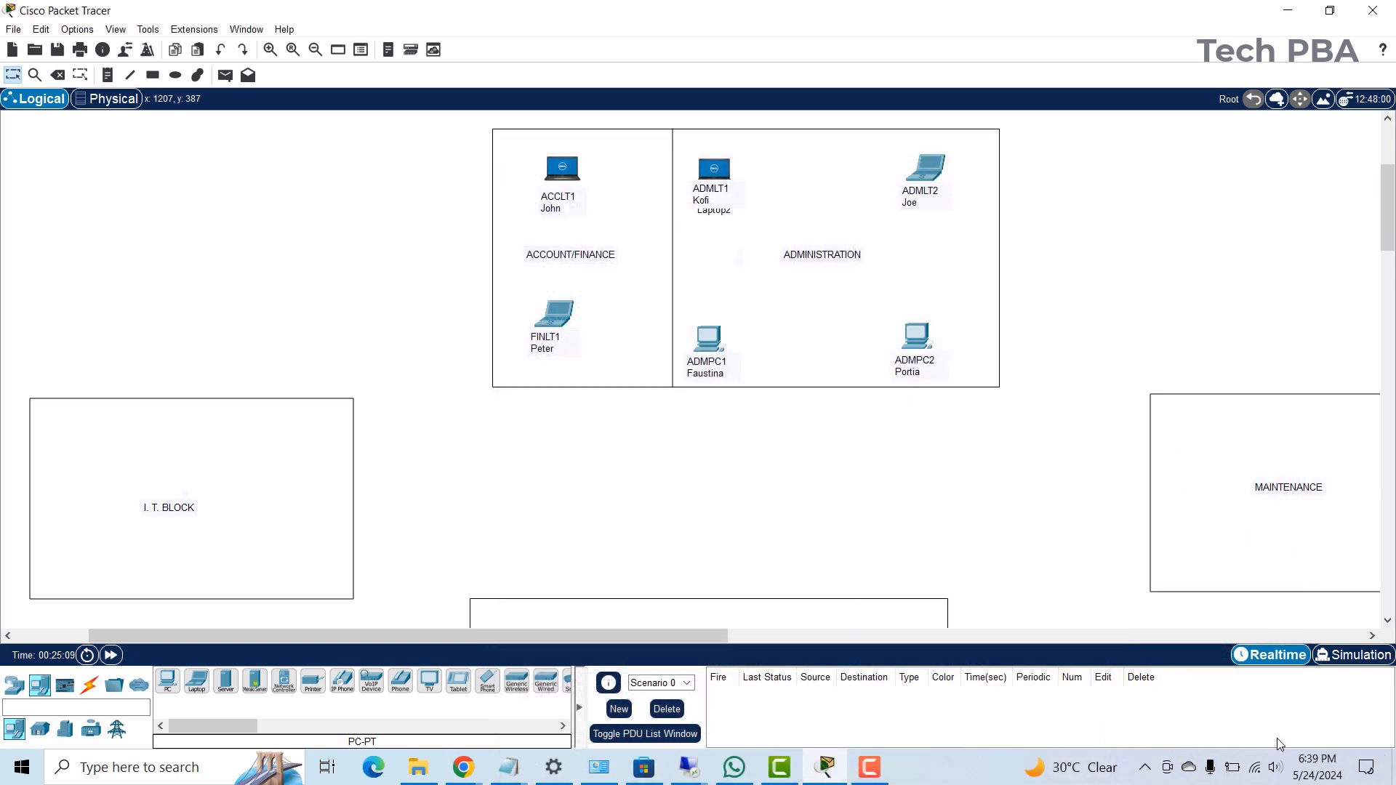
left_click_drag(554, 347, 554, 358)
- Set the ADMPC1 computer's Logical View icon to the Dell PC image from the YouTube pictures folder
left_click(712, 340)
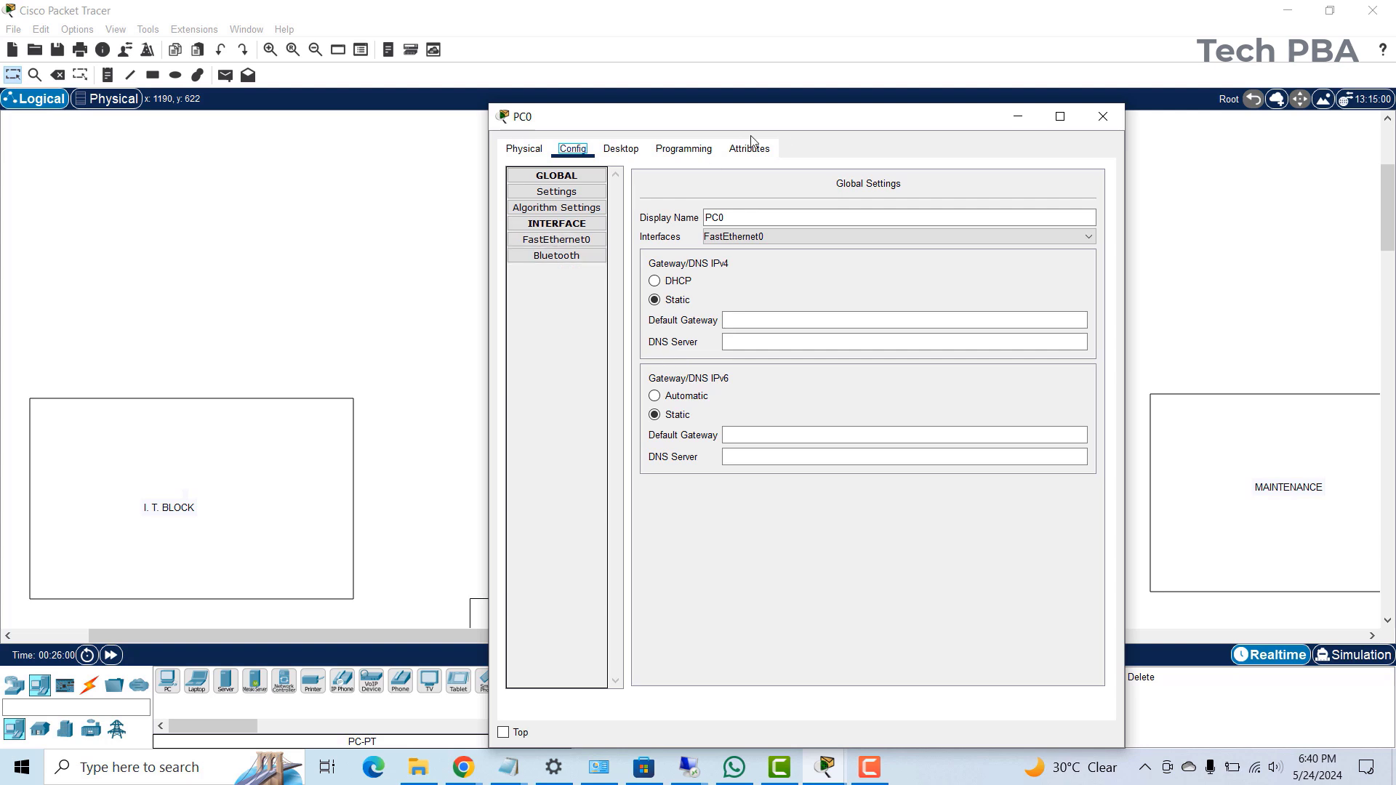
left_click(521, 152)
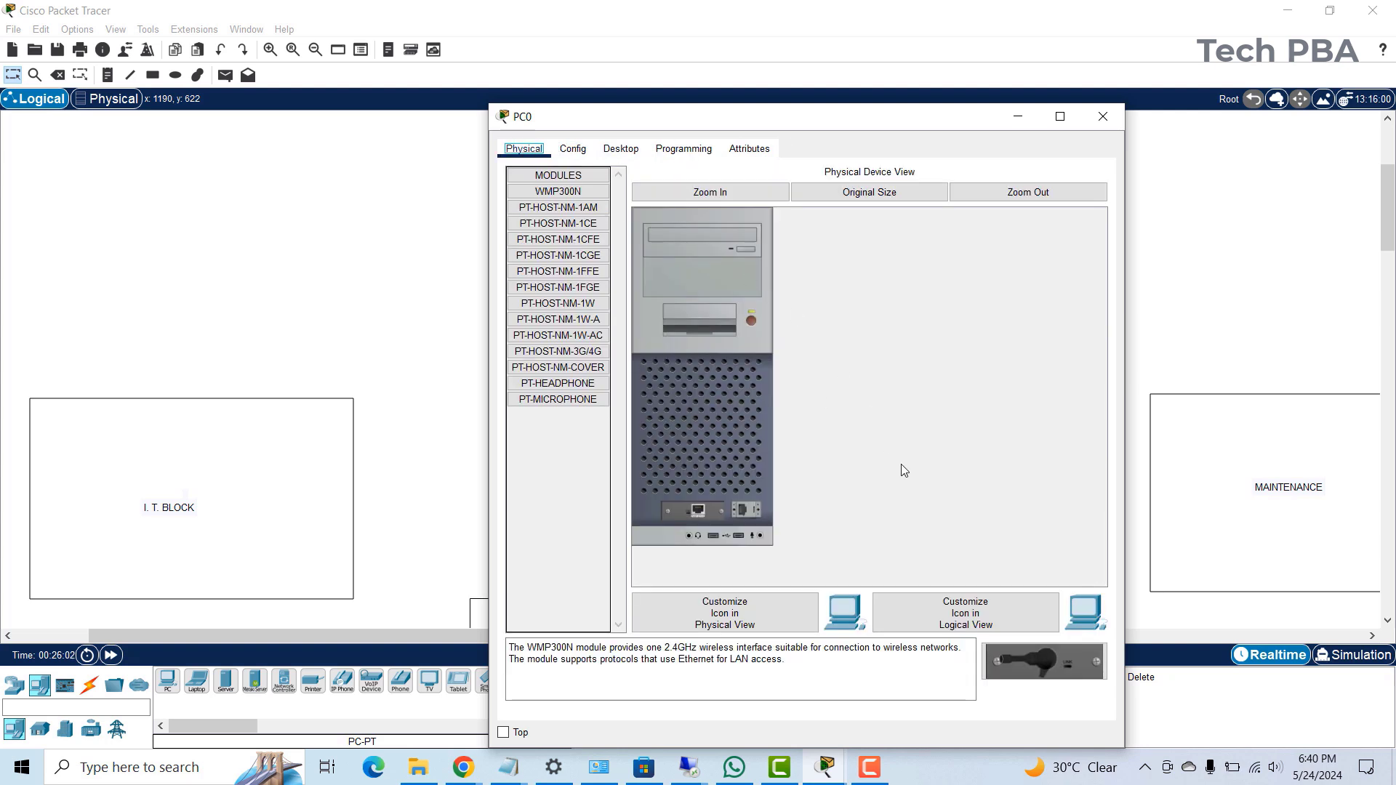
left_click(997, 609)
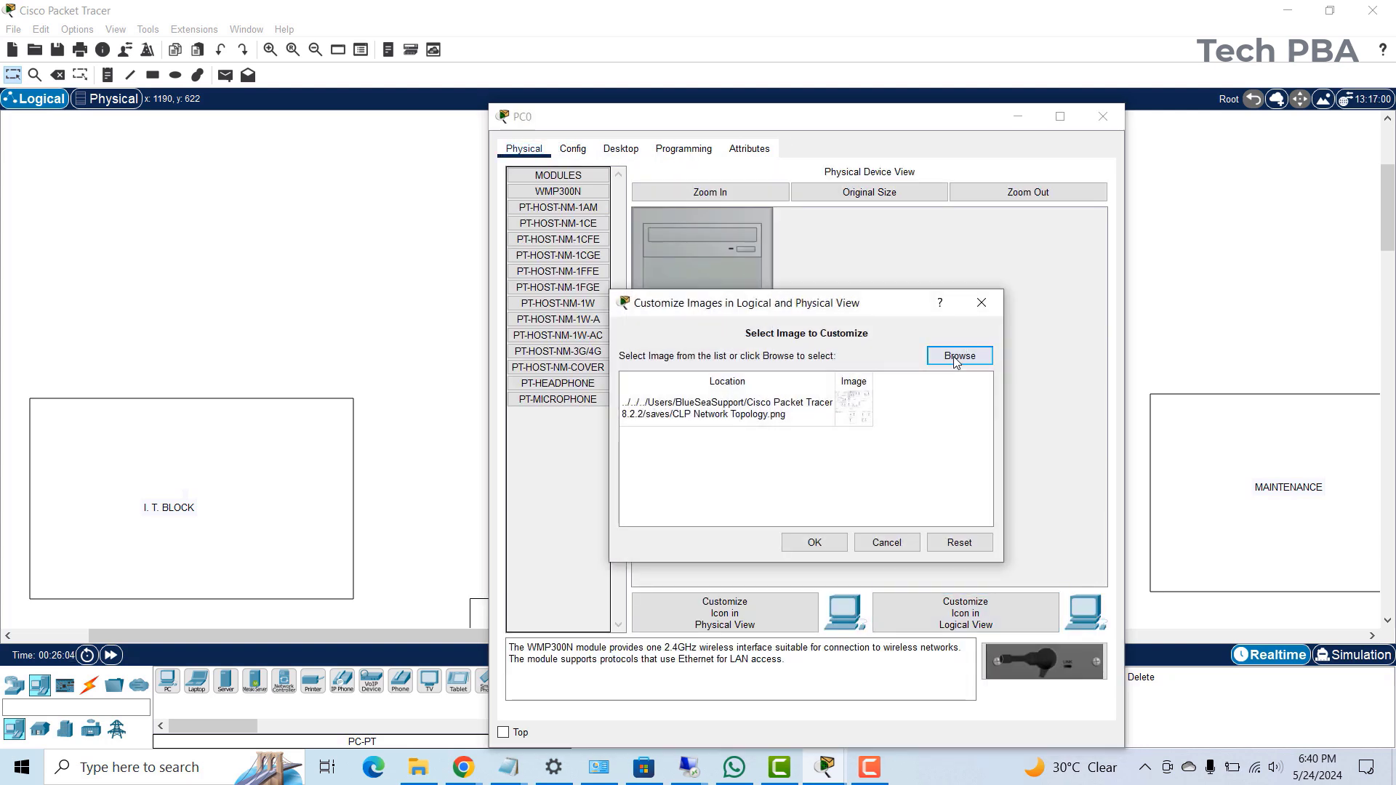
left_click(957, 358)
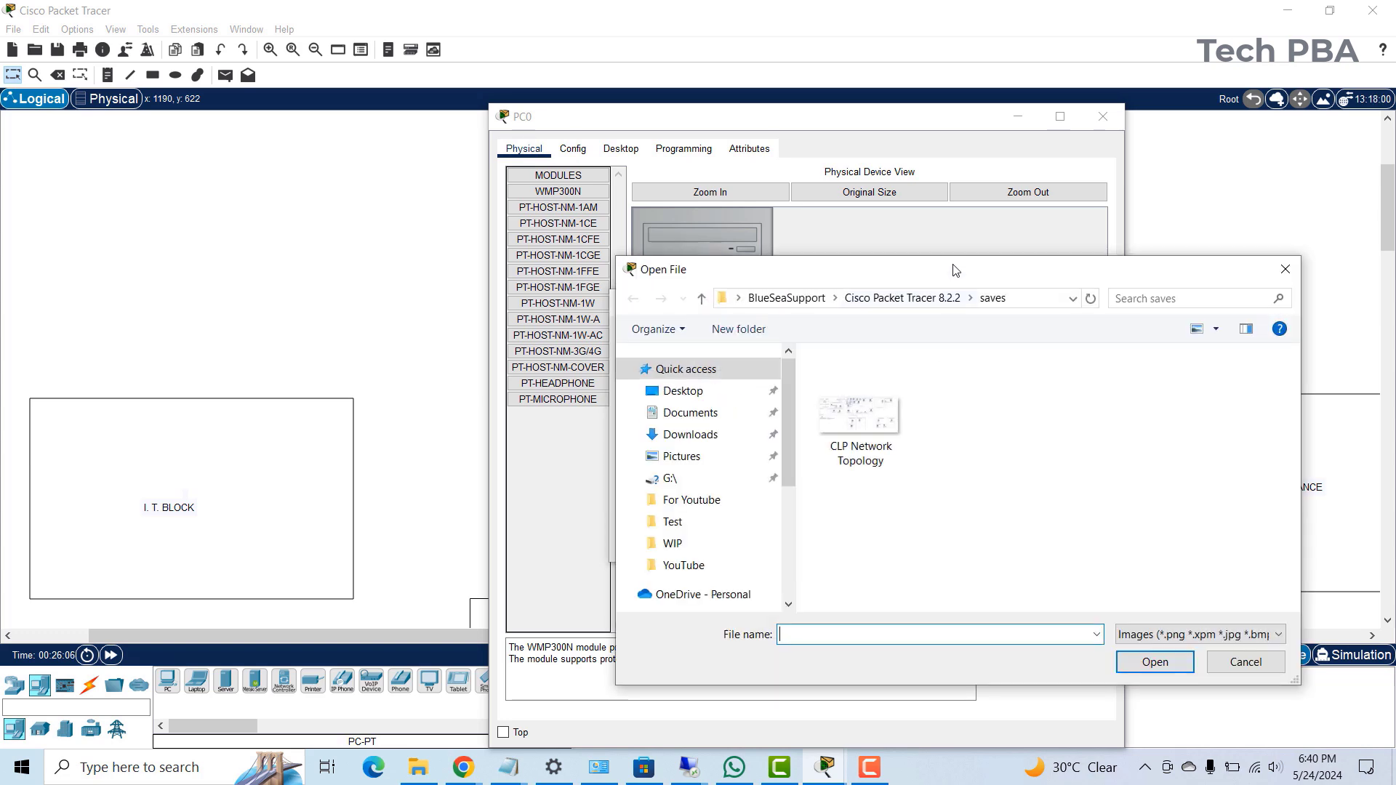
left_click_drag(955, 271, 873, 229)
left_click(601, 525)
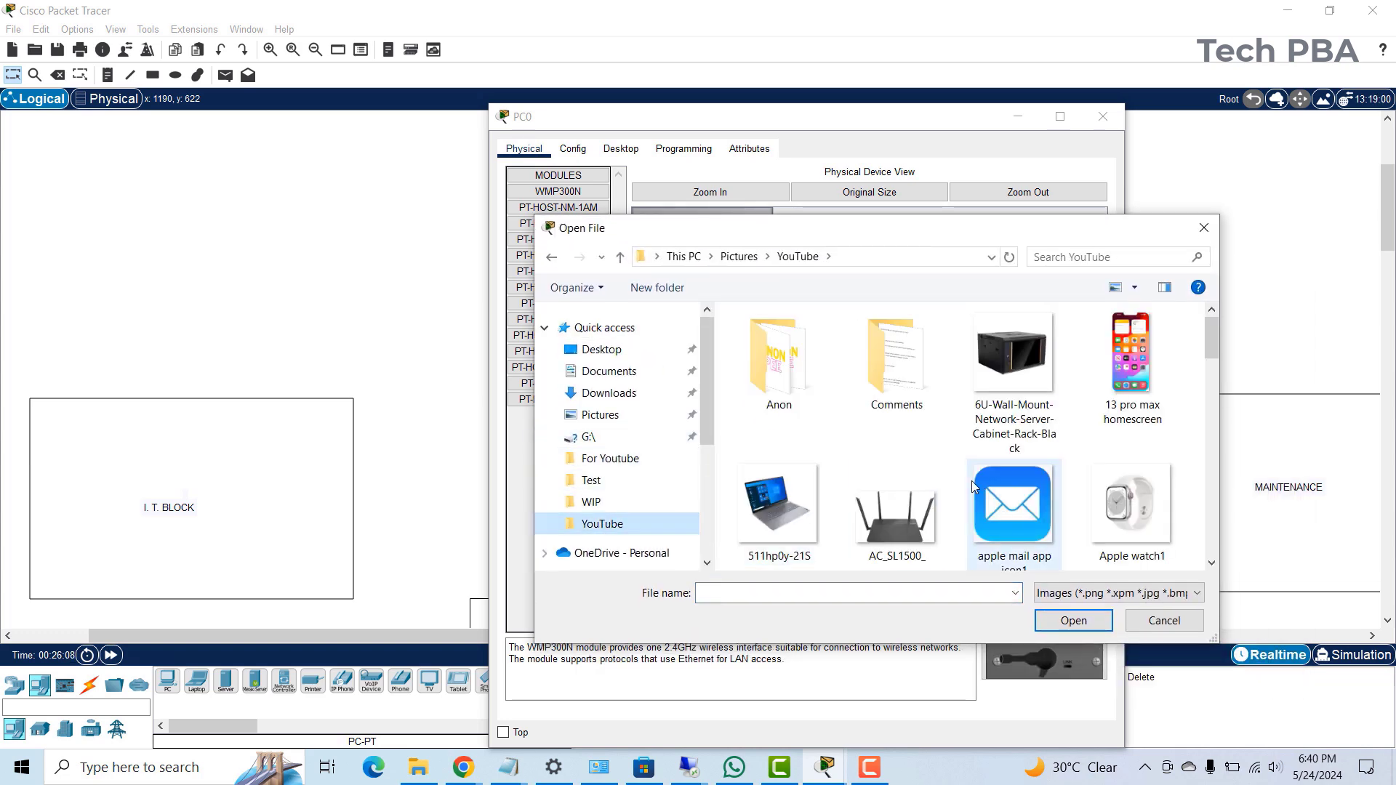
scroll(919, 469, "down", 5)
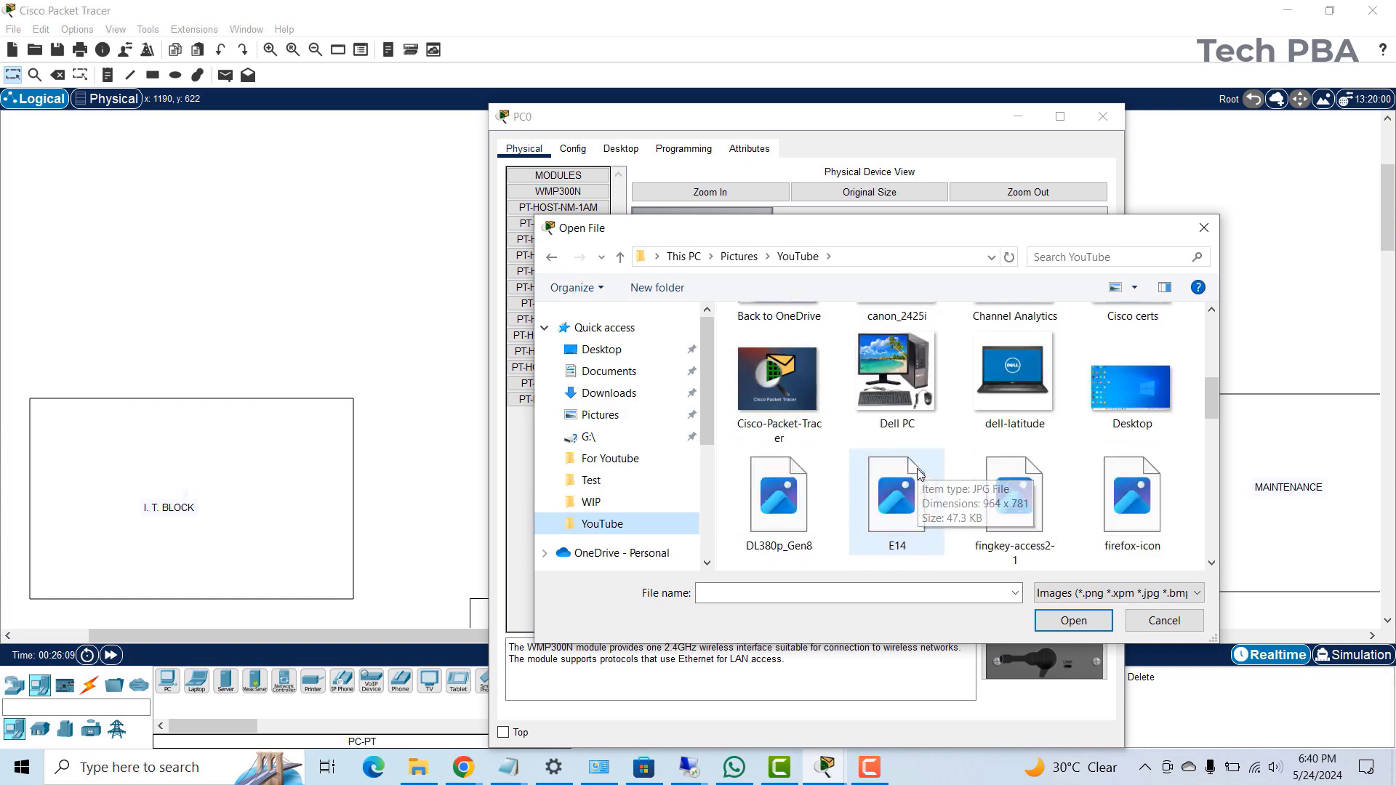
left_click(899, 373)
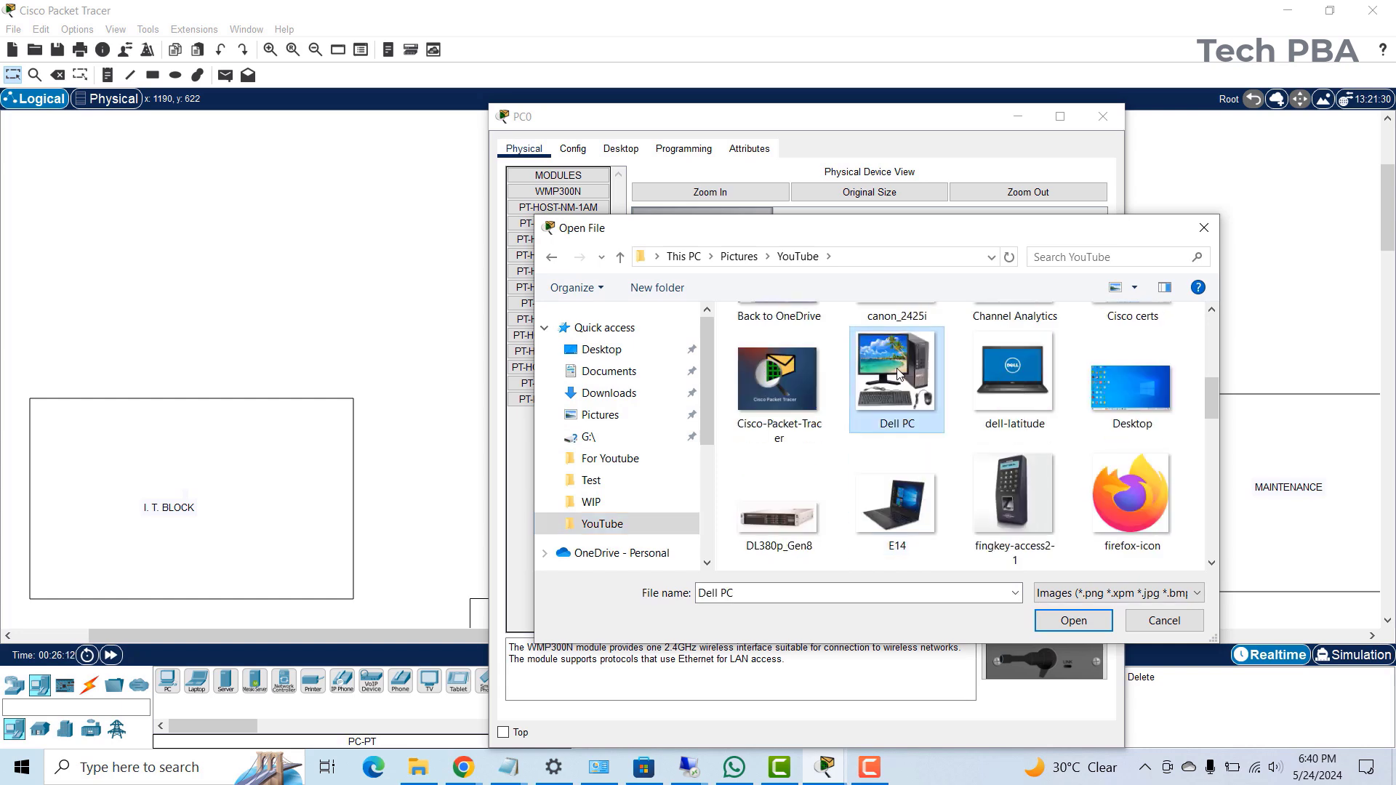
left_click(1073, 622)
left_click(817, 543)
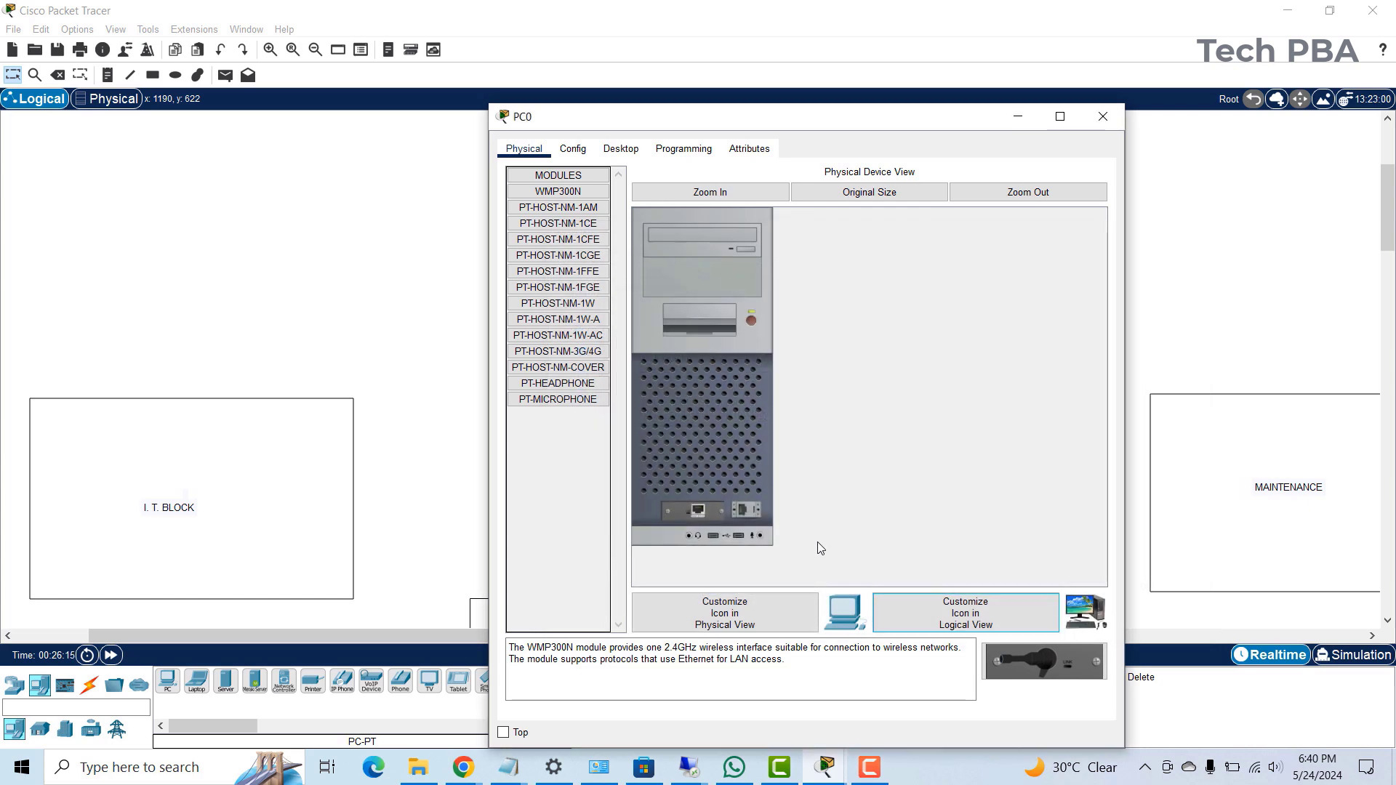
left_click(1105, 117)
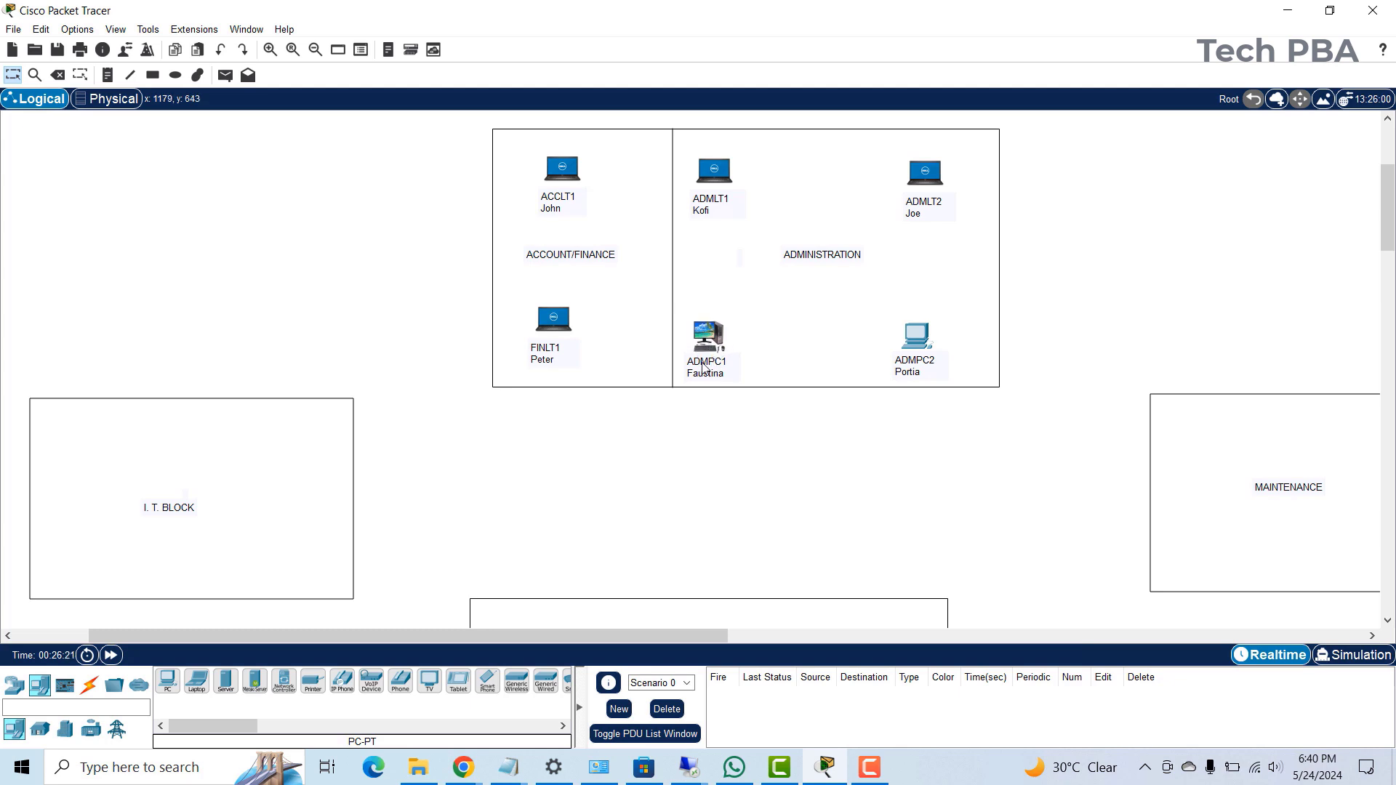
- Set the ADMPC2 computer's Logical View icon to the Dell PC image from the YouTube pictures folder, and nudge the ADMPC2 note slightly down
left_click(919, 333)
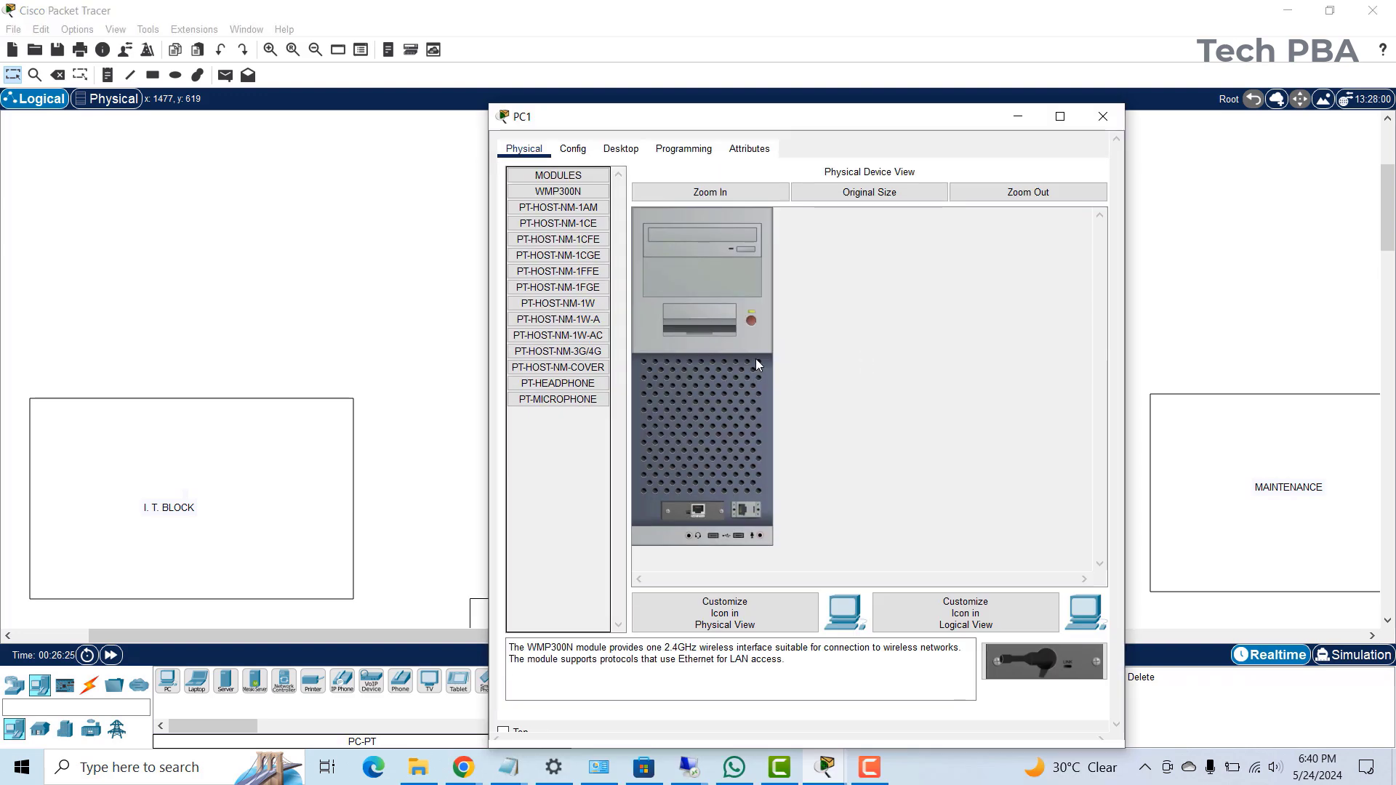
left_click(965, 604)
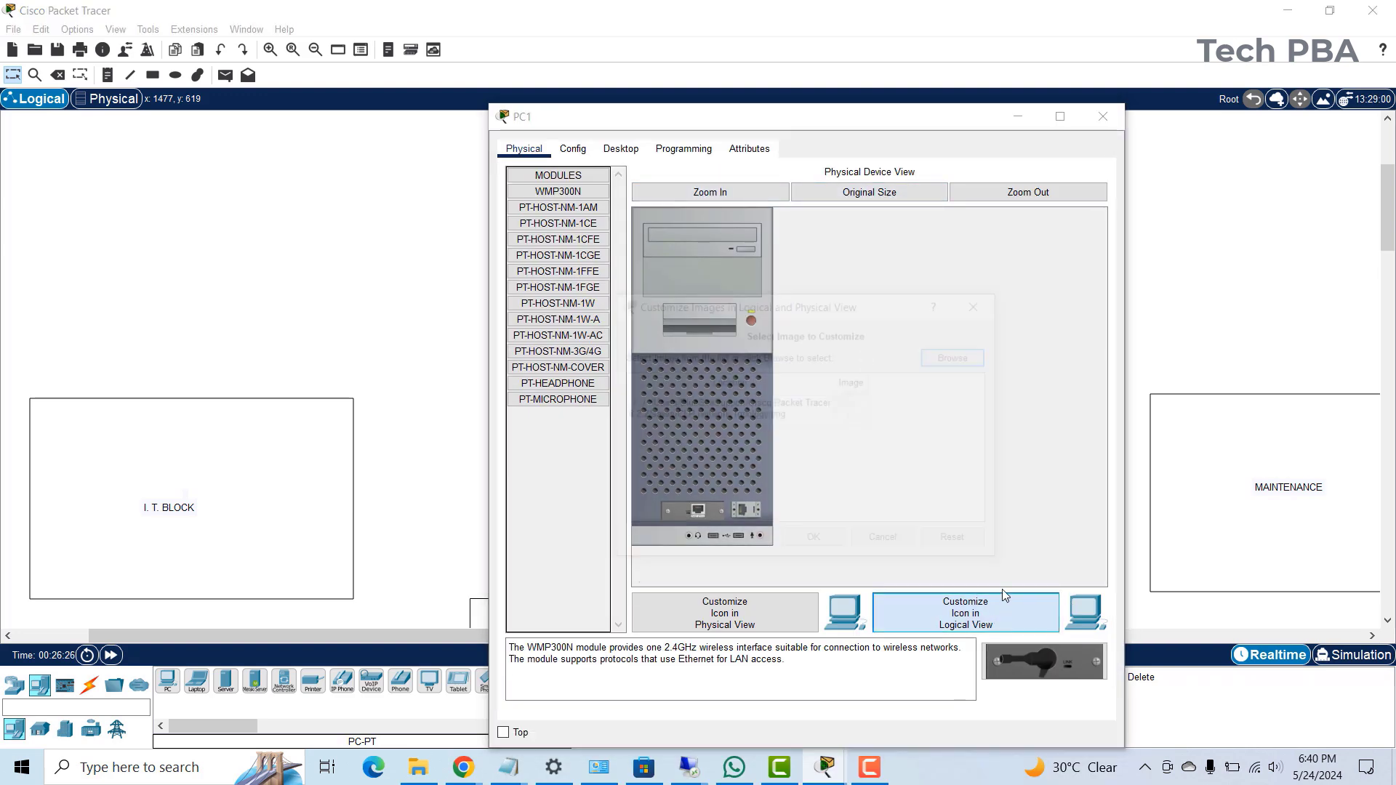
left_click(952, 356)
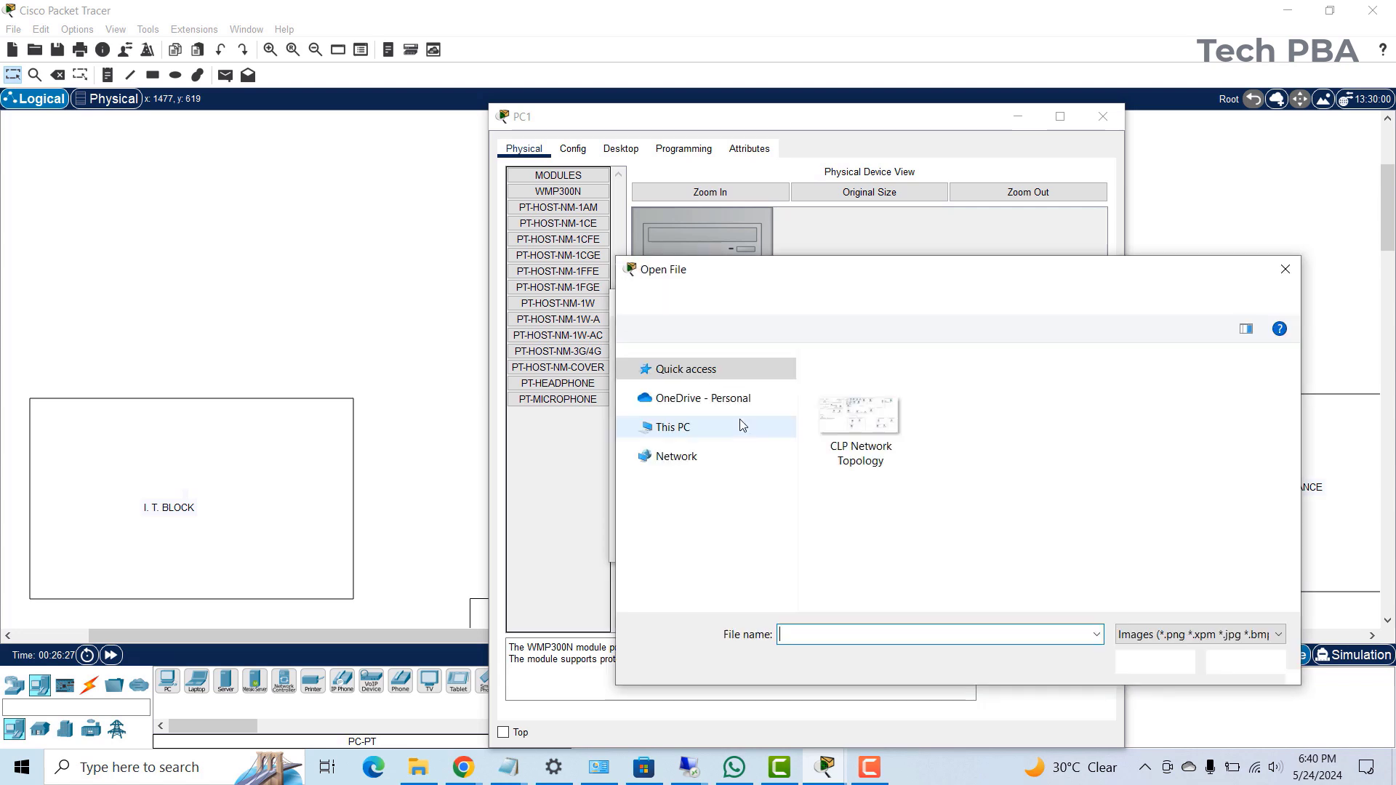
left_click(696, 569)
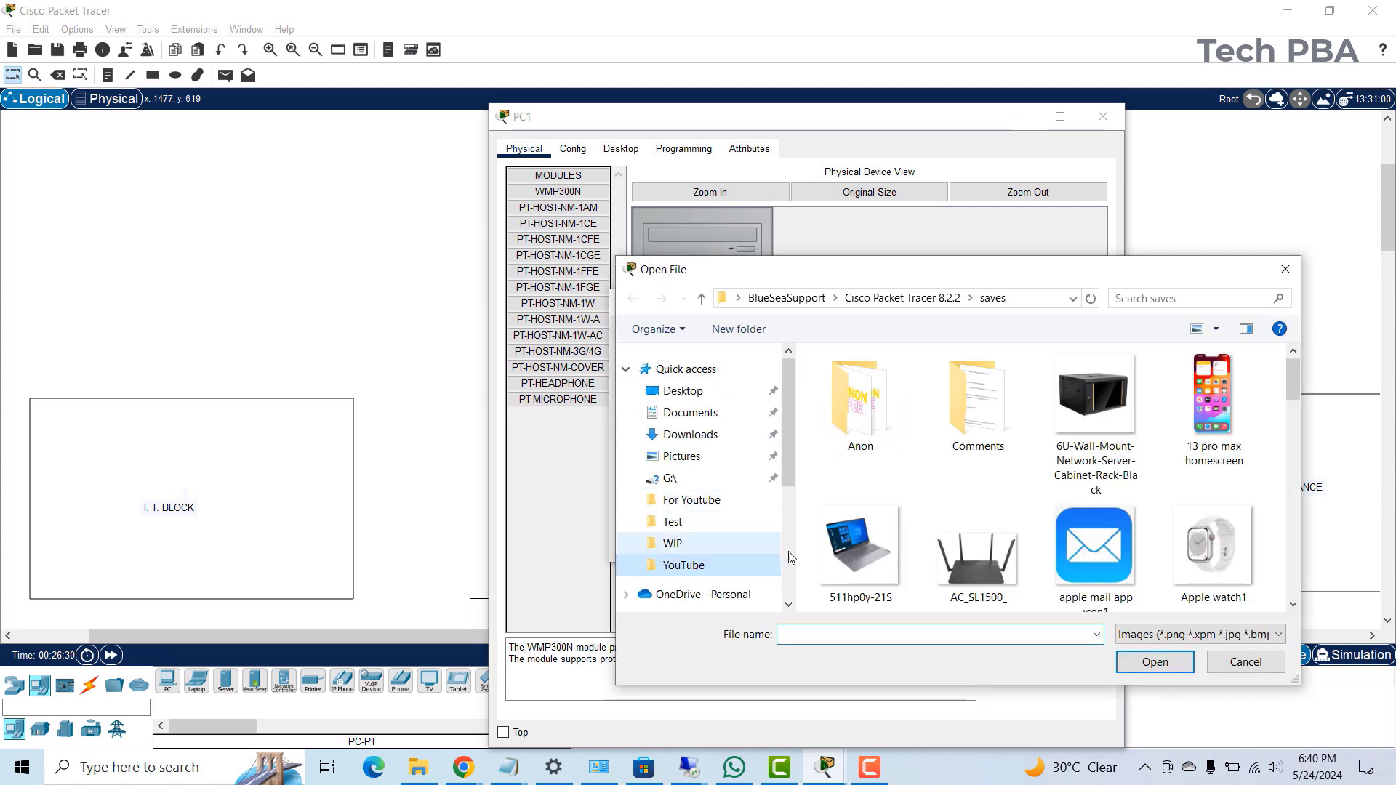
scroll(1064, 513, "down", 5)
left_click(979, 421)
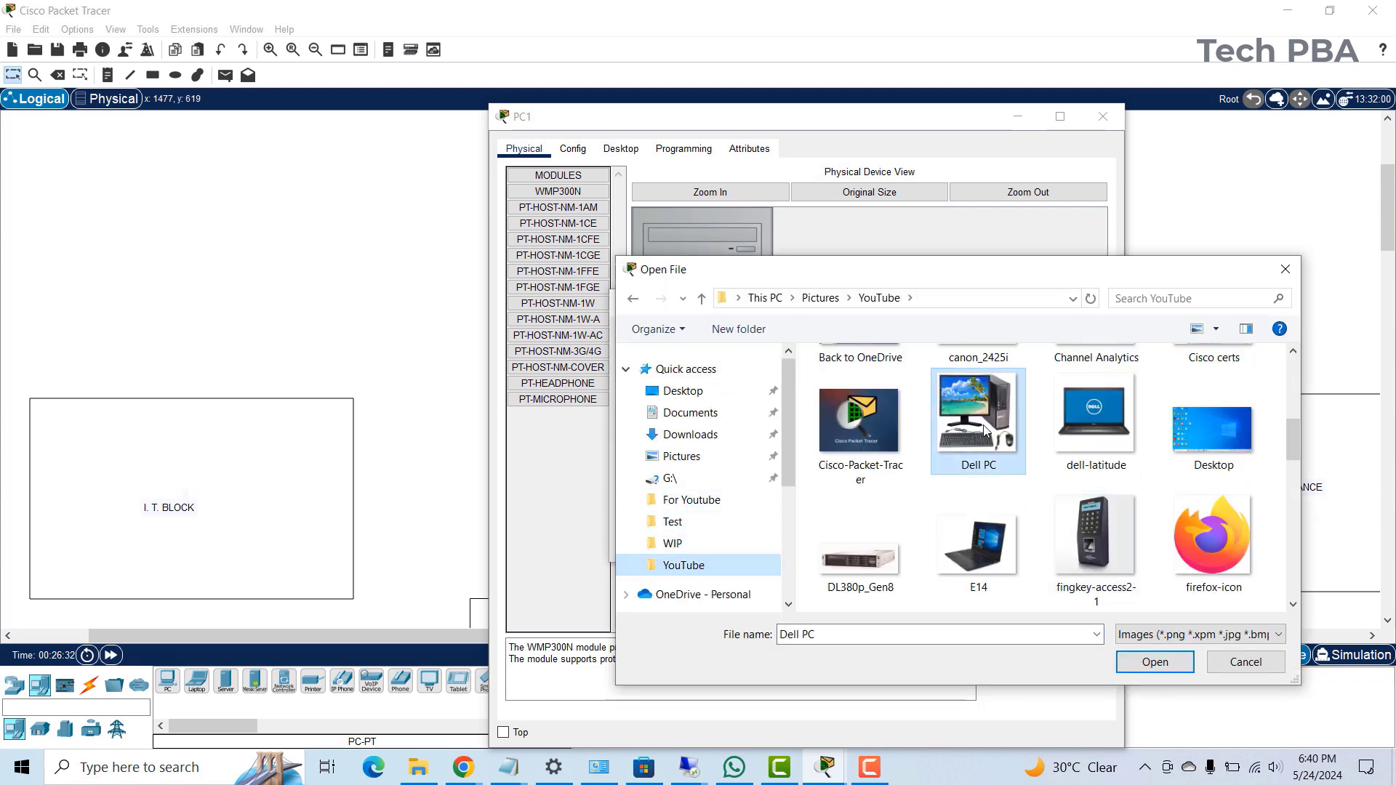
left_click(1134, 662)
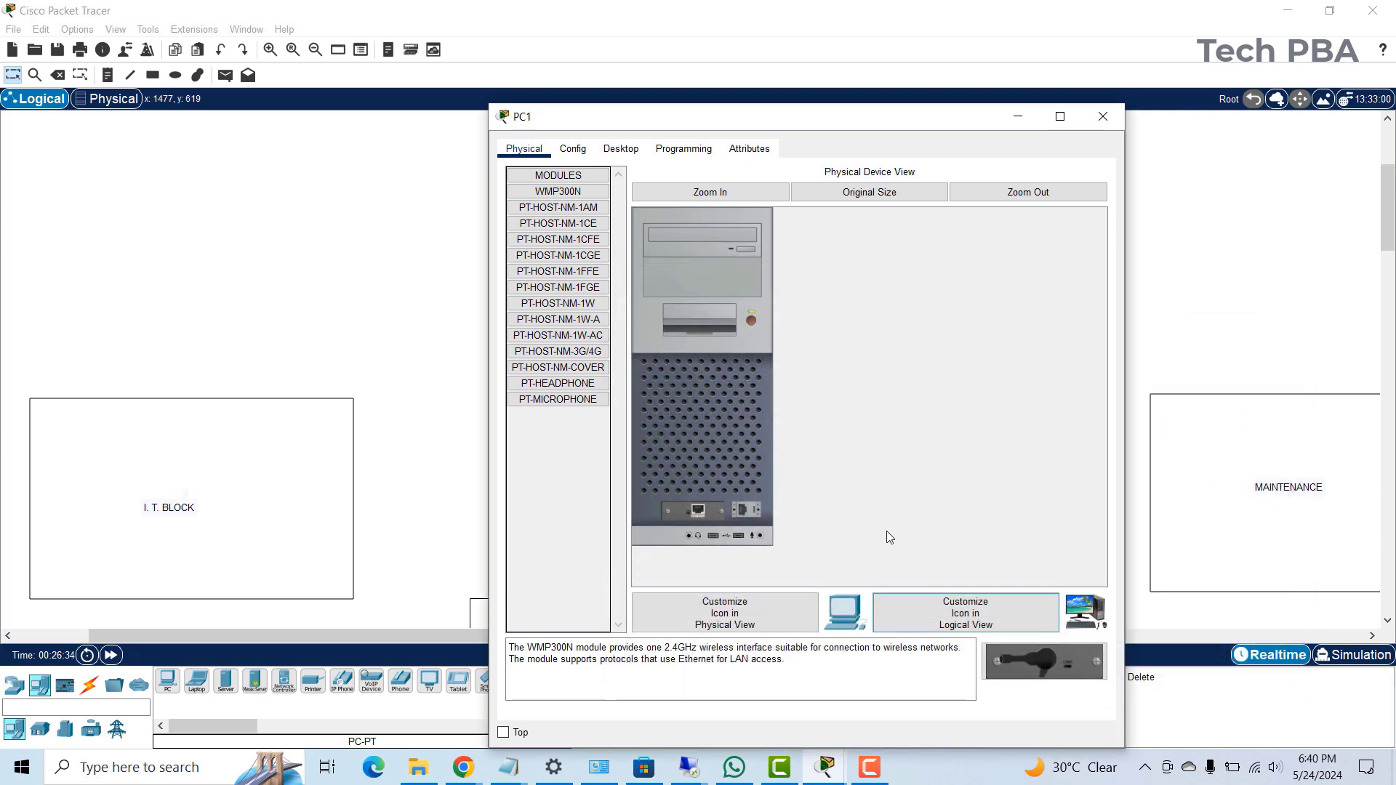
left_click(1103, 116)
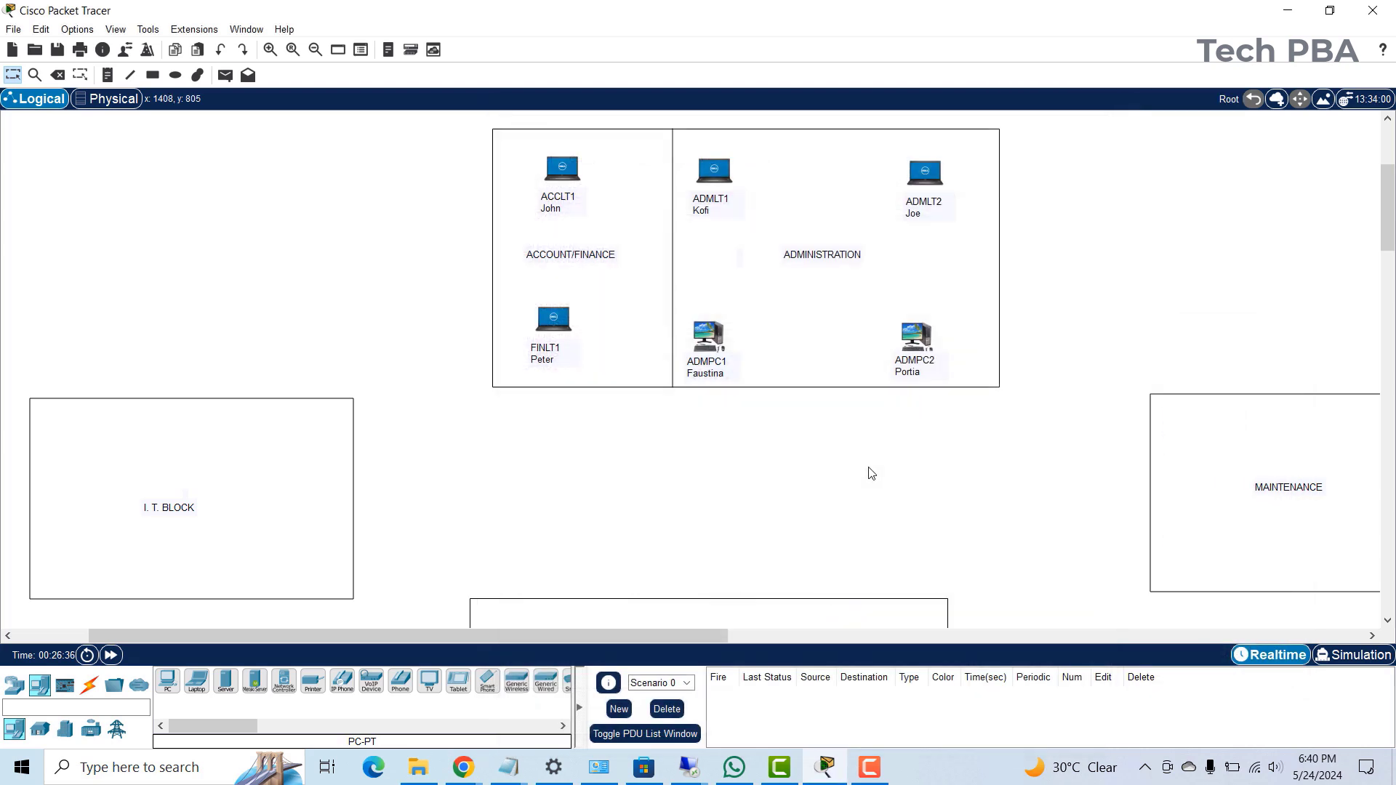
left_click_drag(915, 366, 914, 368)
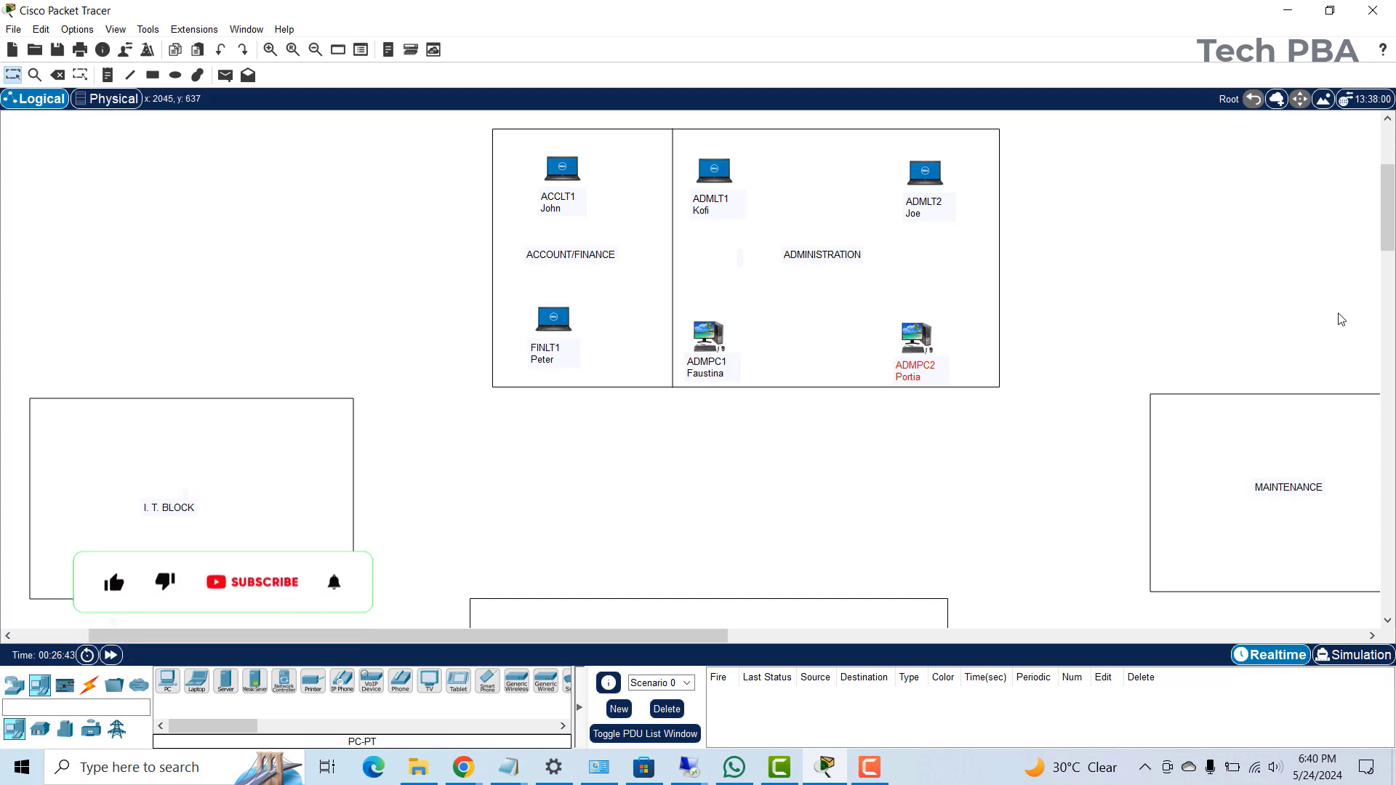
- Review the devices and notes placed in the ACCOUNT/FINANCE, ADMINISTRATION, MAINTENANCE and OPERATIONS areas
scroll(1237, 384, "down", 3)
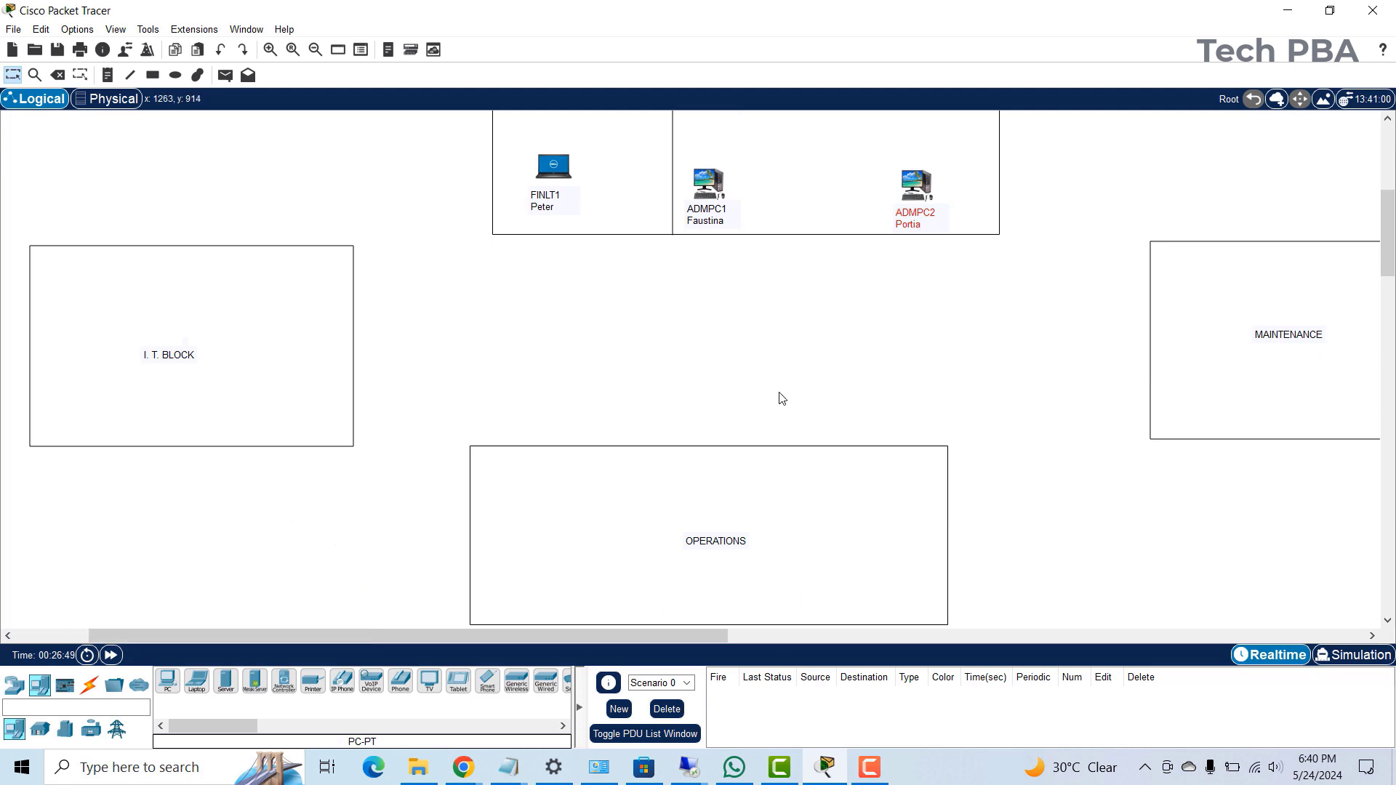
scroll(781, 397, "up", 5)
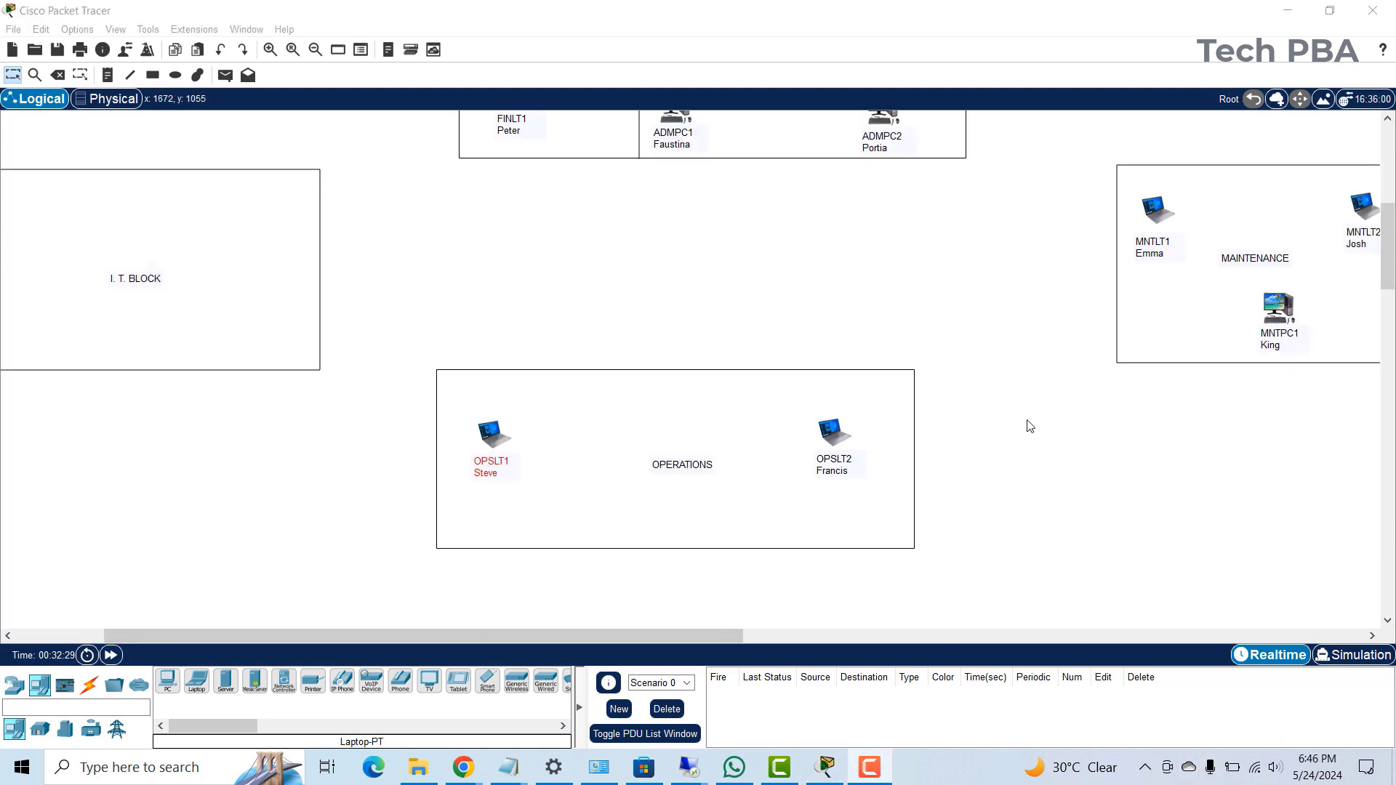
scroll(1030, 427, "up", 3)
scroll(1029, 426, "up", 2)
scroll(1027, 434, "down", 2)
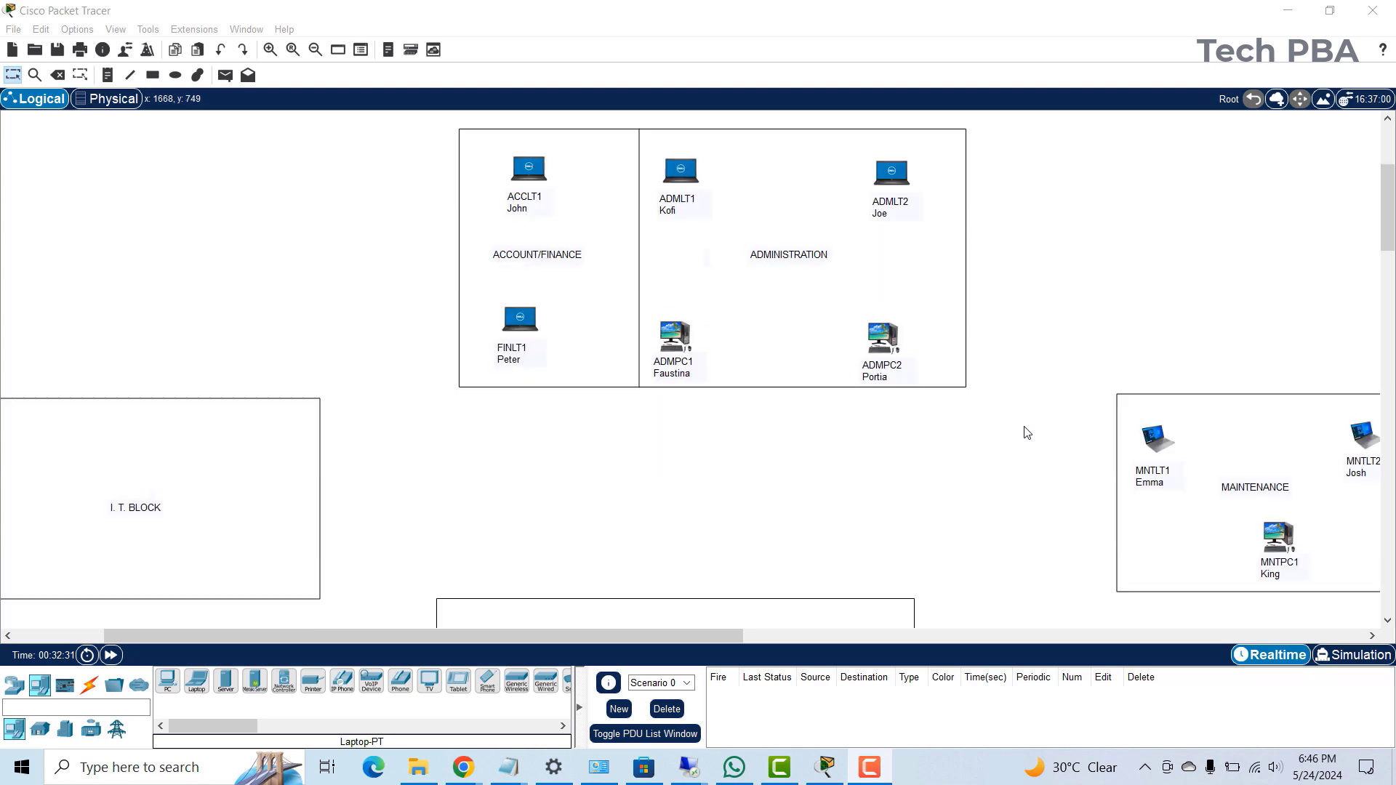
scroll(1027, 434, "down", 1)
scroll(1027, 433, "down", 2)
scroll(908, 408, "up", 3)
left_click_drag(714, 640, 831, 634)
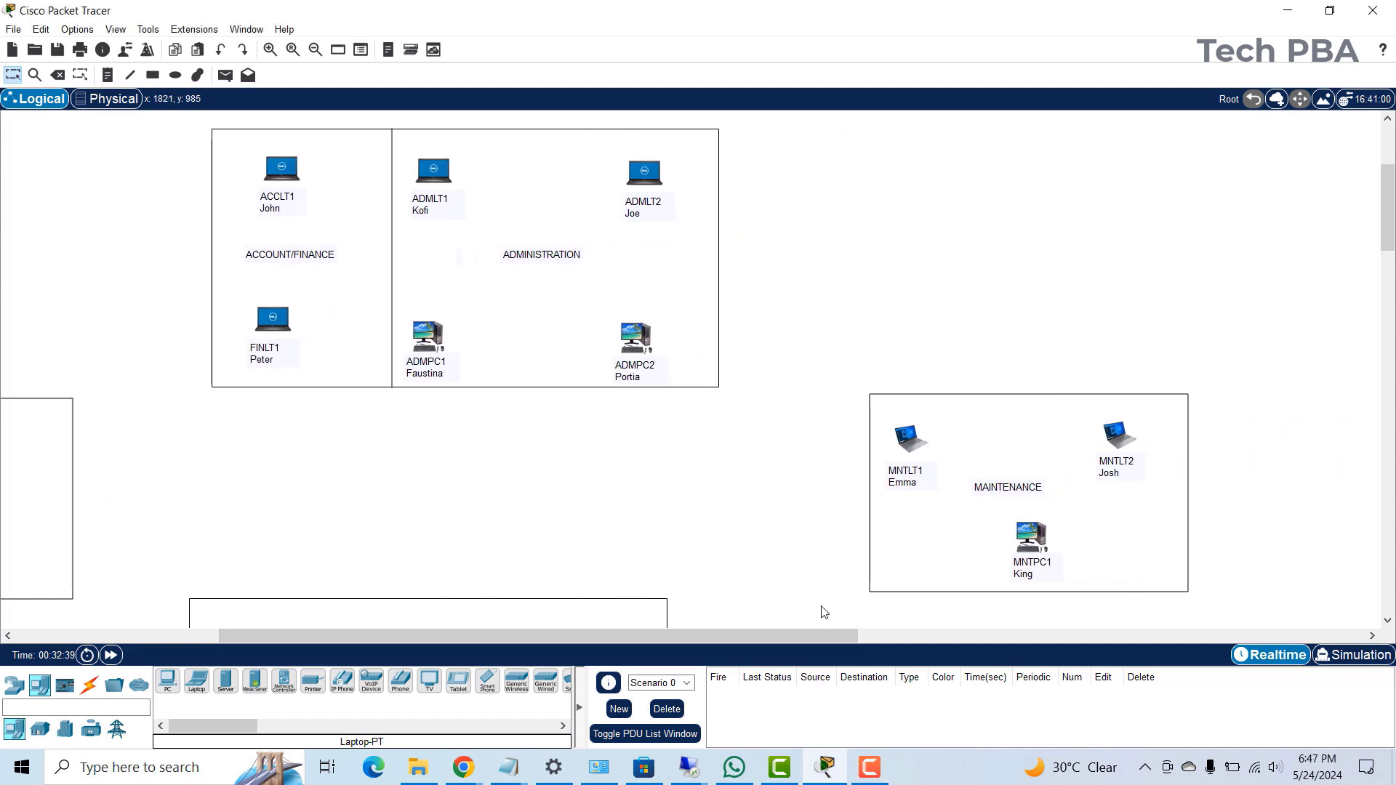
left_click_drag(621, 639, 556, 635)
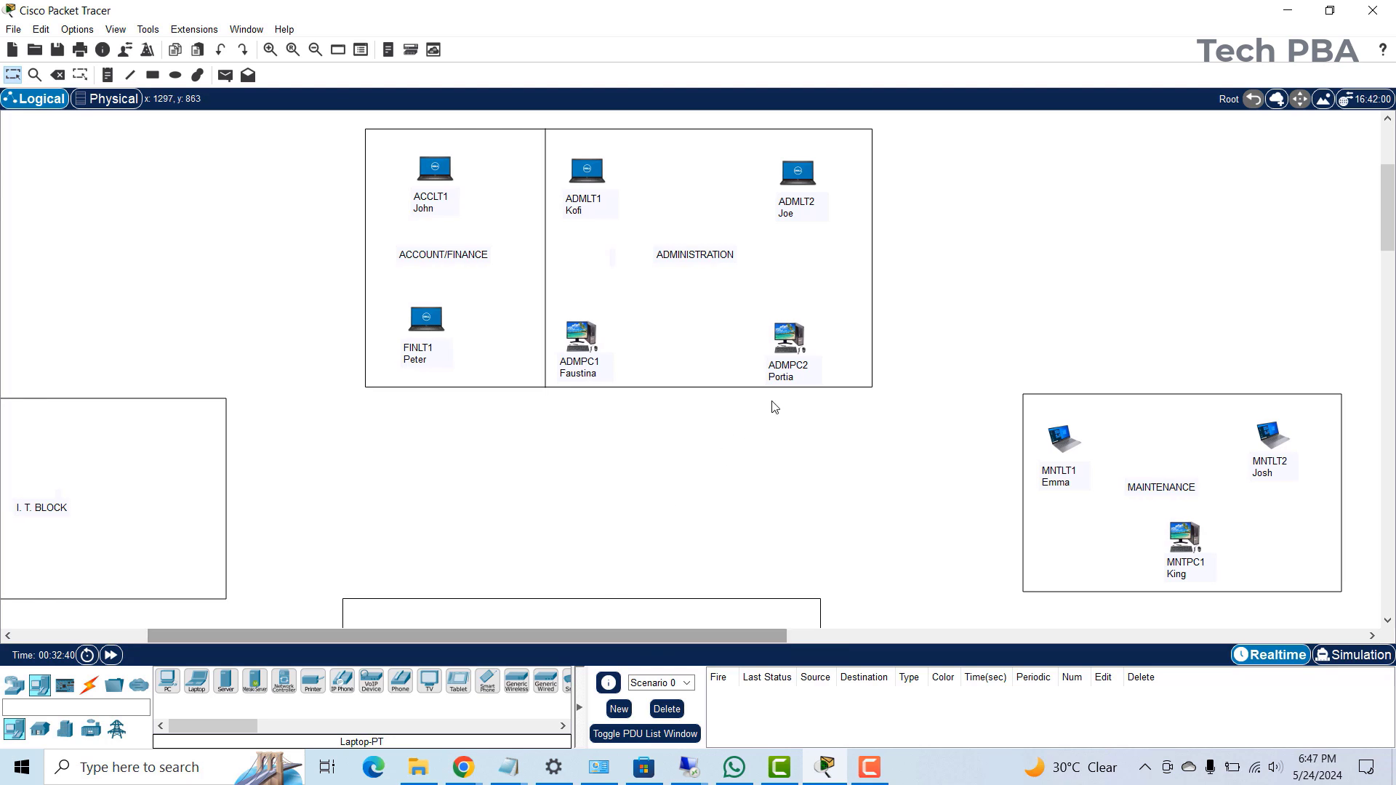
scroll(826, 365, "down", 3)
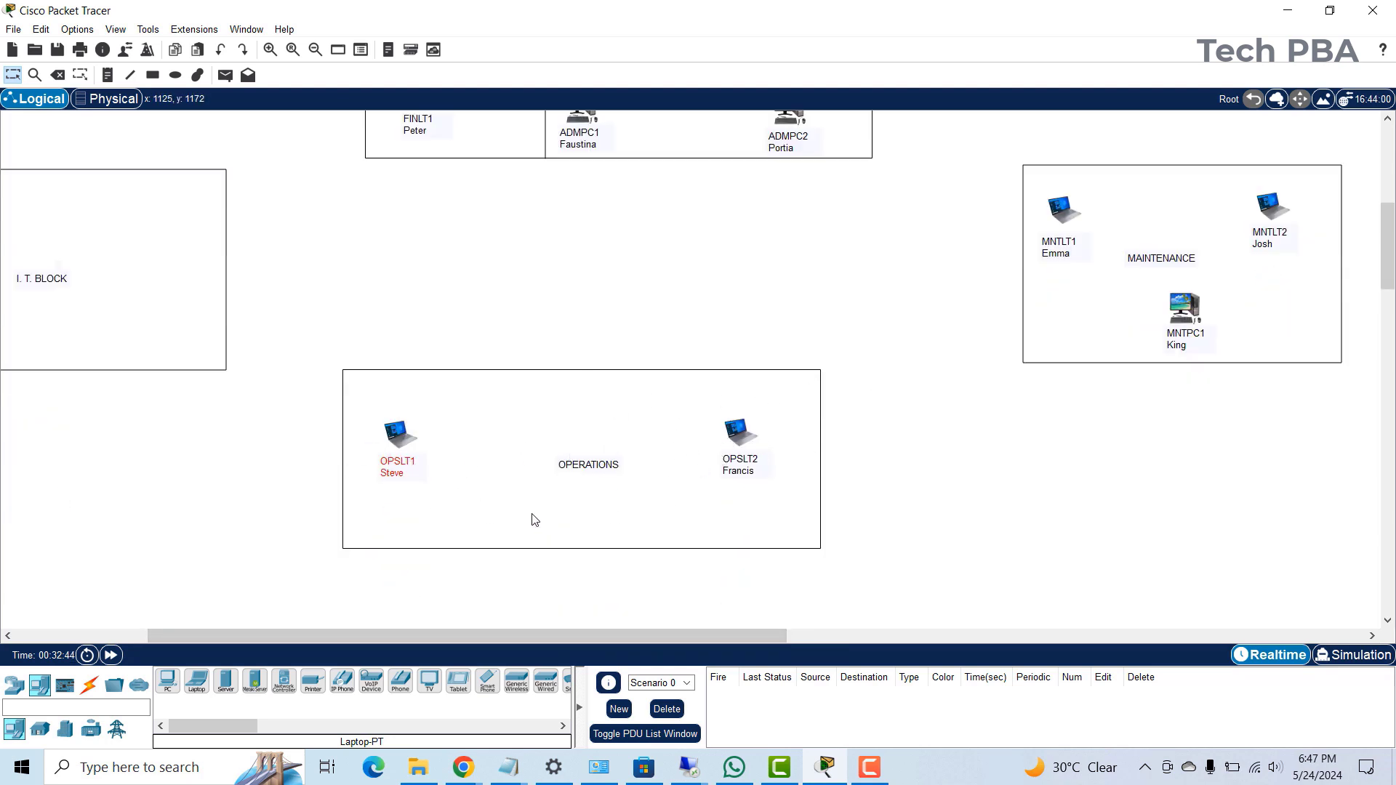
- Place two Server-PT servers in the I. T. BLOCK, one in each upper corner
left_click_drag(392, 636, 267, 645)
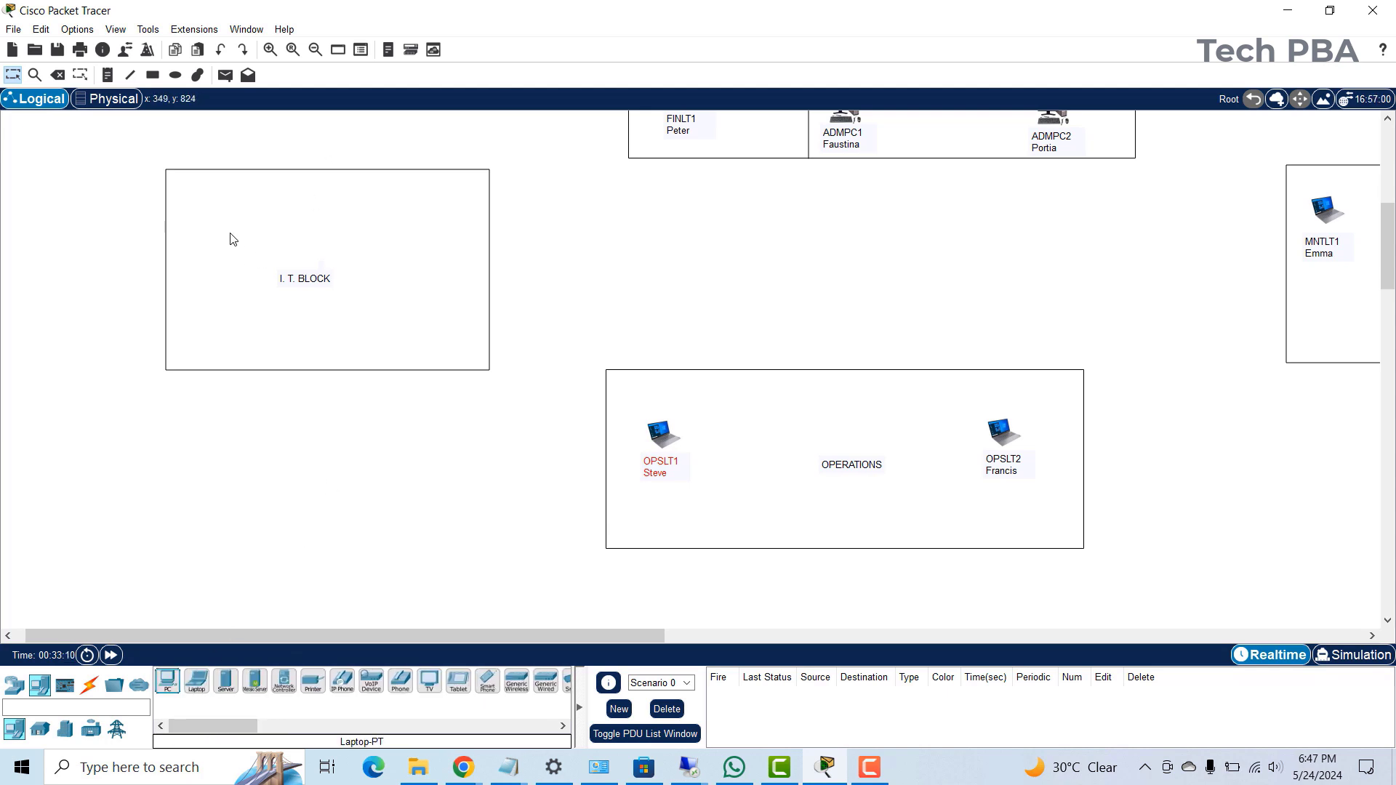
left_click(227, 687)
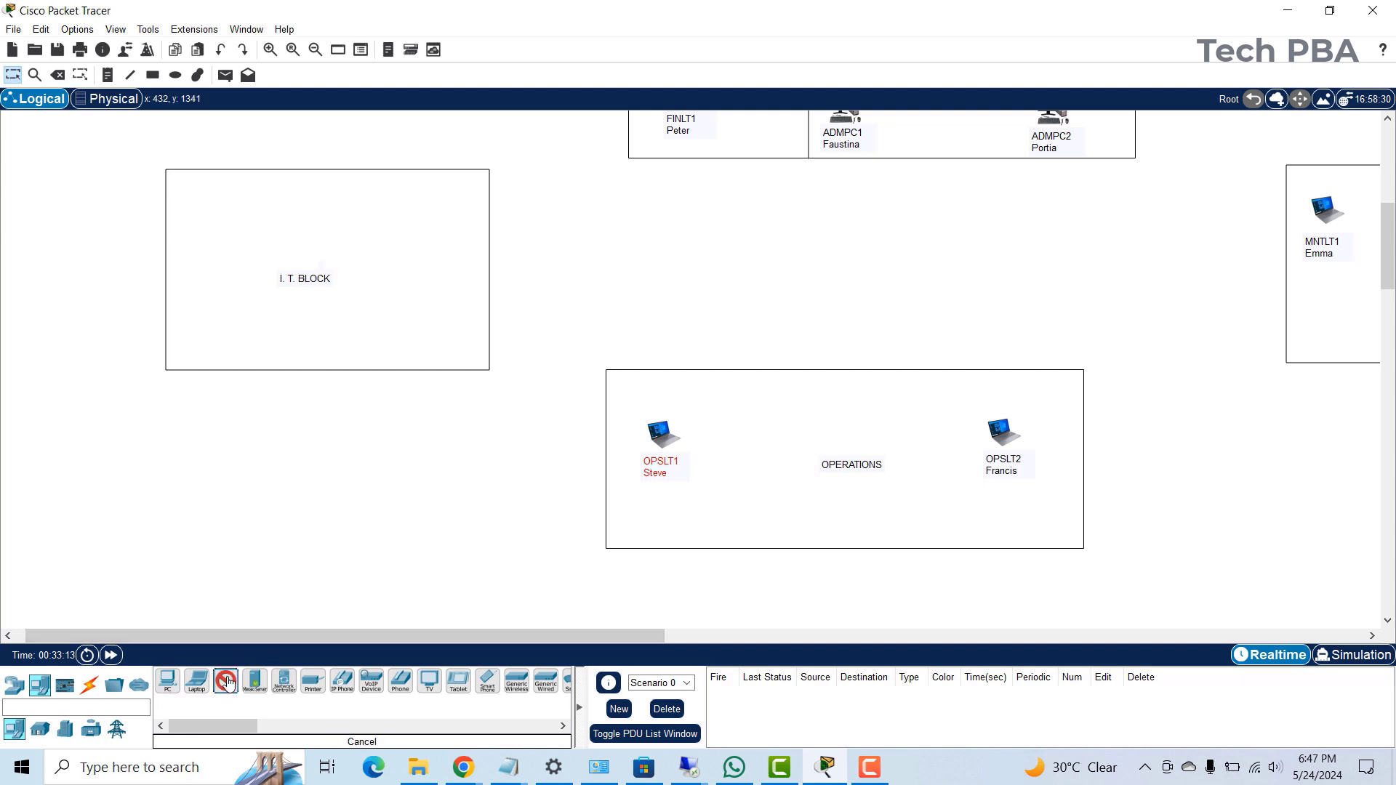
left_click(218, 211)
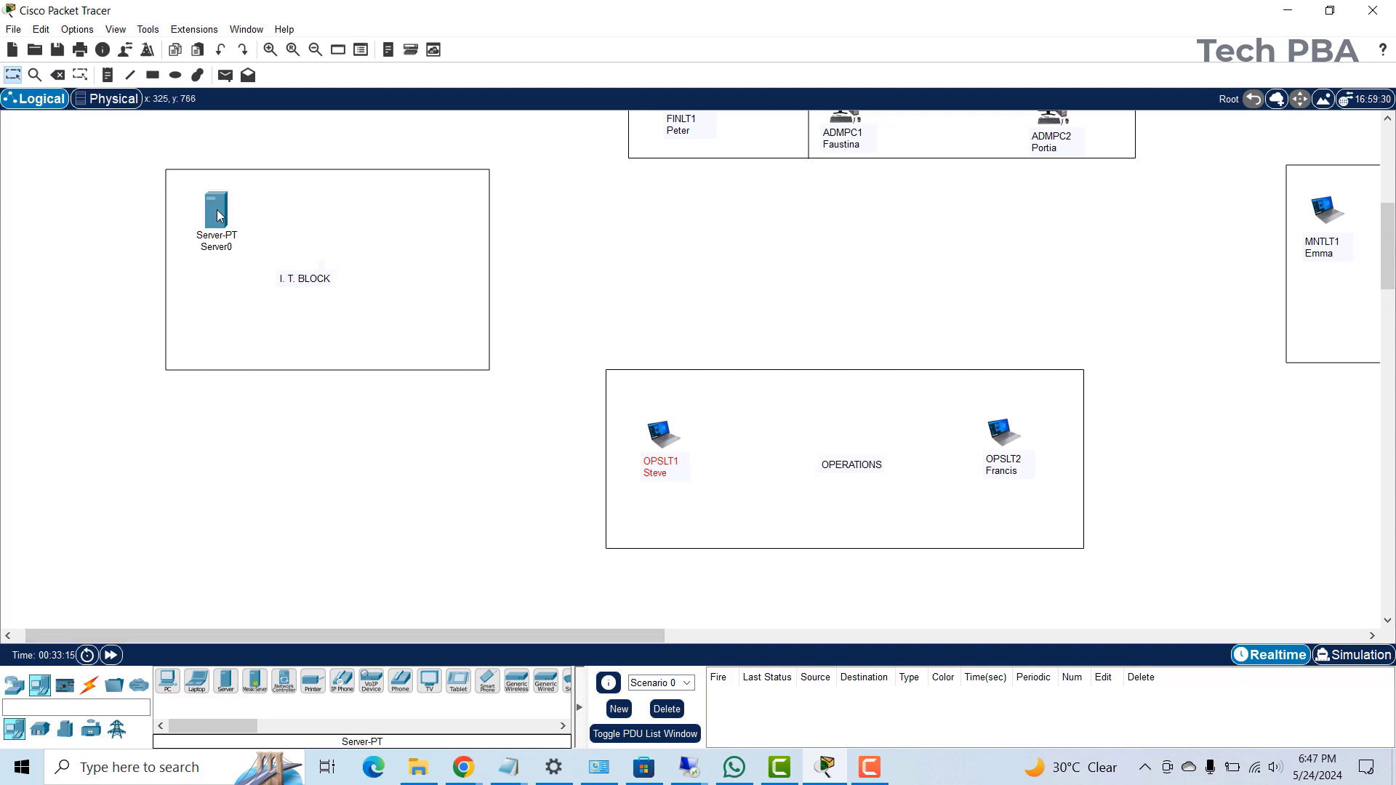
left_click(221, 687)
left_click(426, 218)
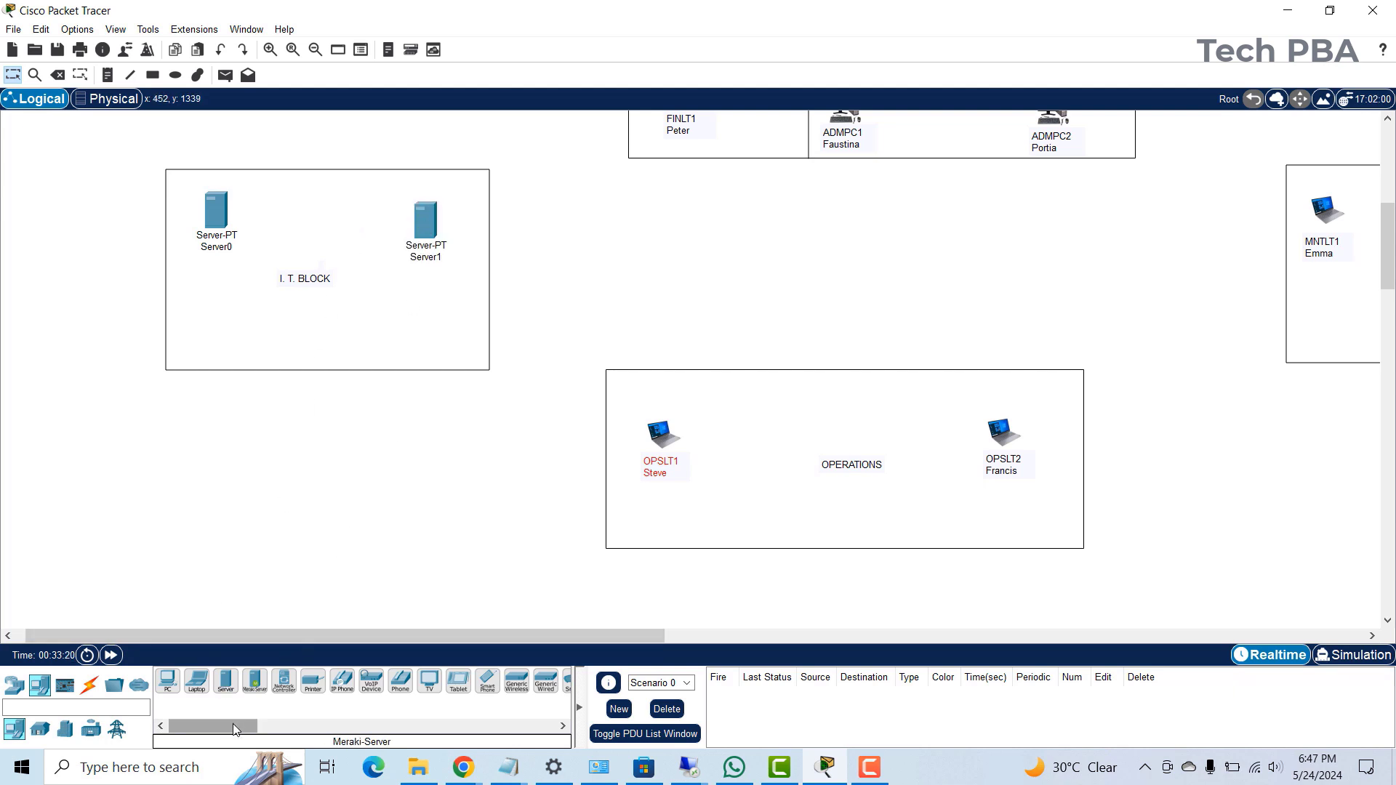
- Place an ISR4331 router in the lower left of the I. T. BLOCK and an ISR4321 router in its lower right
left_click(16, 689)
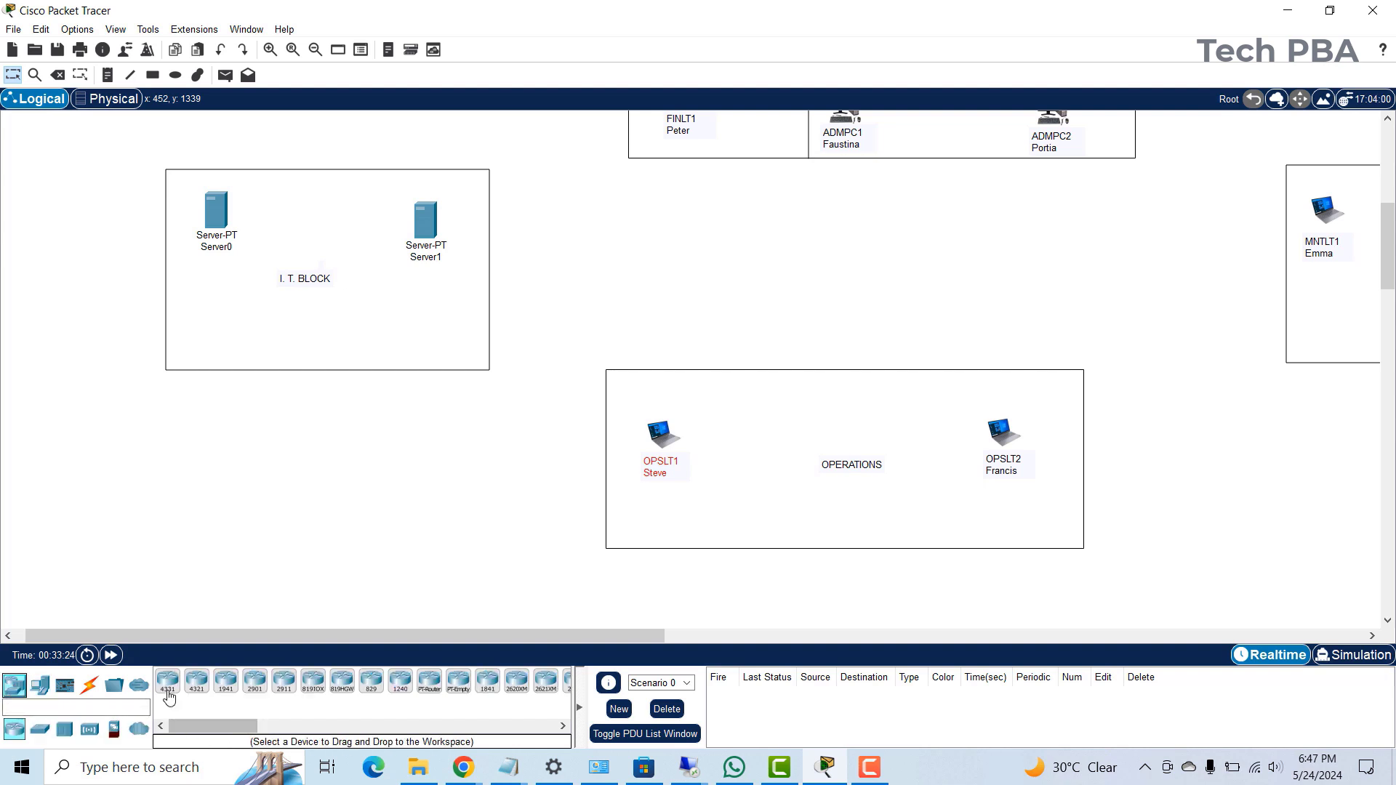
left_click(167, 691)
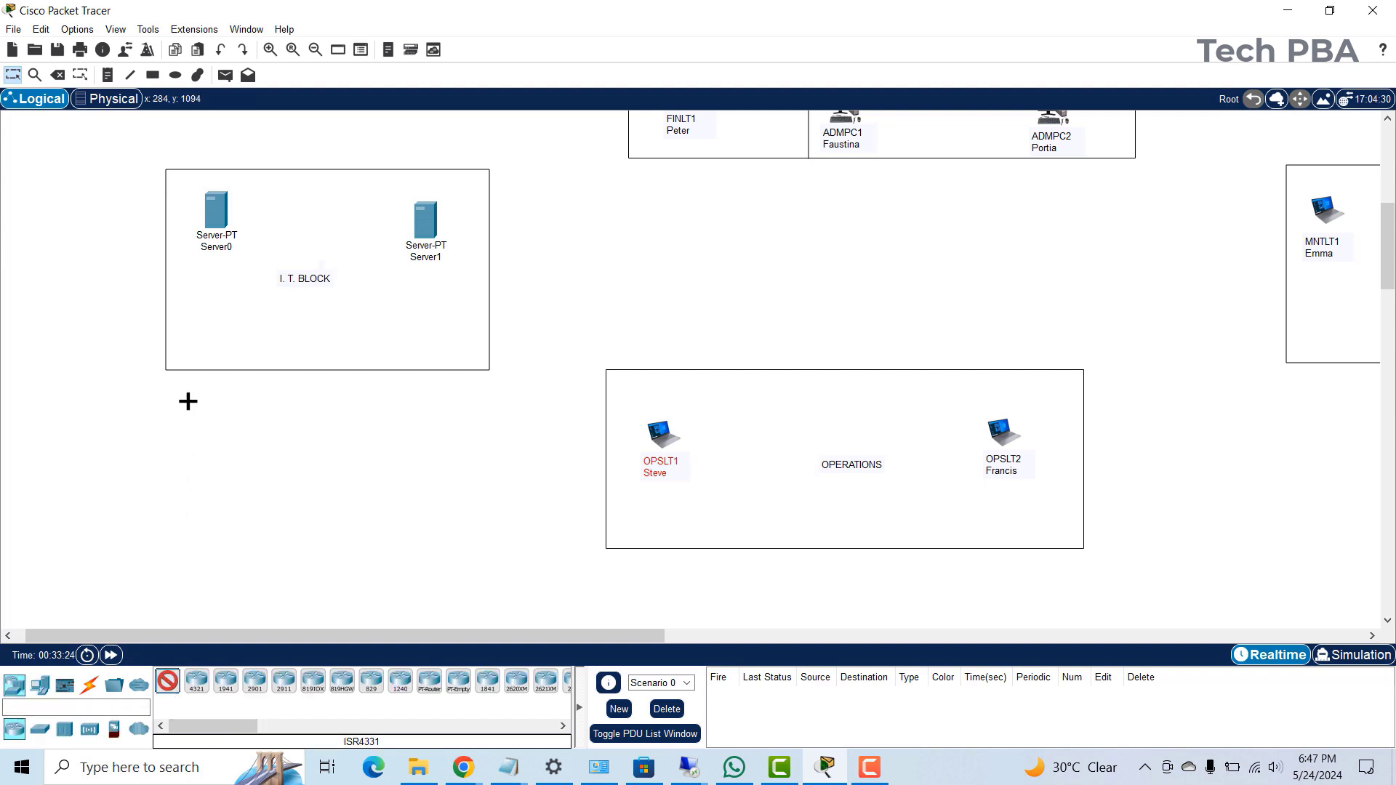
left_click(208, 328)
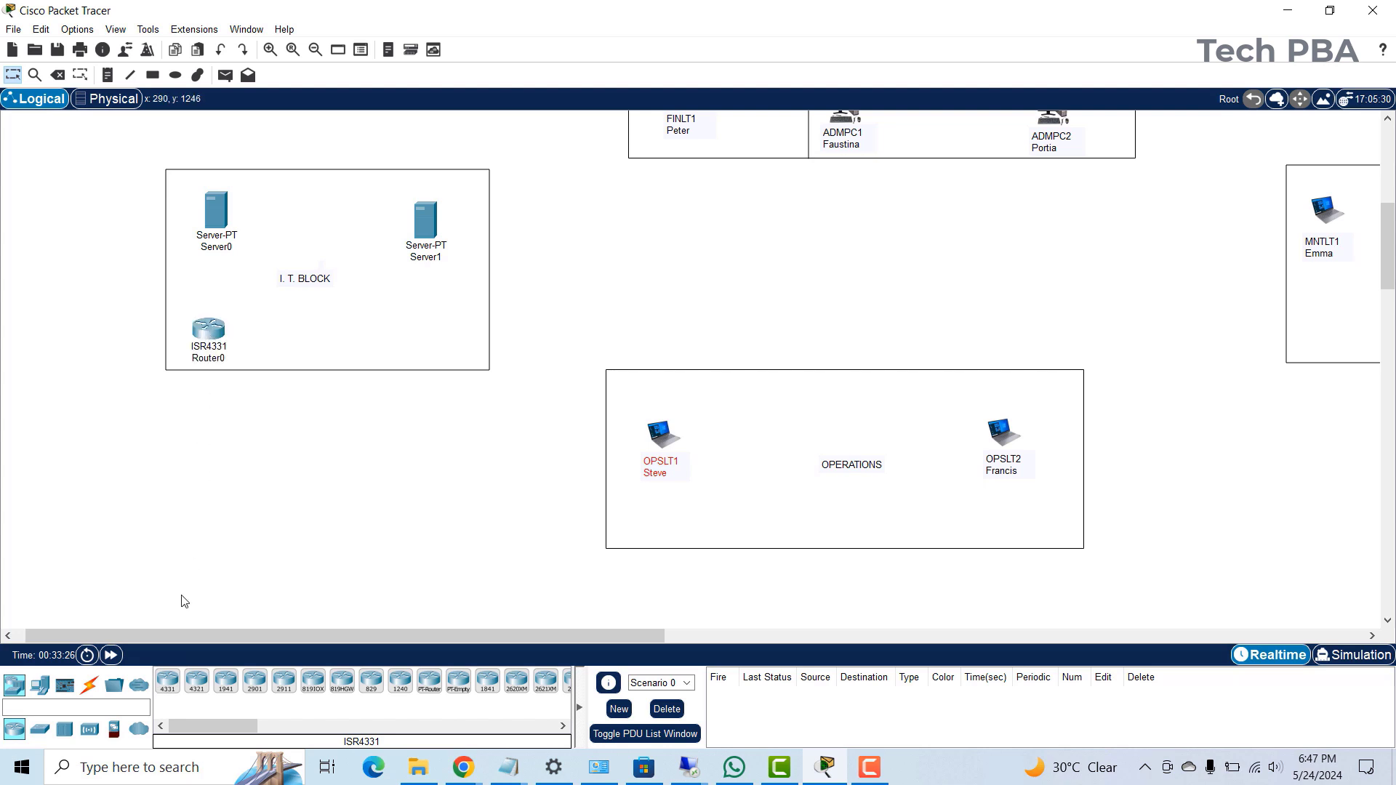
left_click(199, 684)
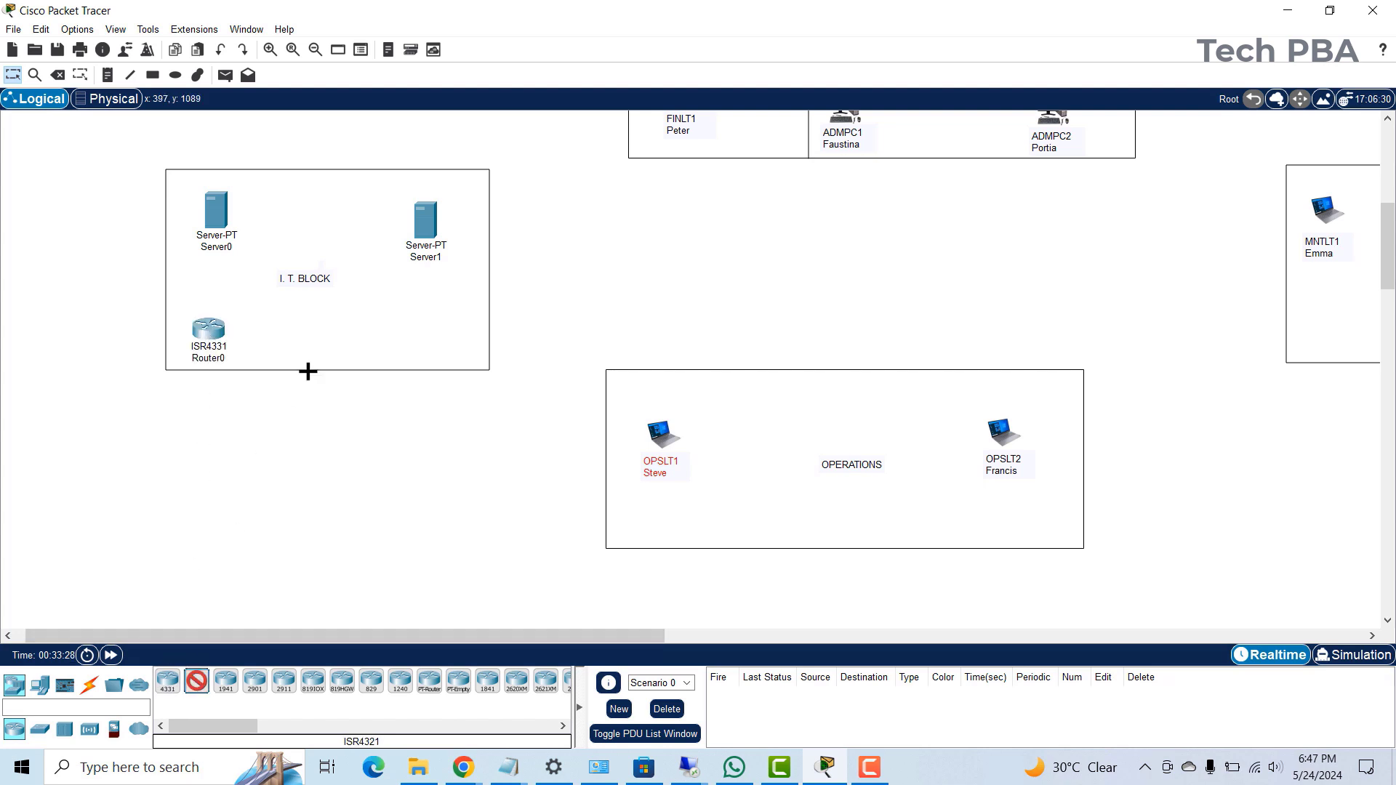
left_click(416, 322)
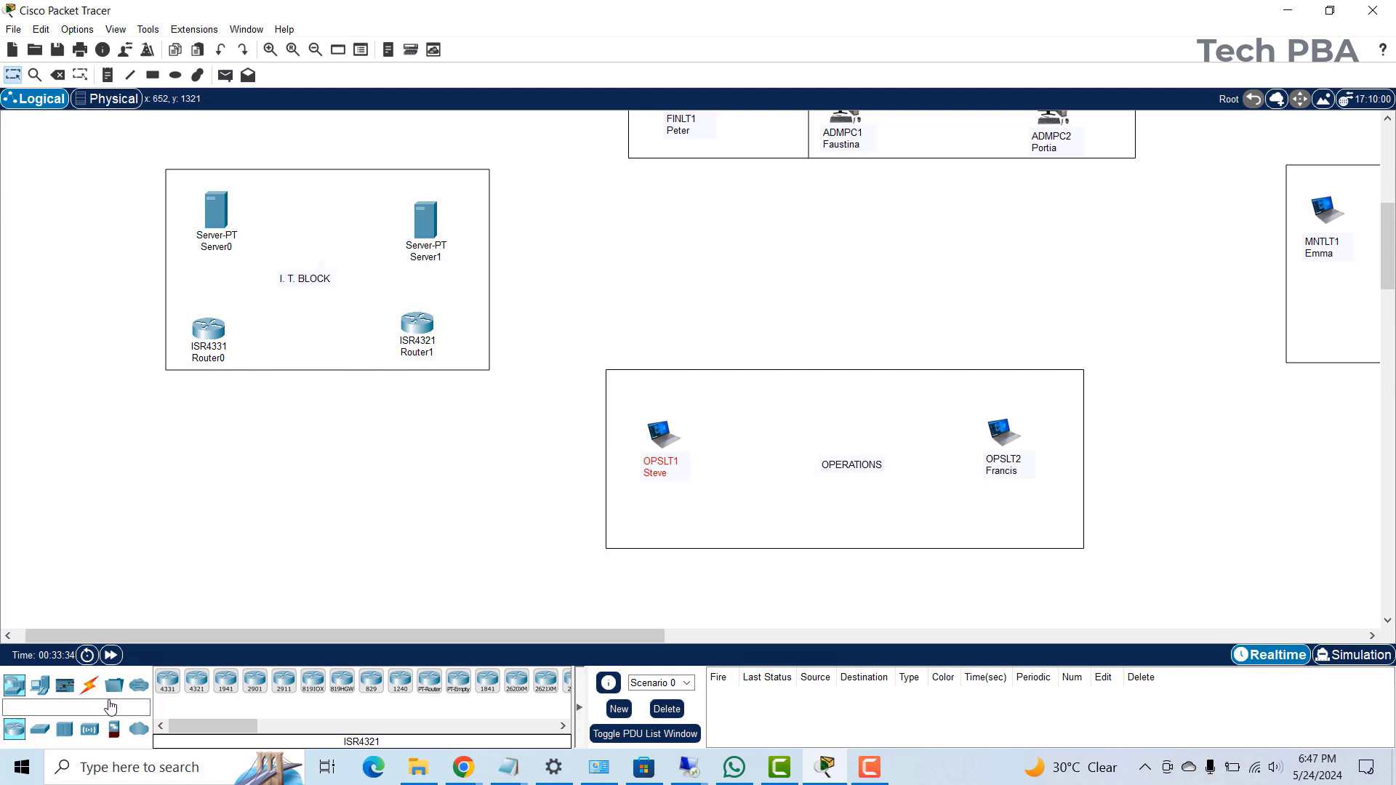
- Look through the switch, hub, wireless and security device categories, and place a PT-Cloud between the two servers in the I. T. BLOCK
left_click(43, 732)
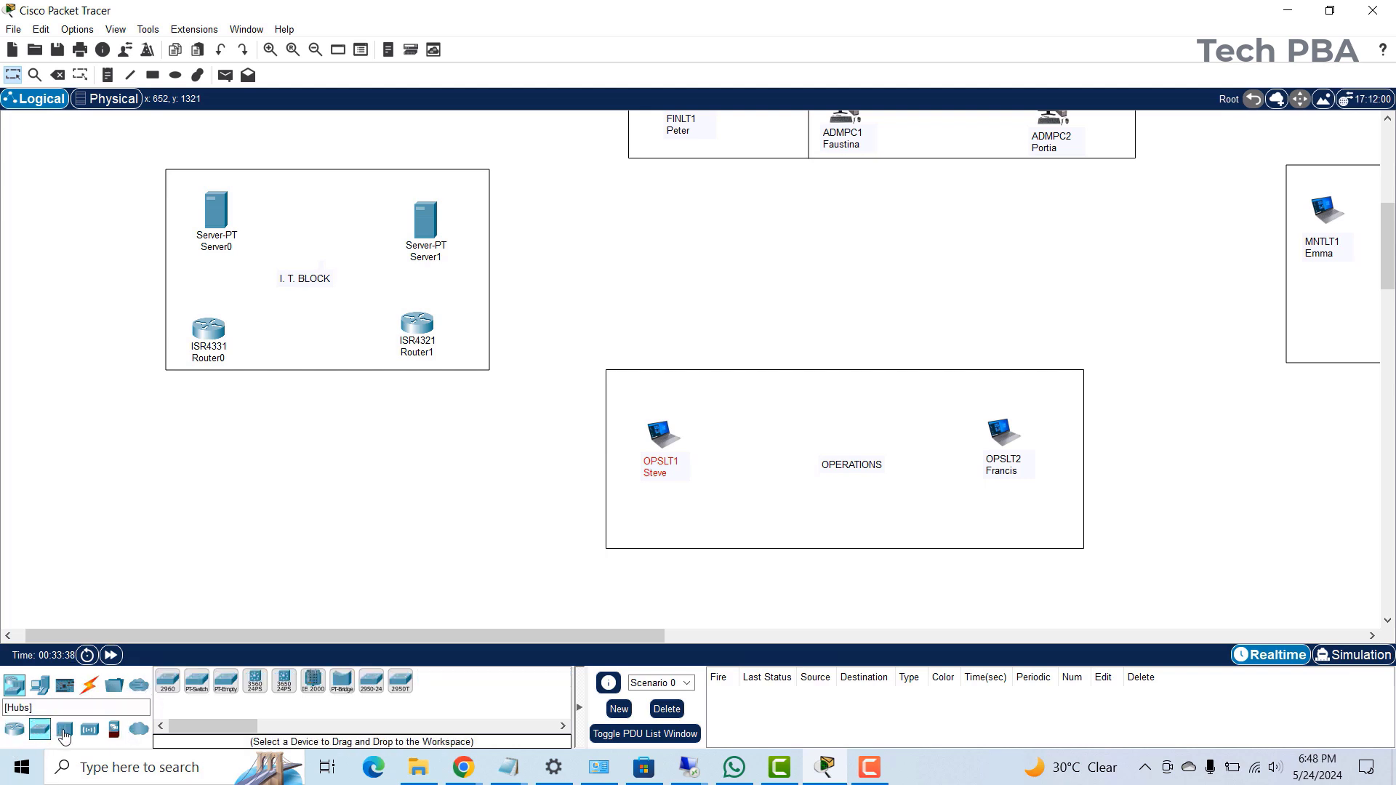
left_click(65, 732)
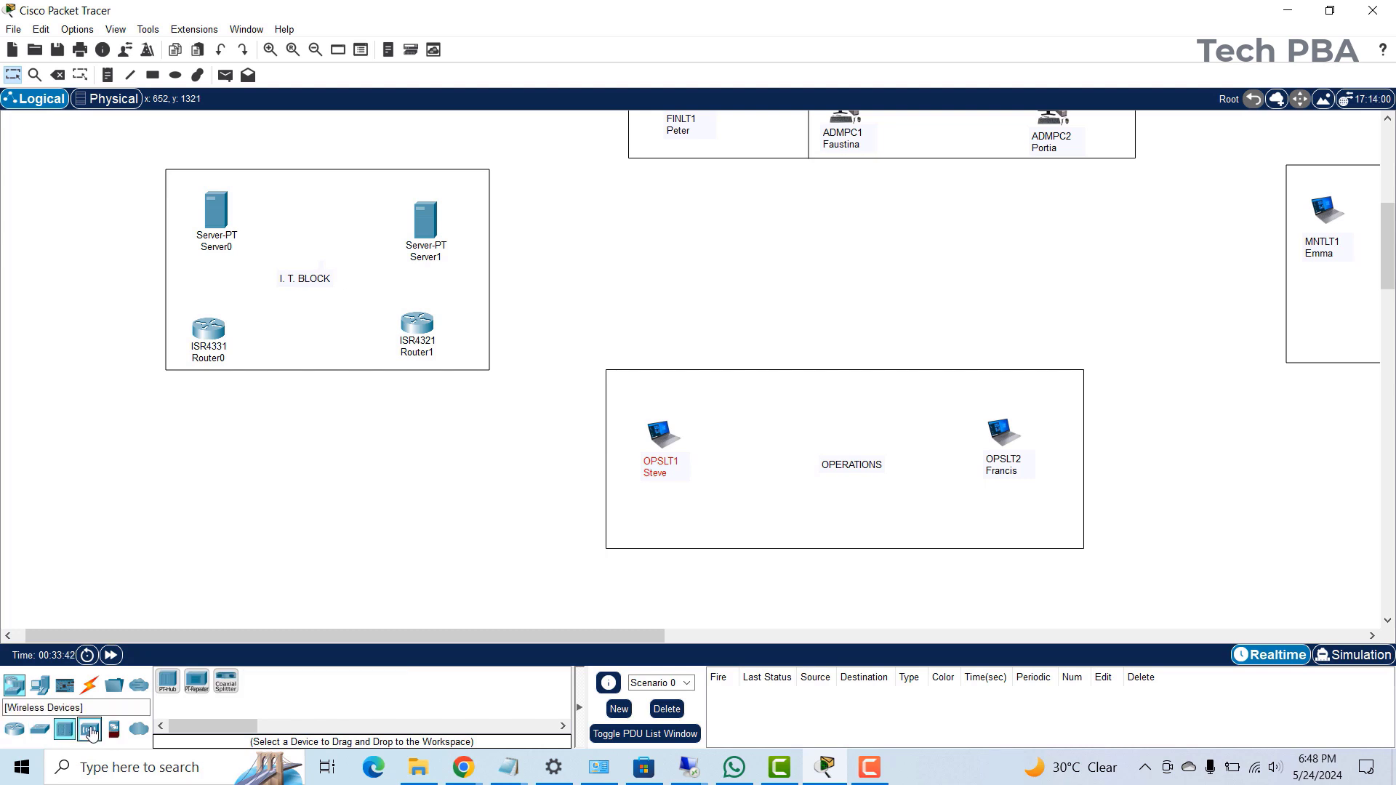
left_click(90, 732)
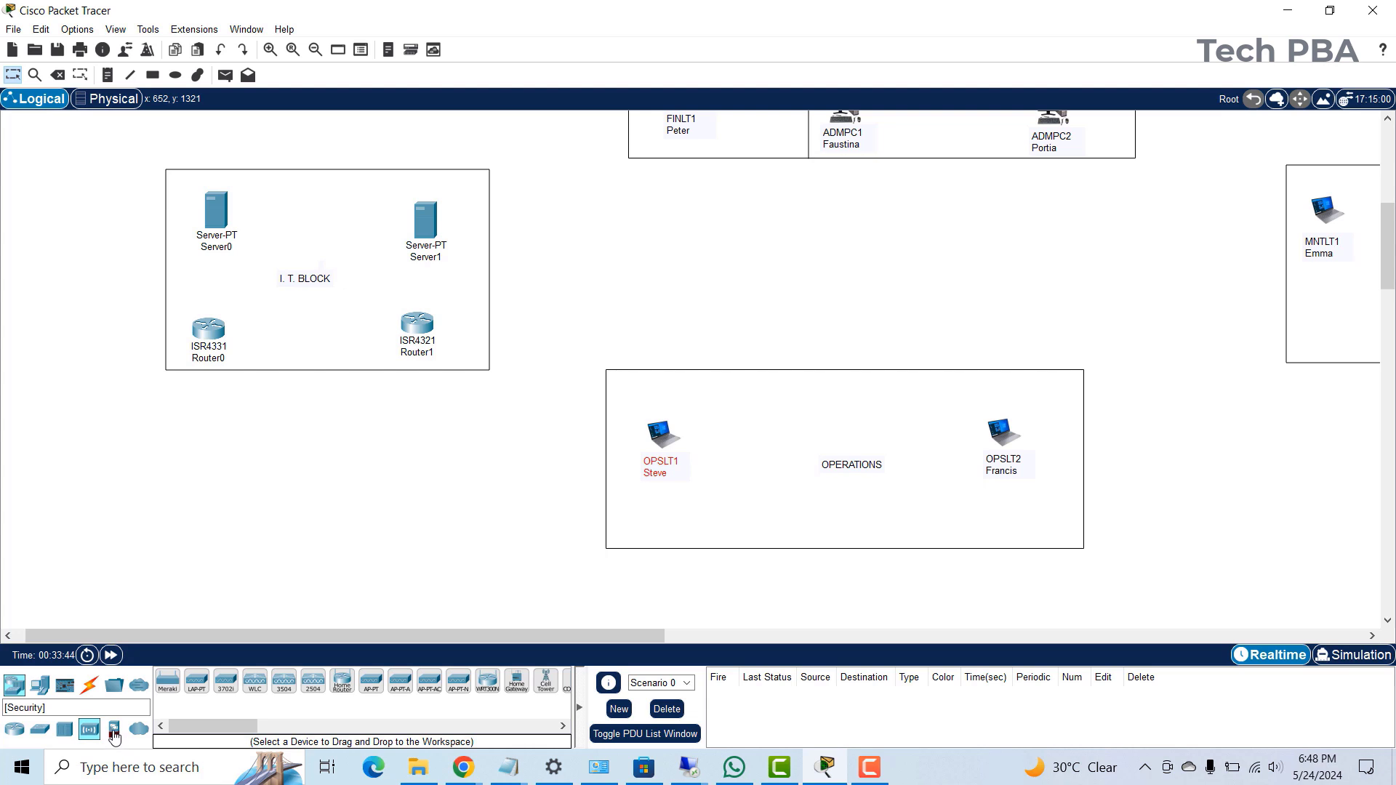
left_click(114, 733)
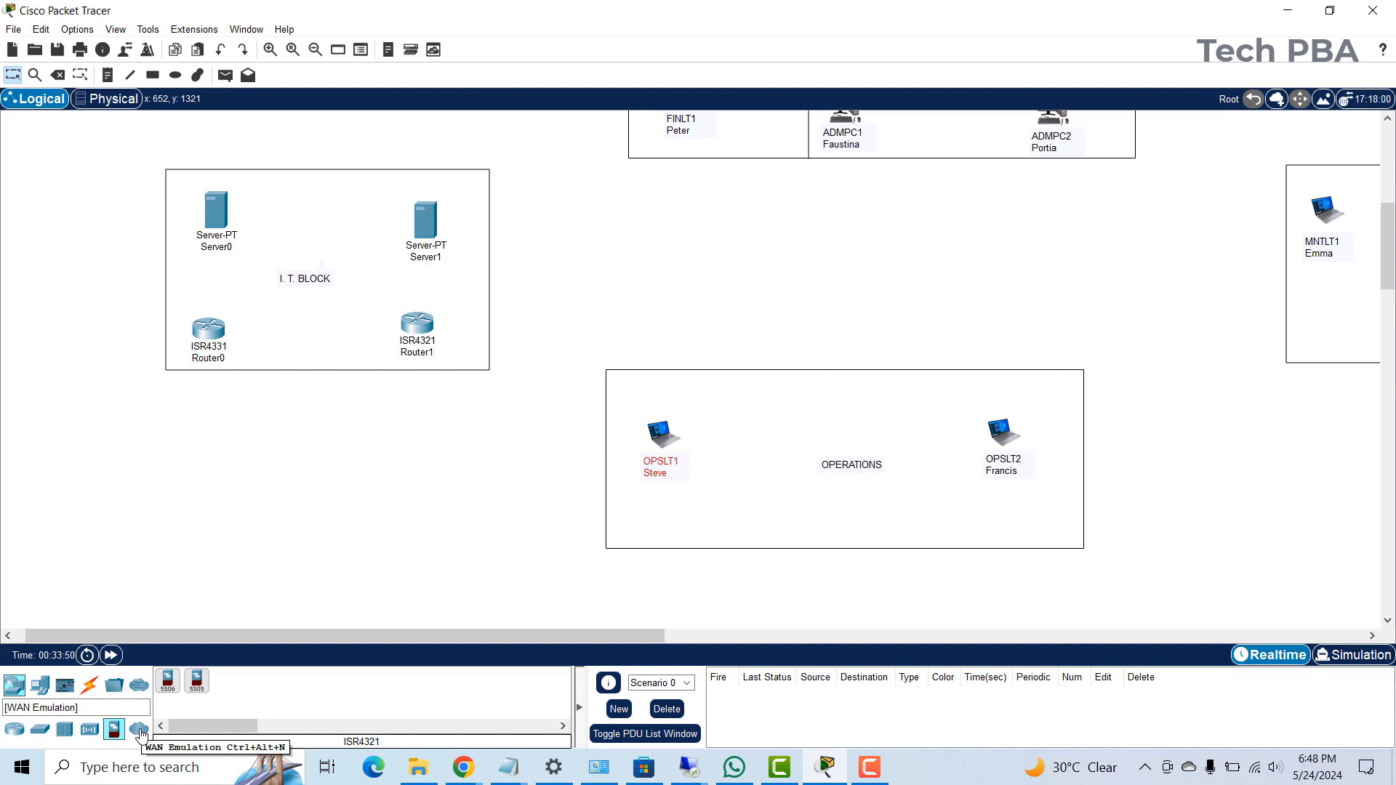
left_click(138, 731)
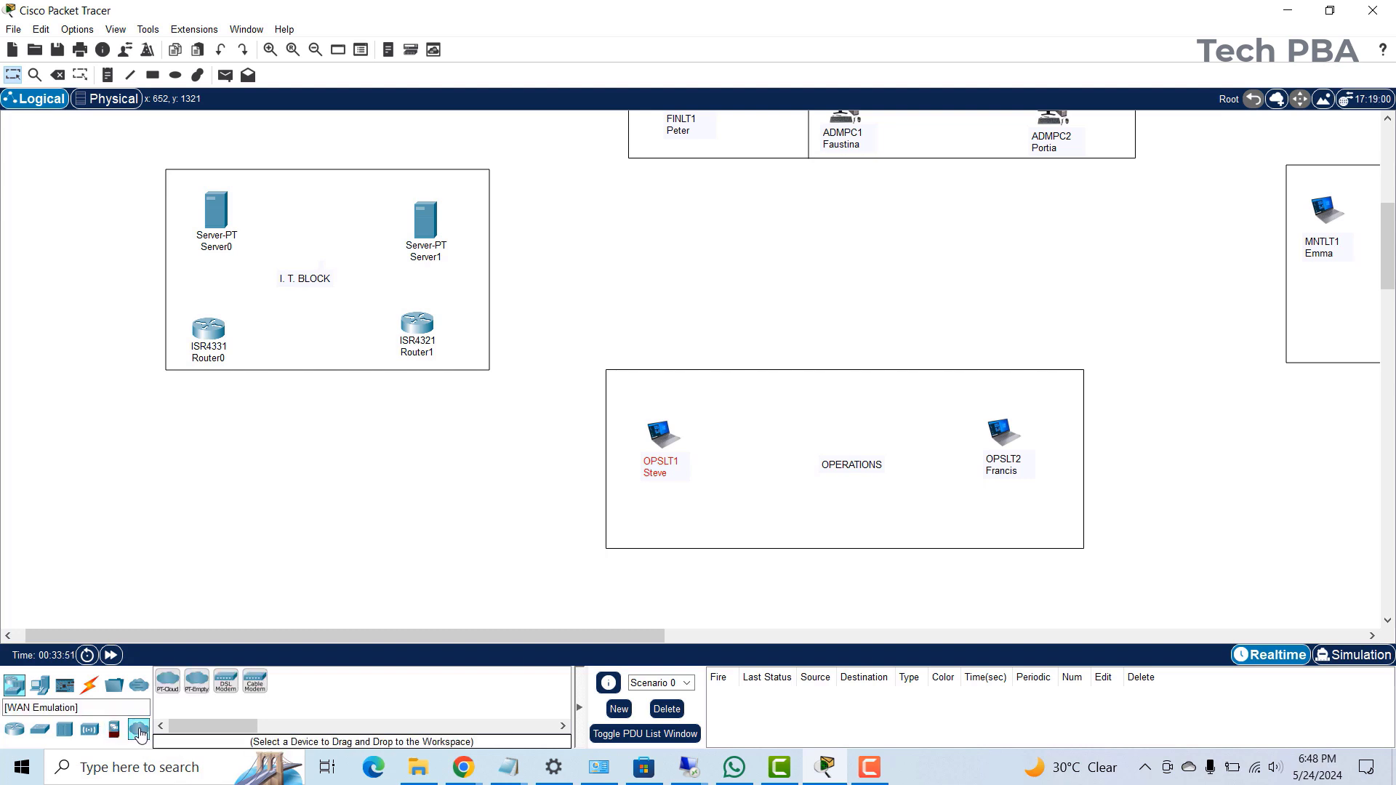
left_click(169, 684)
left_click(311, 199)
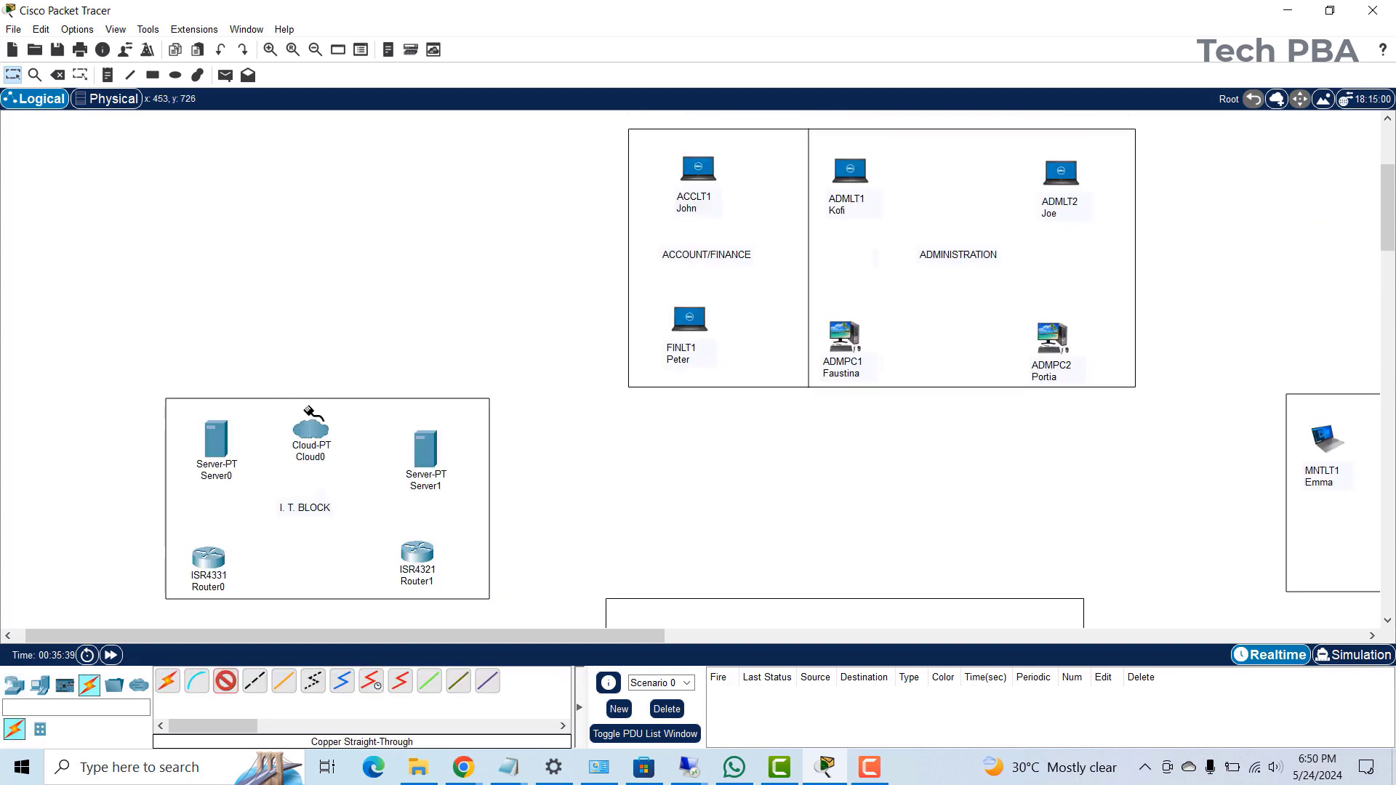
- Draw black right-angled lines linking the I. T. BLOCK's upper edge to ACCOUNT/FINANCE and ADMINISTRATION's right edge to MAINTENANCE
key("l")
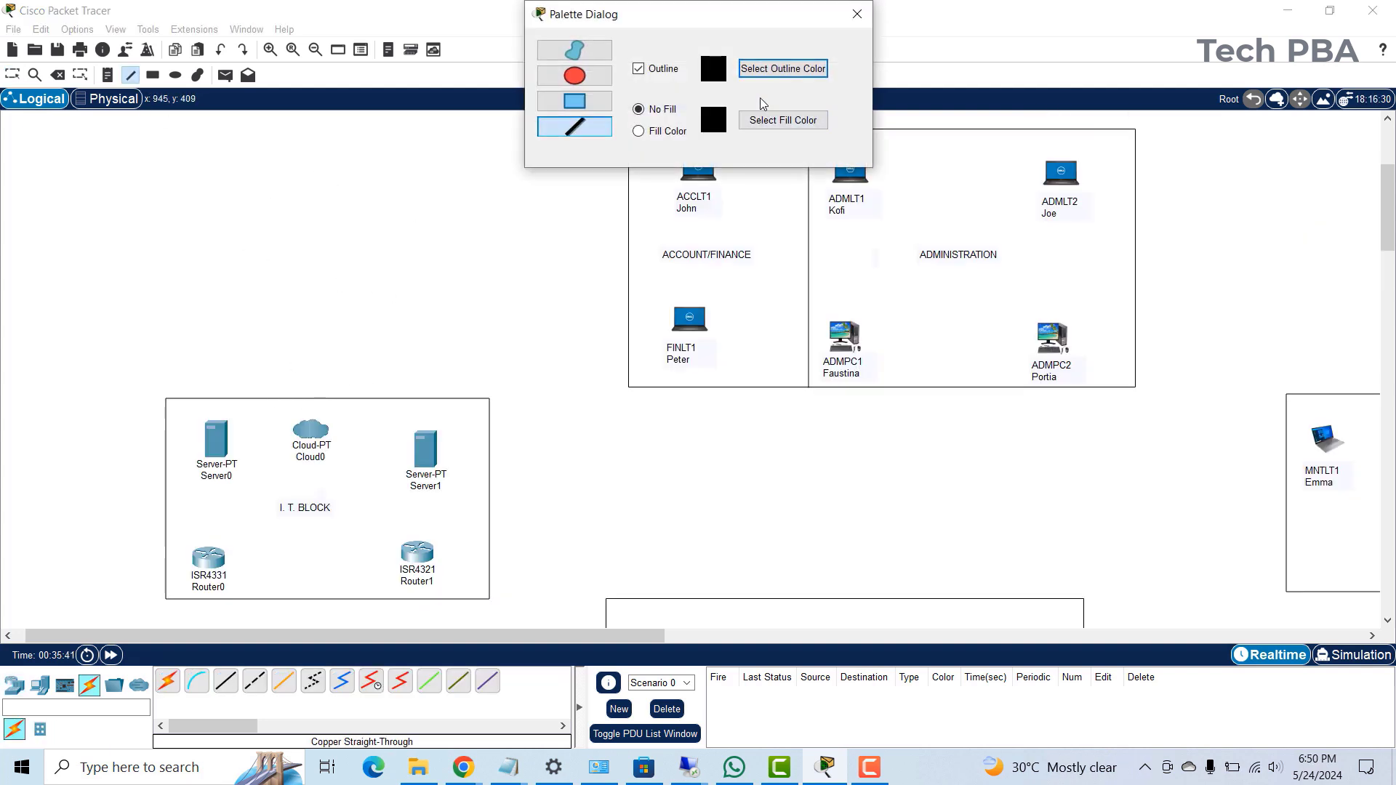
left_click(857, 13)
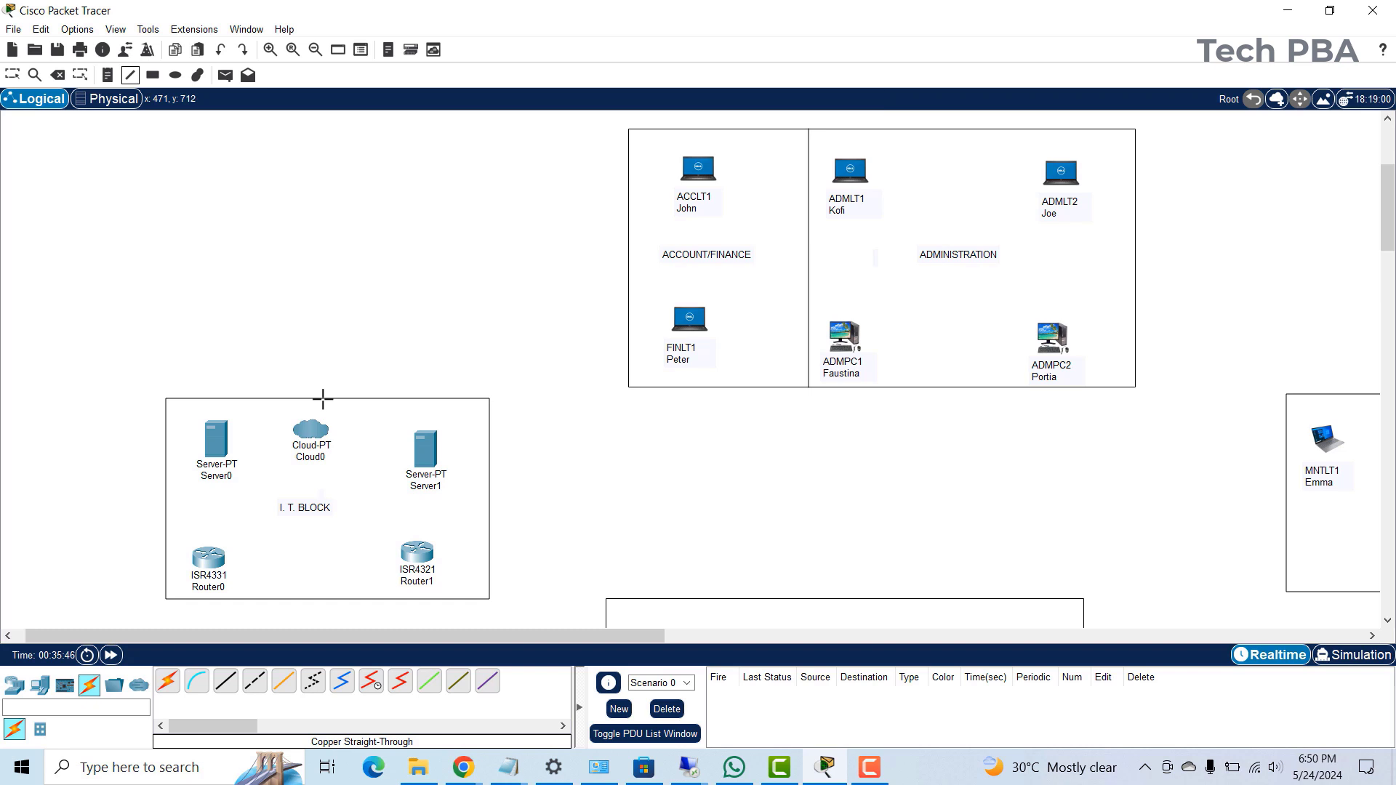
mouse_move(323, 398)
left_mouse_down()
mouse_move(315, 240)
mouse_move(629, 241)
left_mouse_up()
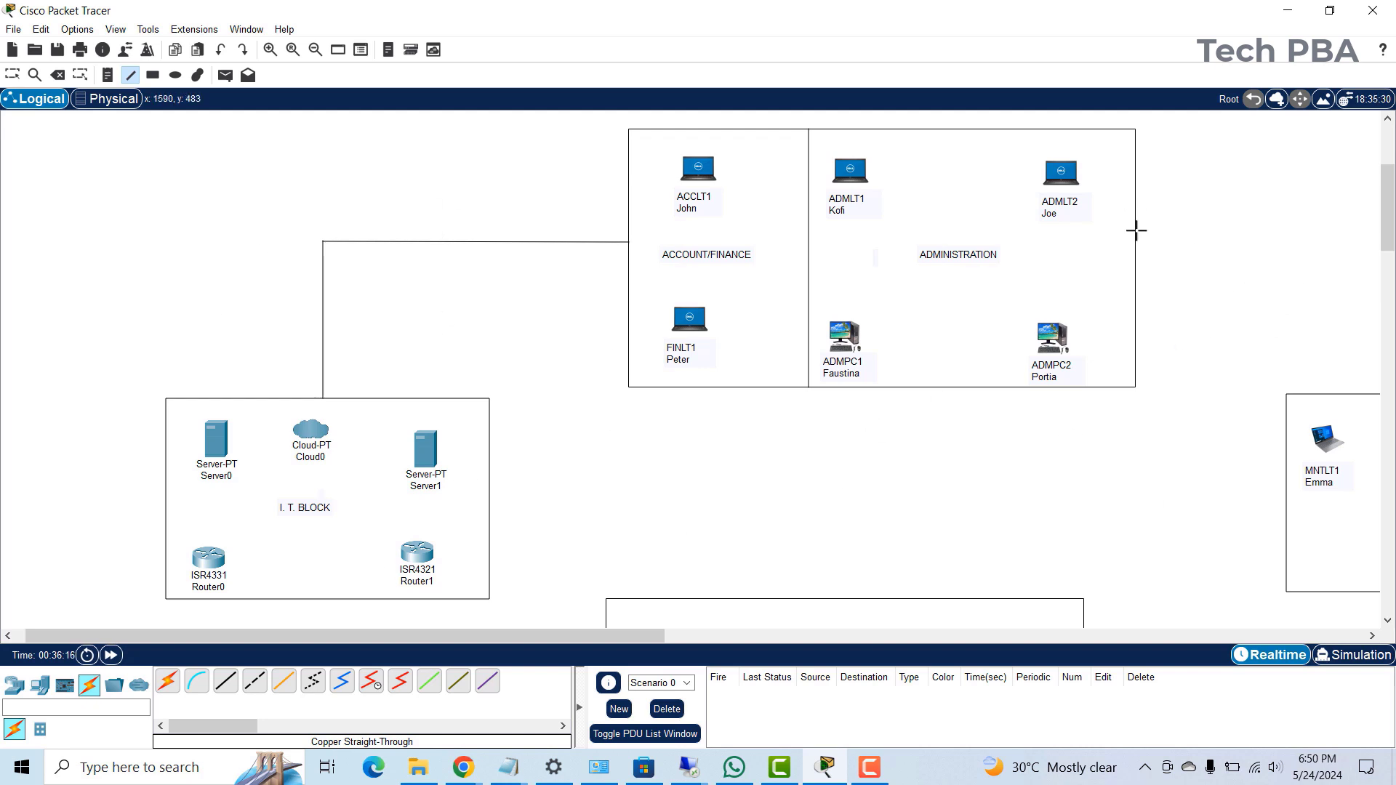
mouse_move(1135, 230)
left_mouse_down()
mouse_move(1332, 229)
mouse_move(1317, 230)
left_mouse_up()
left_click_drag(1316, 229, 1315, 394)
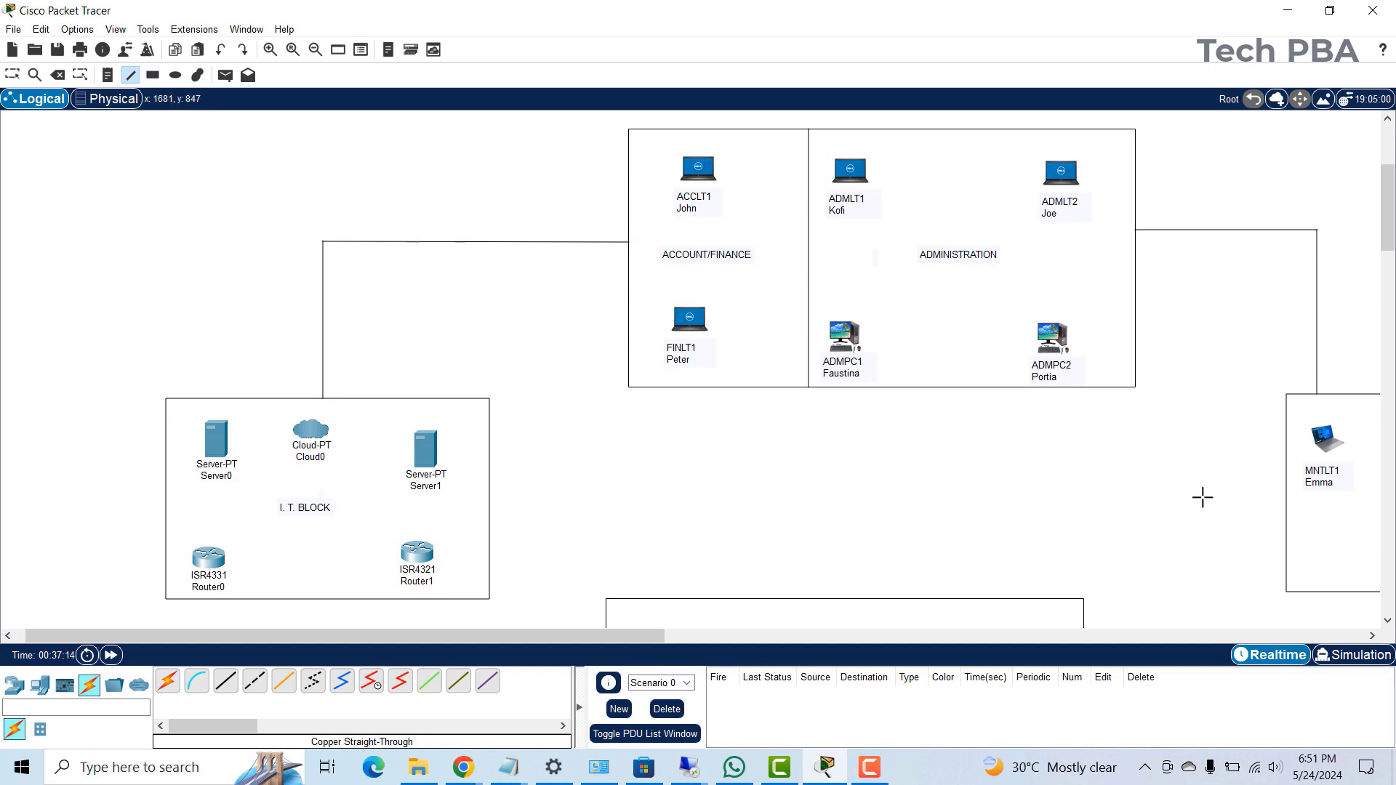
- Draw a right-angled line from the I. T. BLOCK's lower edge to the left edge of the OPERATIONS area
scroll(1203, 497, "down", 3)
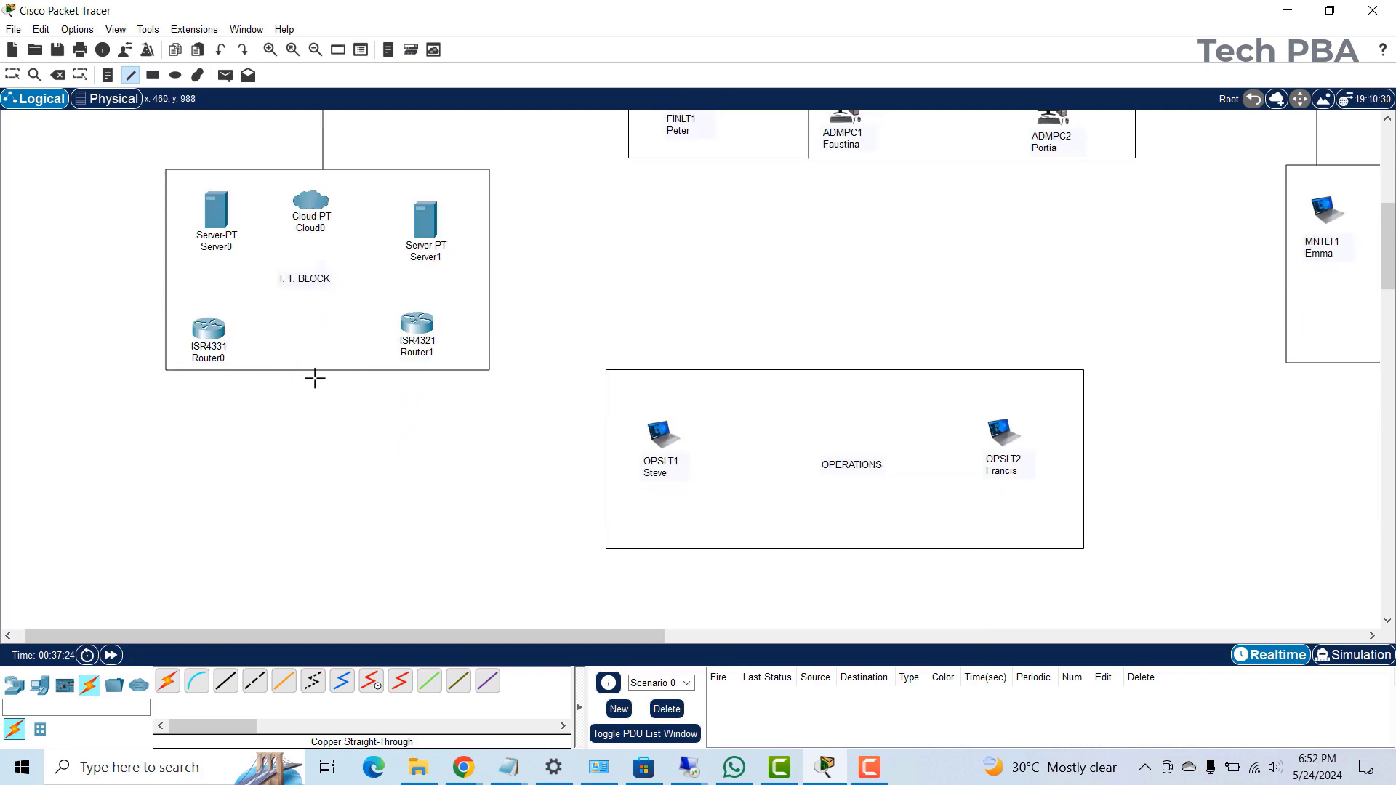
mouse_move(315, 372)
left_mouse_down()
mouse_move(312, 492)
mouse_move(312, 461)
mouse_move(601, 463)
left_mouse_up()
scroll(1244, 442, "up", 4)
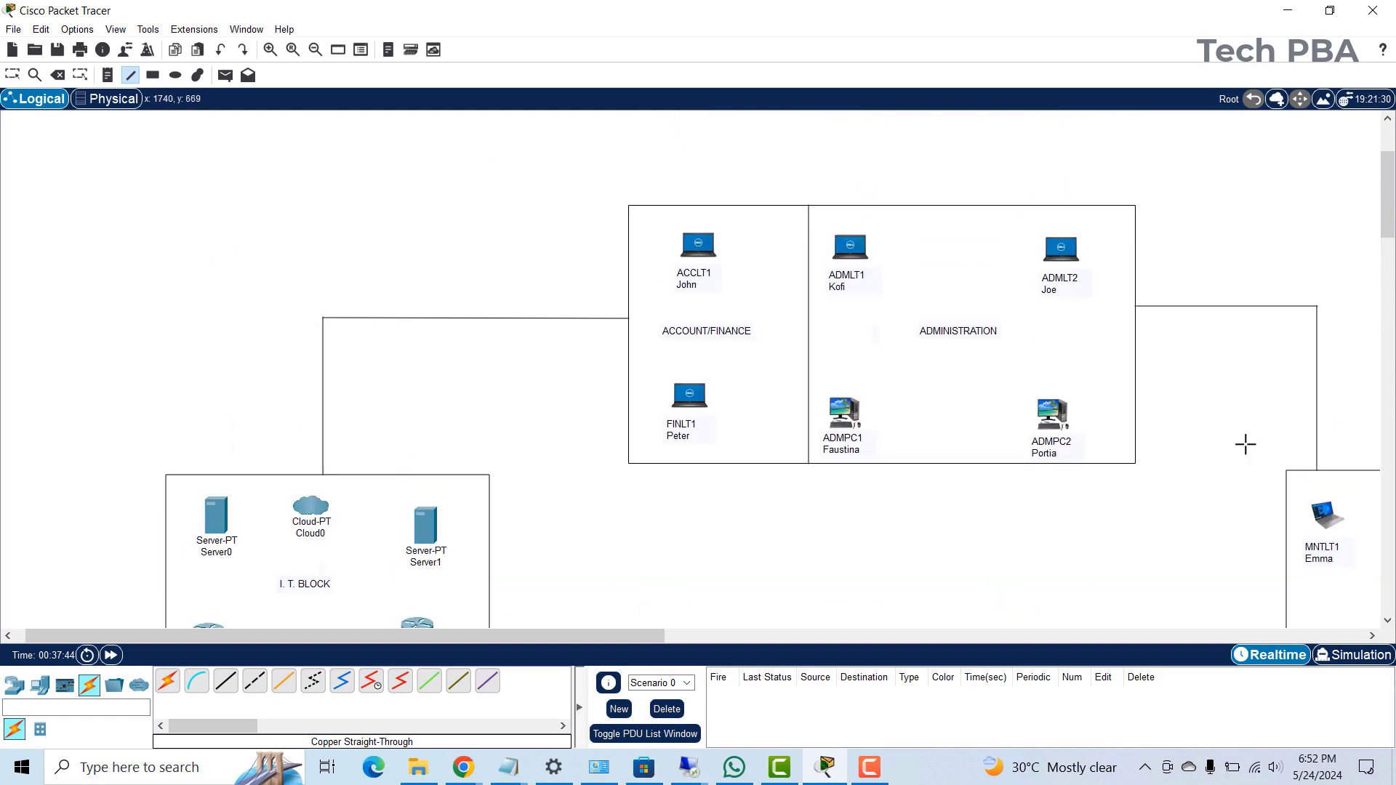
- Look over the department areas and the lines linking them across the workspace
scroll(1241, 458, "down", 3)
left_click_drag(518, 635, 597, 638)
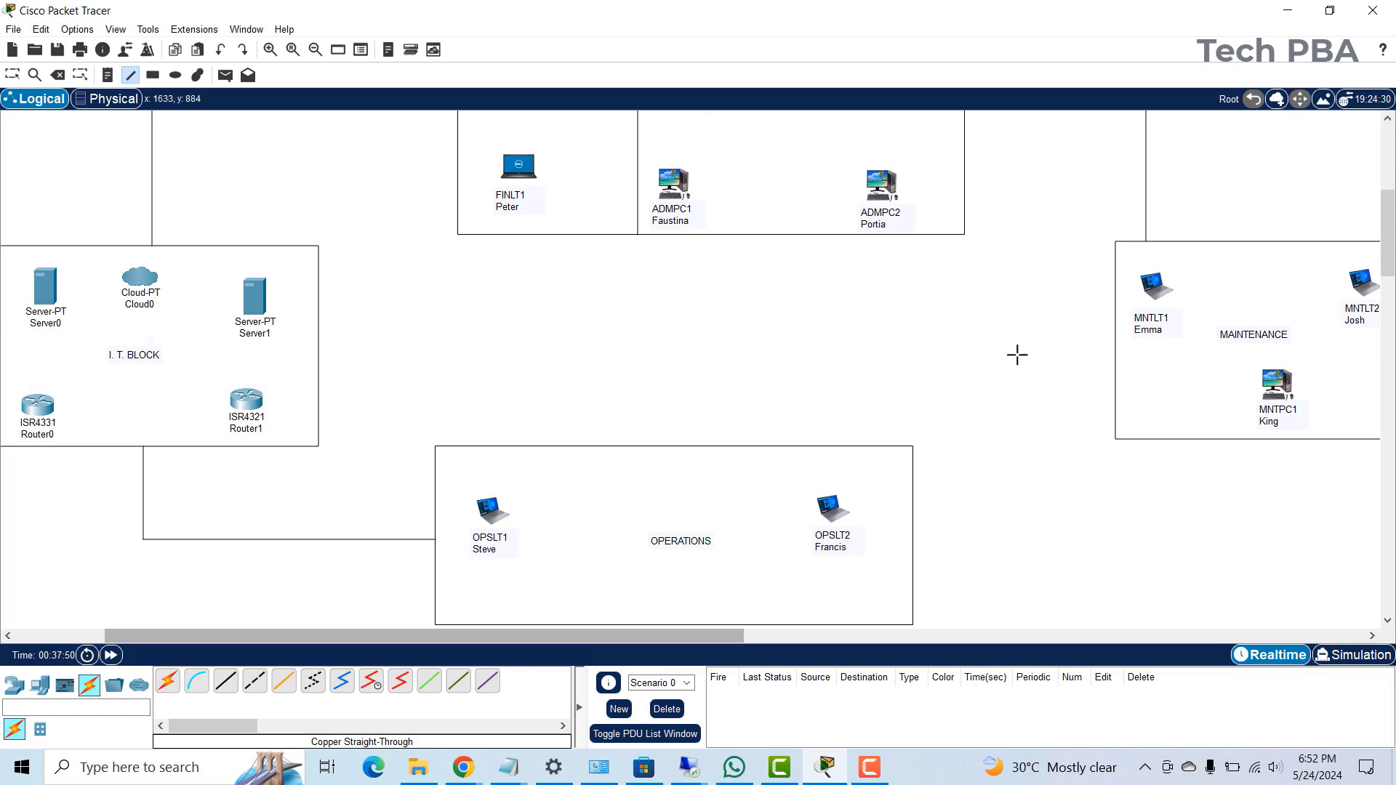
scroll(1018, 357, "up", 3)
scroll(1020, 364, "down", 2)
scroll(1020, 364, "down", 3)
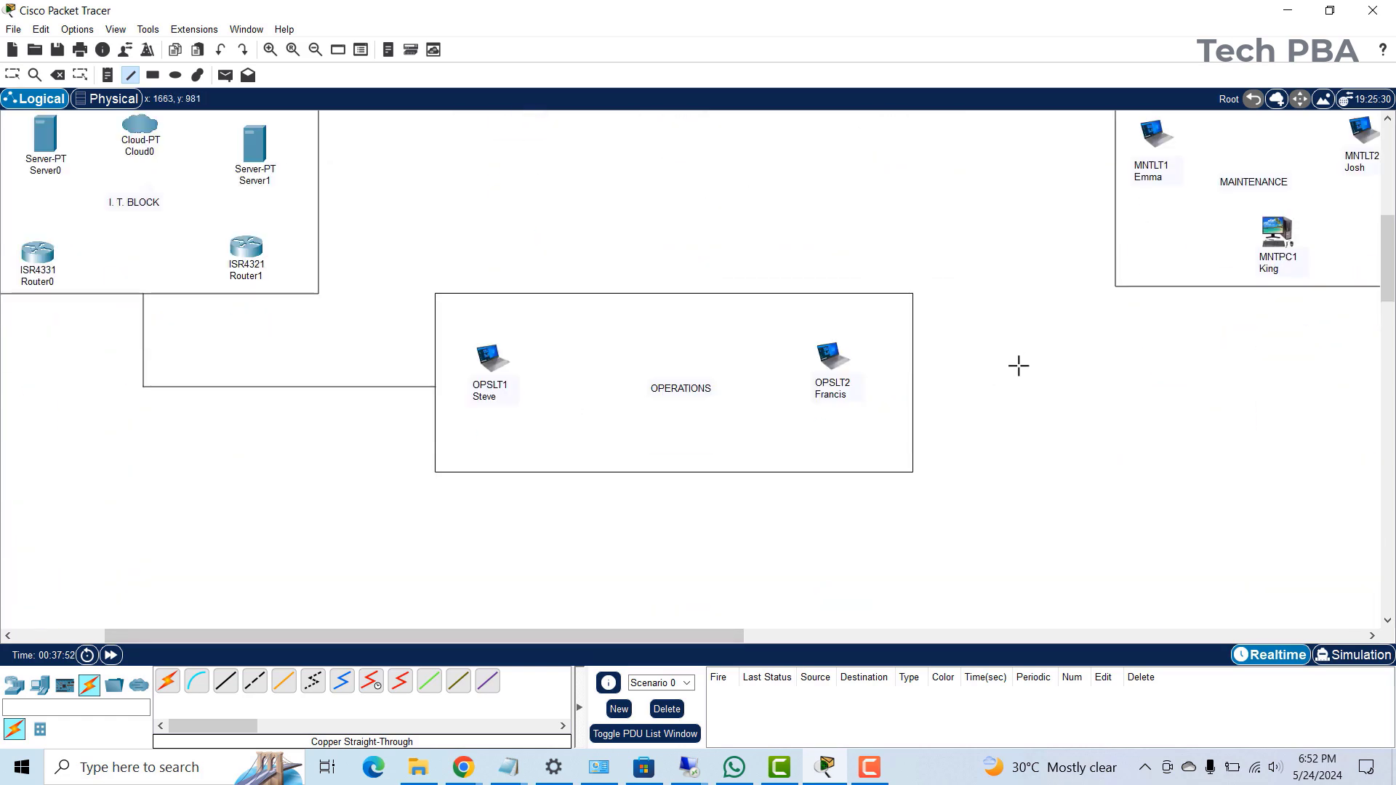
scroll(1018, 365, "up", 5)
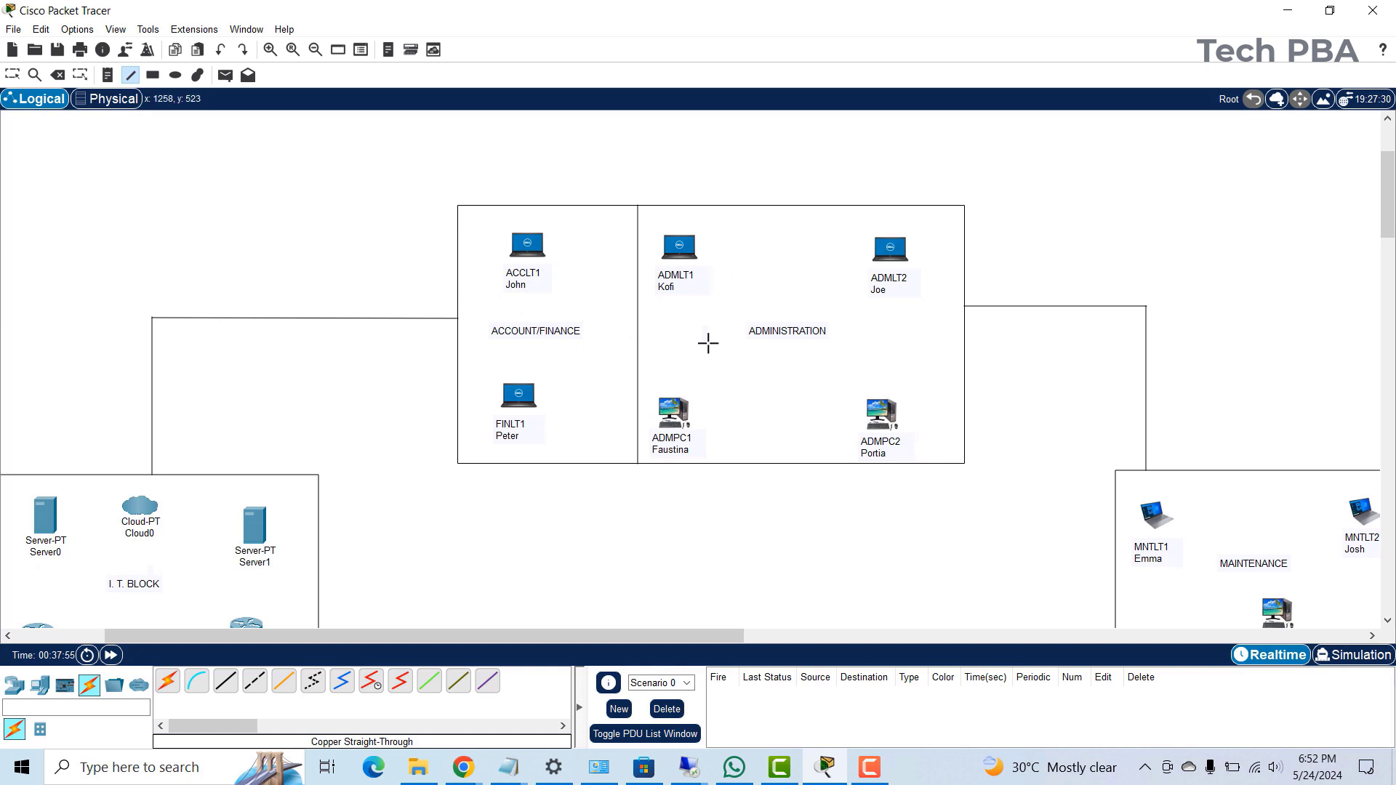
- Add a two-line text label reading Dell PowerEdge Server over the name of the I. T. BLOCK's left-hand server
scroll(1120, 444, "down", 2)
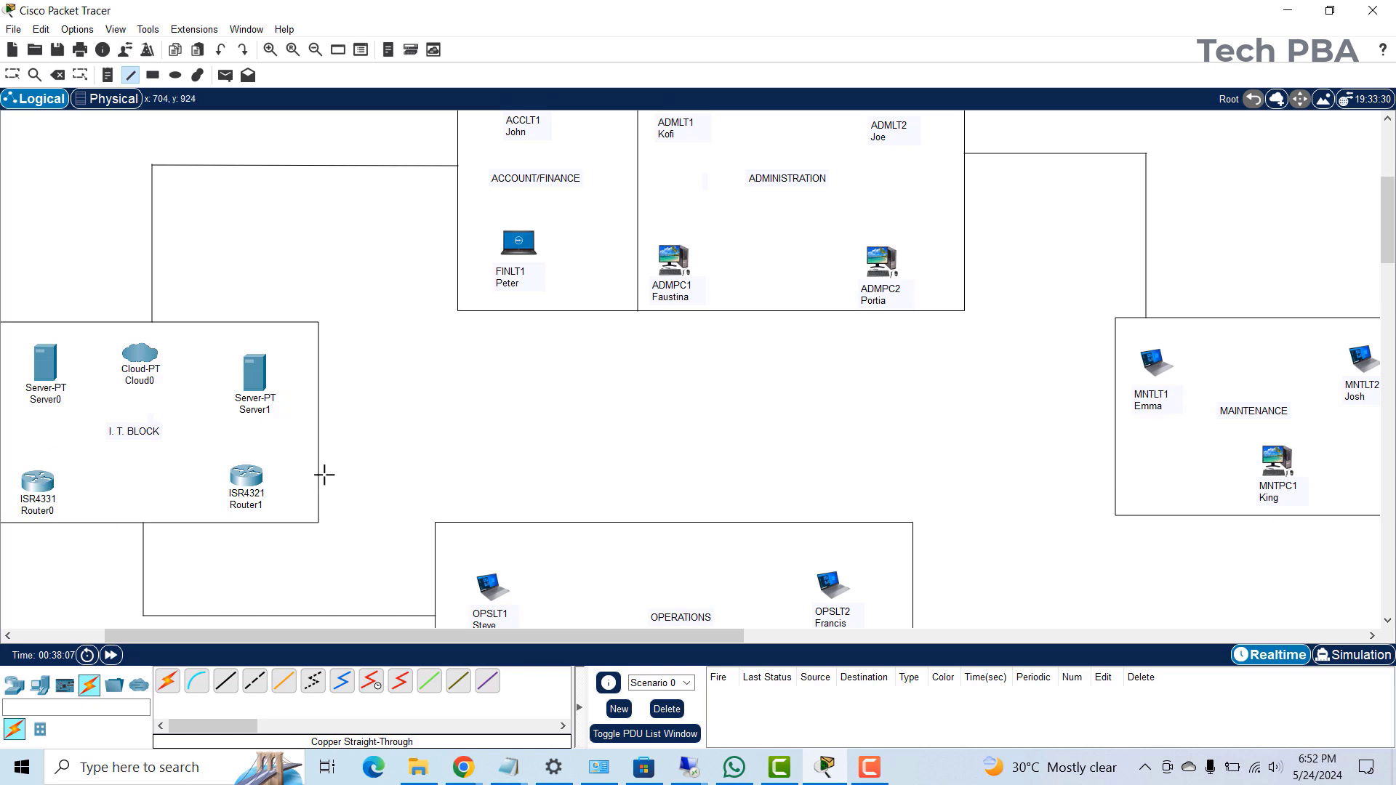
left_click(108, 75)
left_click(21, 387)
type("D")
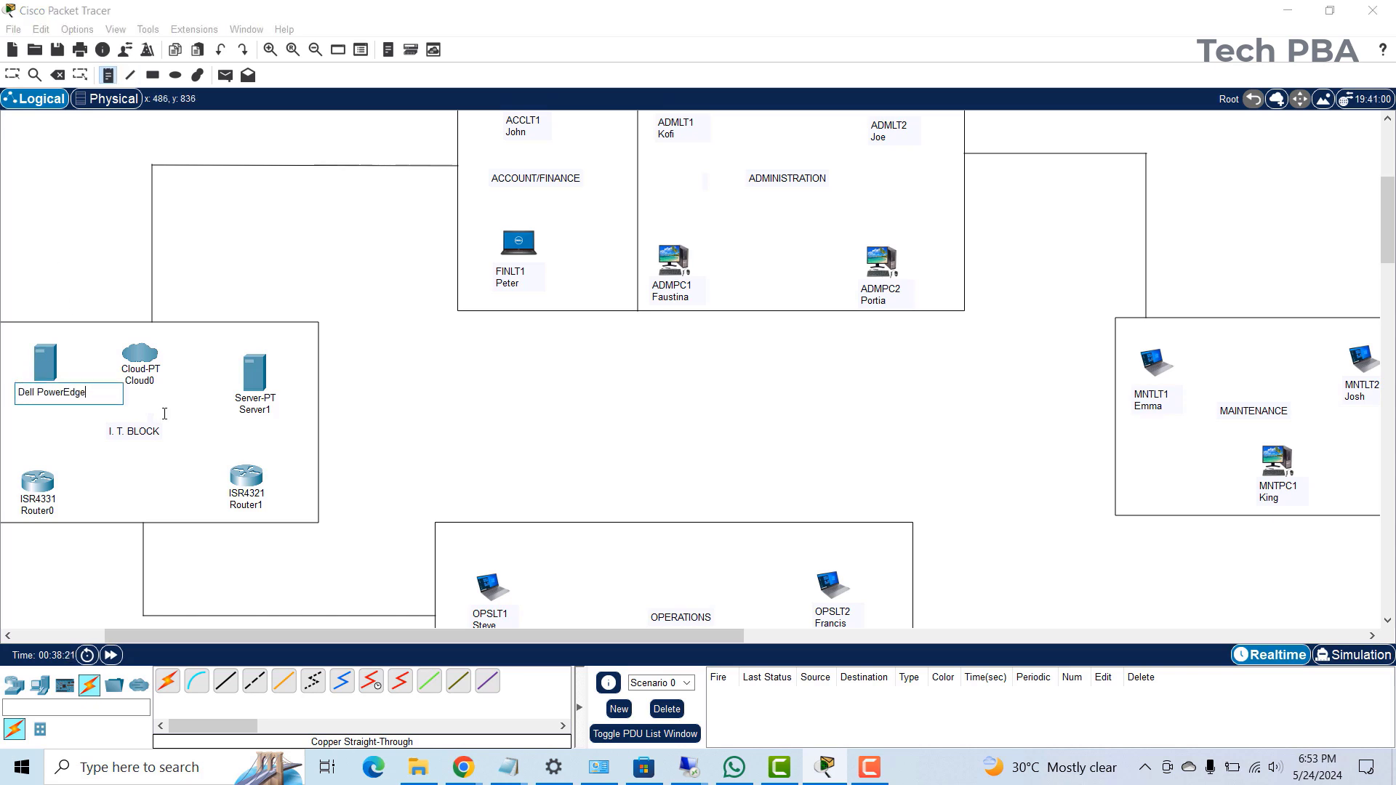
type("ell PowerEdge")
key("Return")
type("Server")
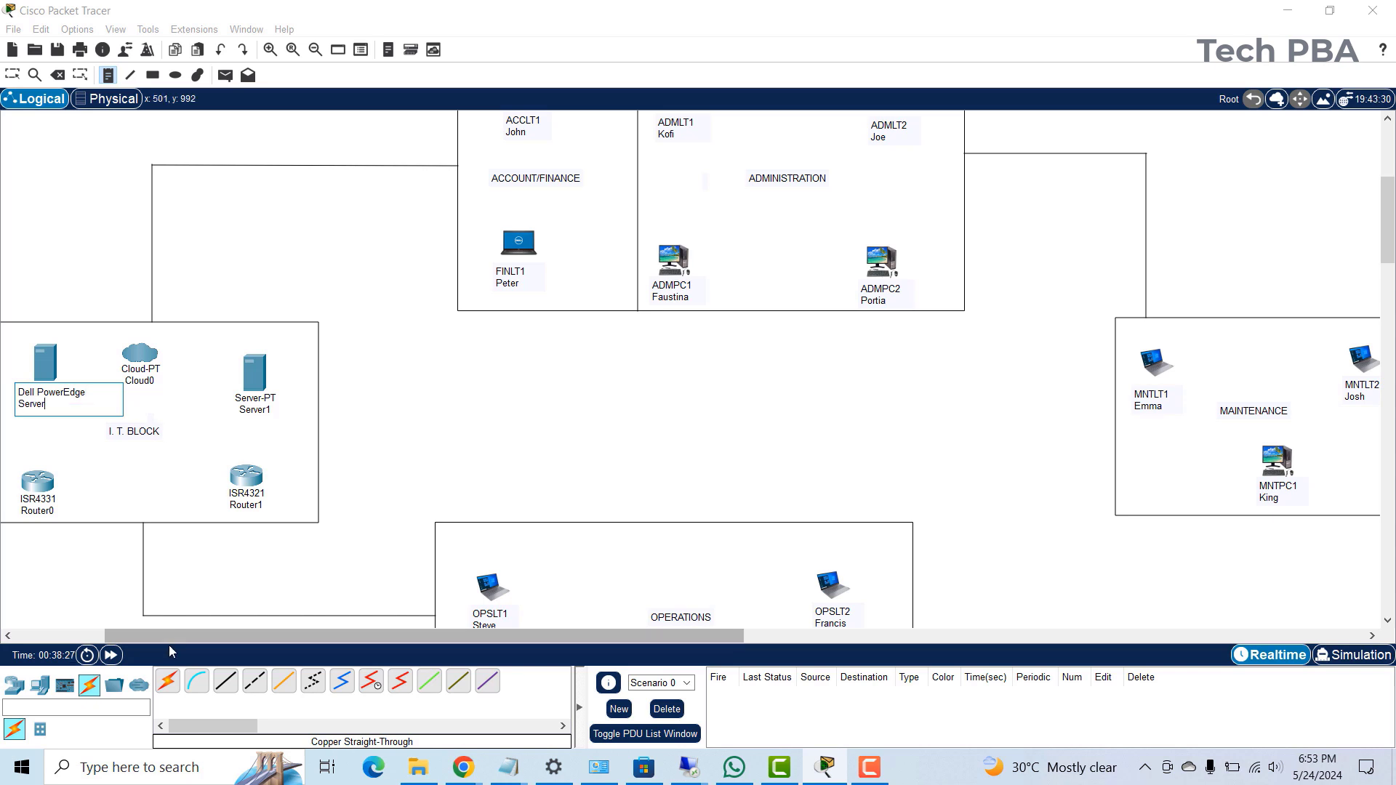
- Label the I. T. BLOCK's right-hand server HP Proliant Accounting Server on two lines
left_click(233, 394)
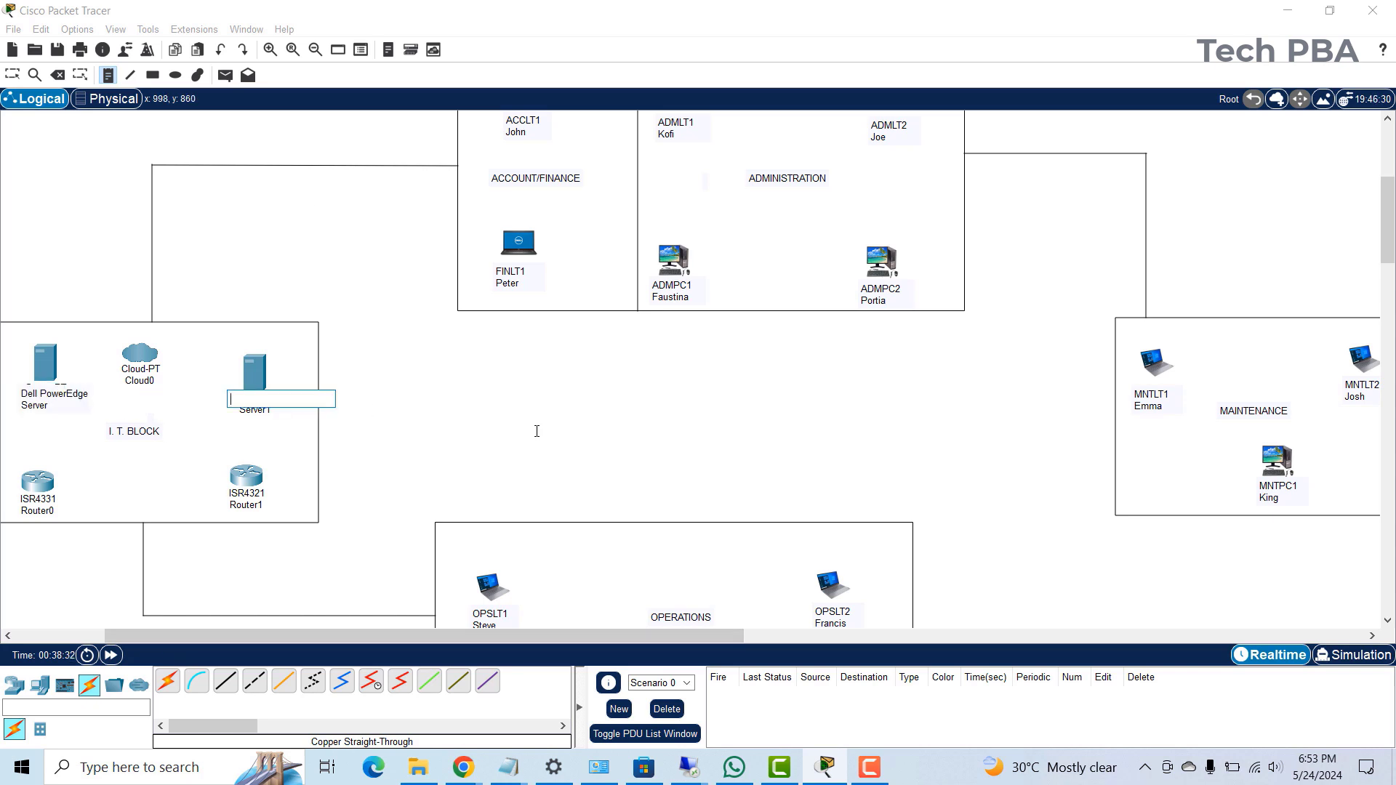
type("HP ")
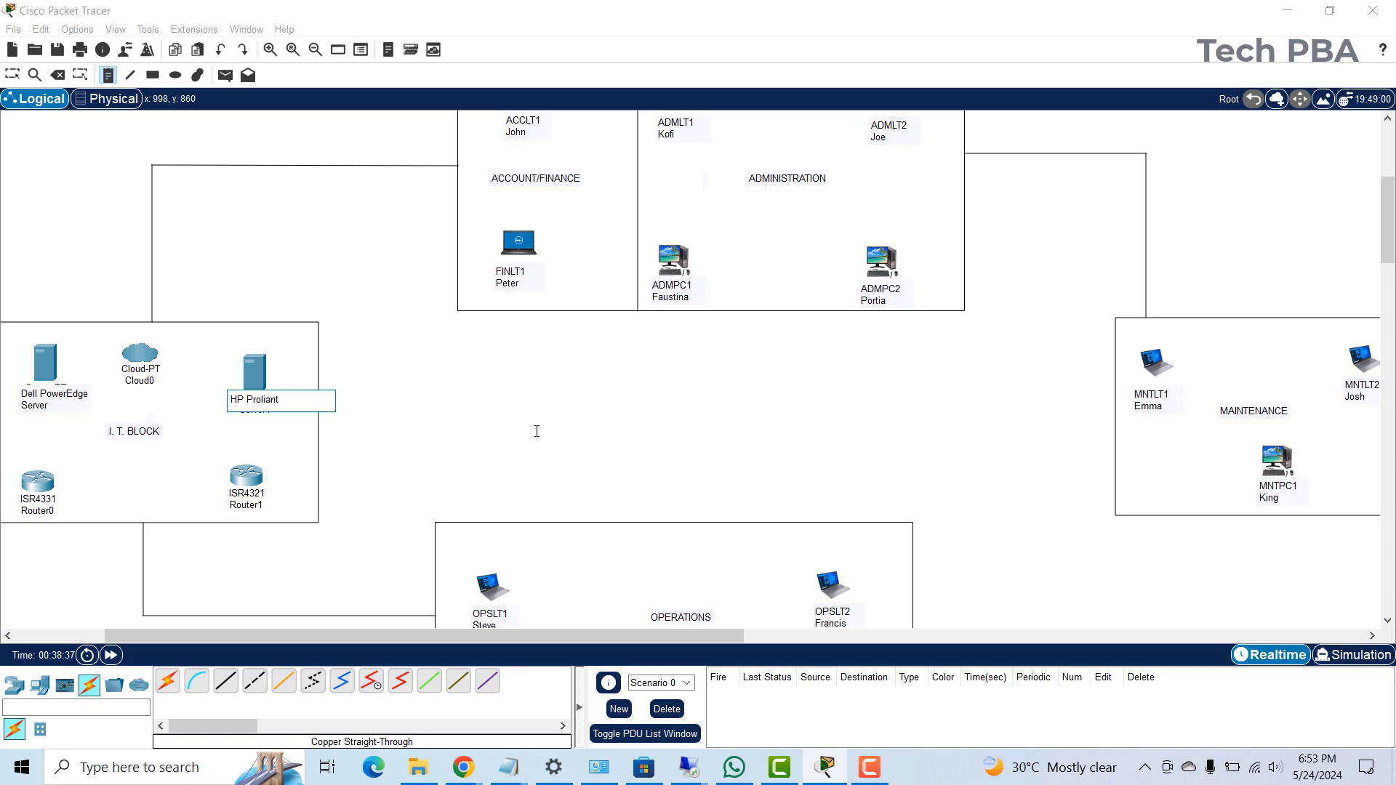
type("Proliant")
key("Return")
type("Server")
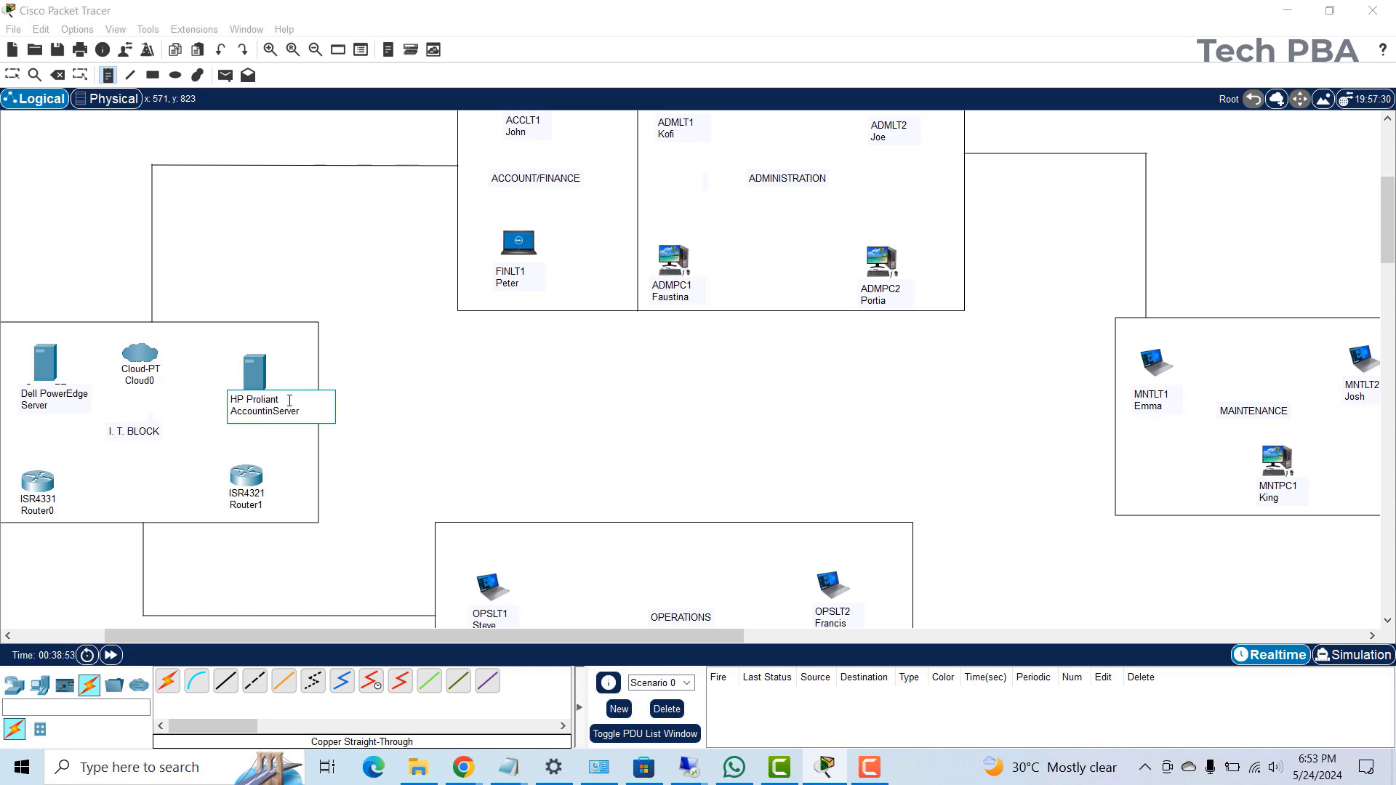
- Change the Dell server's label to read Dell PowerEdge File Server and nudge both server labels to cover the default device names
left_click(37, 401)
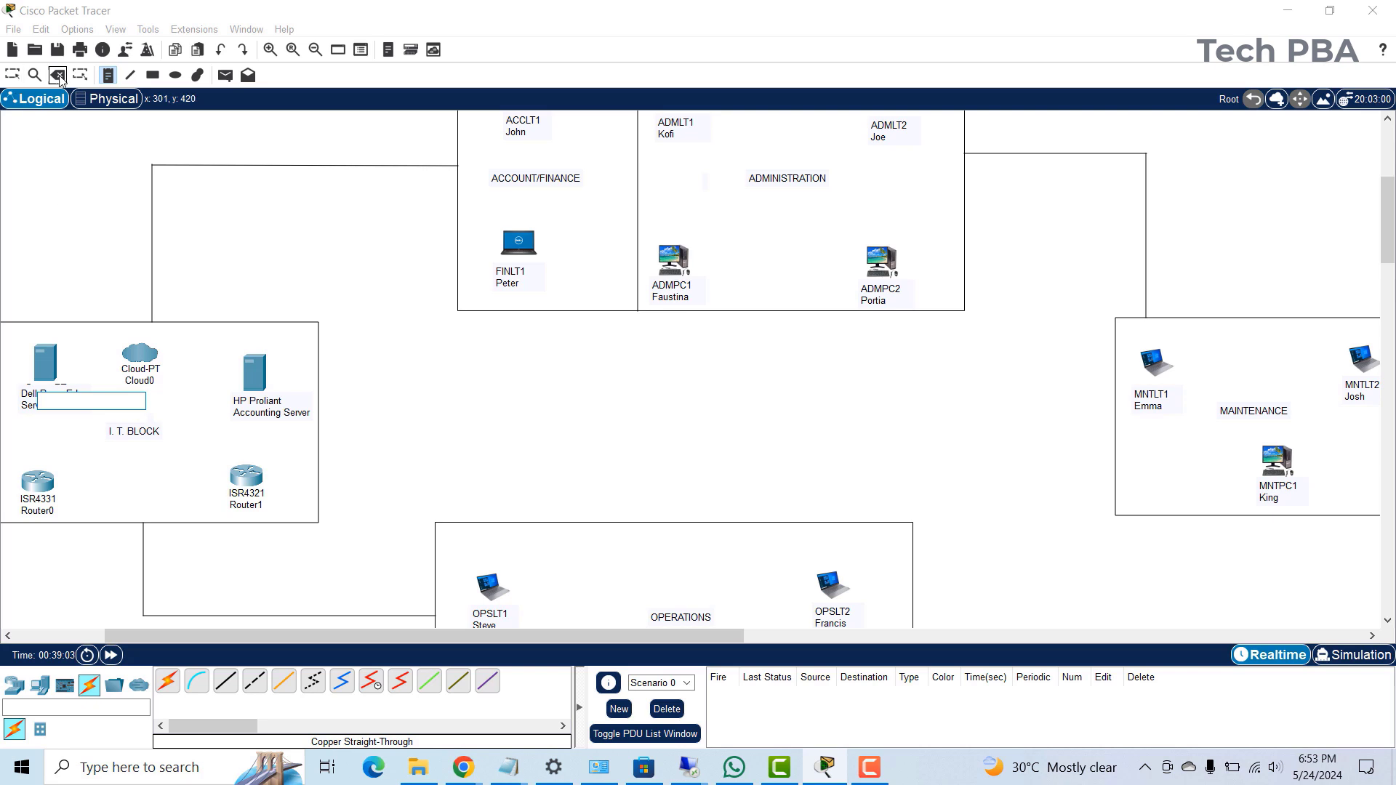
left_click(80, 75)
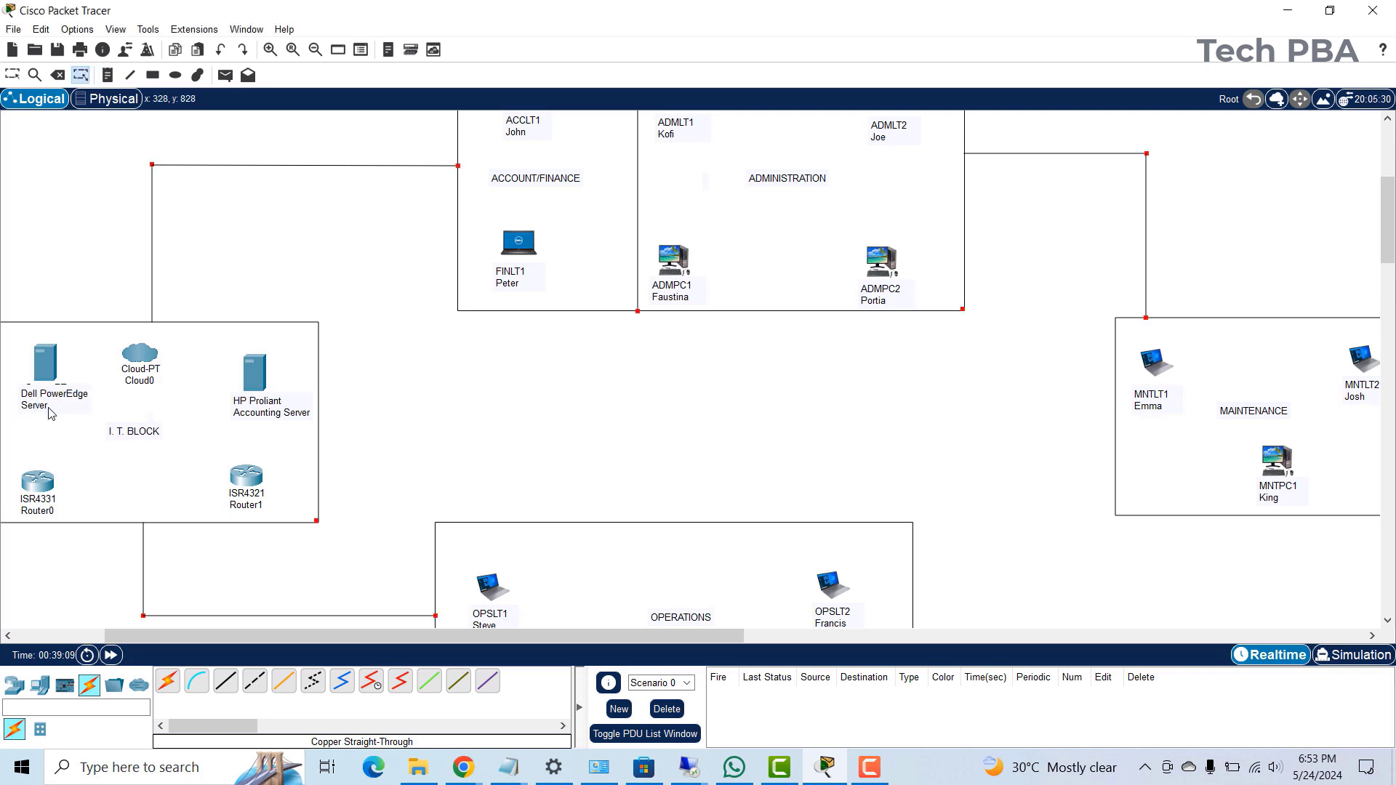
key("Escape")
double_click(43, 408)
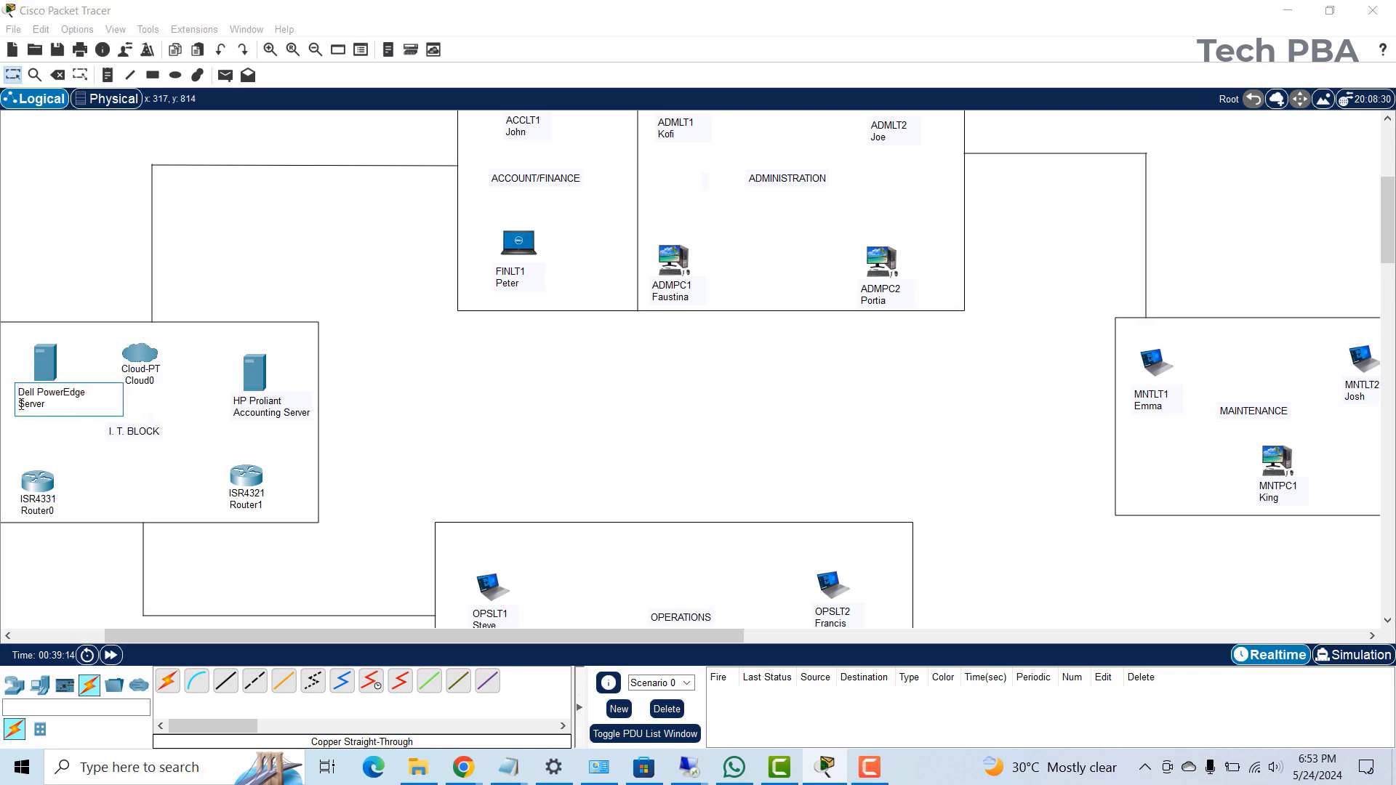
left_click(21, 404)
type("Email")
key("BackSpace")
key("BackSpace")
key("BackSpace")
key("BackSpace")
key("BackSpace")
type("File")
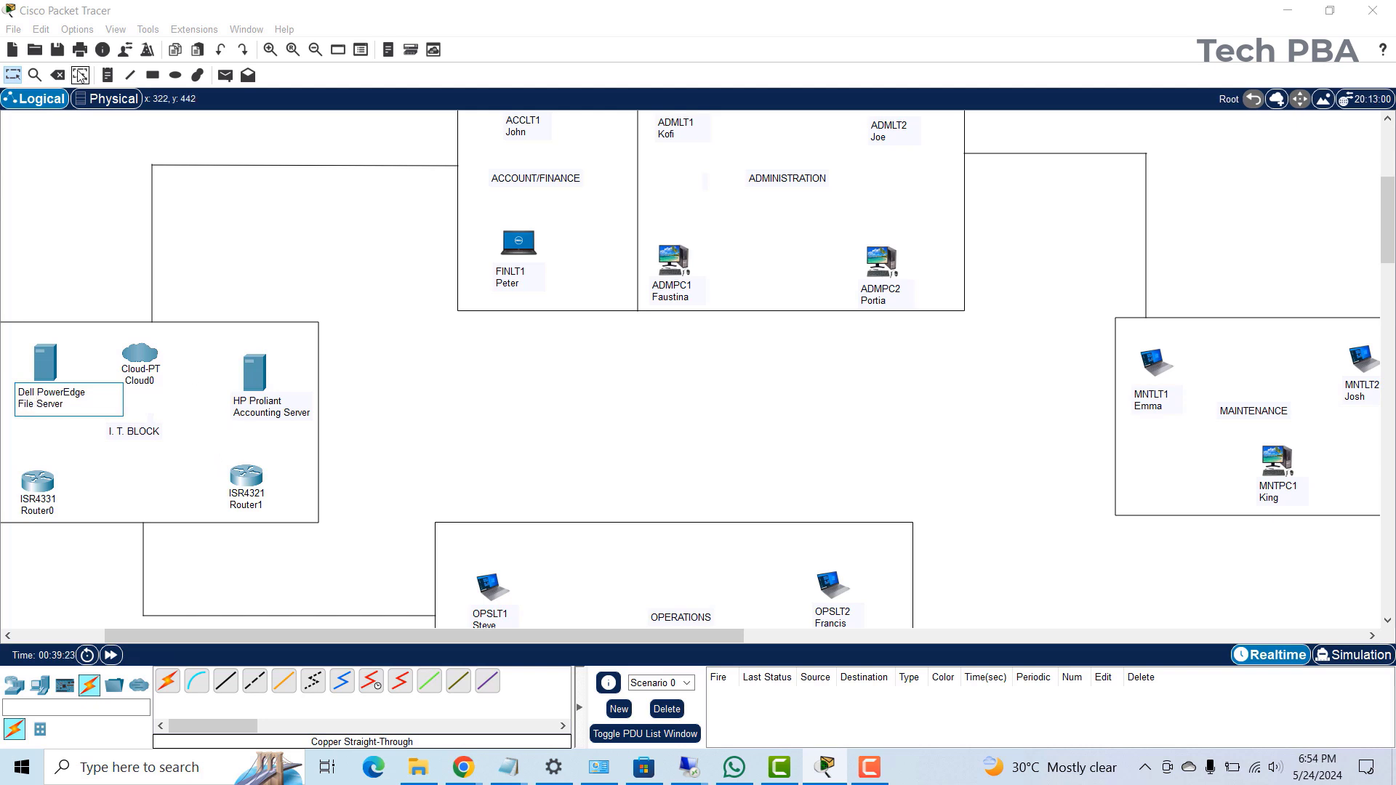
left_click(193, 425)
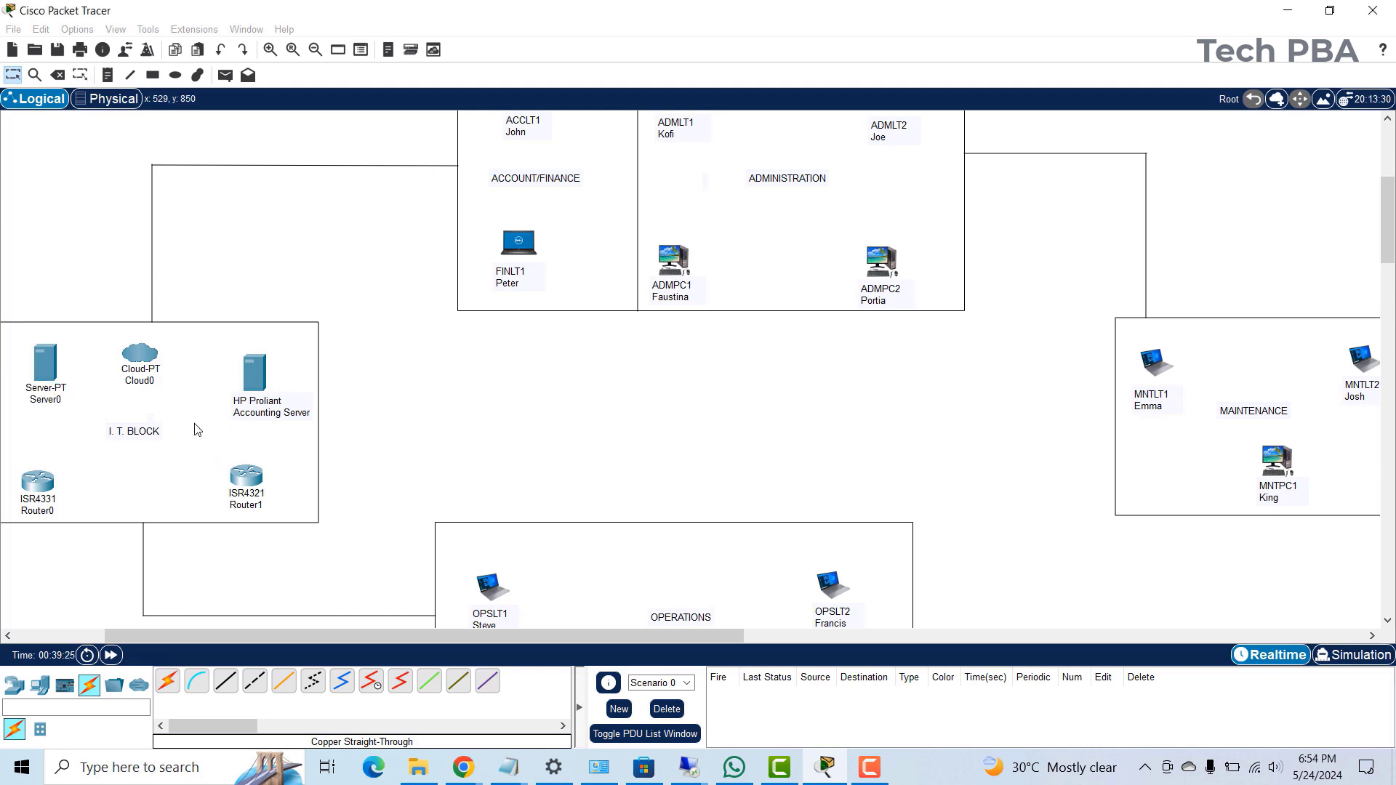
left_click(50, 404)
left_click(254, 408)
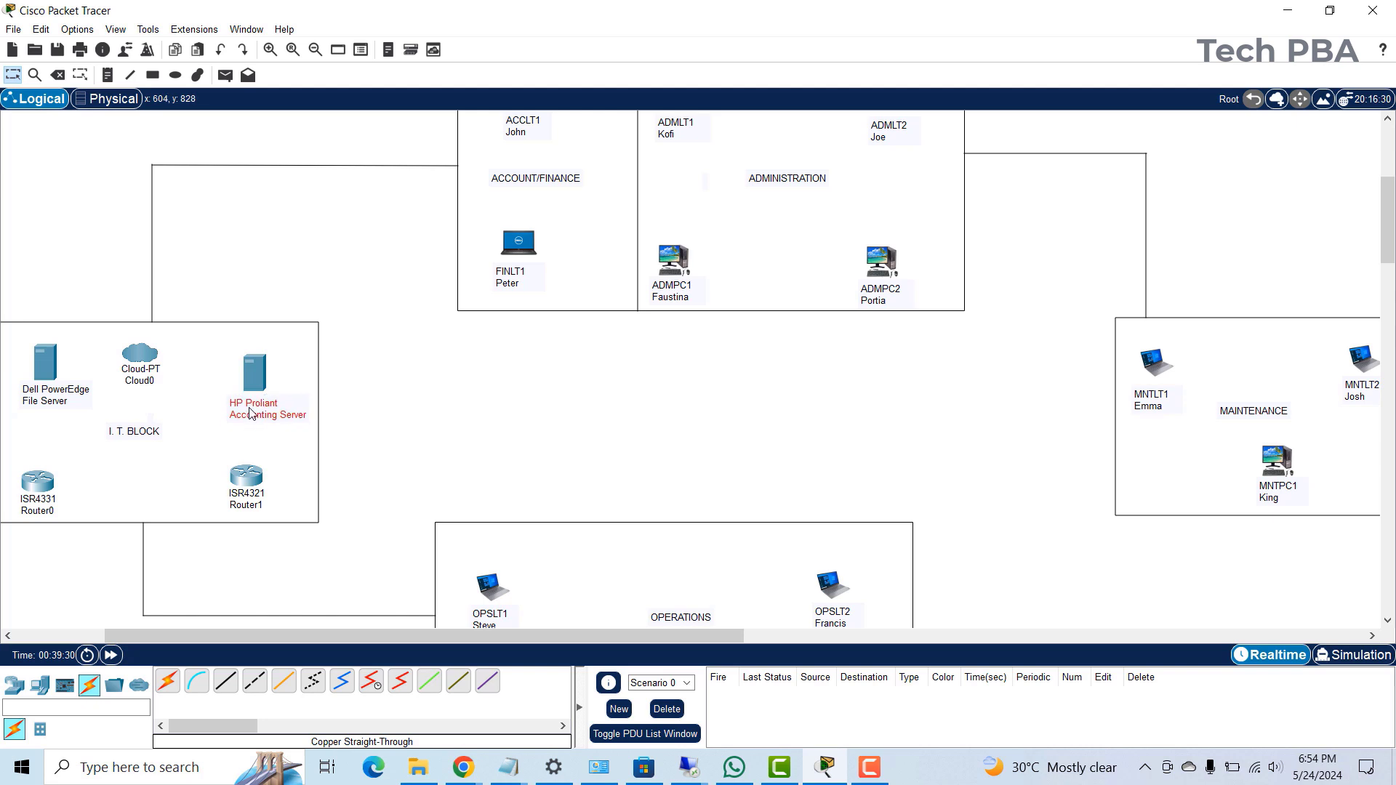
- Label the cloud between the two servers ISP 1 Fiber Internet on two lines, covering its default name
key("n")
left_click(139, 380)
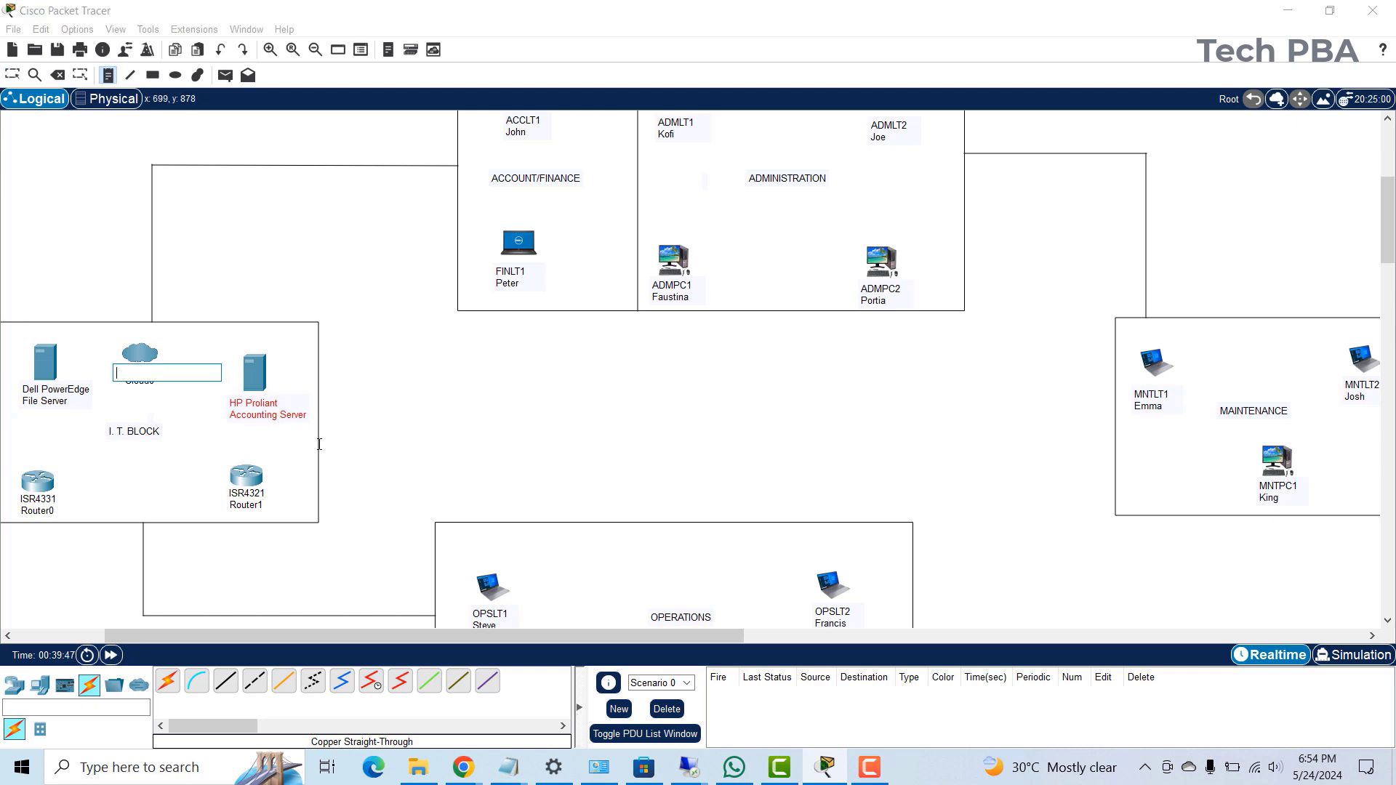
type("ISP")
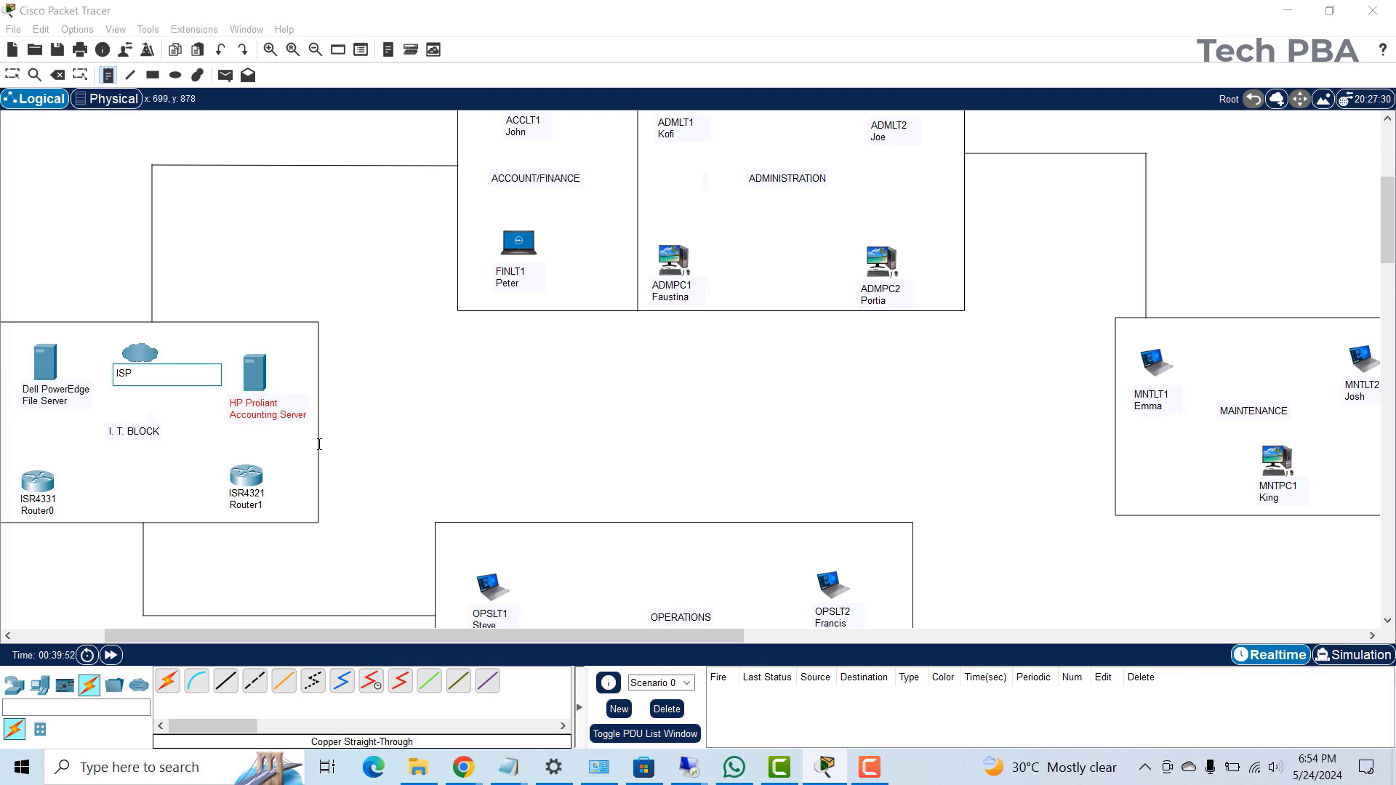
type(" 1")
key("Return")
left_click(13, 75)
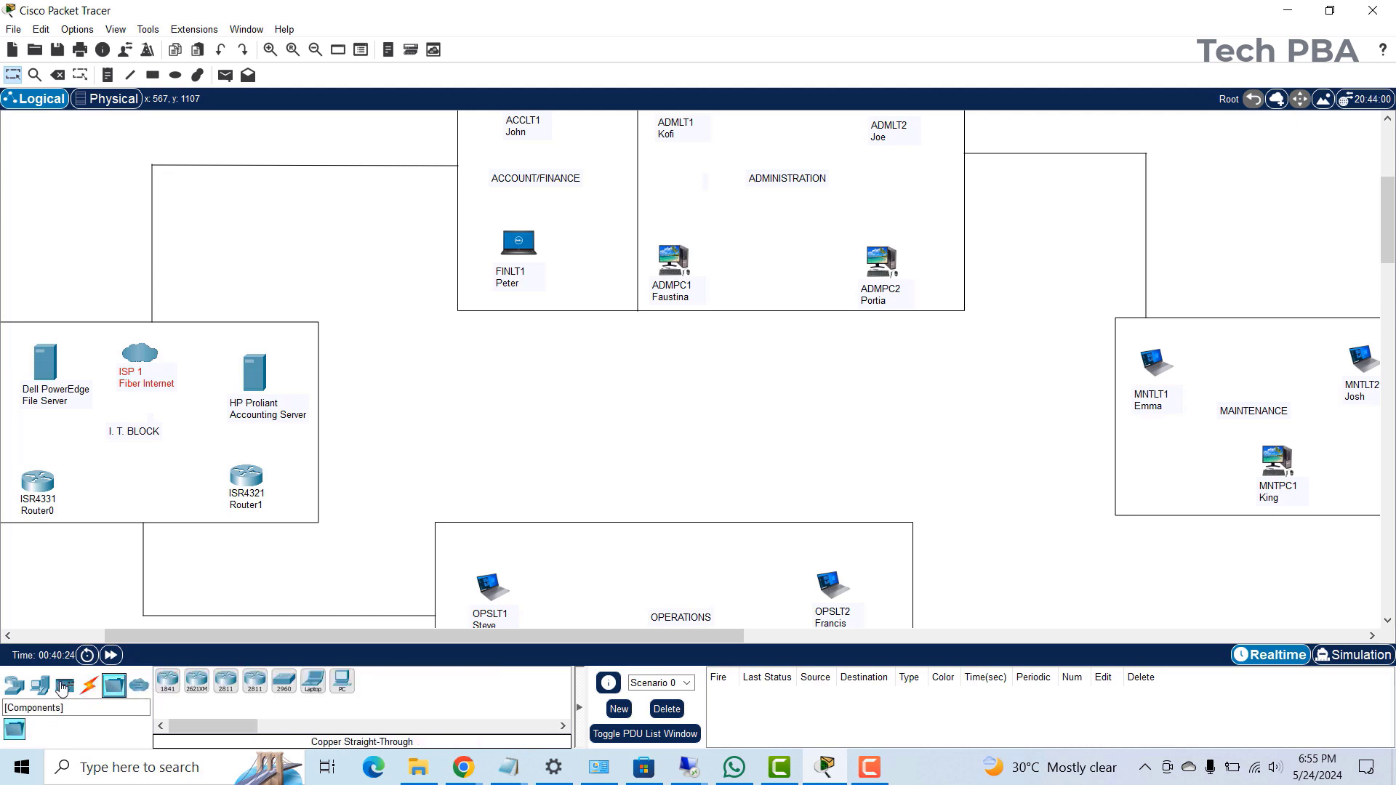
- Place a second PT-Cloud between the two routers in the I. T. BLOCK
left_click(40, 685)
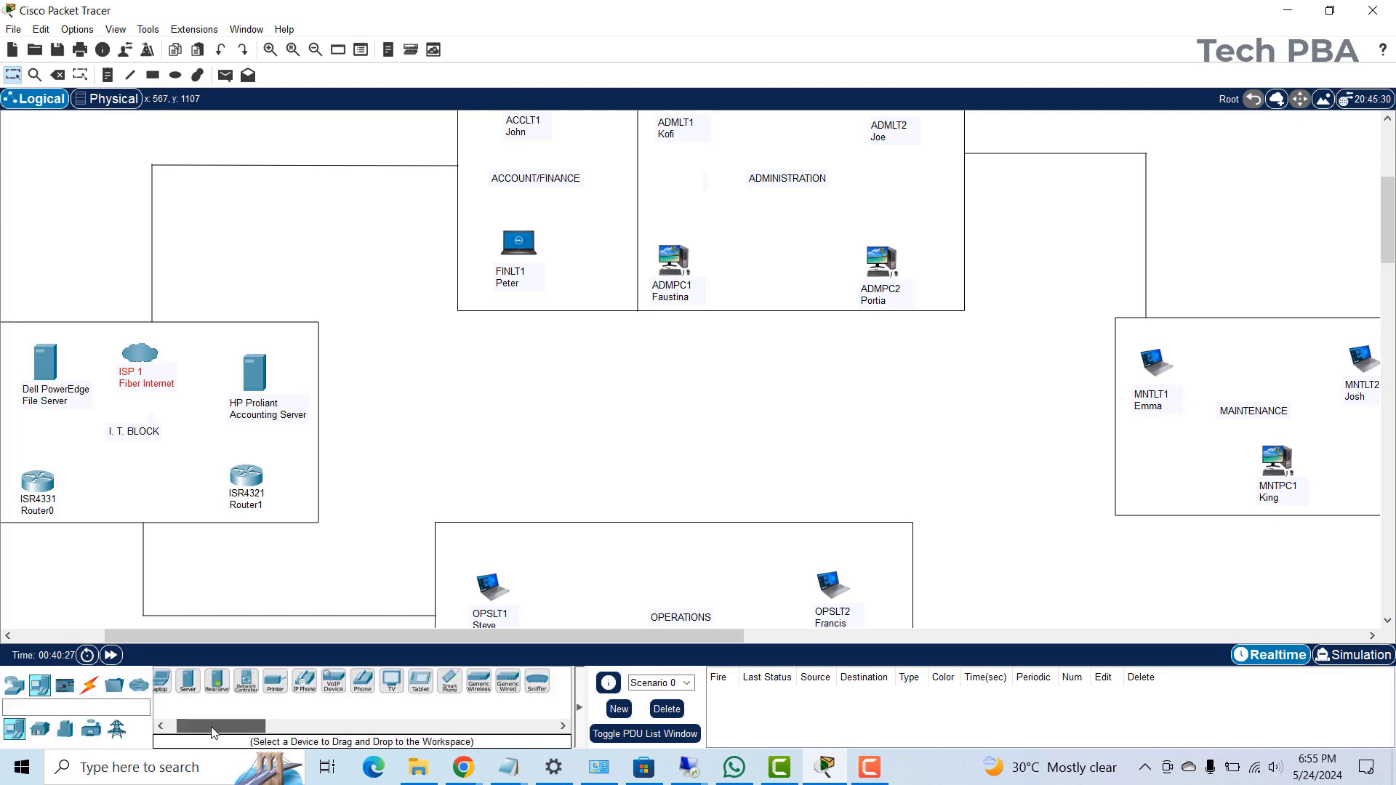
left_click(14, 685)
left_click(138, 729)
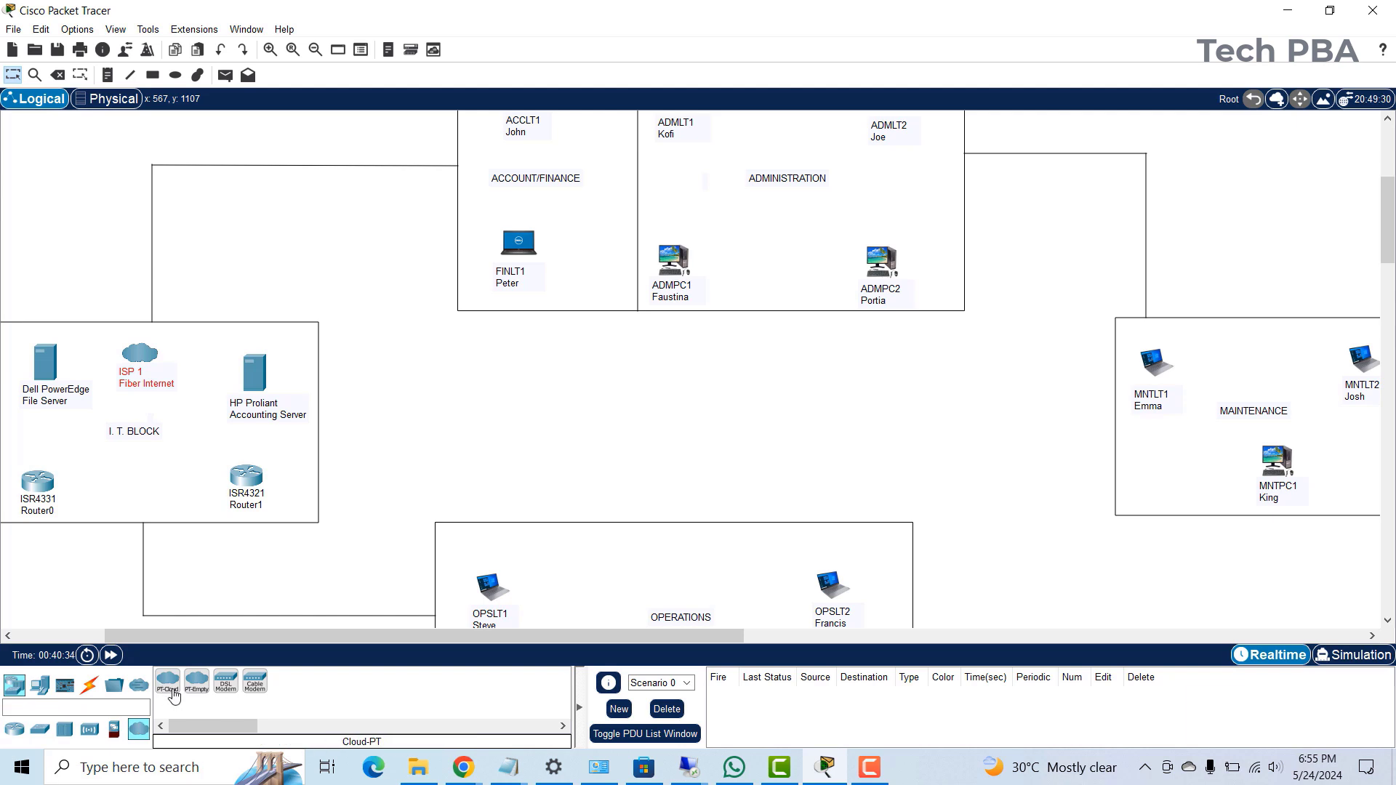
left_click(196, 682)
left_click(129, 480)
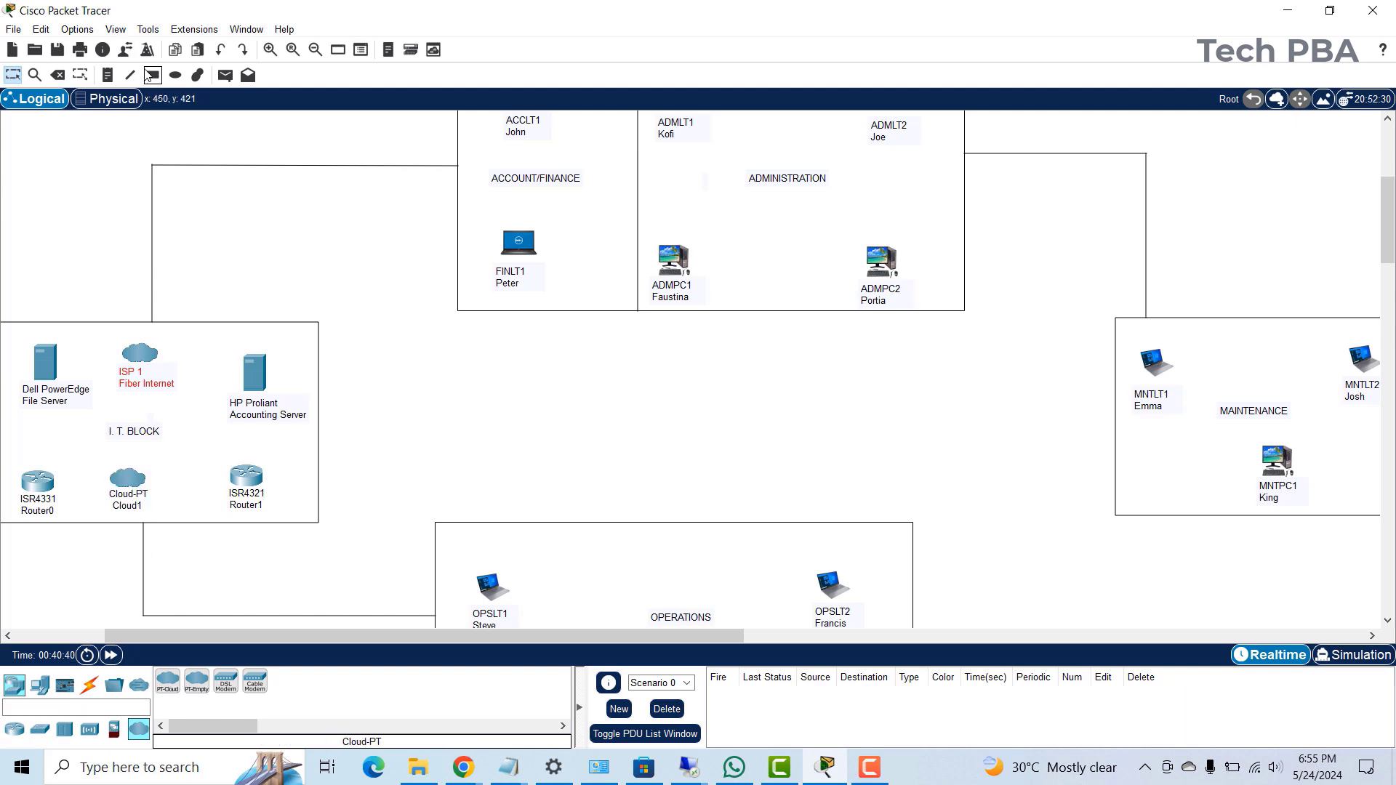
- Label the cloud between the routers ISP 2 Broadband Internet on two lines
left_click(107, 75)
left_click(105, 495)
type("IS")
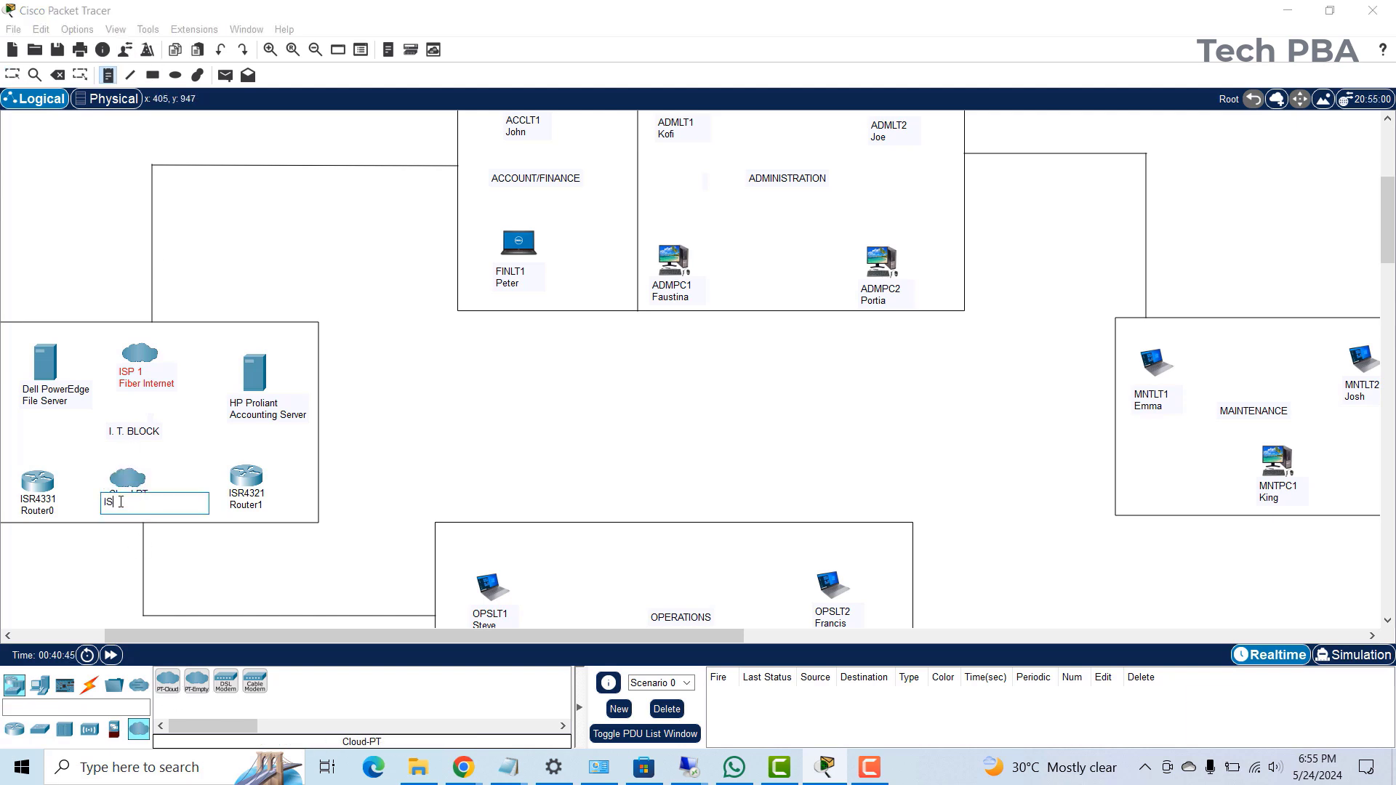
type("P 2")
key("Return")
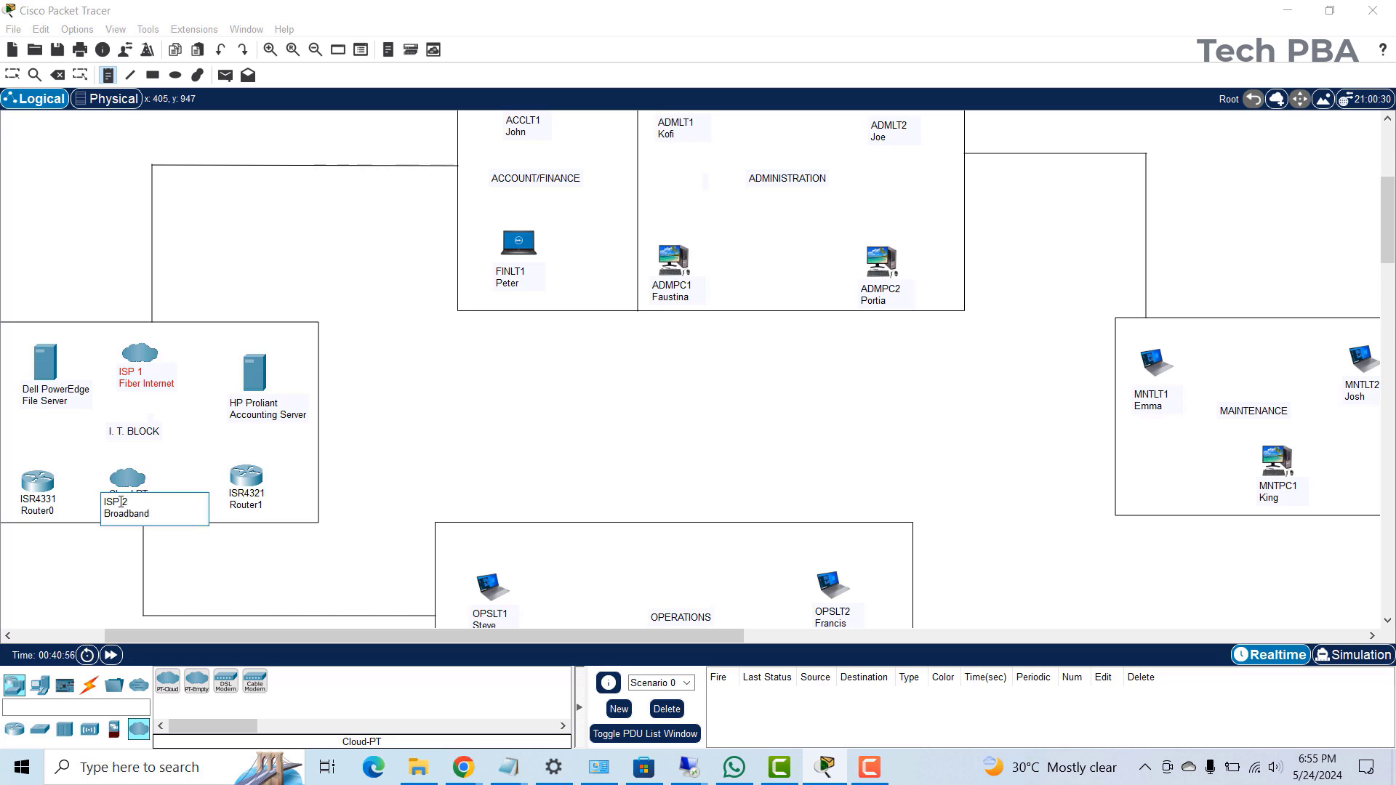
left_click(177, 524)
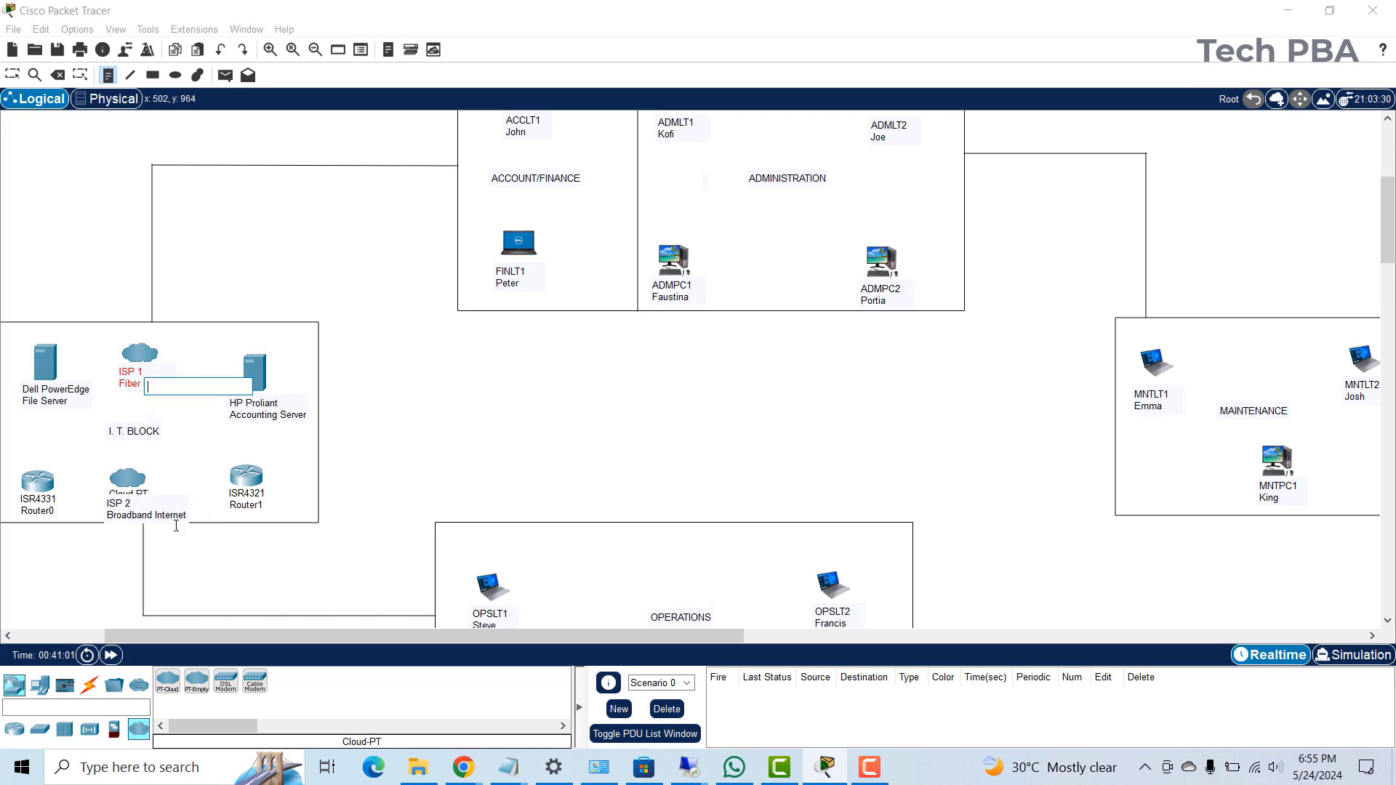
- Reposition the ISP 2 label over its cloud's default name and shift the ISP 1 label slightly left
left_click(12, 75)
left_click_drag(121, 512, 114, 506)
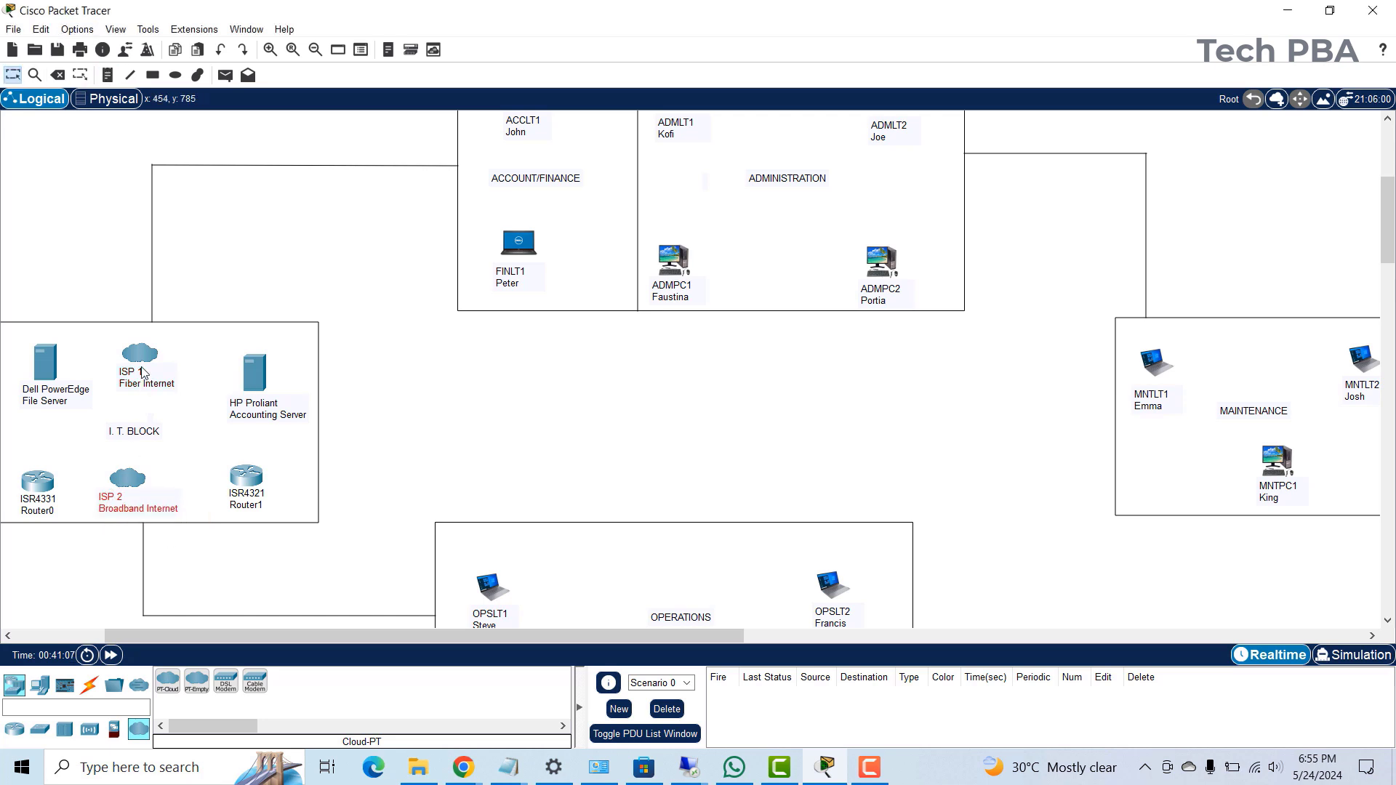
left_click_drag(145, 377, 140, 378)
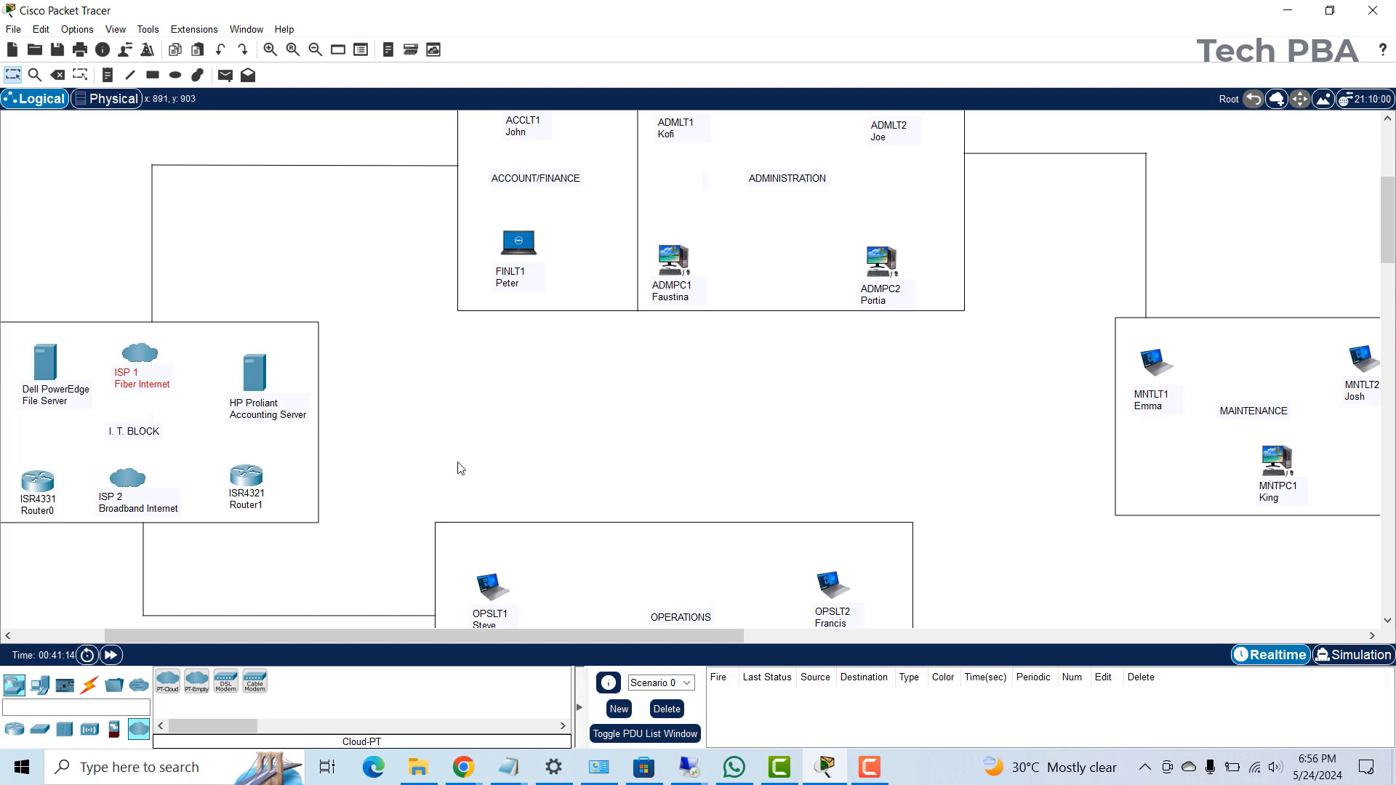
- Place a printer in the ADMINISTRATION area between ADMPC1 and ADMPC2
scroll(835, 477, "down", 3)
scroll(835, 476, "up", 1)
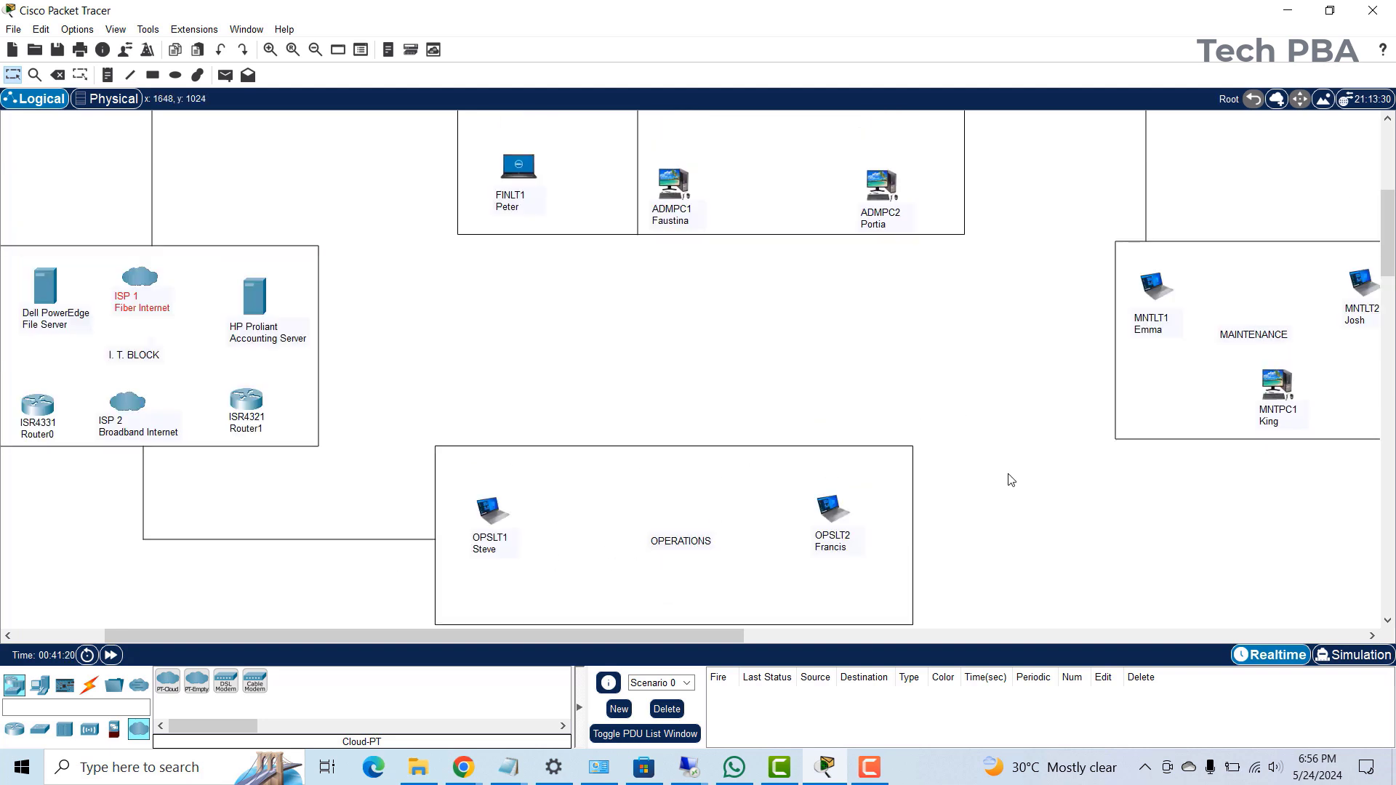
scroll(1010, 480, "up", 2)
scroll(1010, 480, "down", 1)
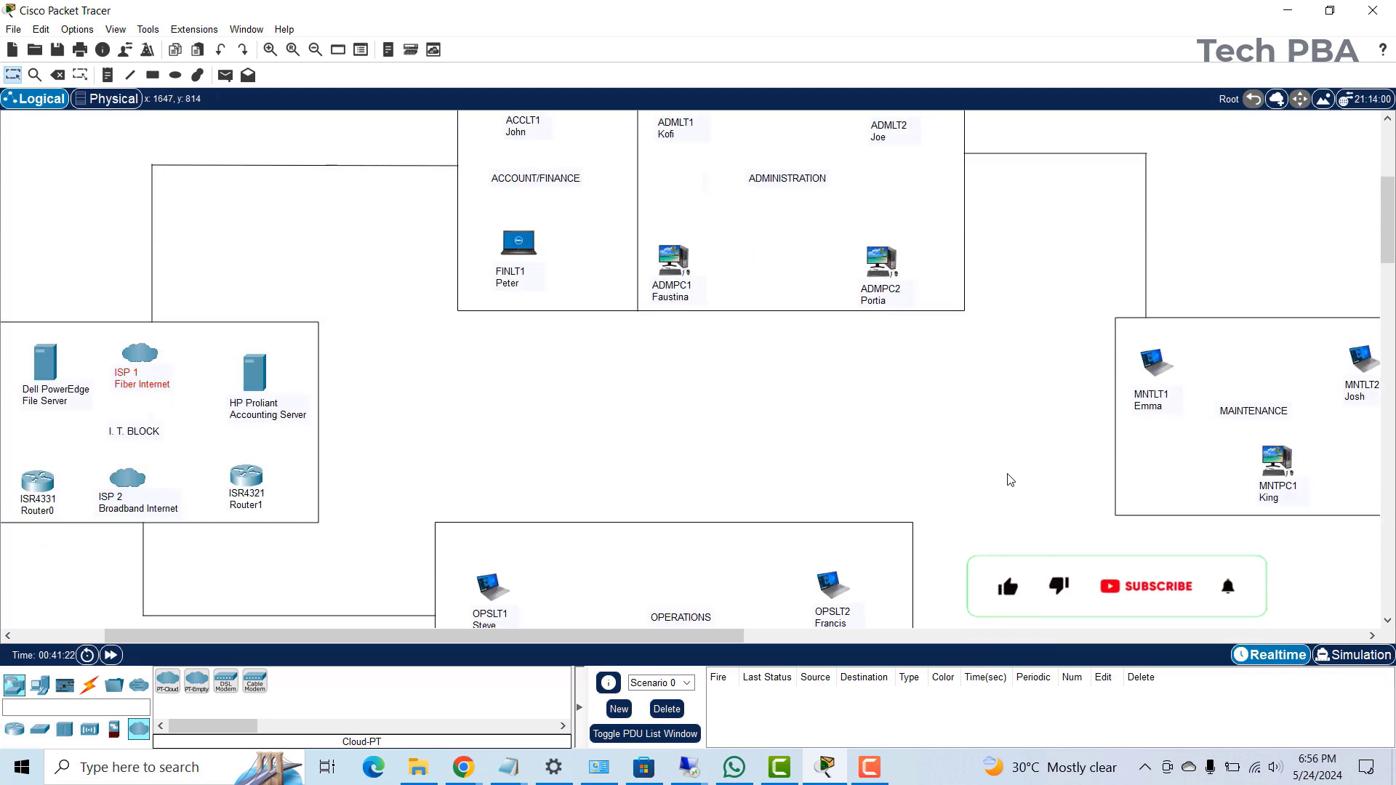
scroll(1010, 480, "down", 1)
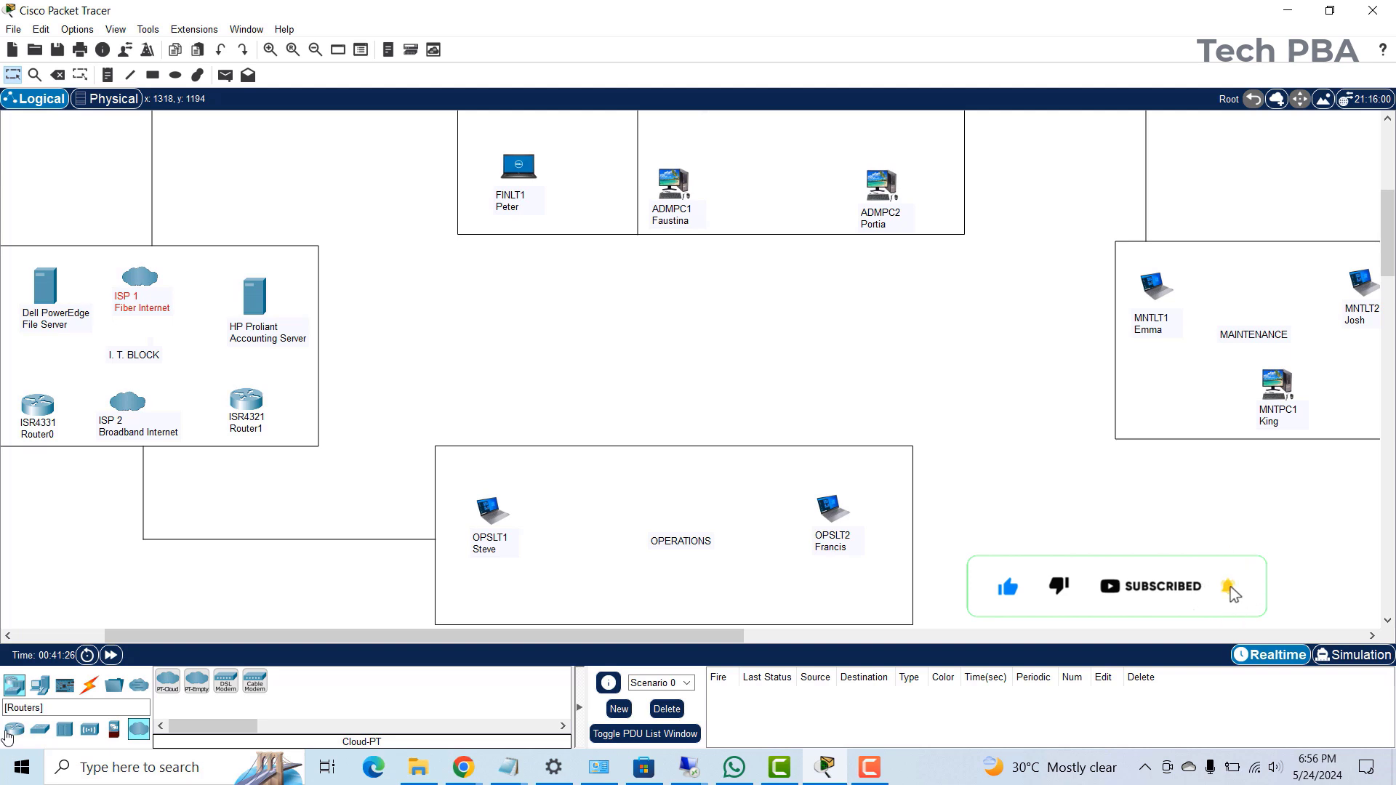
left_click(40, 686)
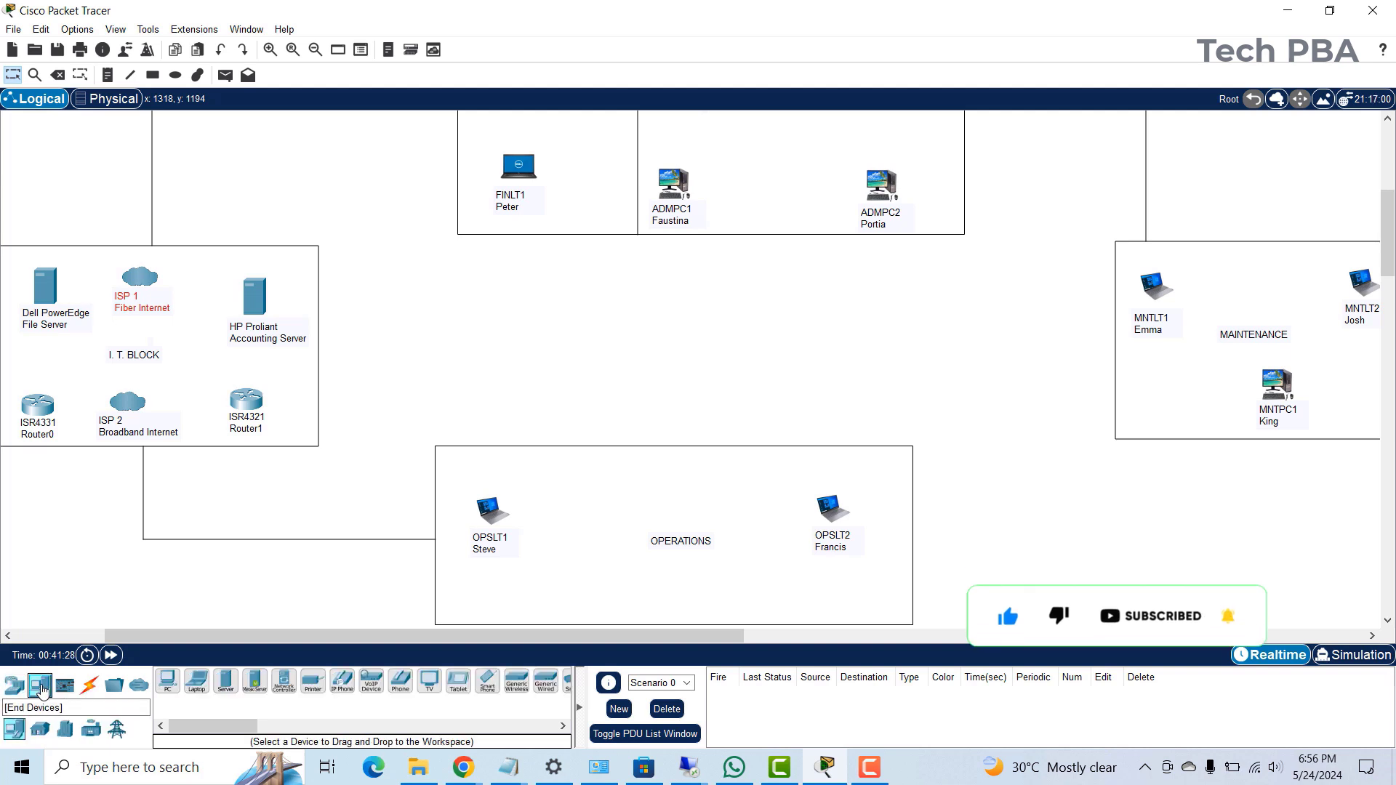
left_click(313, 685)
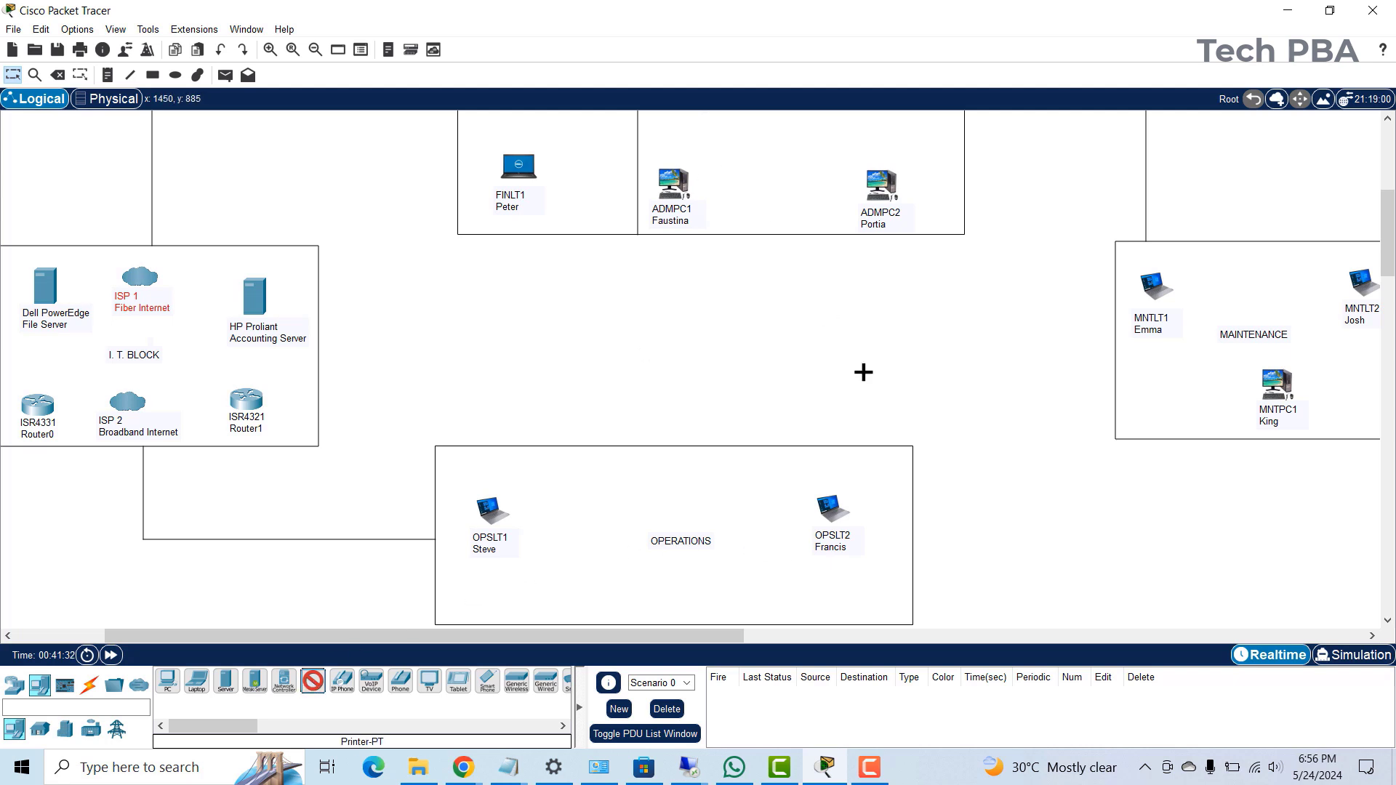
scroll(854, 370, "up", 2)
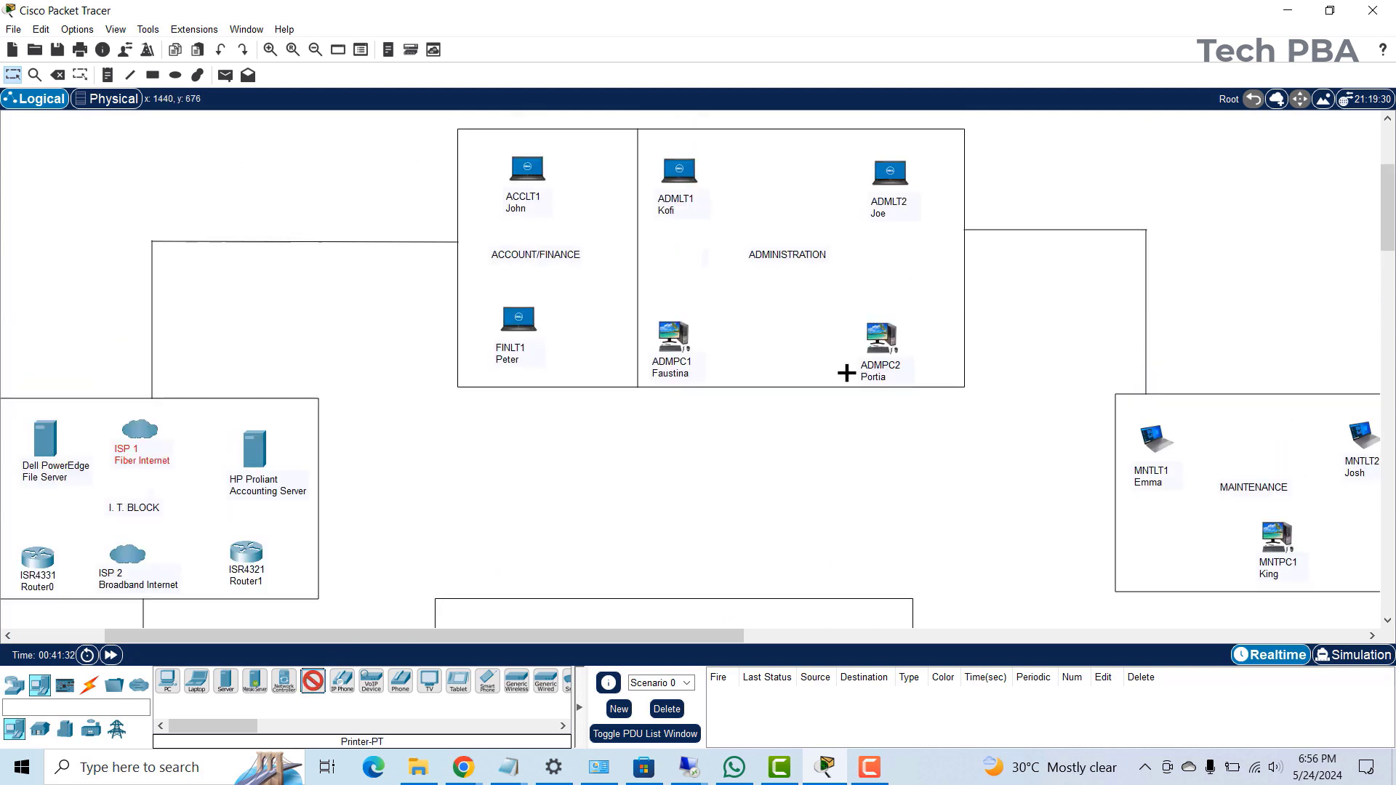
left_click(766, 335)
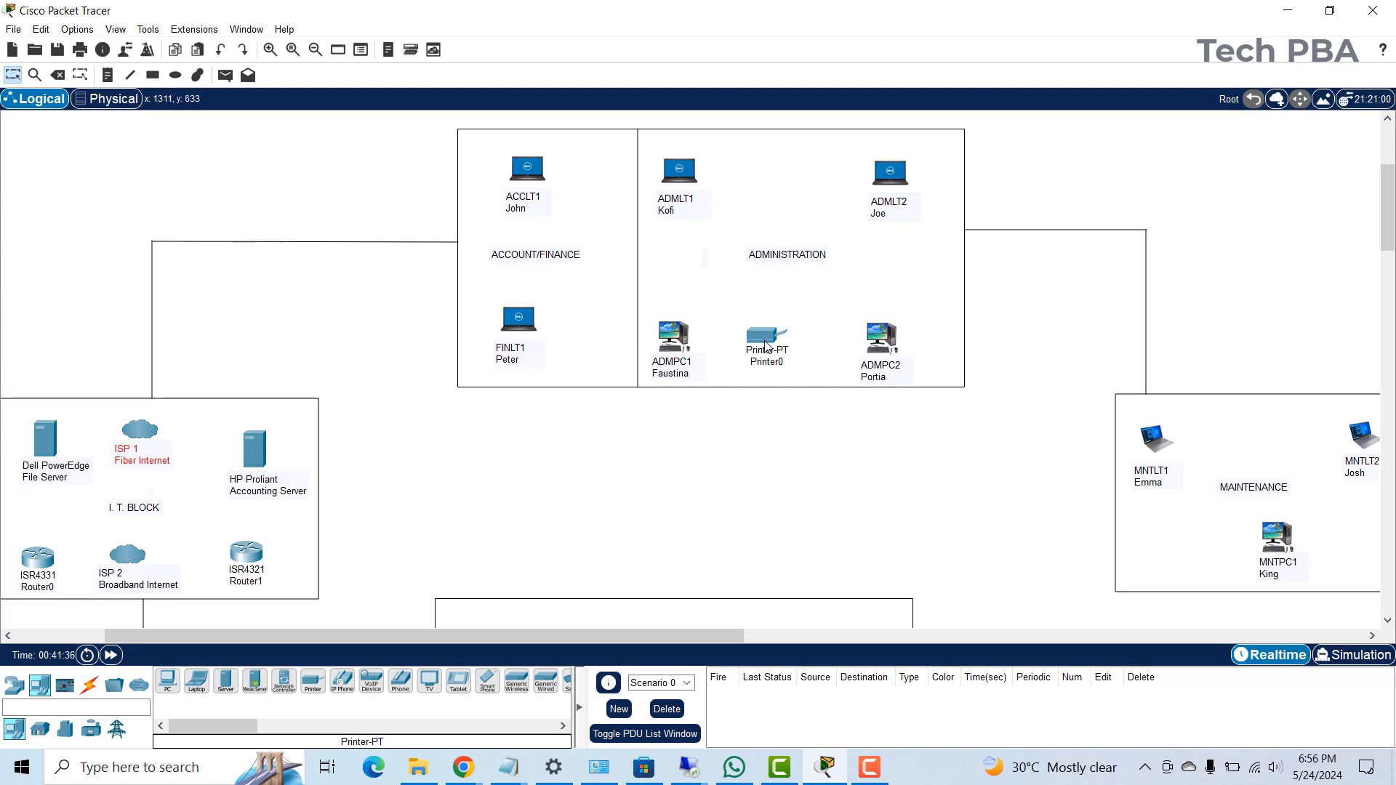
- Replace the ADMINISTRATION printer's logical view icon with the canon_2425i image from the YouTube pictures folder
left_click(765, 339)
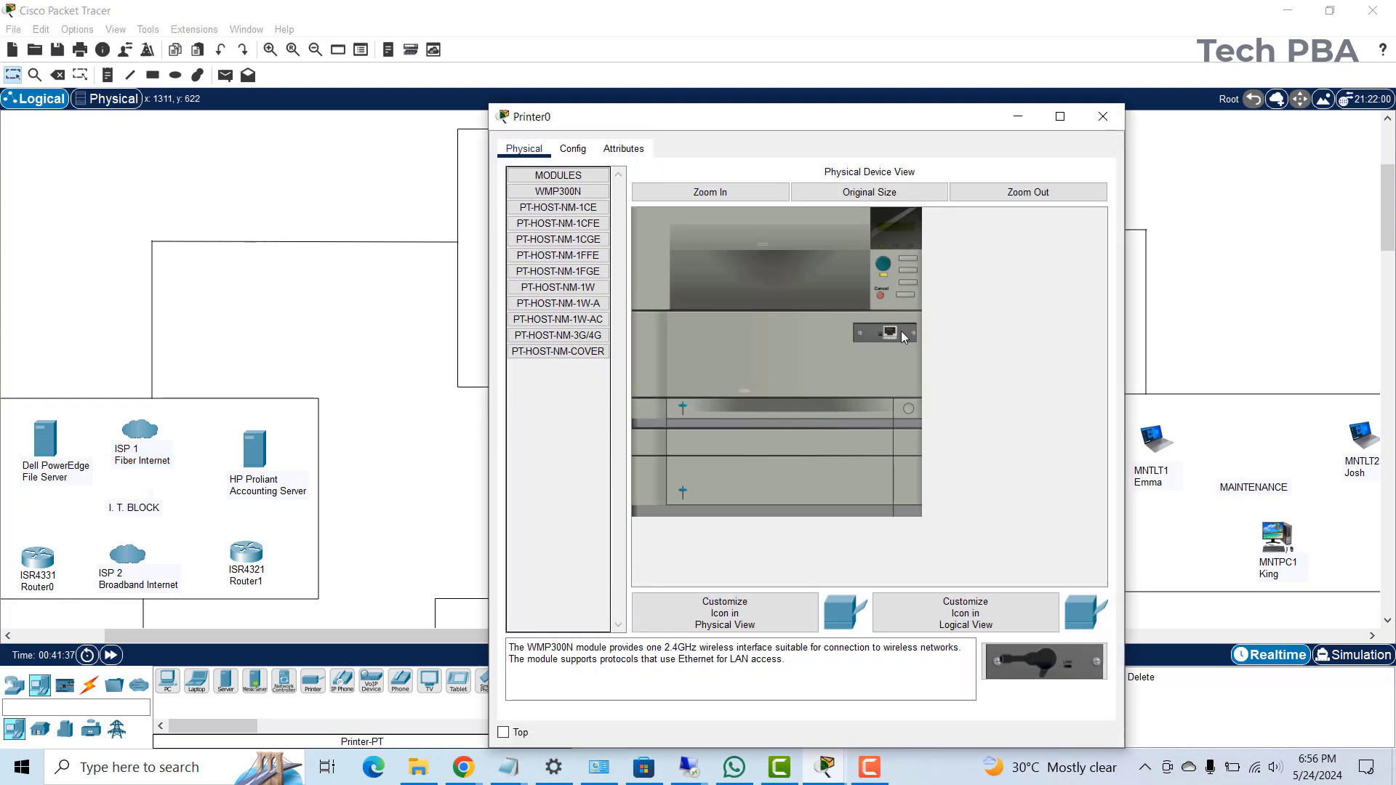
left_click(976, 614)
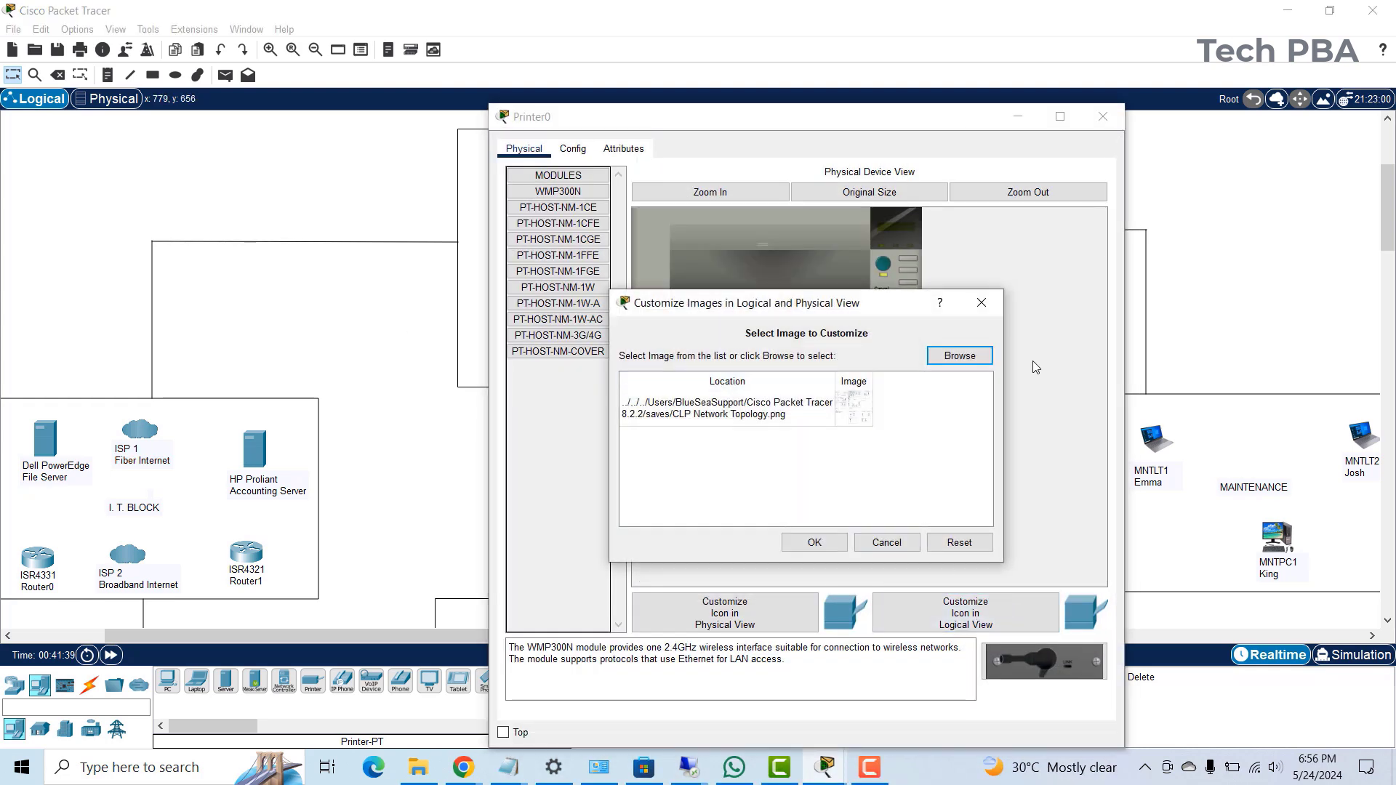
left_click(962, 357)
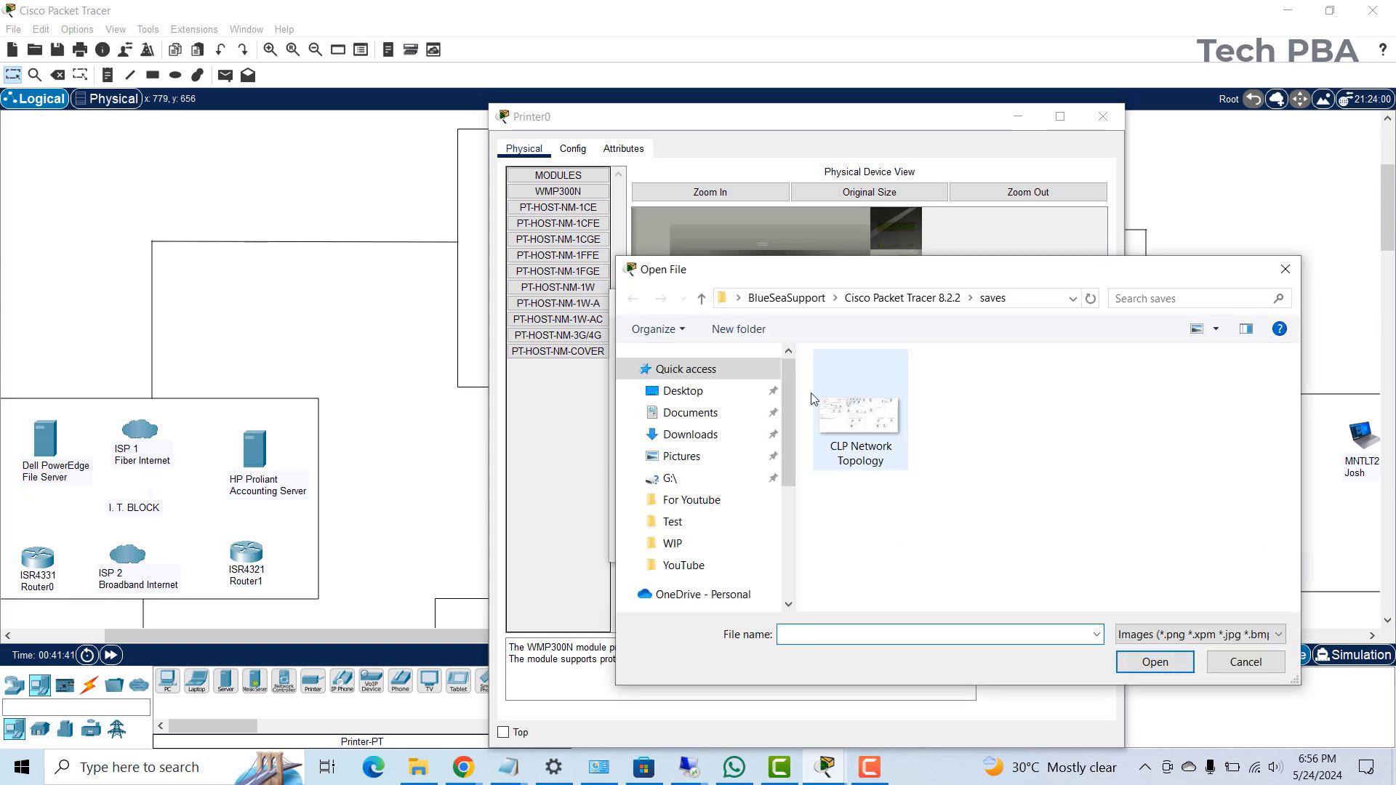
left_click(692, 566)
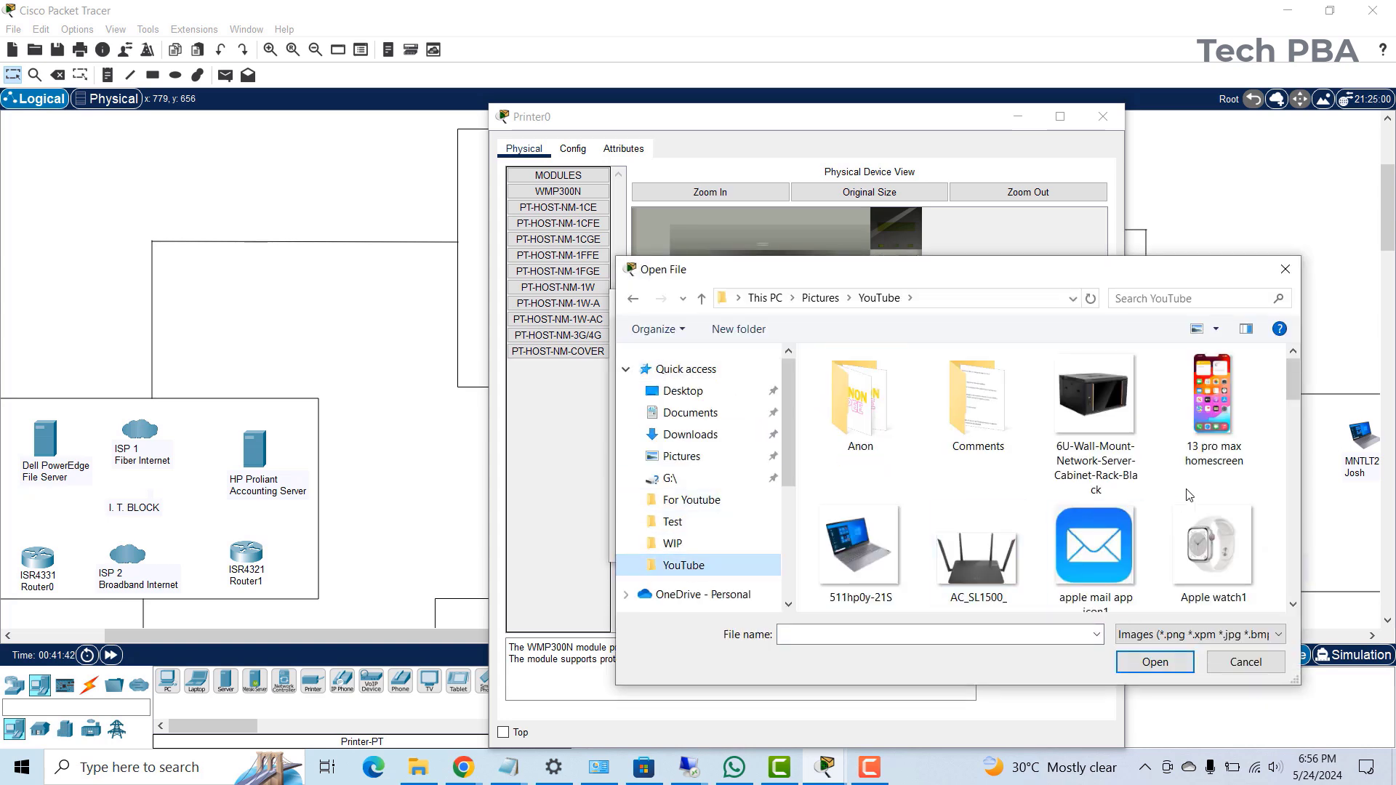
left_click_drag(1293, 384, 1289, 413)
left_click(983, 473)
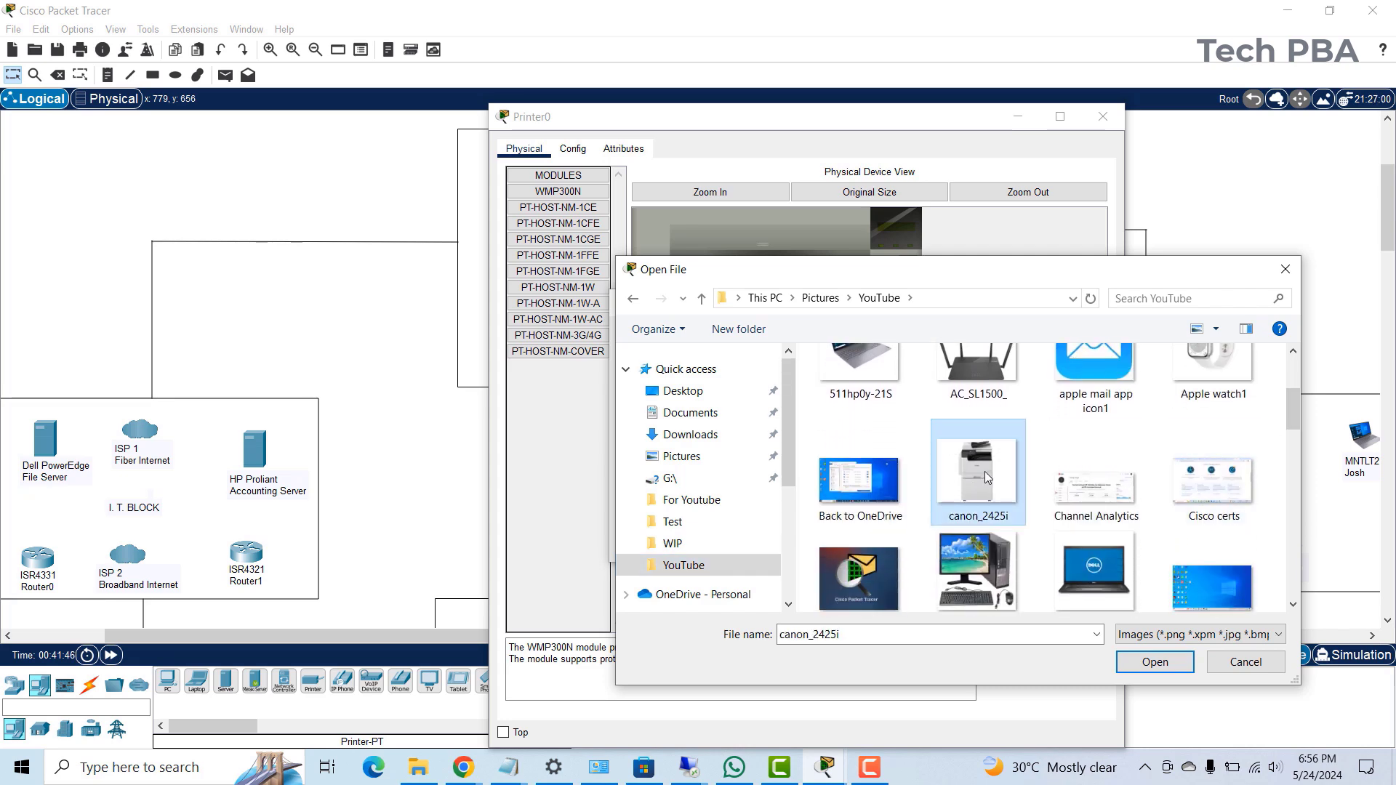
left_click(1156, 662)
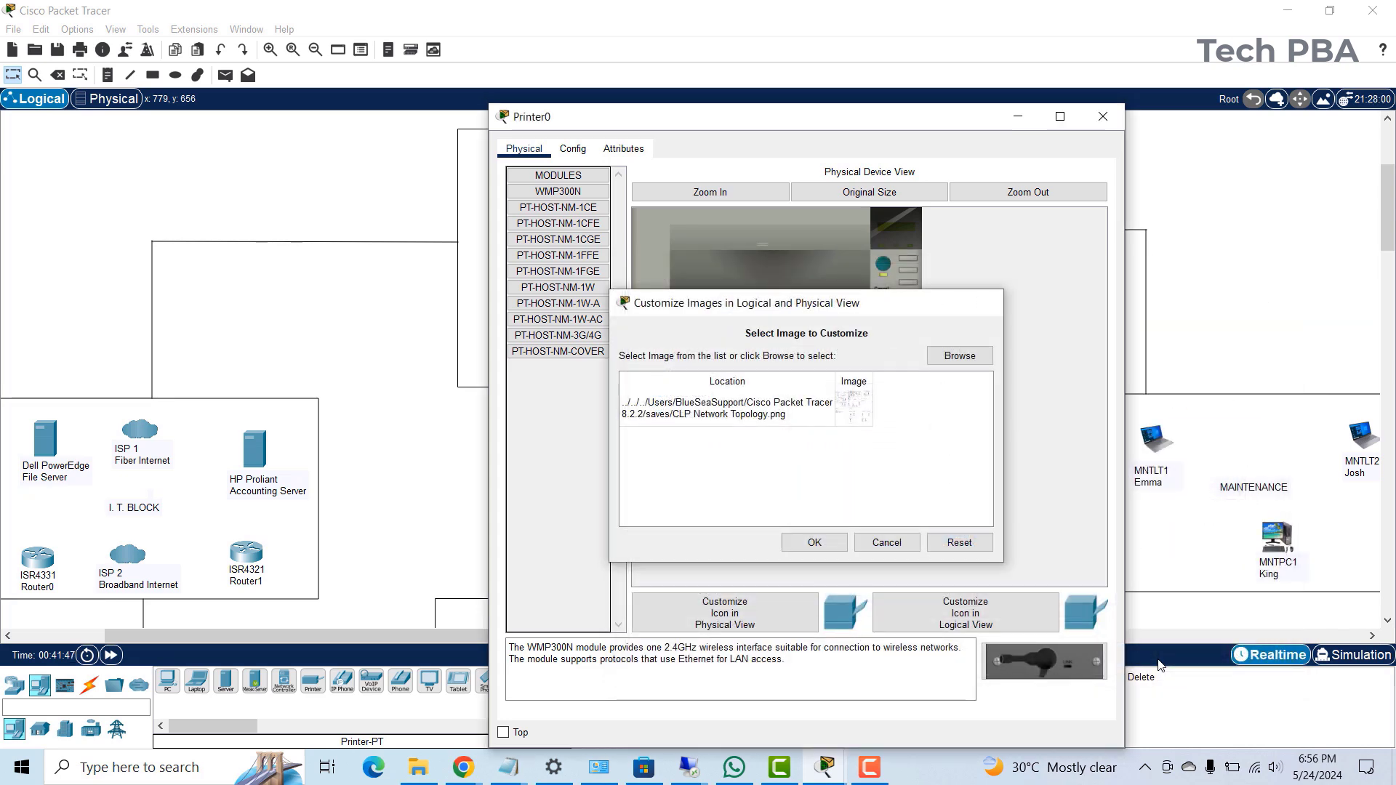
left_click(804, 540)
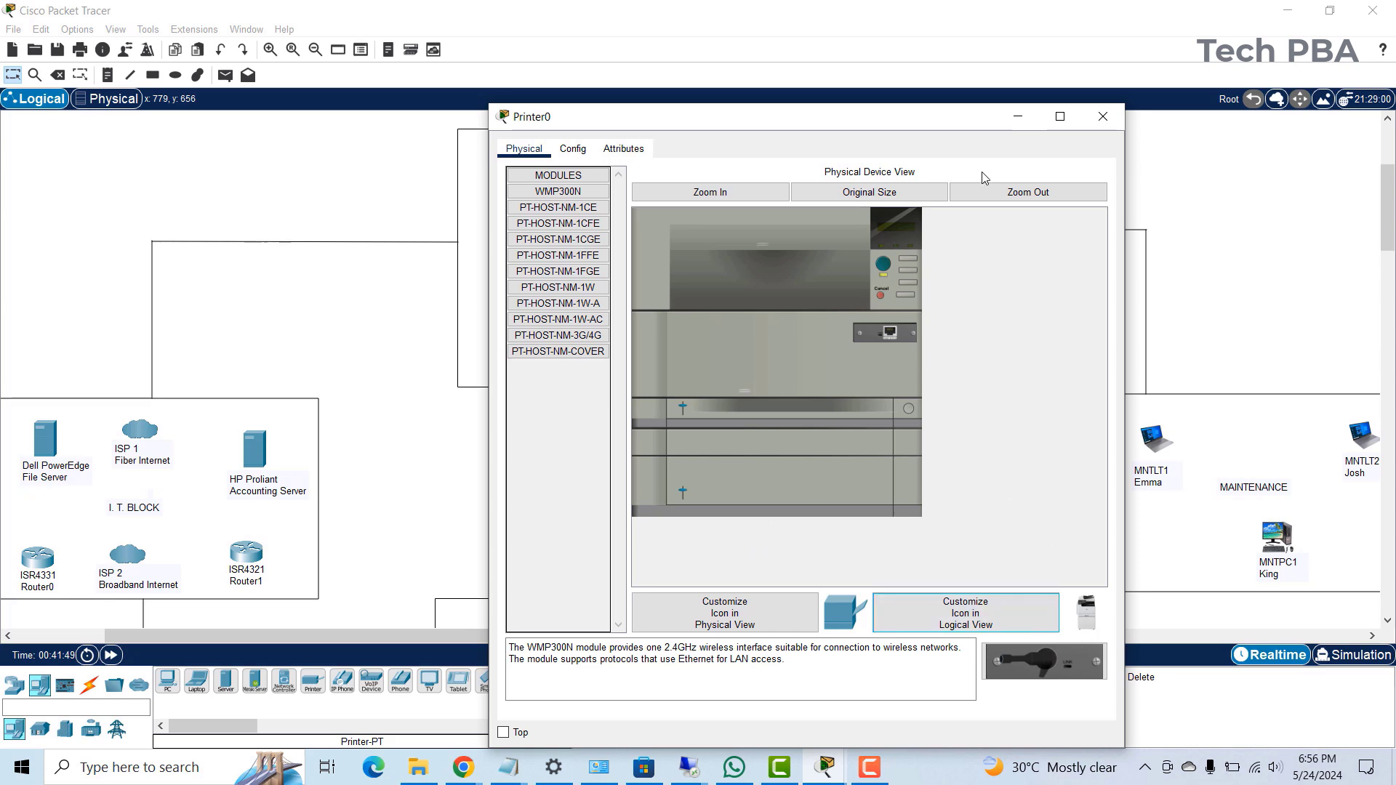
left_click(1115, 125)
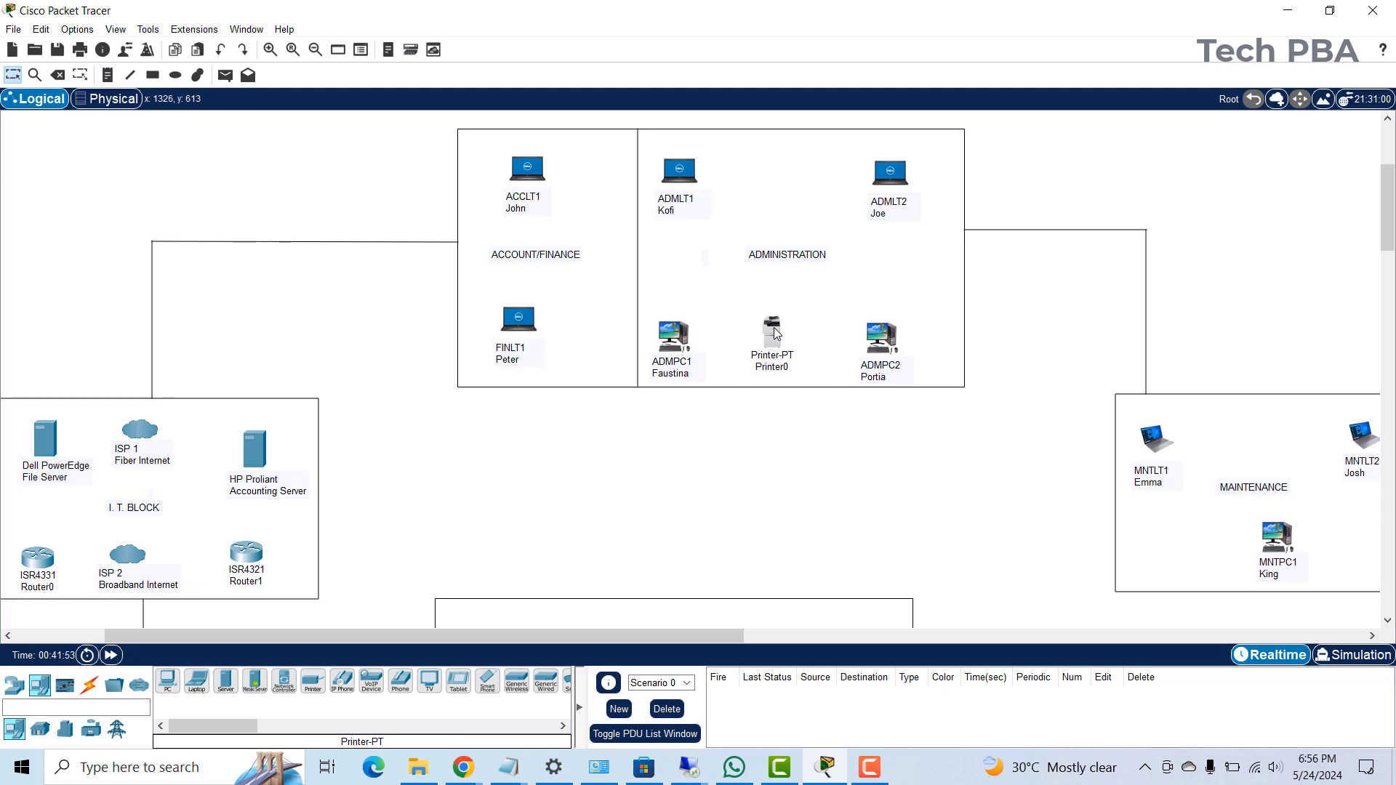
- Label the ADMINISTRATION printer Canon IR 2425i and Printer/Copier on two lines, positioned over its default name
left_click(106, 75)
left_click(749, 356)
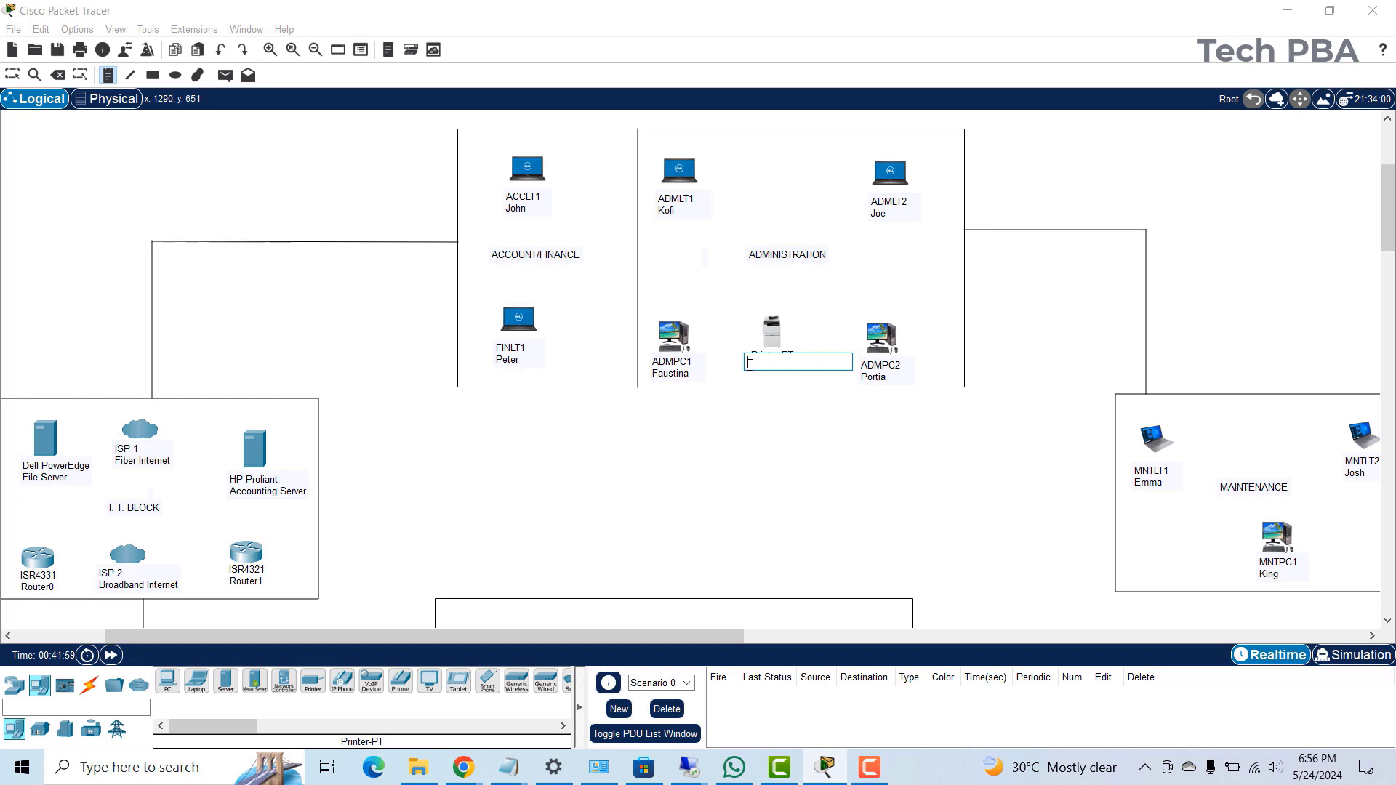
type("Canon IR 2425i")
key("Return")
type("Pri")
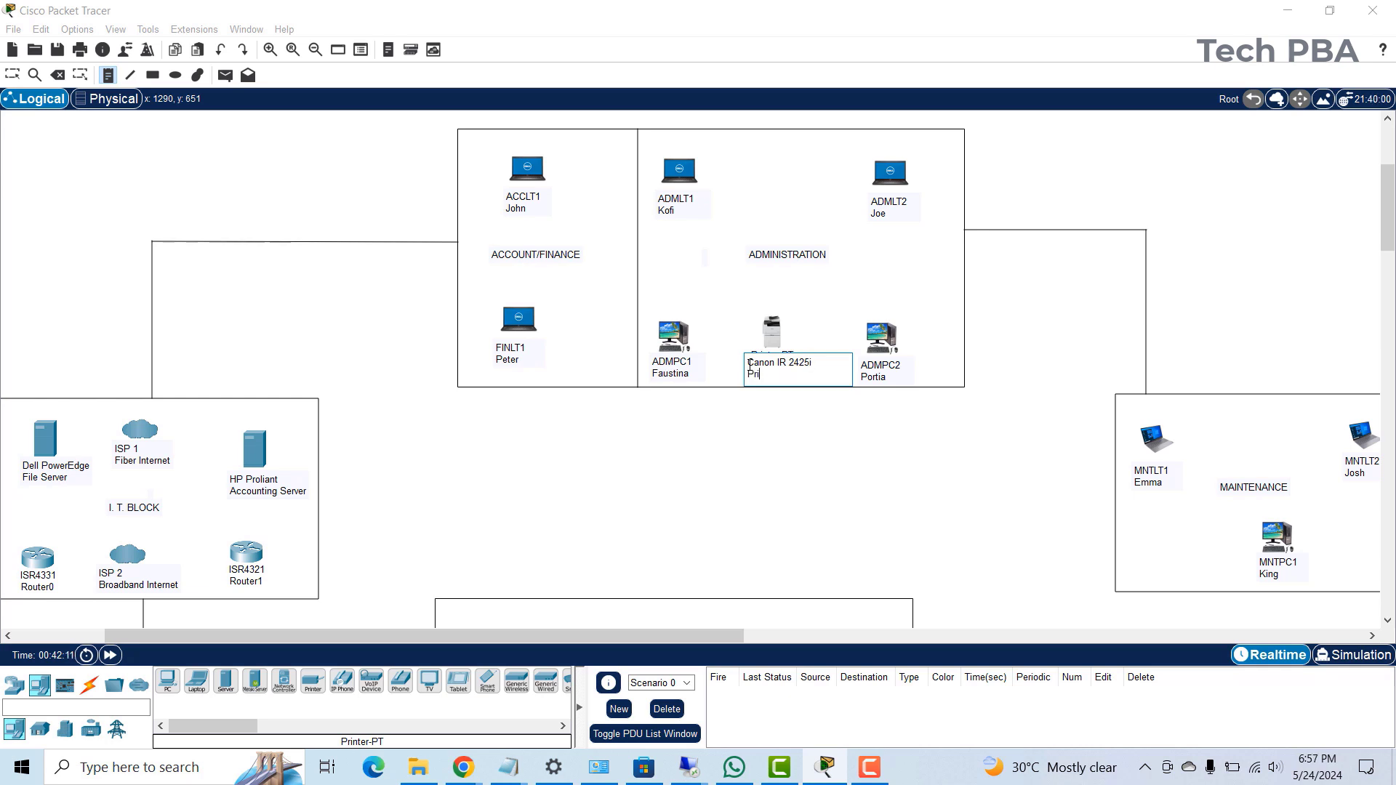
type("nter/Copier")
left_click(17, 76)
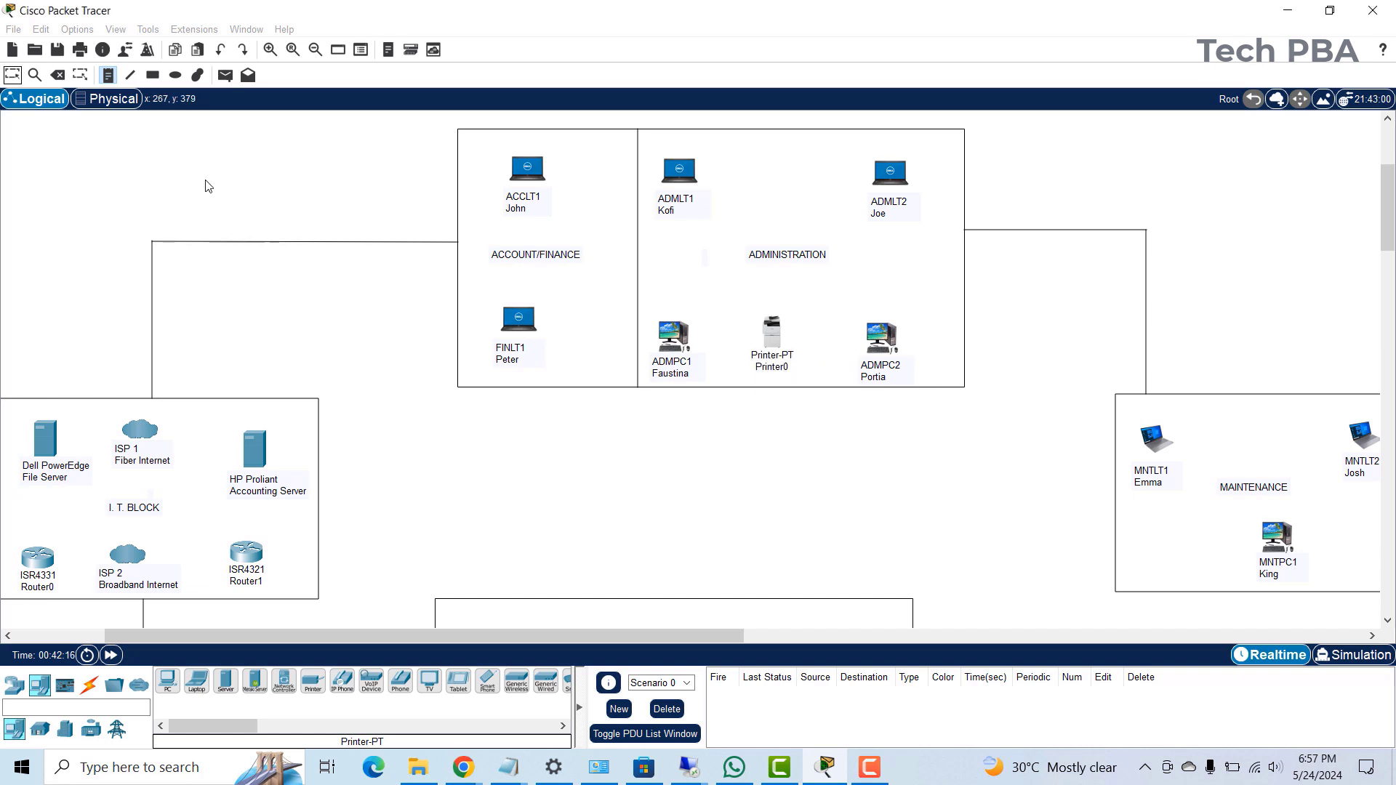
left_click(773, 370)
left_click_drag(773, 369, 771, 368)
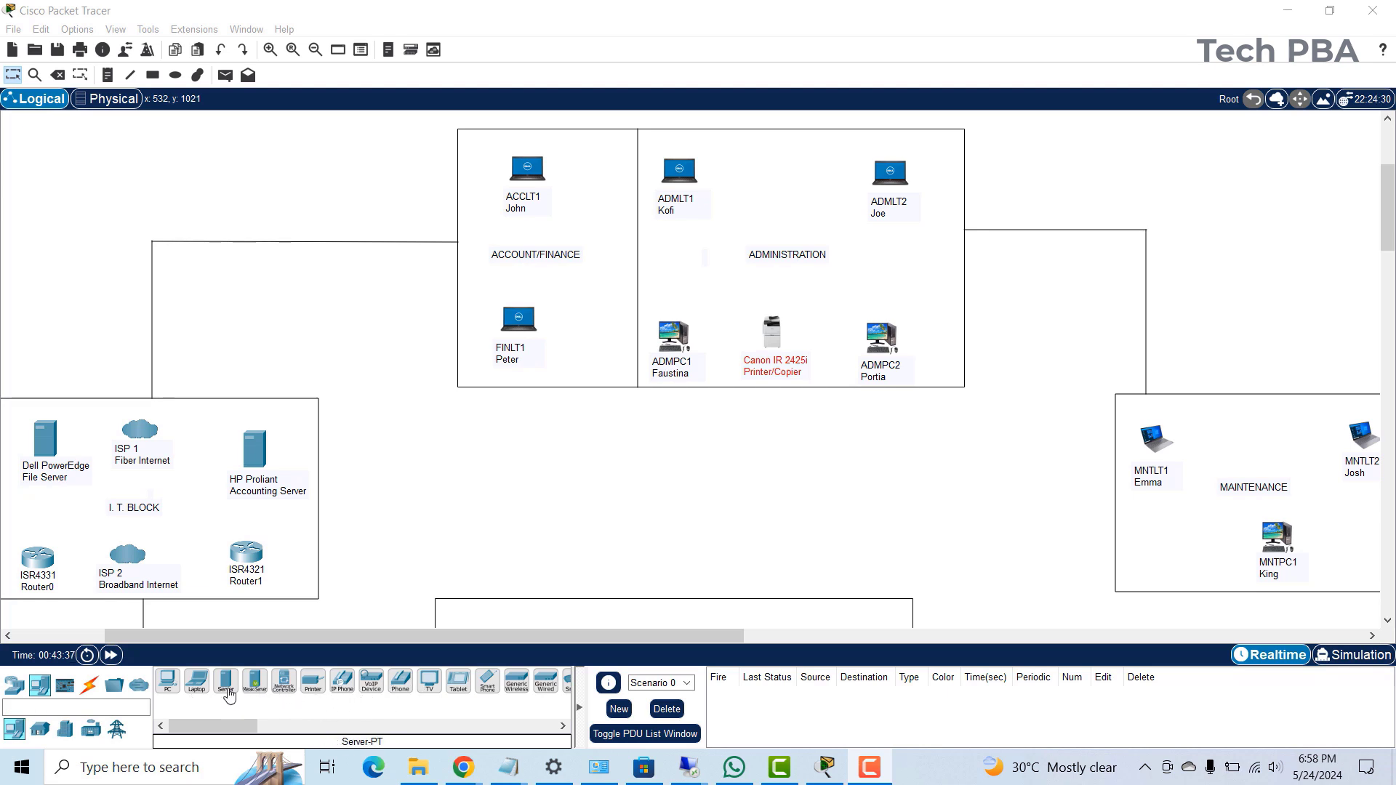
- Place a Meraki-MX65W wireless device in the OPERATIONS area, above the department label
mouse_move(211, 726)
left_mouse_down()
mouse_move(231, 727)
mouse_move(206, 728)
left_mouse_up()
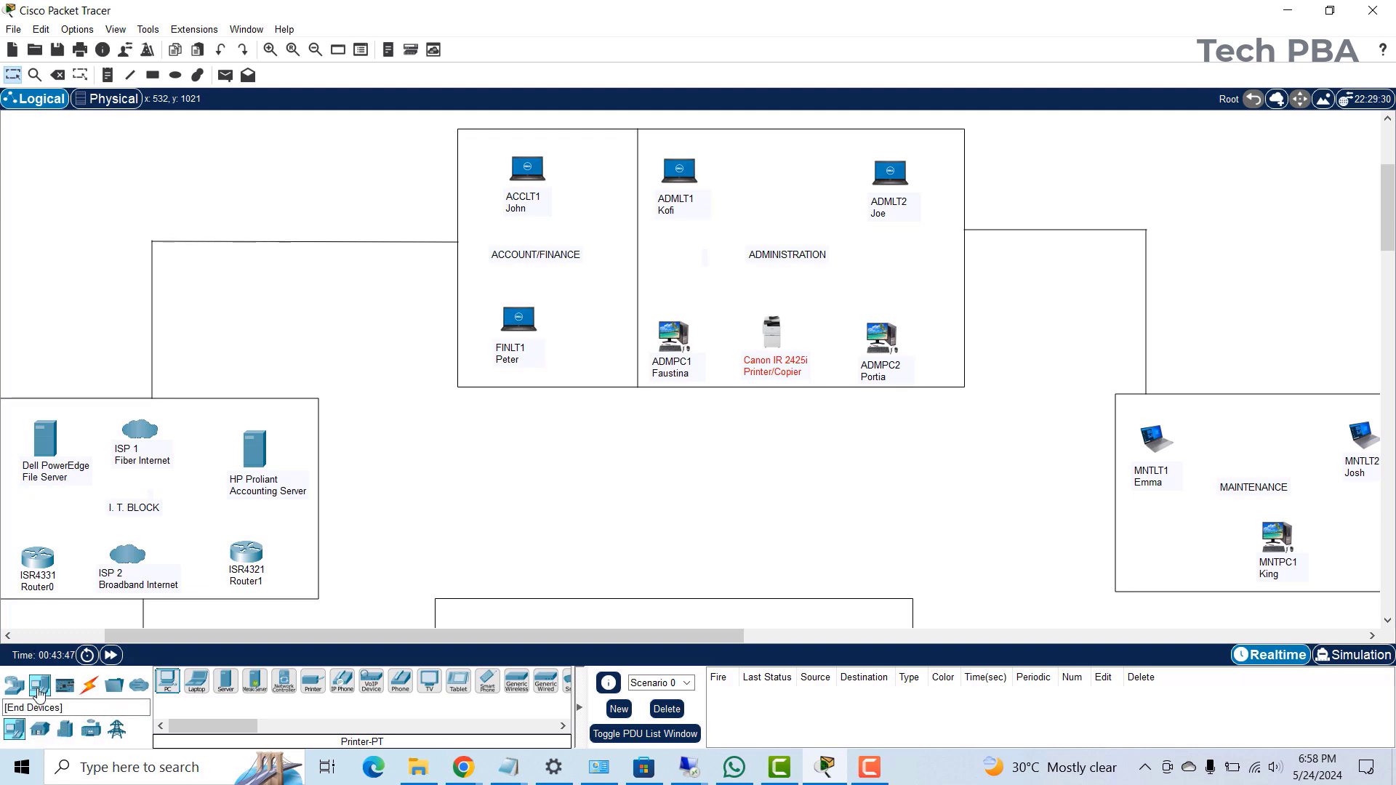
left_click(14, 685)
left_click(88, 730)
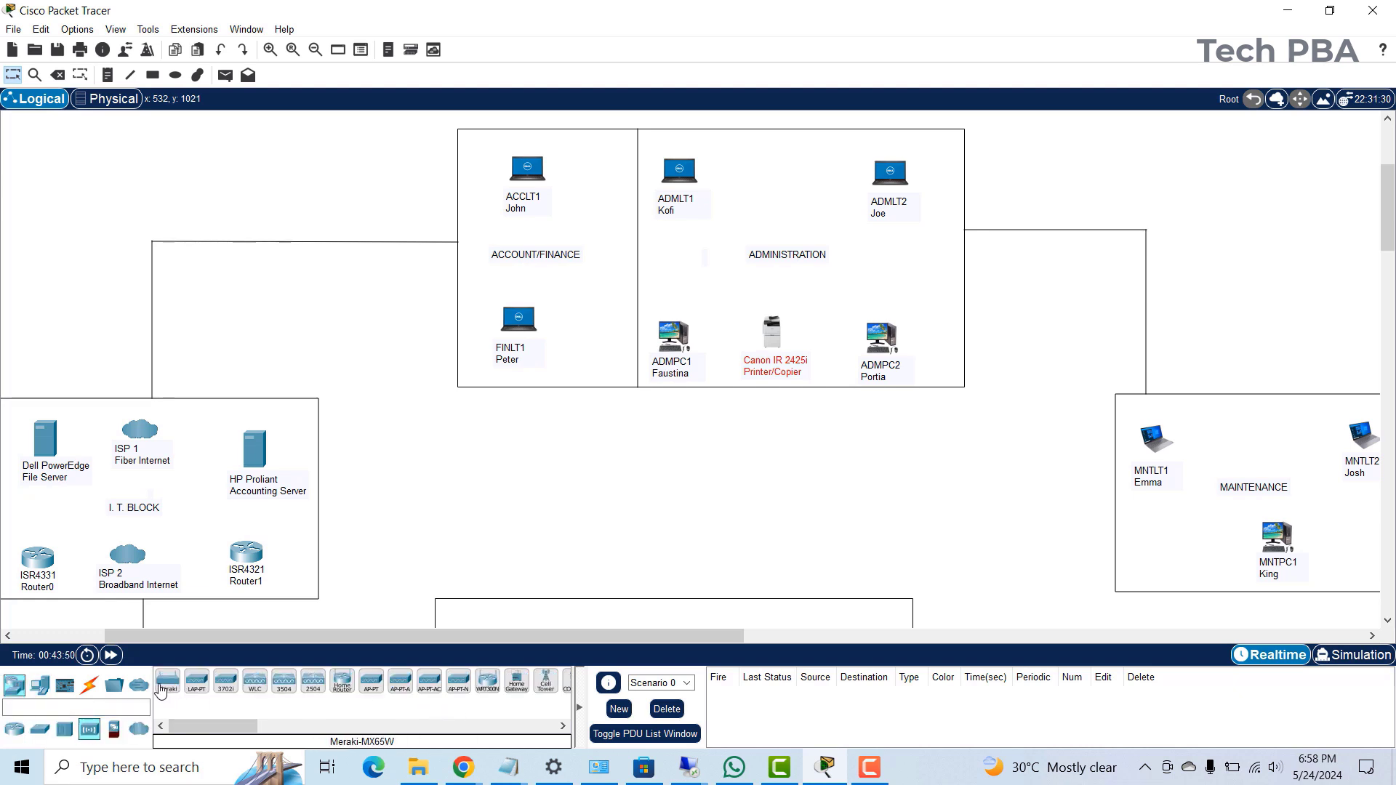
left_click(166, 684)
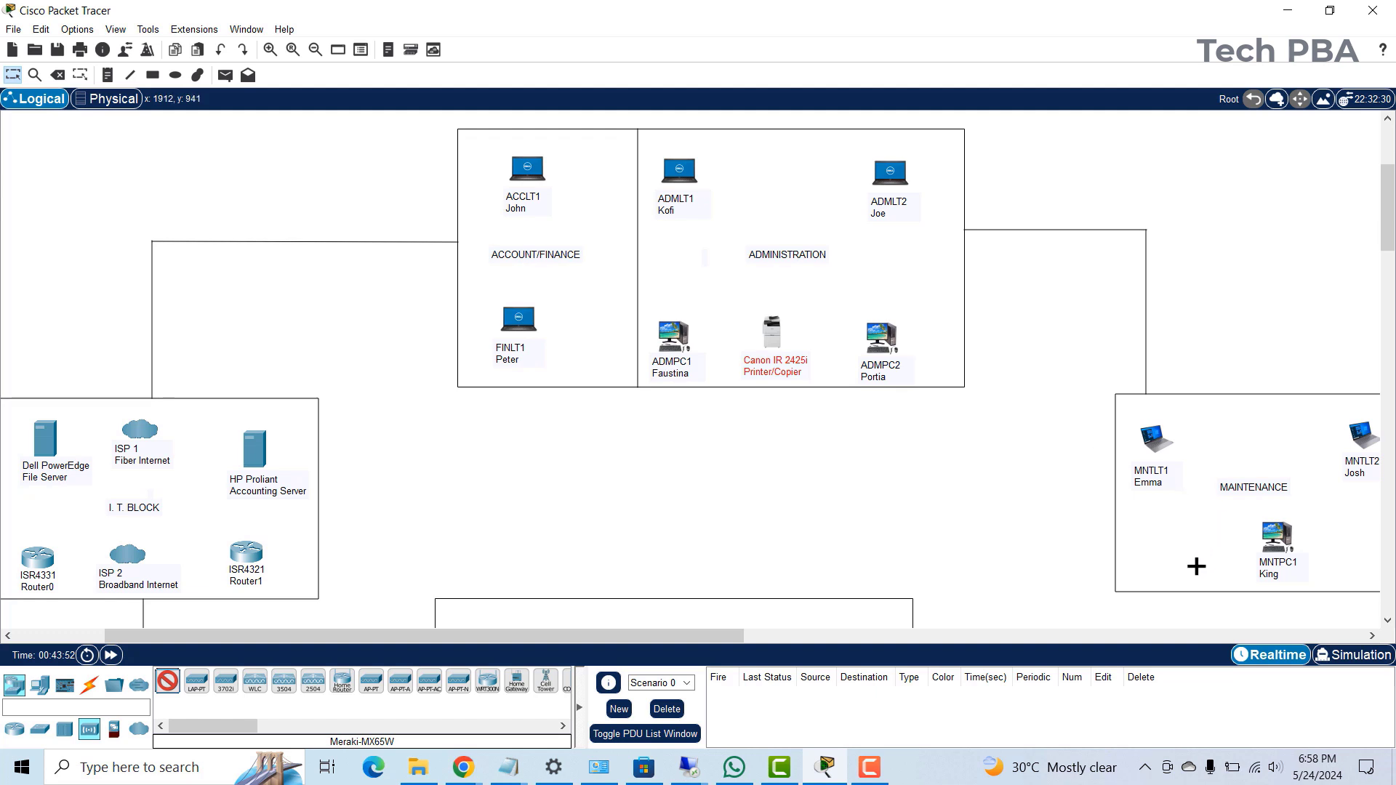
scroll(741, 538, "down", 3)
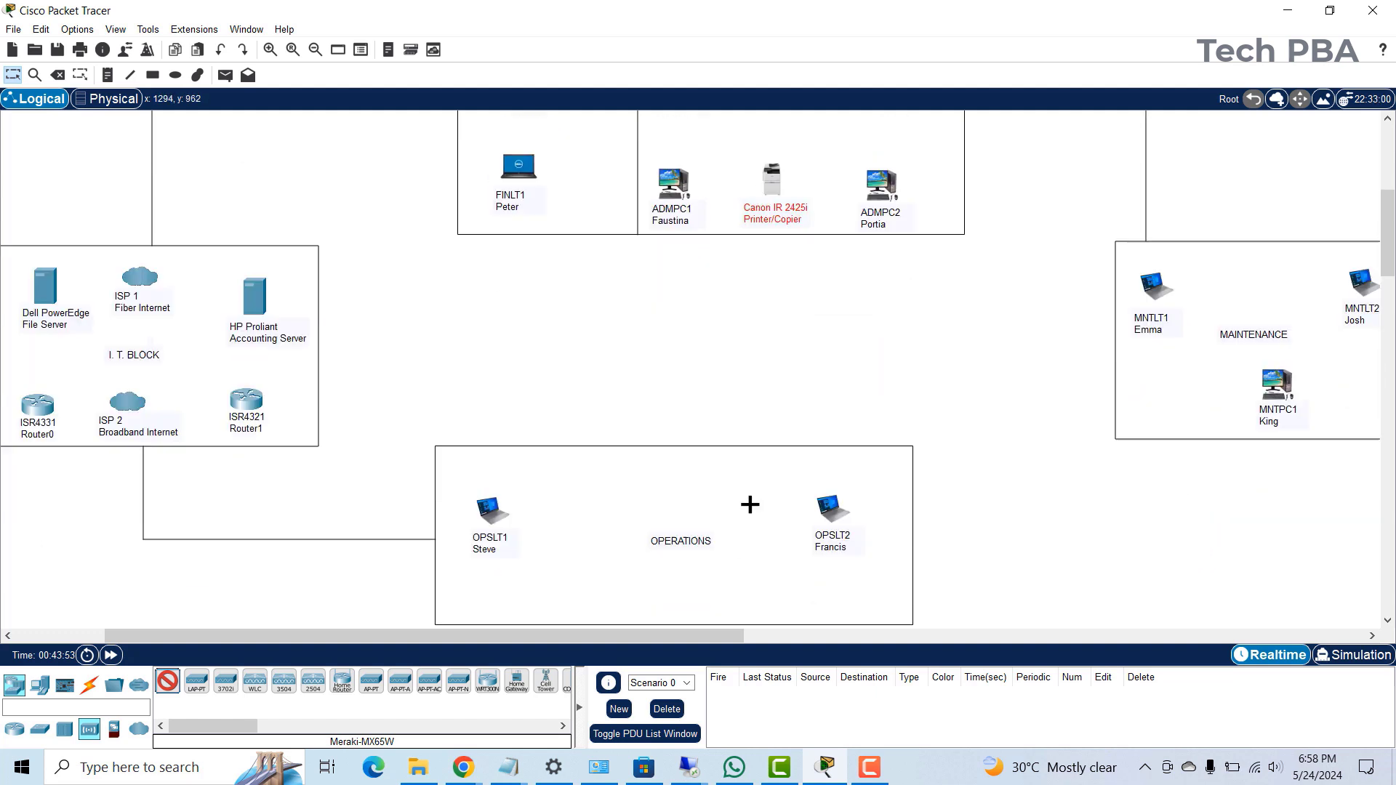
left_click(654, 470)
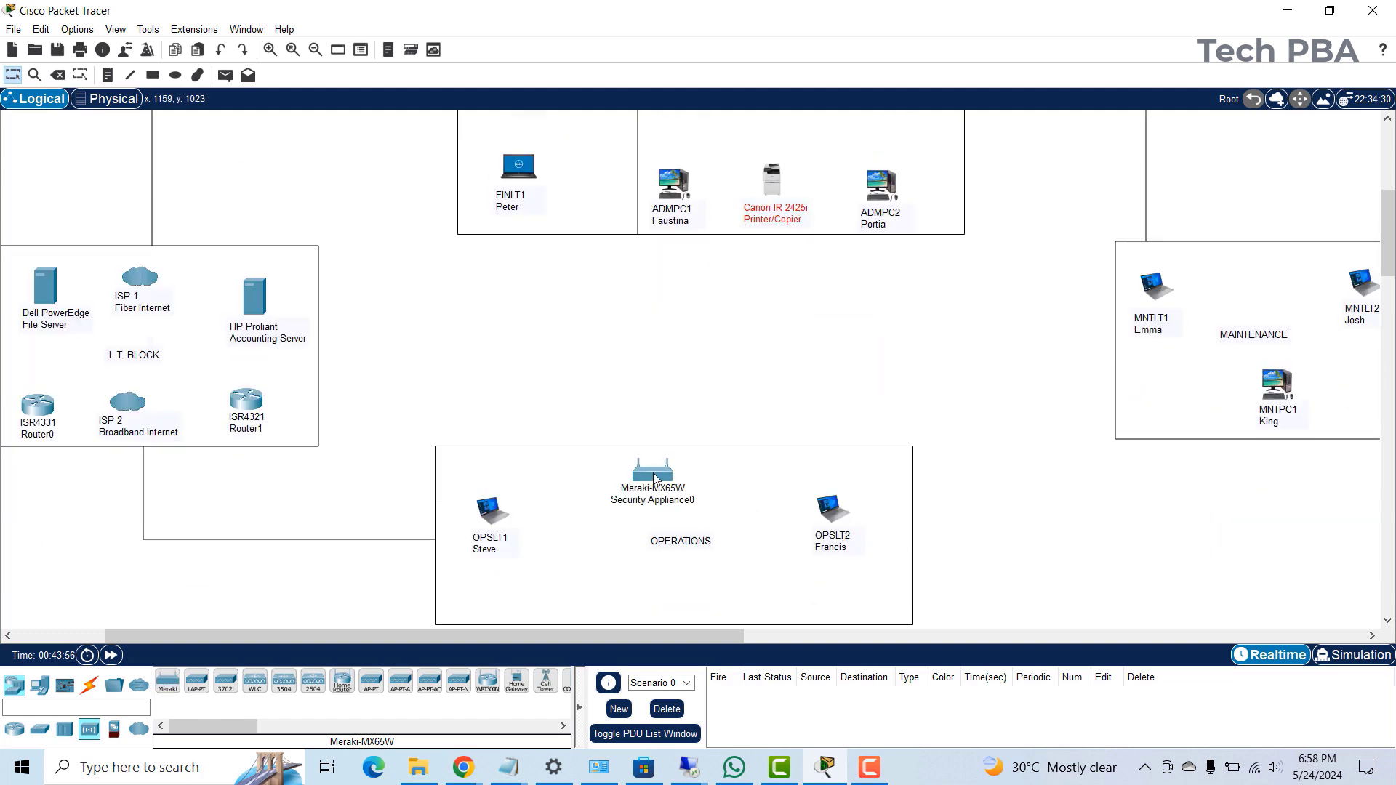
- Replace the Meraki device's logical view icon with the AC_SL1500_ router image from the YouTube pictures folder
left_click(663, 467)
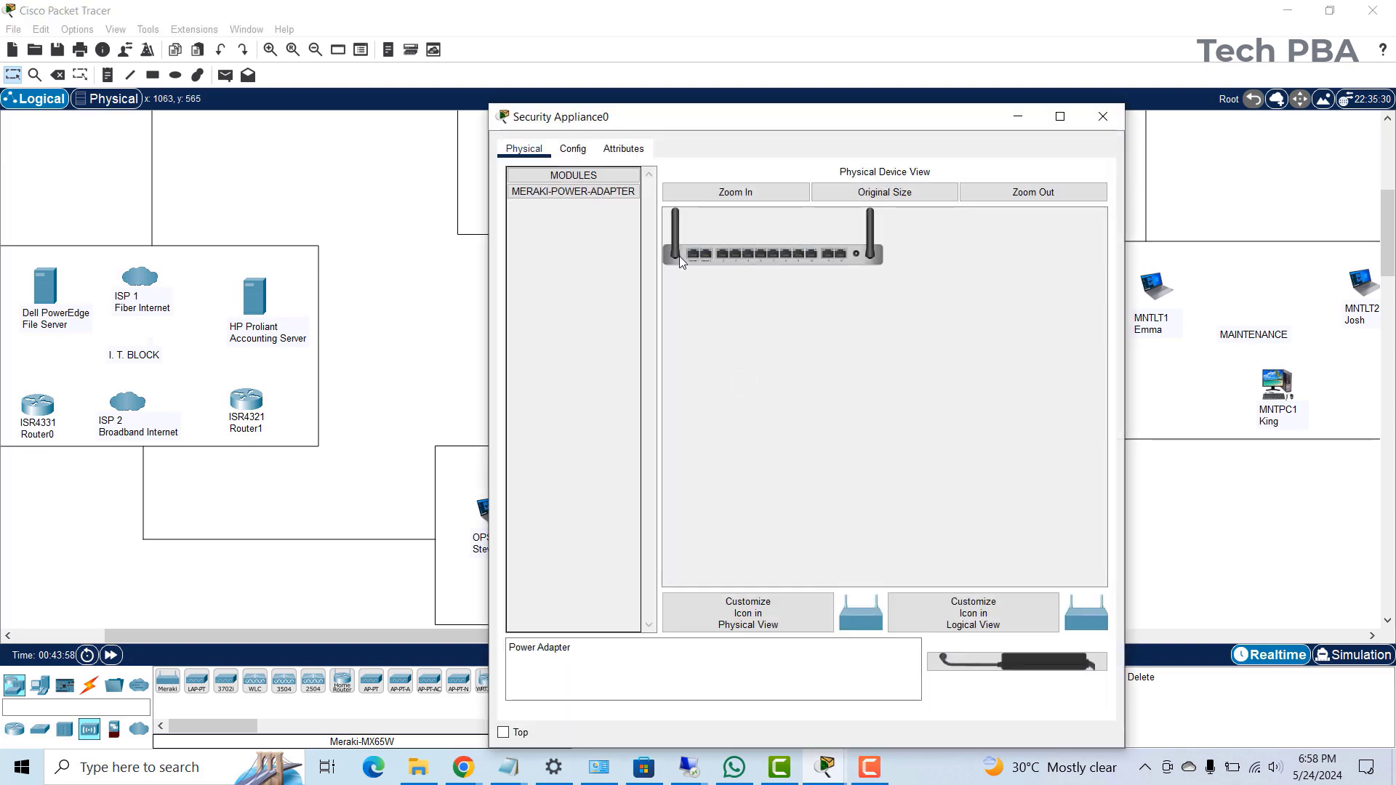
left_click(995, 626)
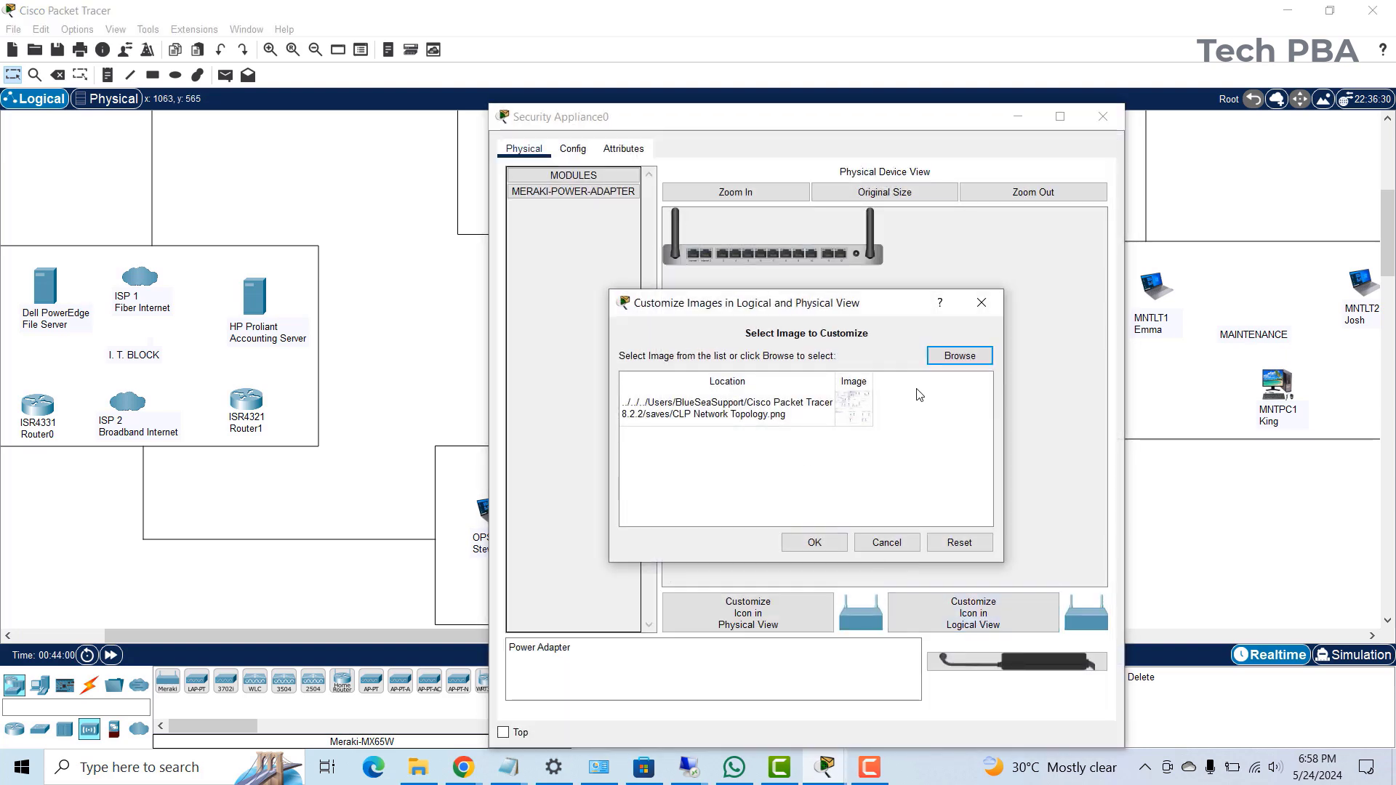
left_click(960, 358)
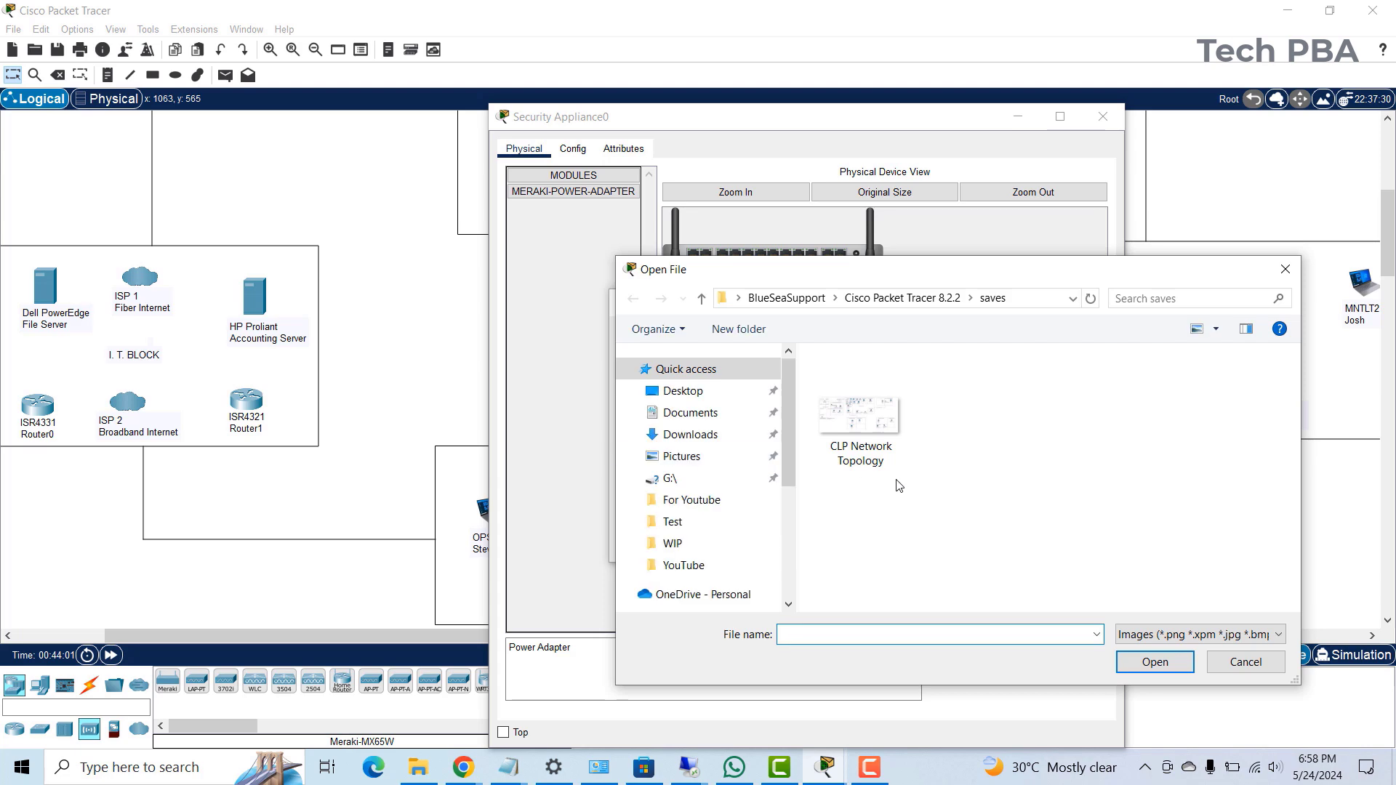
left_click(687, 567)
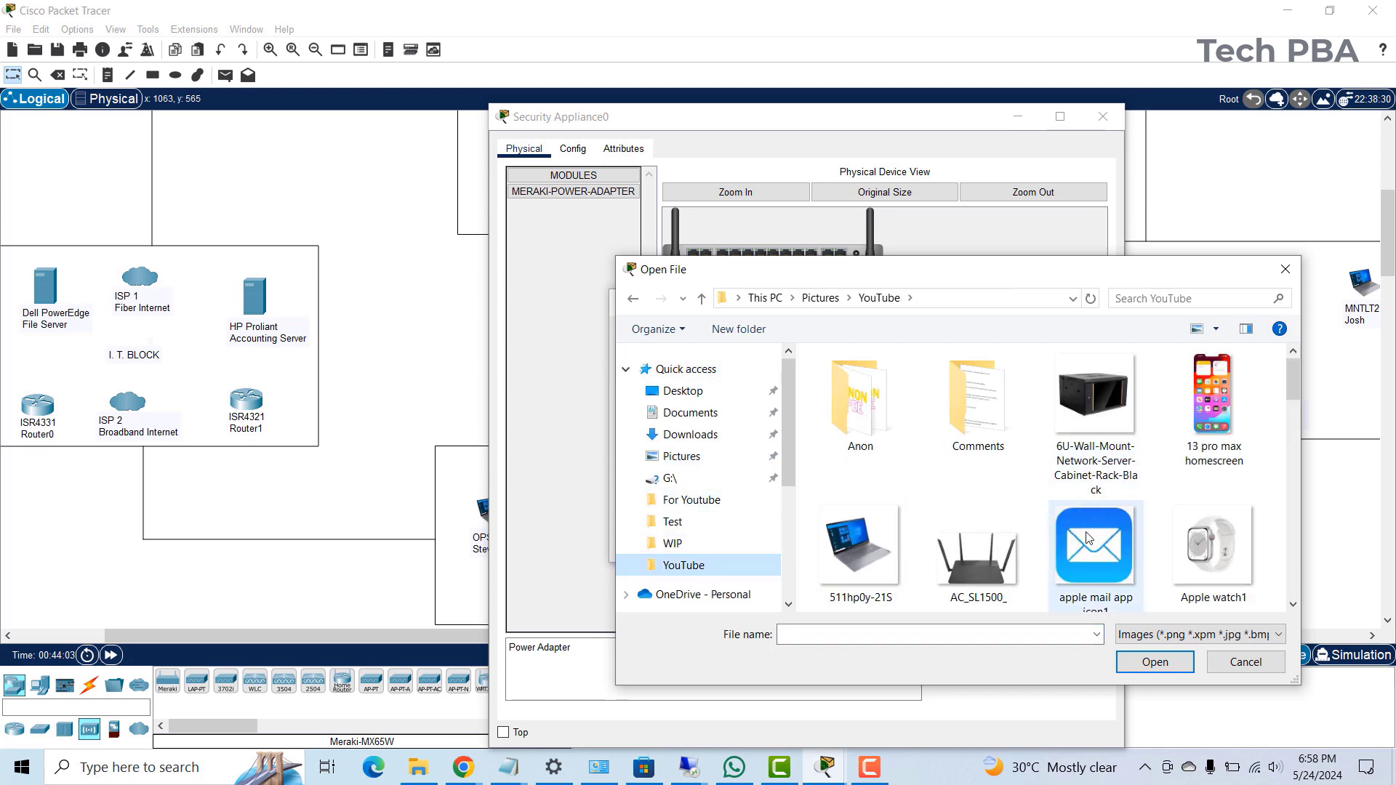
left_click(979, 566)
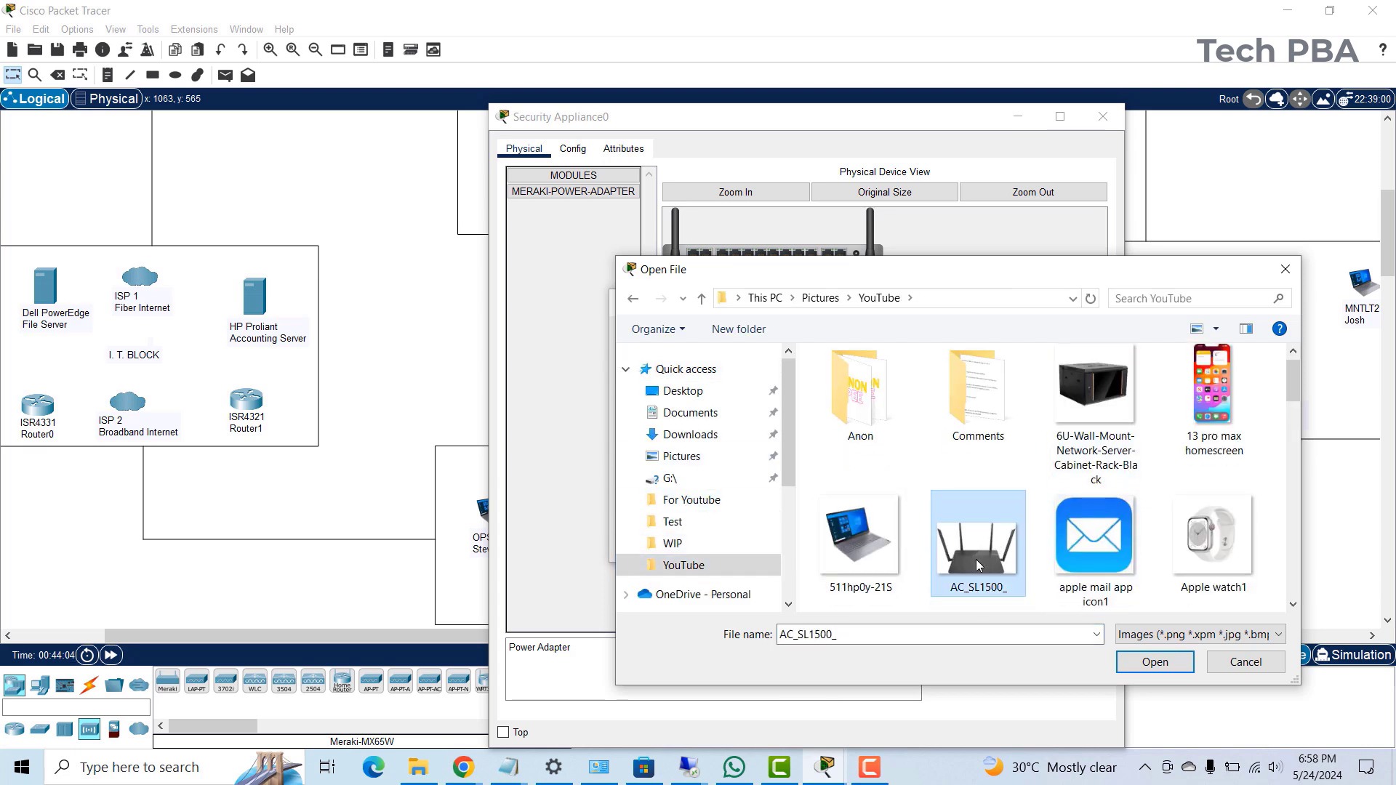
left_click(1155, 662)
left_click(810, 543)
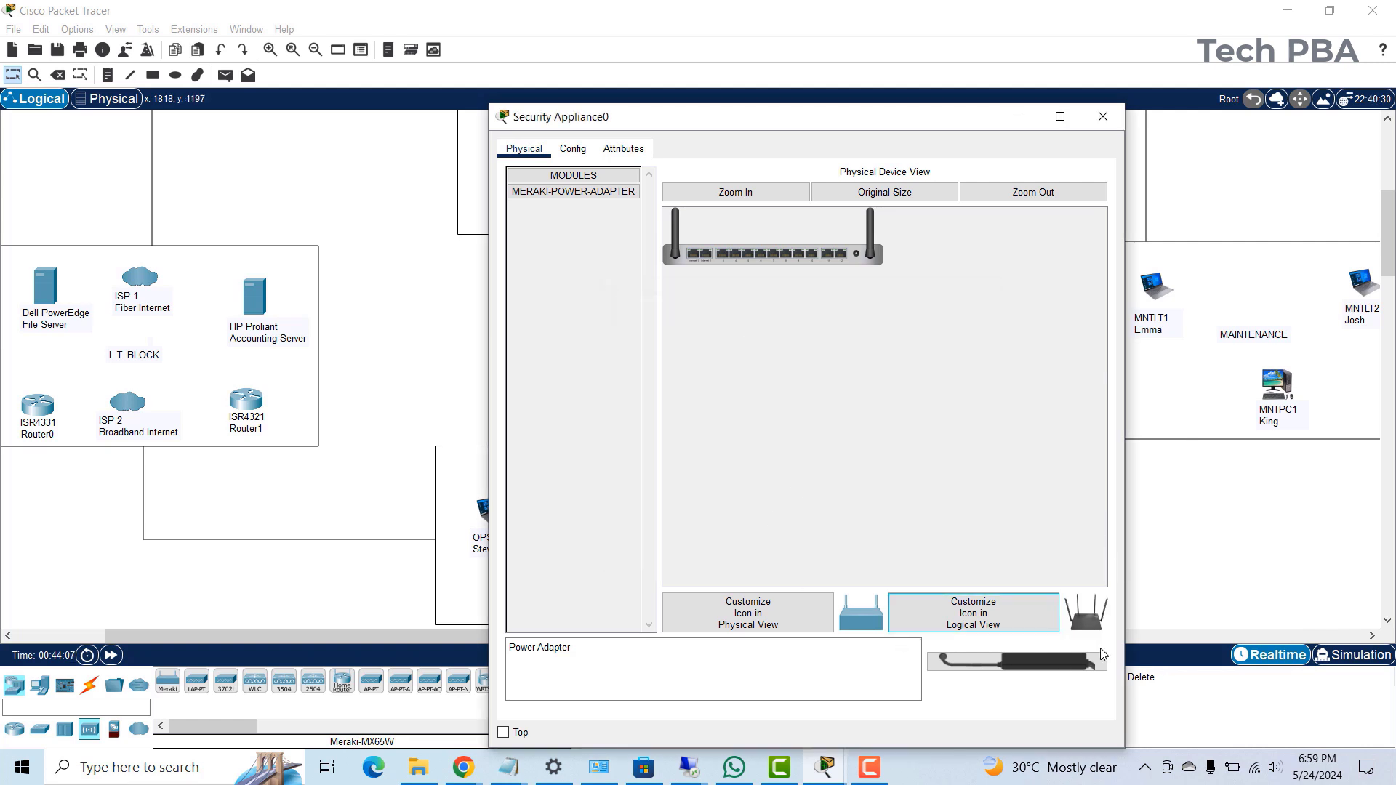
left_click(1103, 116)
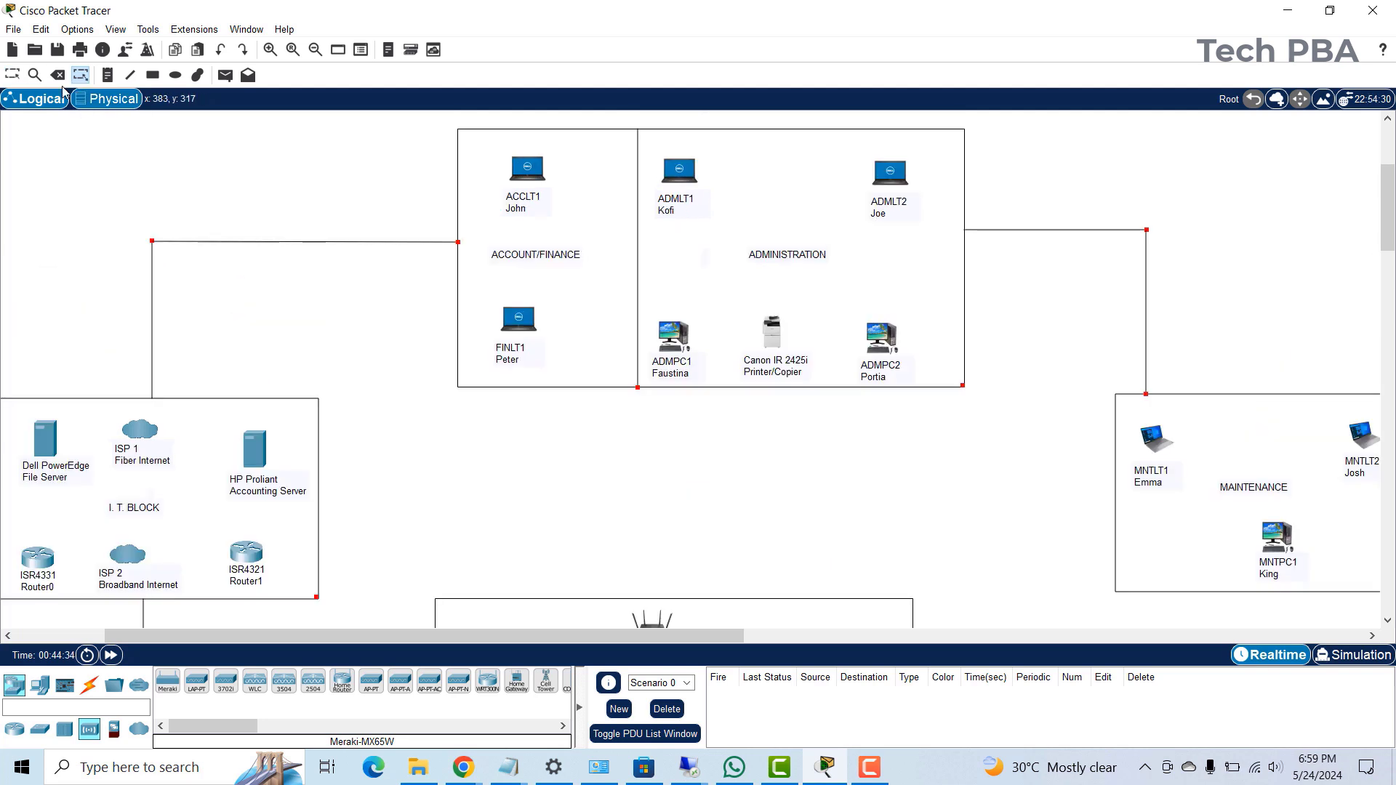
- Delete the horizontal and vertical line segments linking ACCOUNT/FINANCE to the I. T. BLOCK
left_click(58, 74)
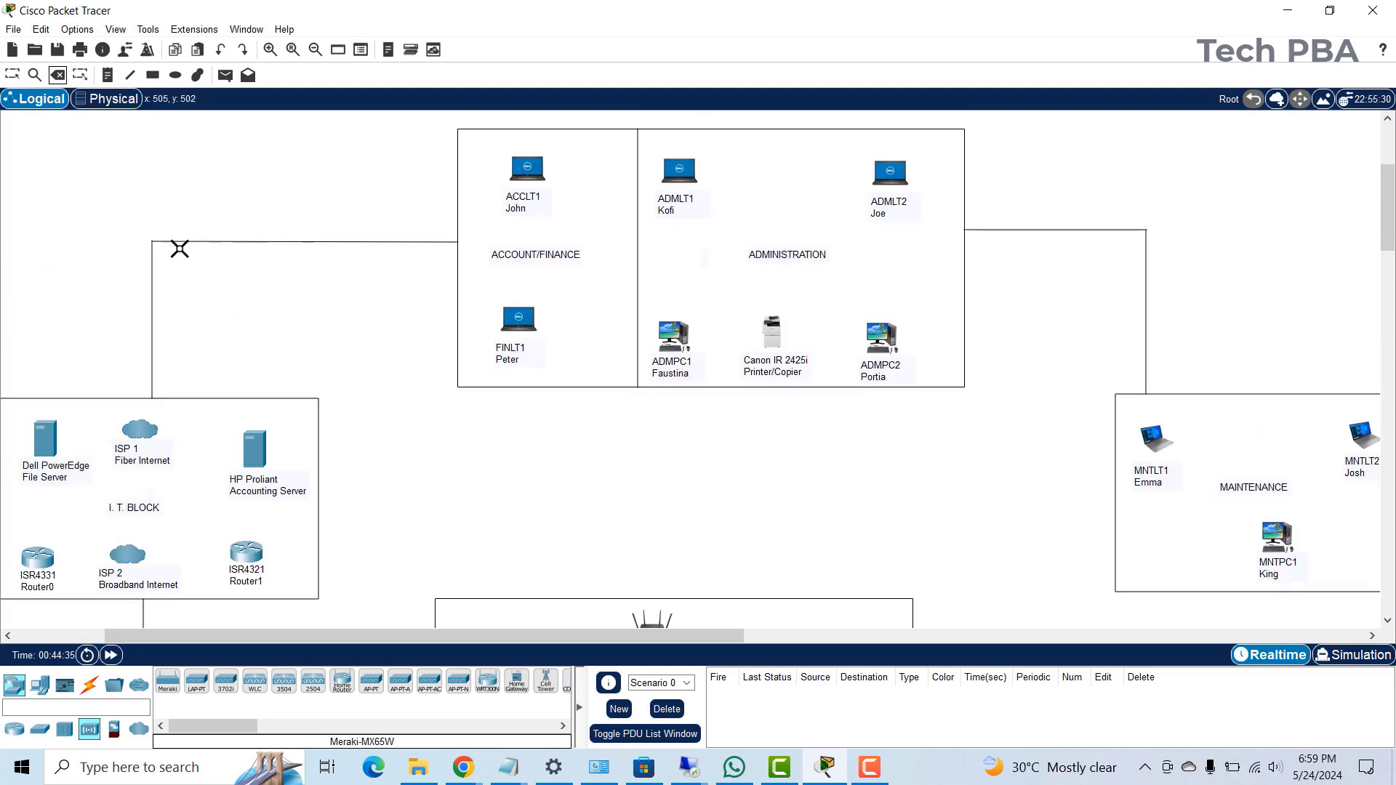
left_click(201, 241)
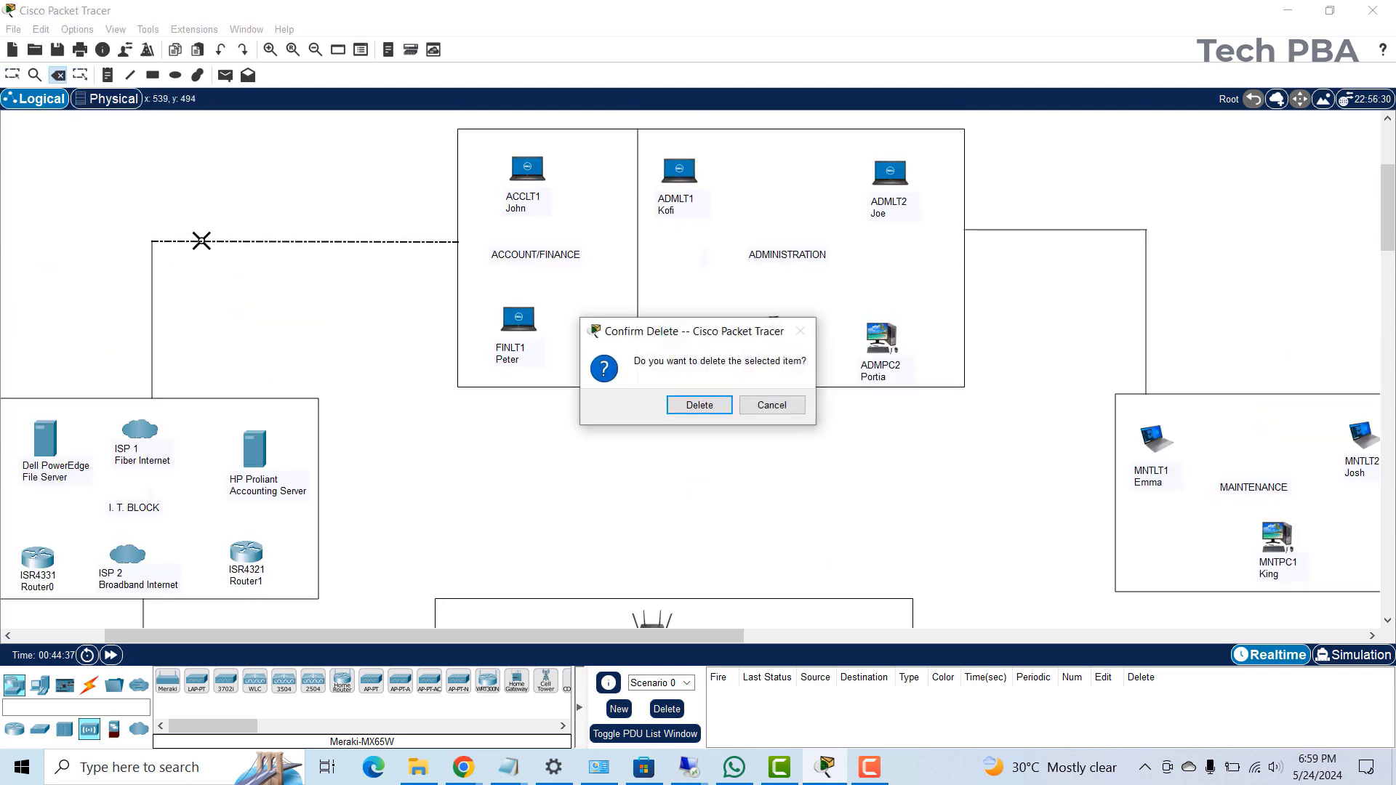
left_click(699, 405)
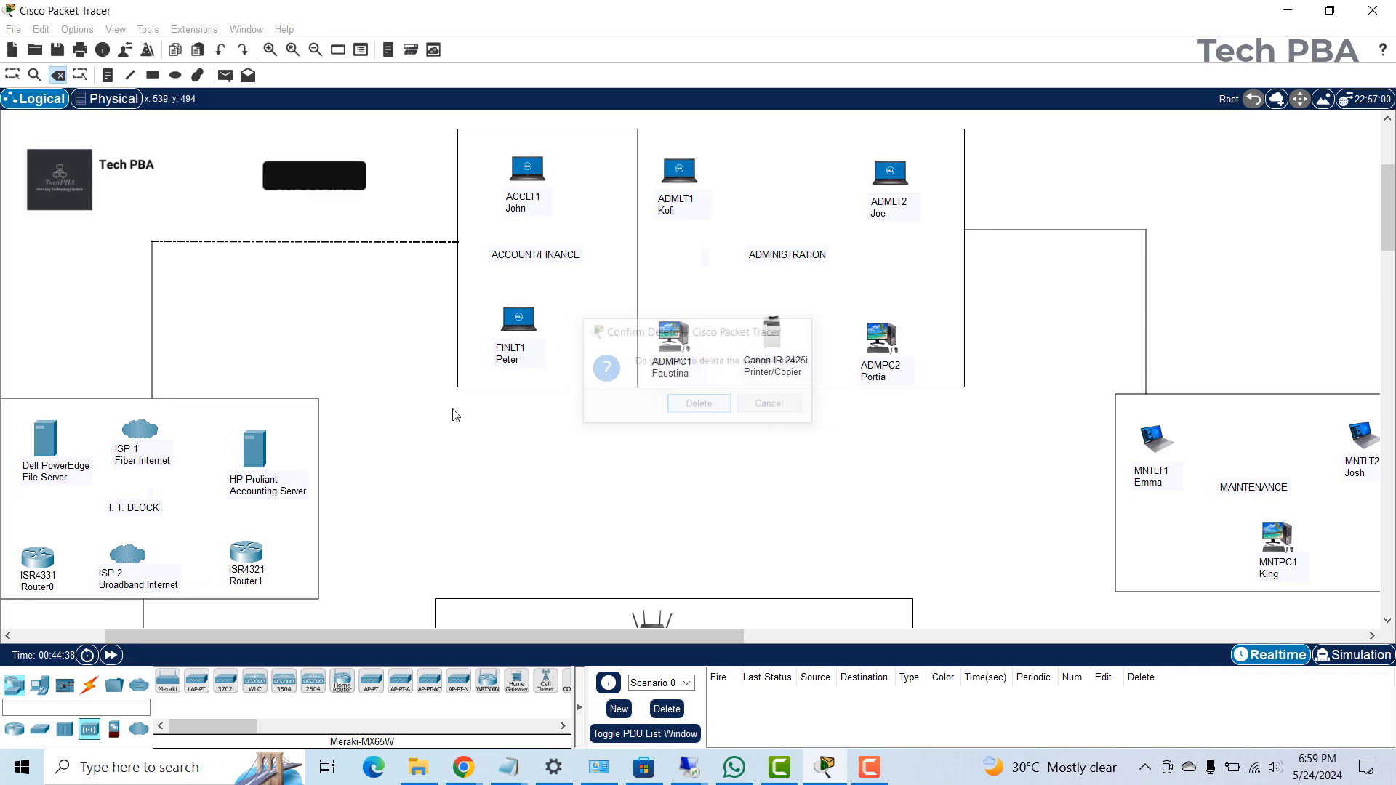
left_click(151, 330)
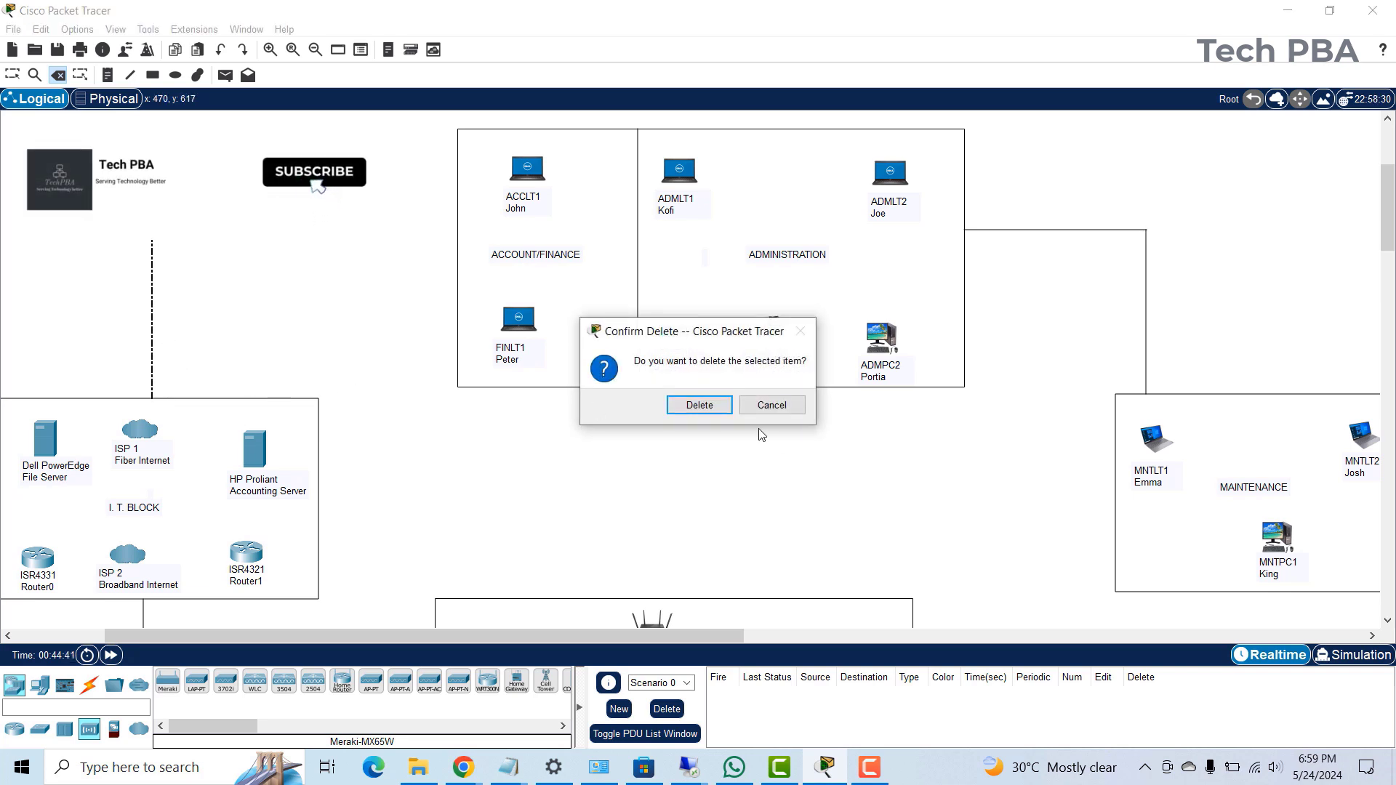
left_click(700, 405)
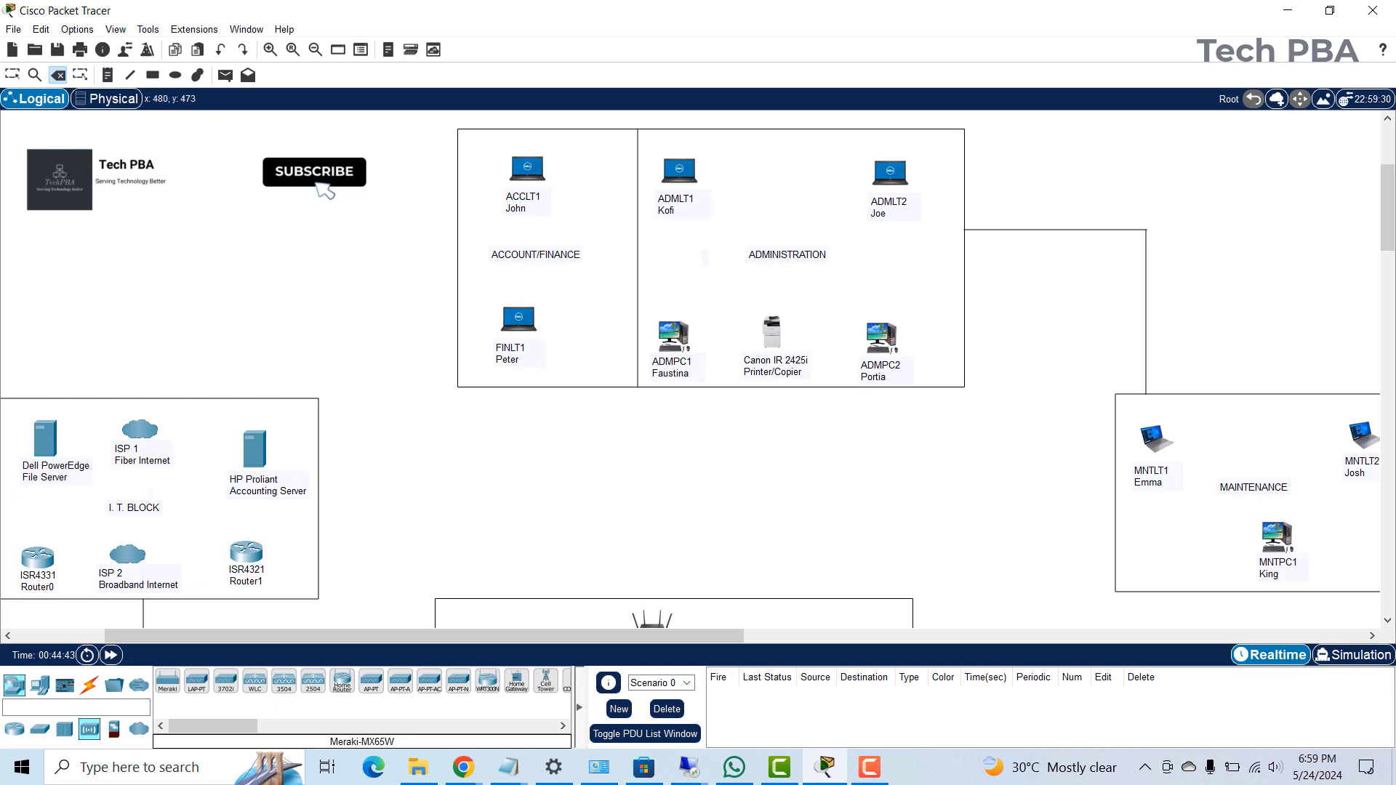
- Set both the outline colour and the fill colour of the line drawing tool to orange #ffaa00
left_click(130, 74)
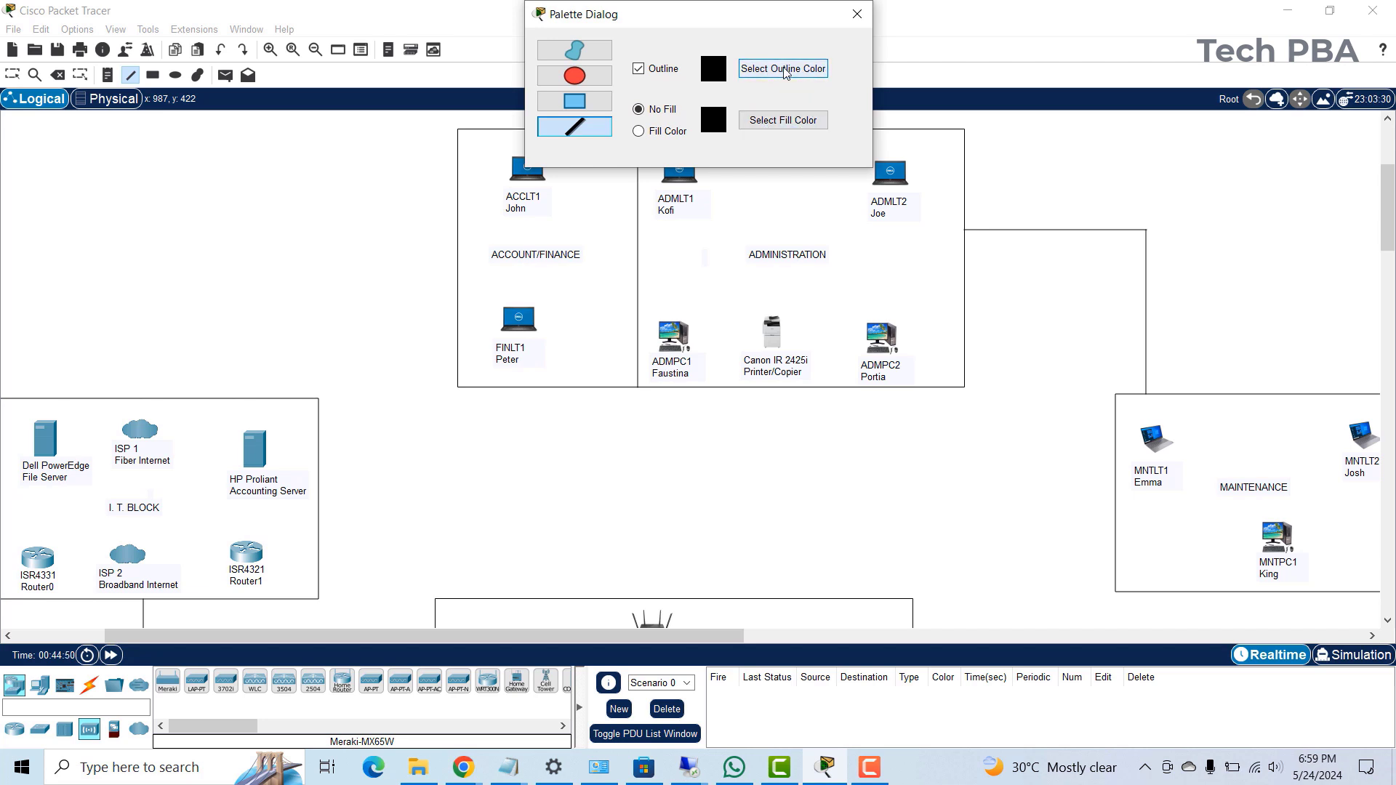
left_click(762, 71)
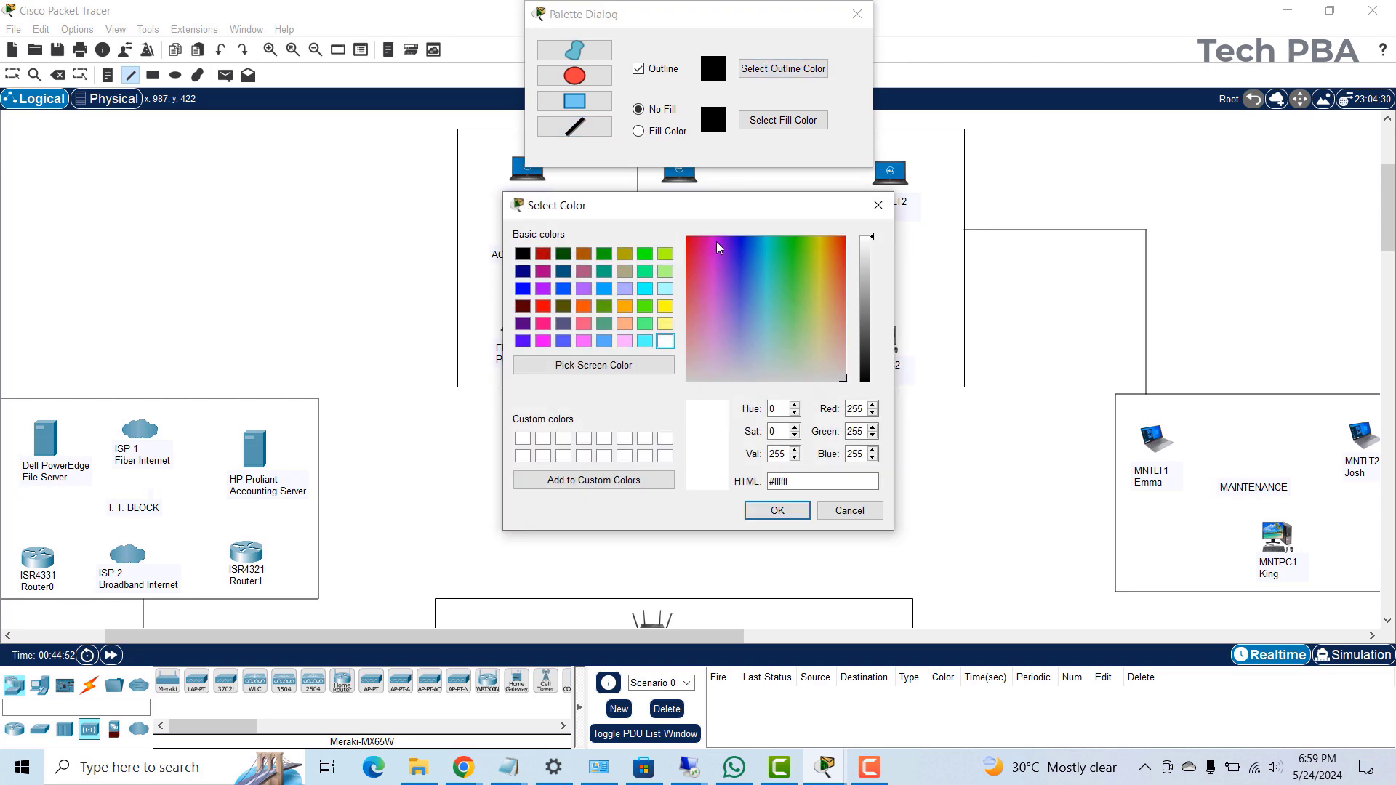
left_click(627, 306)
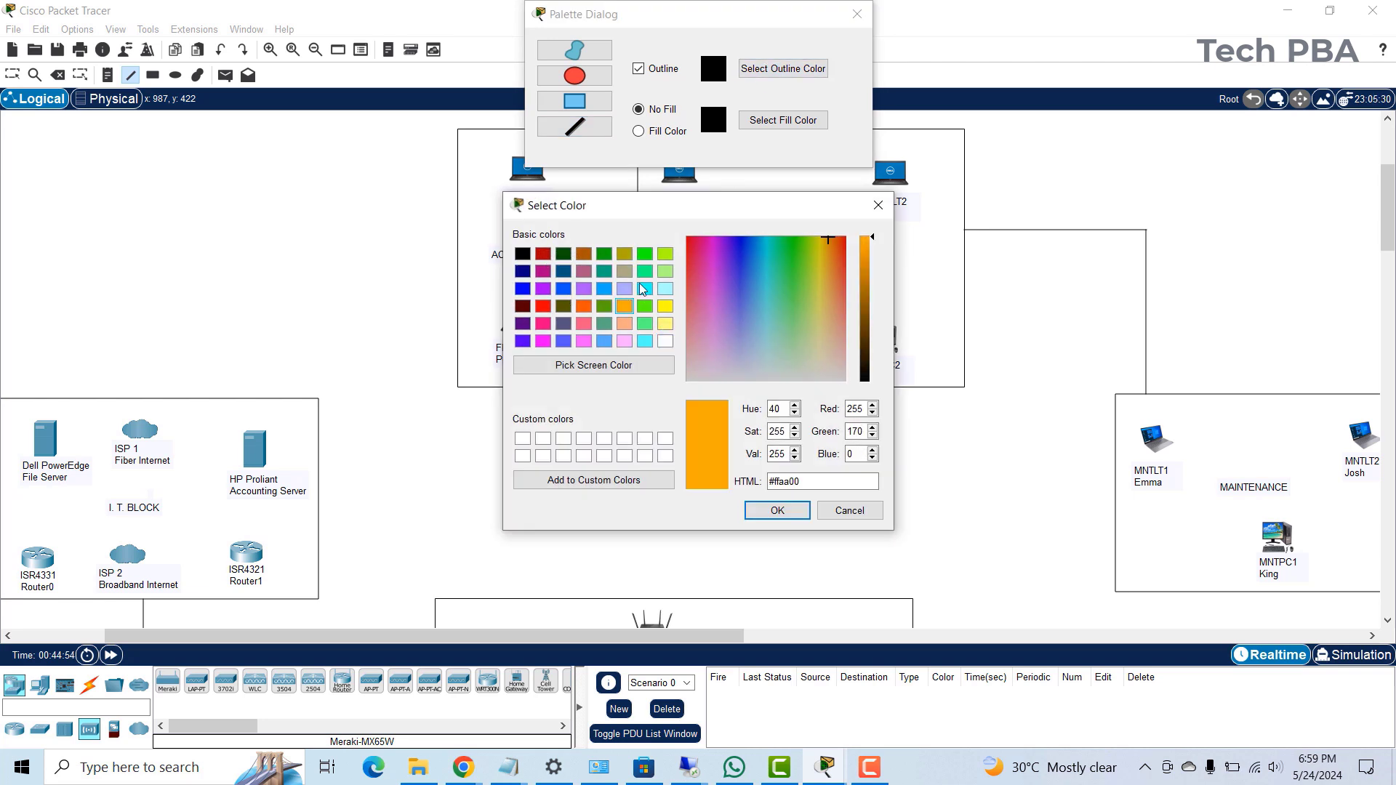
left_click(778, 511)
left_click(781, 126)
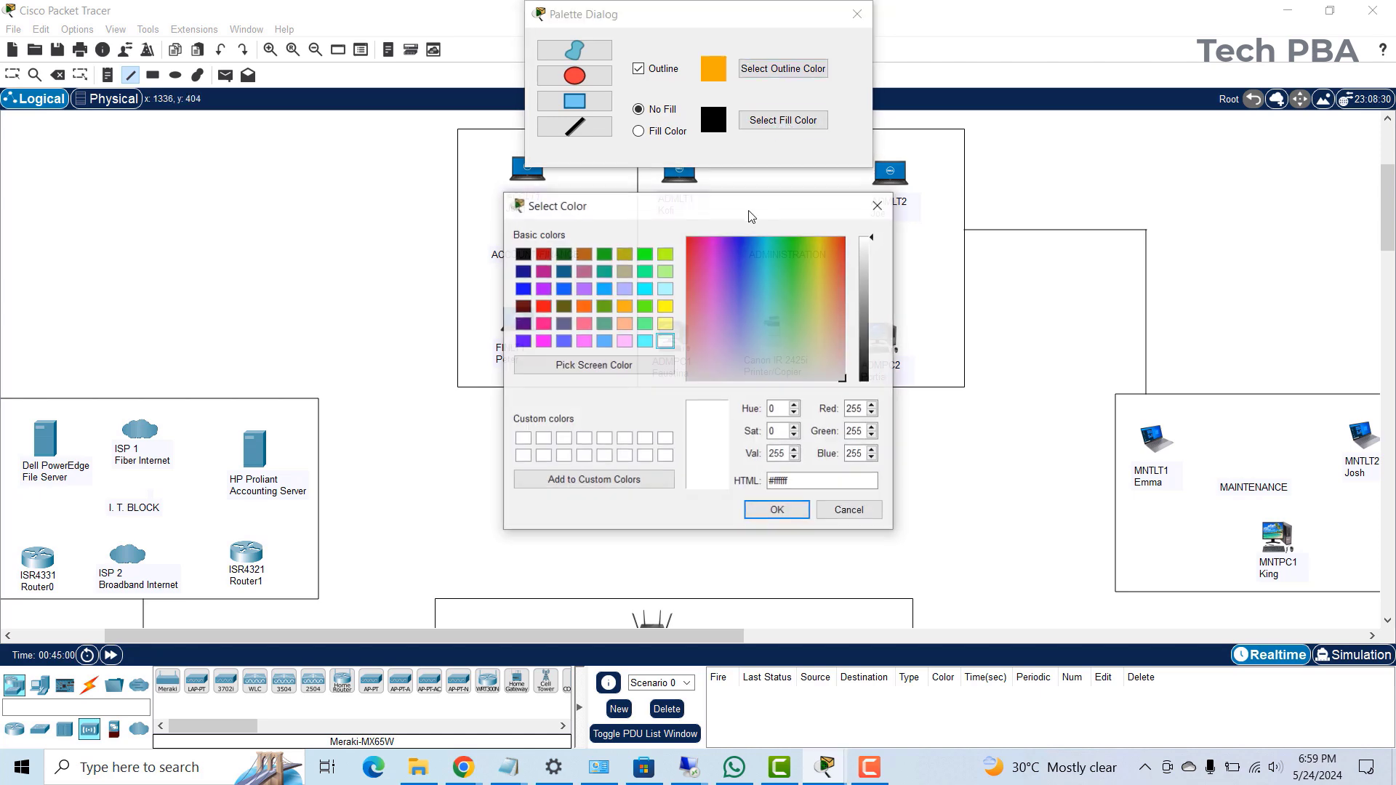
left_click(627, 307)
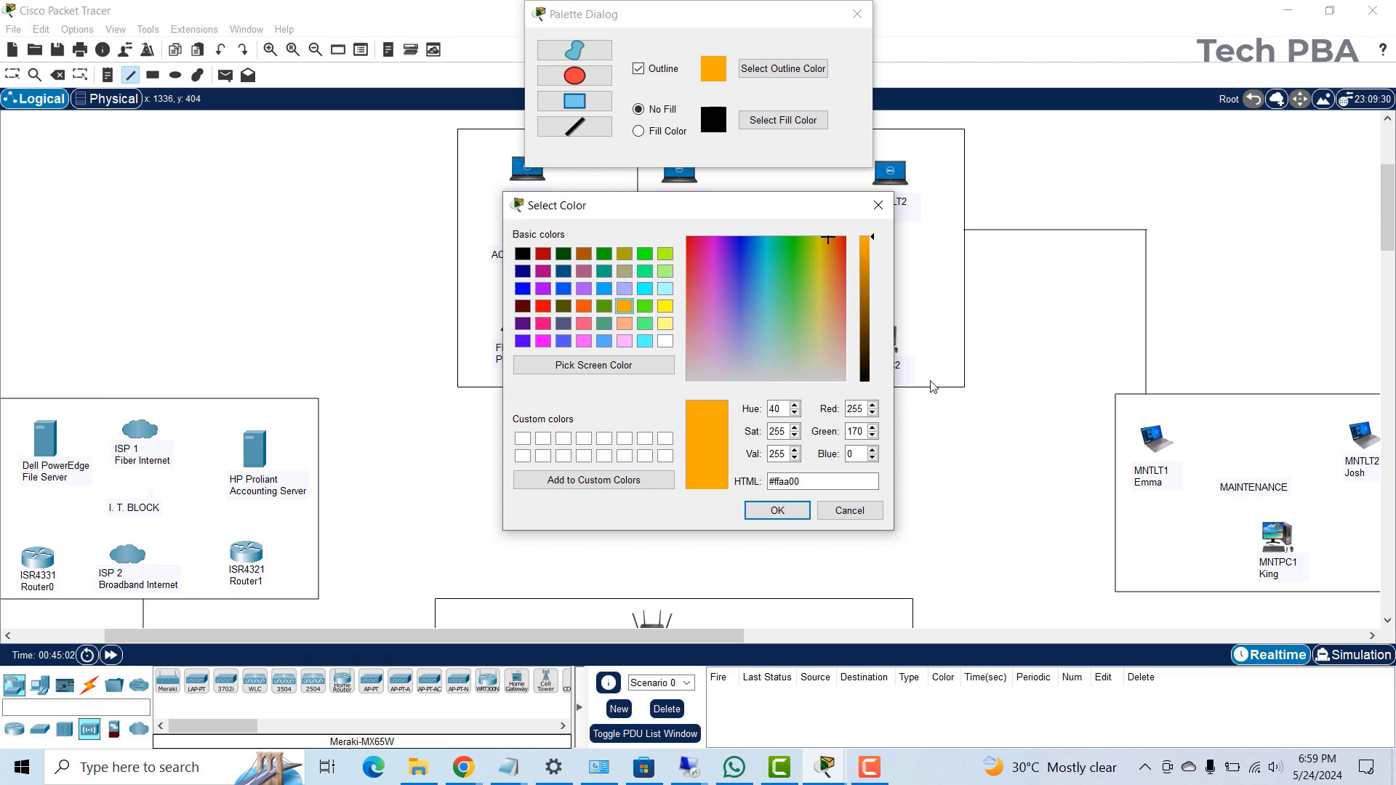
left_click(776, 511)
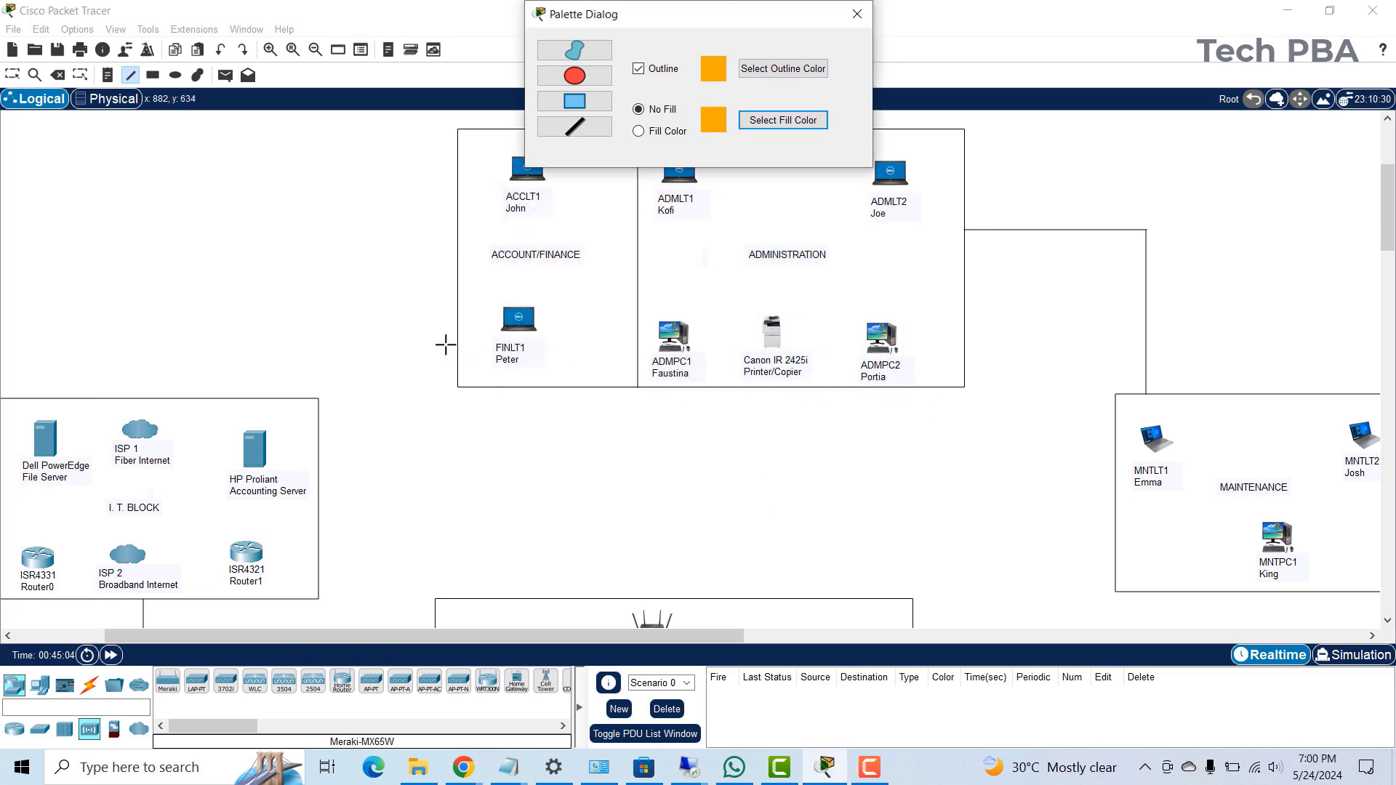
- Draw an orange right-angled line from the upper edge of the I. T. BLOCK box to the ACCOUNT/FINANCE box
left_click(858, 14)
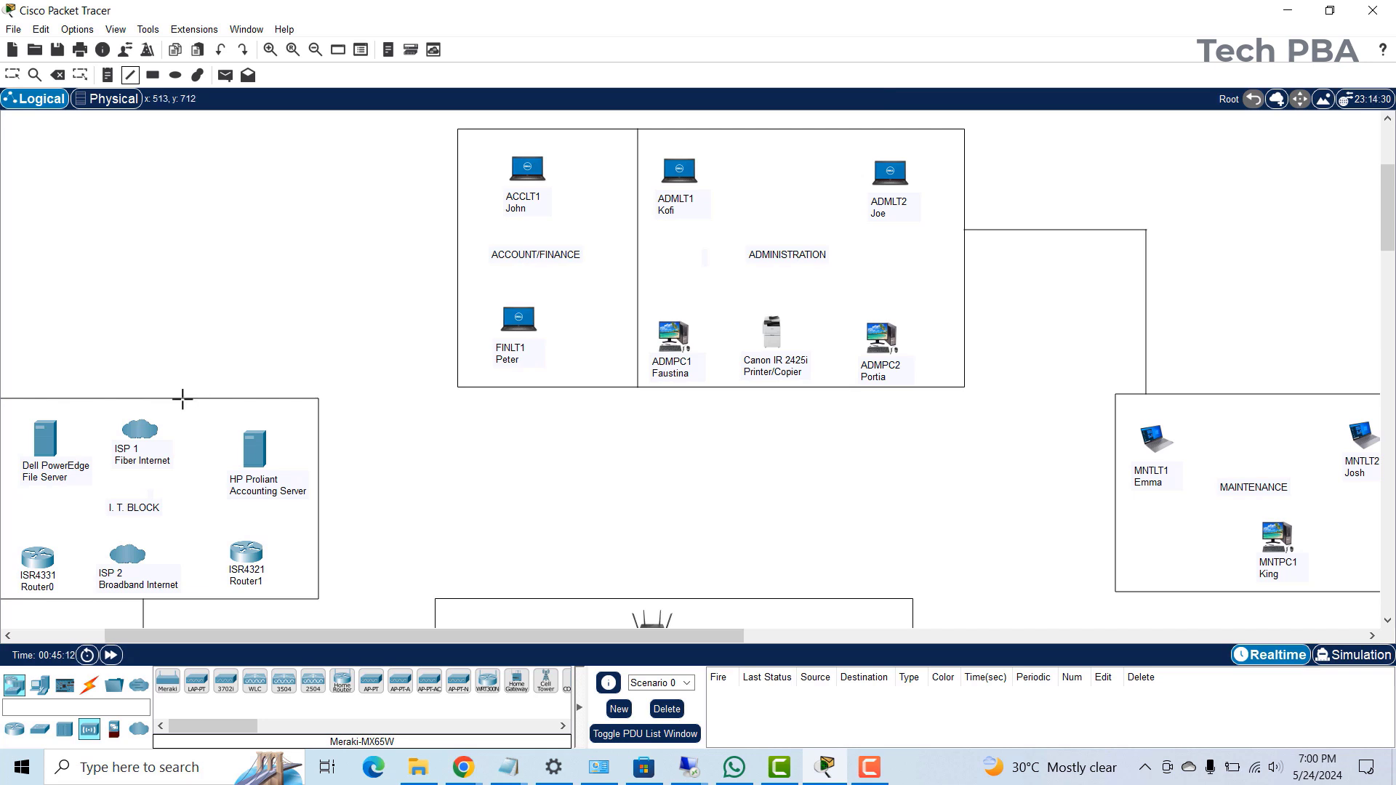
left_click_drag(183, 397, 457, 245)
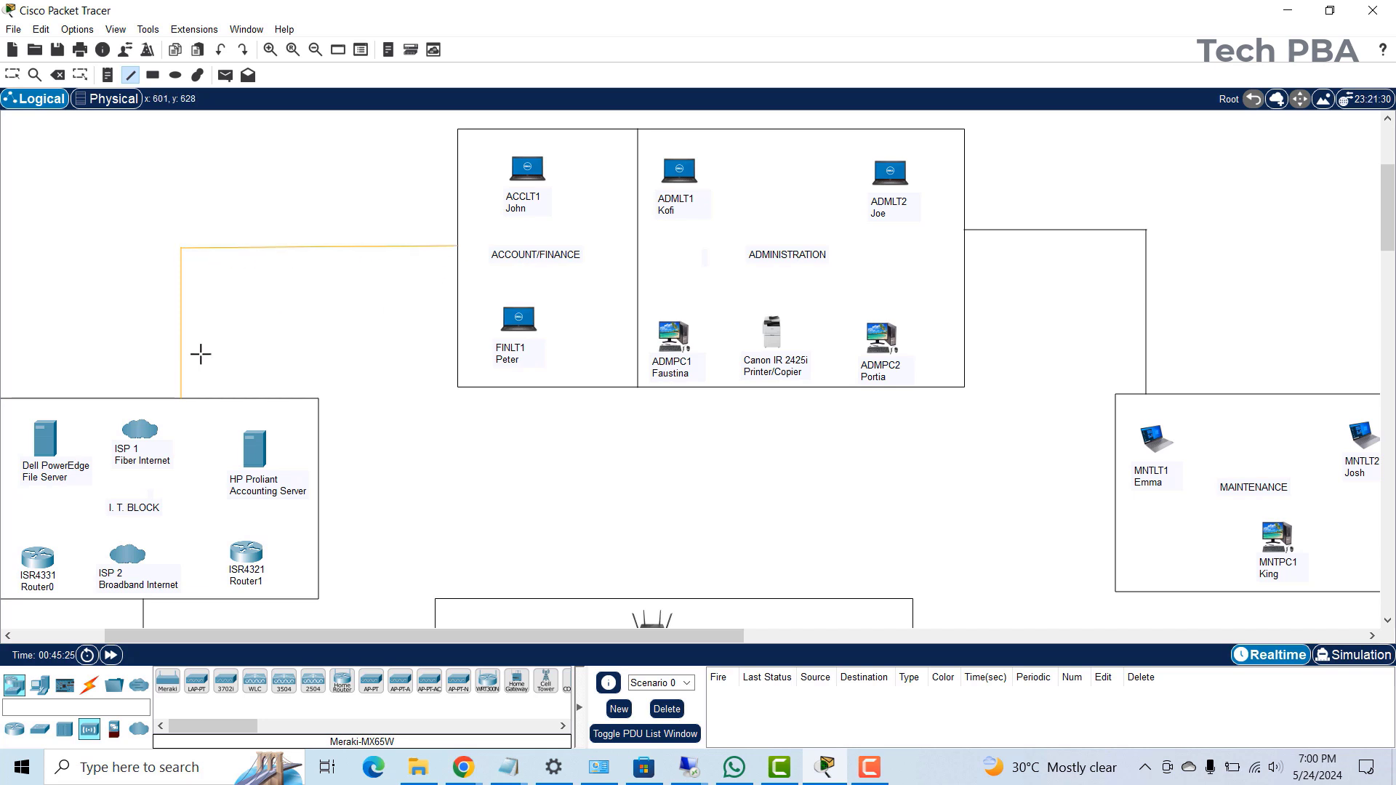
- Delete the black vertical and horizontal line segments linking the I. T. BLOCK to OPERATIONS
scroll(975, 520, "down", 2)
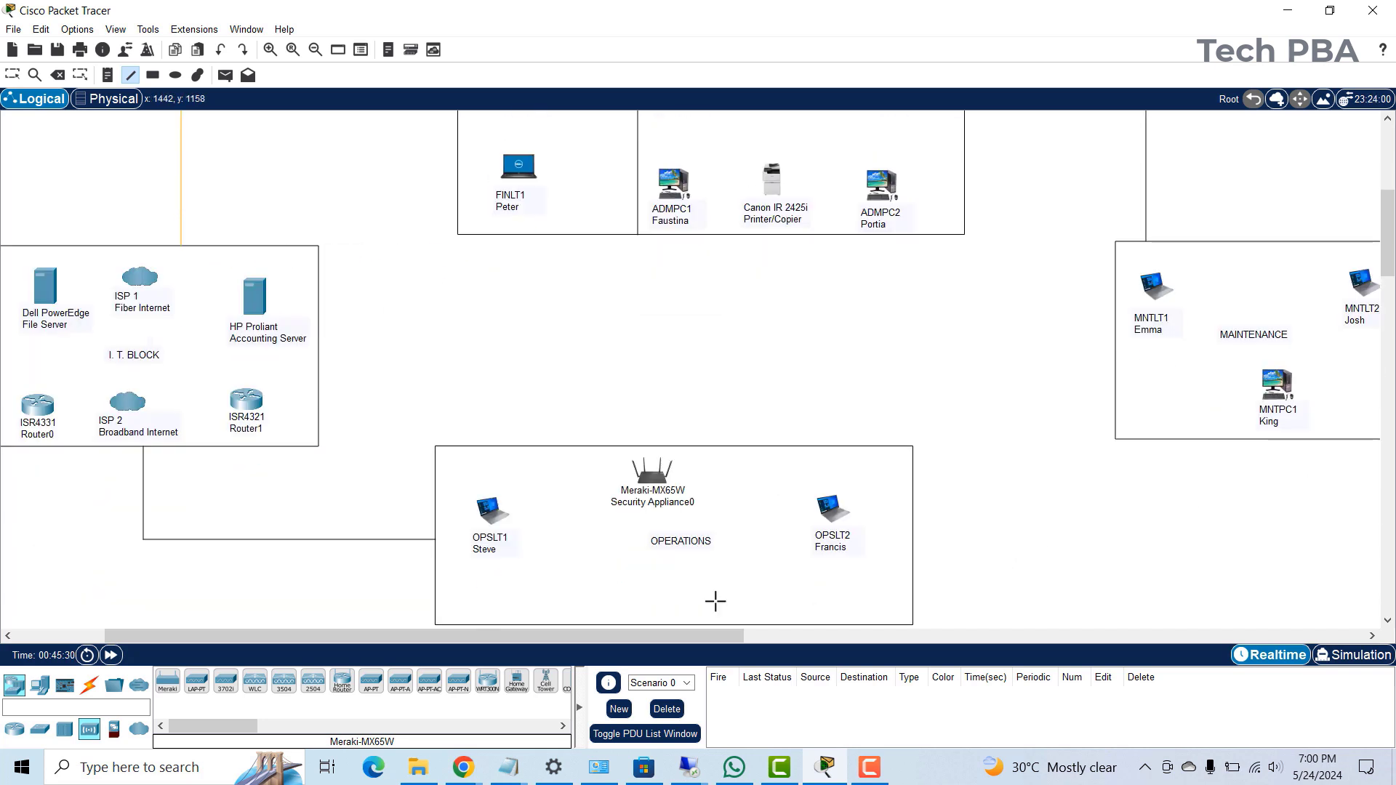
left_click(57, 74)
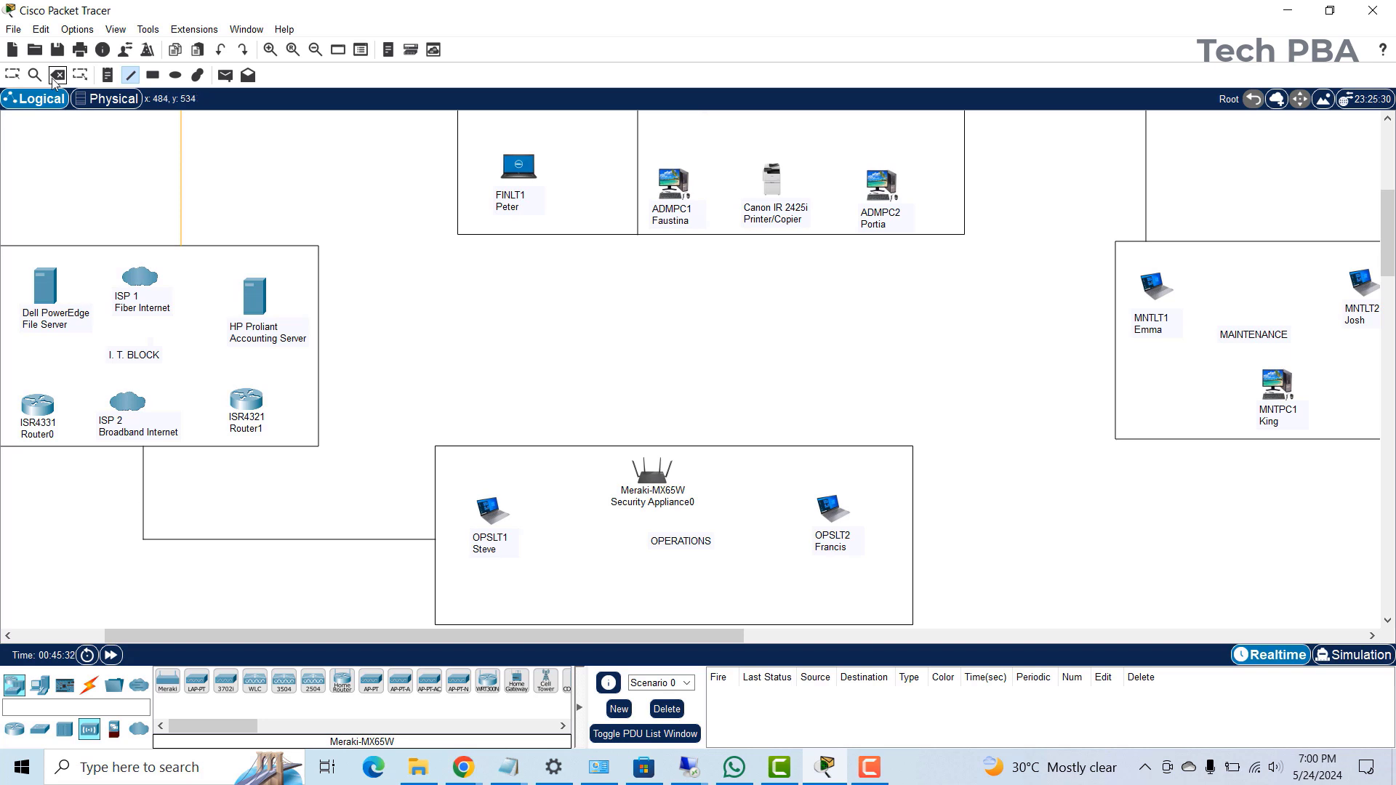
left_click(142, 491)
left_click(696, 404)
left_click(295, 539)
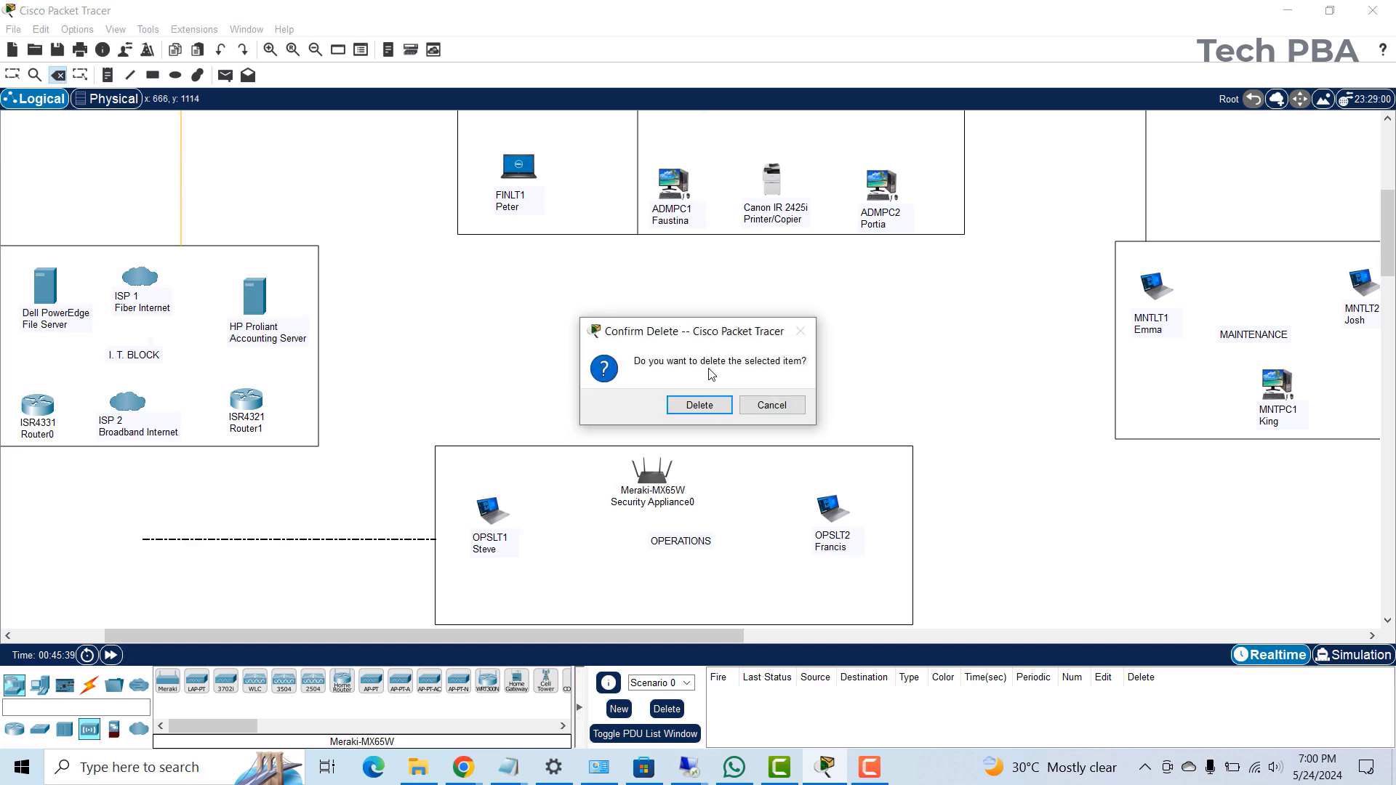
left_click(696, 404)
- Draw an orange right-angled line from the lower edge of the I. T. BLOCK box to the OPERATIONS box
left_click(131, 75)
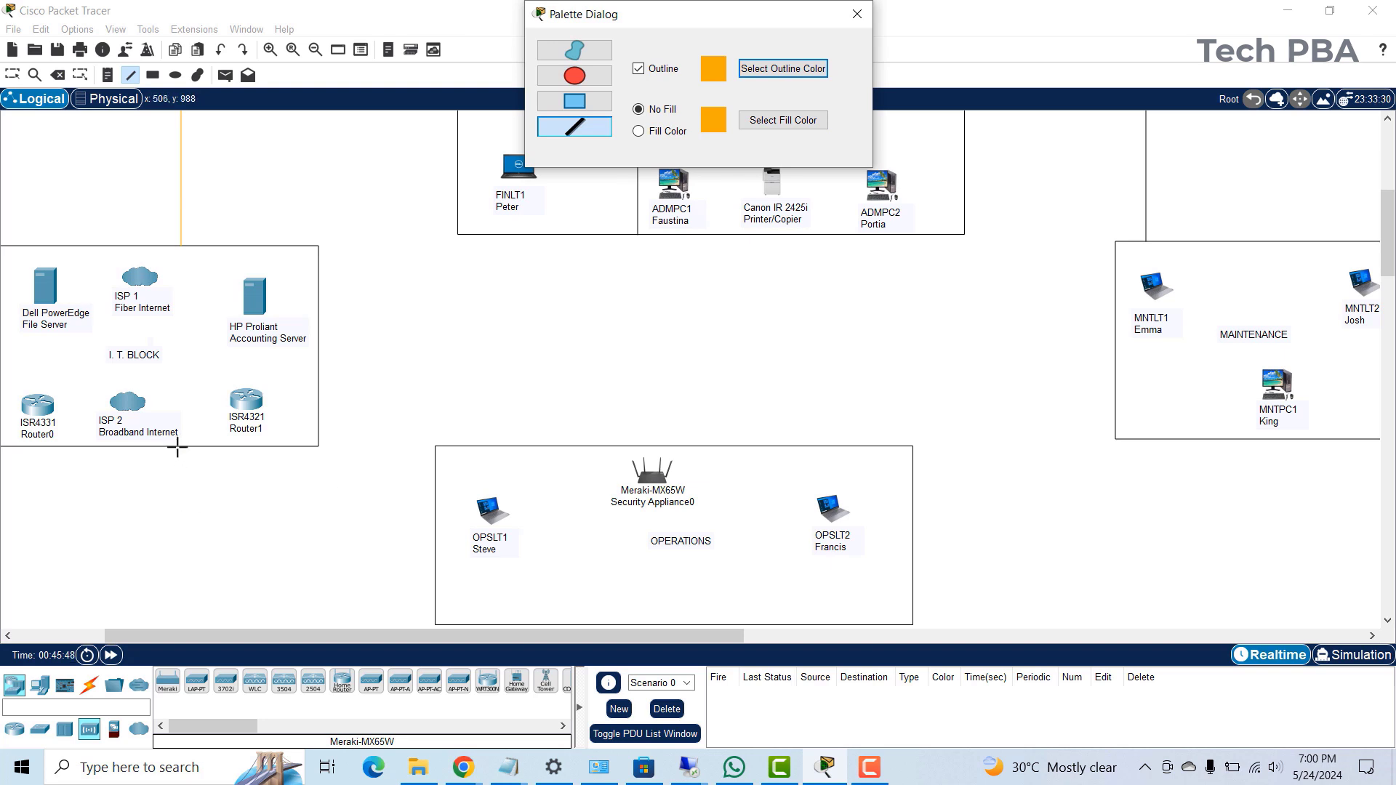
mouse_move(177, 447)
left_mouse_down()
mouse_move(181, 555)
mouse_move(176, 538)
mouse_move(435, 537)
left_mouse_up()
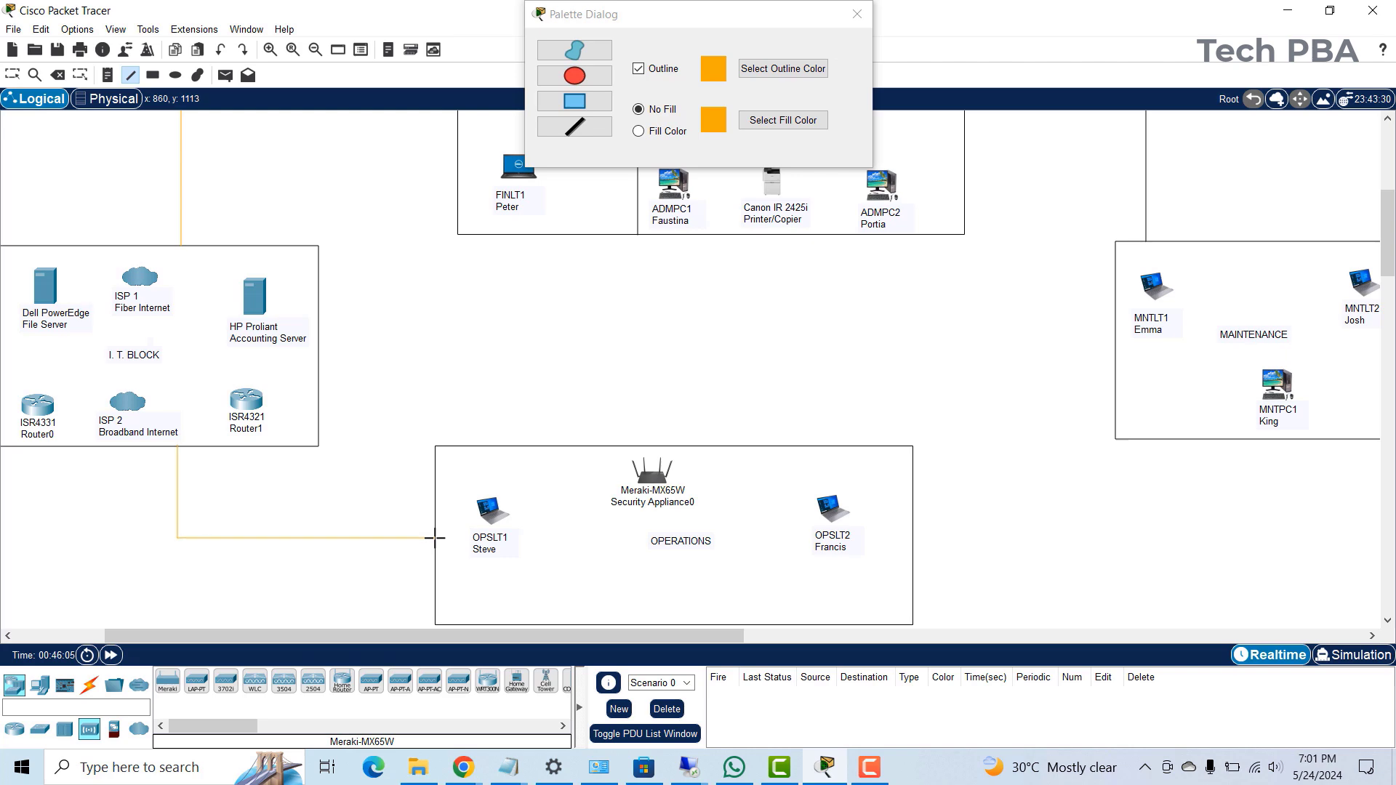
left_click(858, 15)
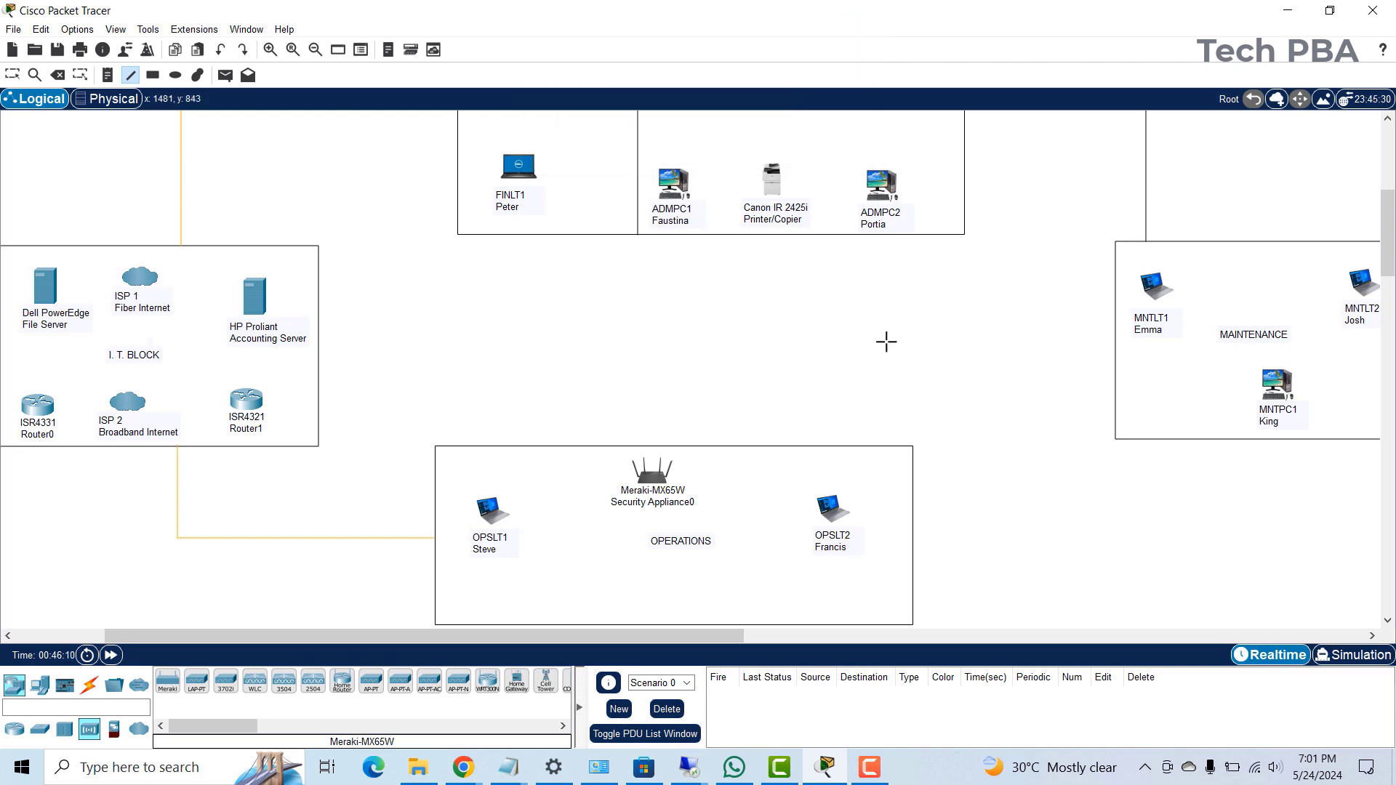
- Add a "High Speed Fiber Optic Cable" note on the orange line between the I. T. BLOCK and ACCOUNT/FINANCE
scroll(884, 341, "up", 3)
scroll(884, 349, "down", 2)
scroll(895, 359, "down", 1)
scroll(895, 359, "up", 2)
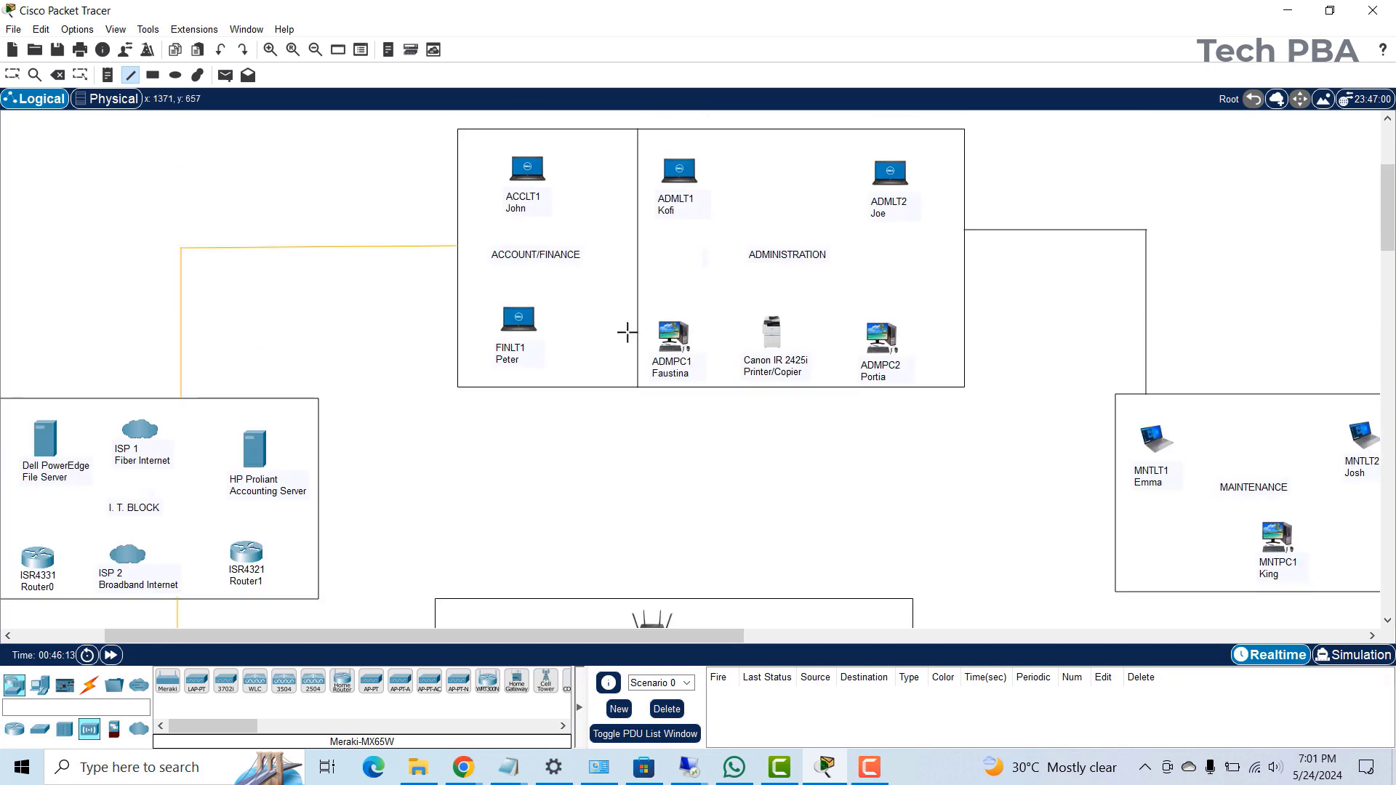
left_click(107, 75)
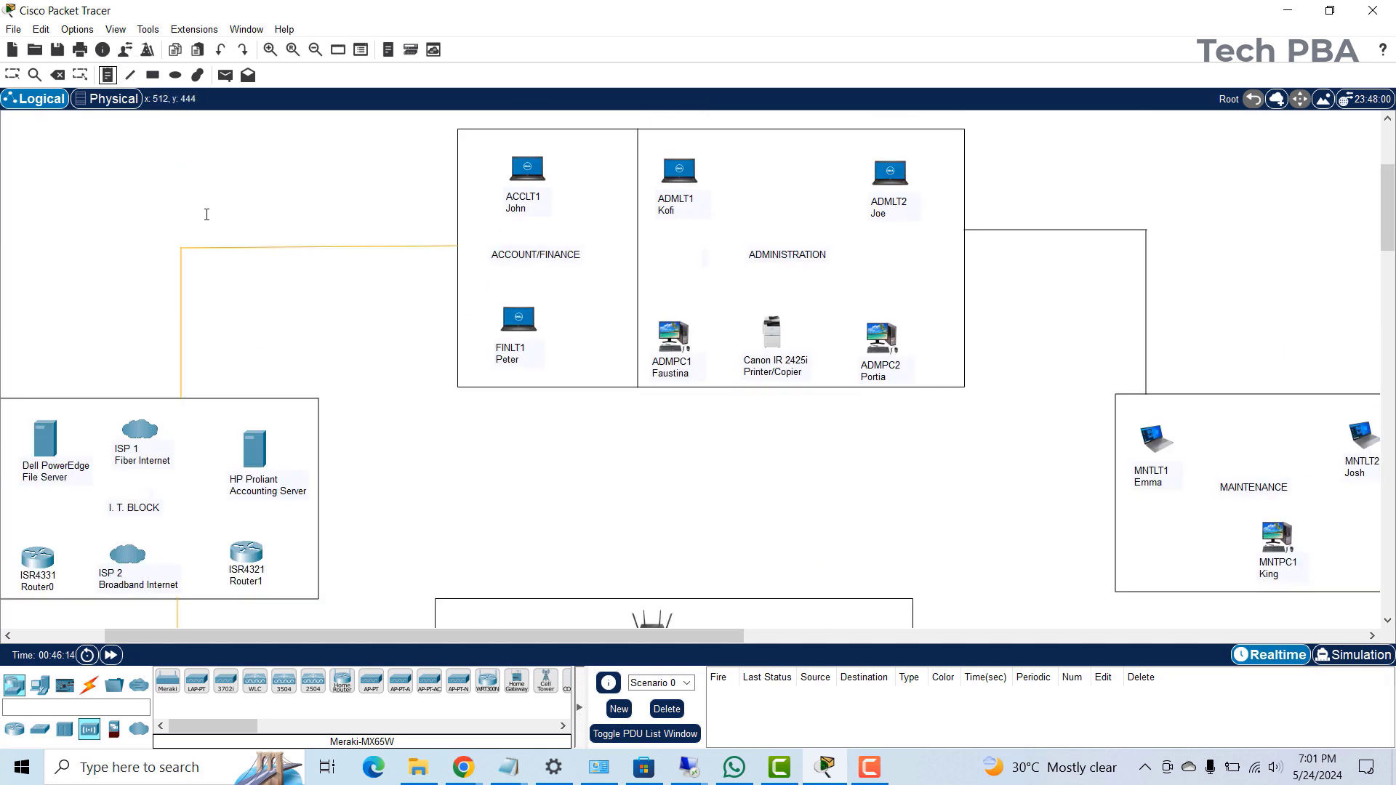
left_click(240, 235)
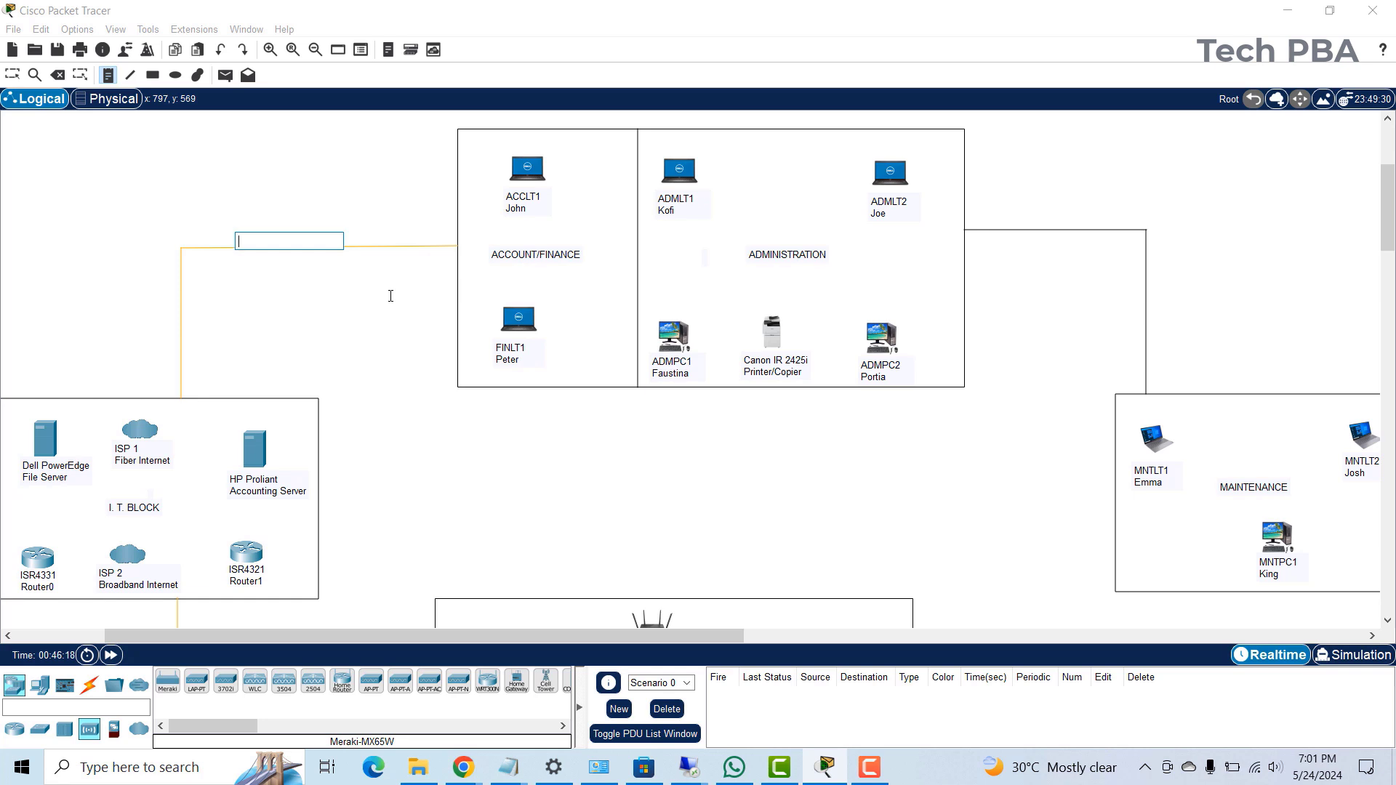
type("High Speed Fiber Op")
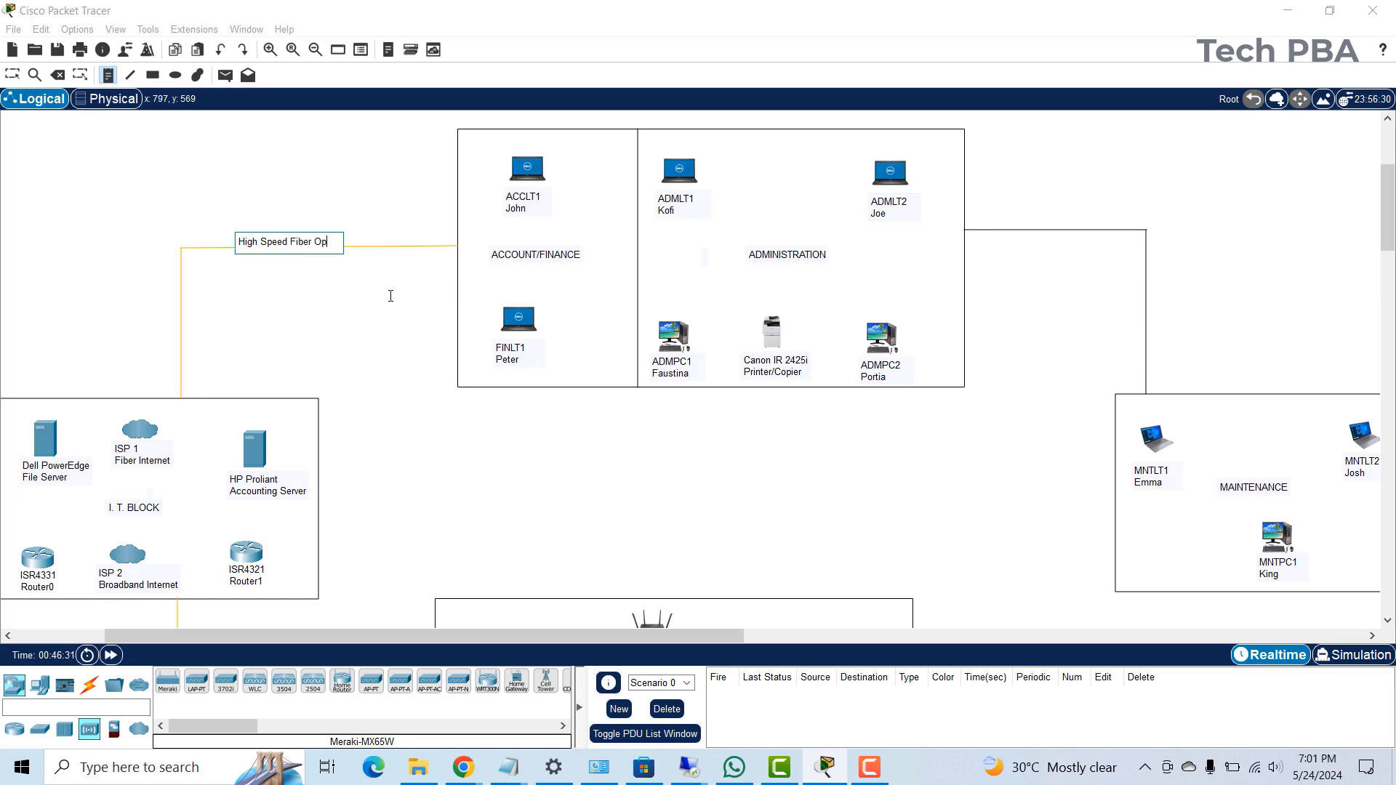
type("c Cable")
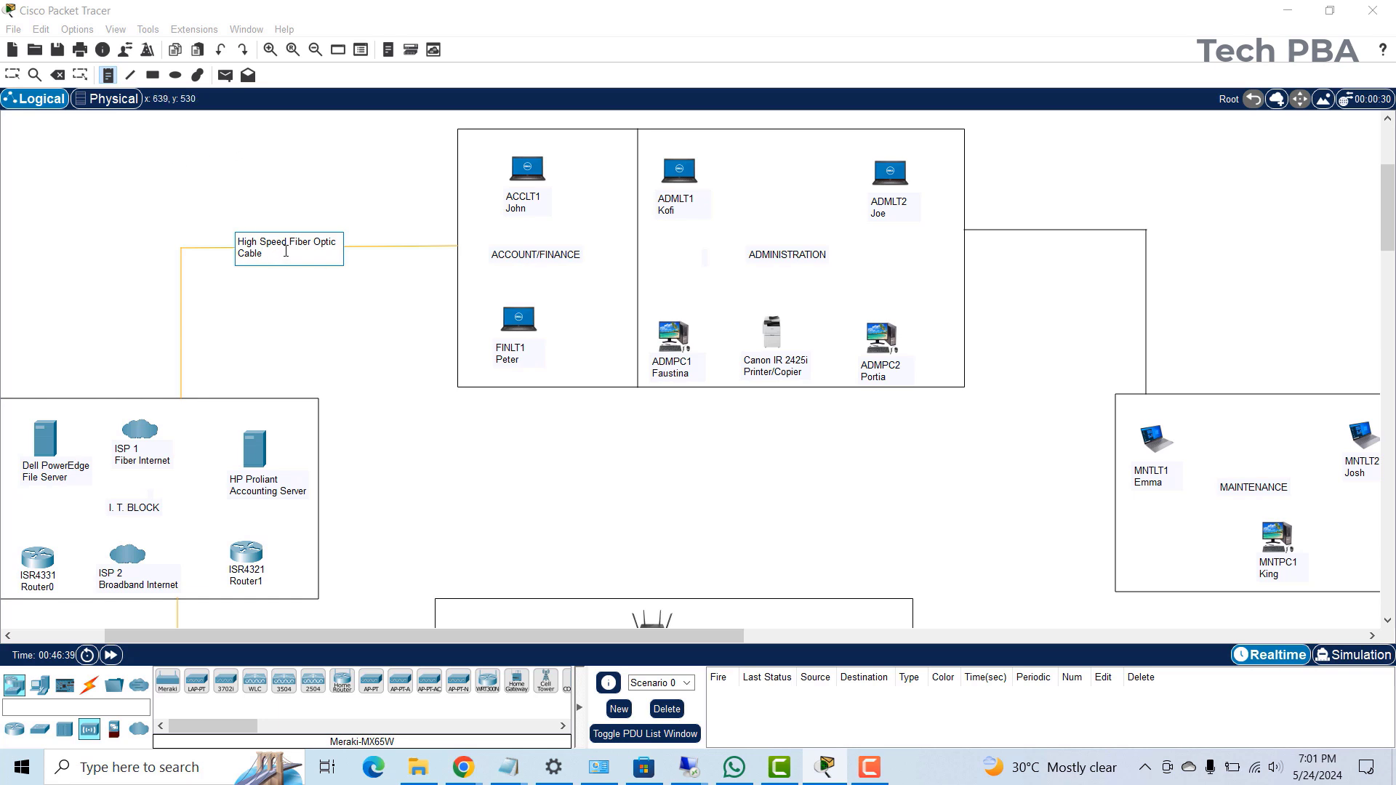
- Shorten the note to "Fiber Optic Cable" and move it just above the orange line to ACCOUNT/FINANCE
left_click_drag(288, 241, 231, 240)
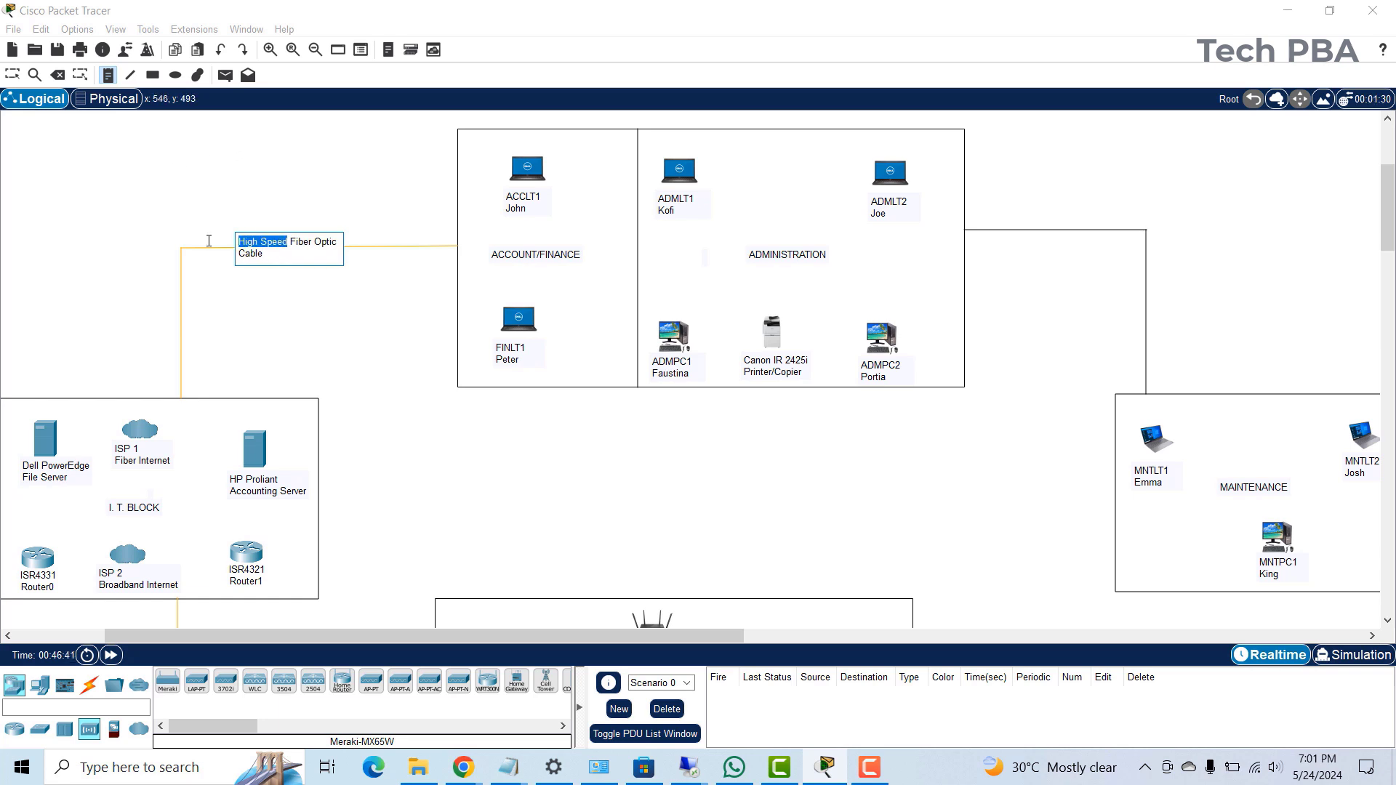
key("BackSpace")
key("Delete")
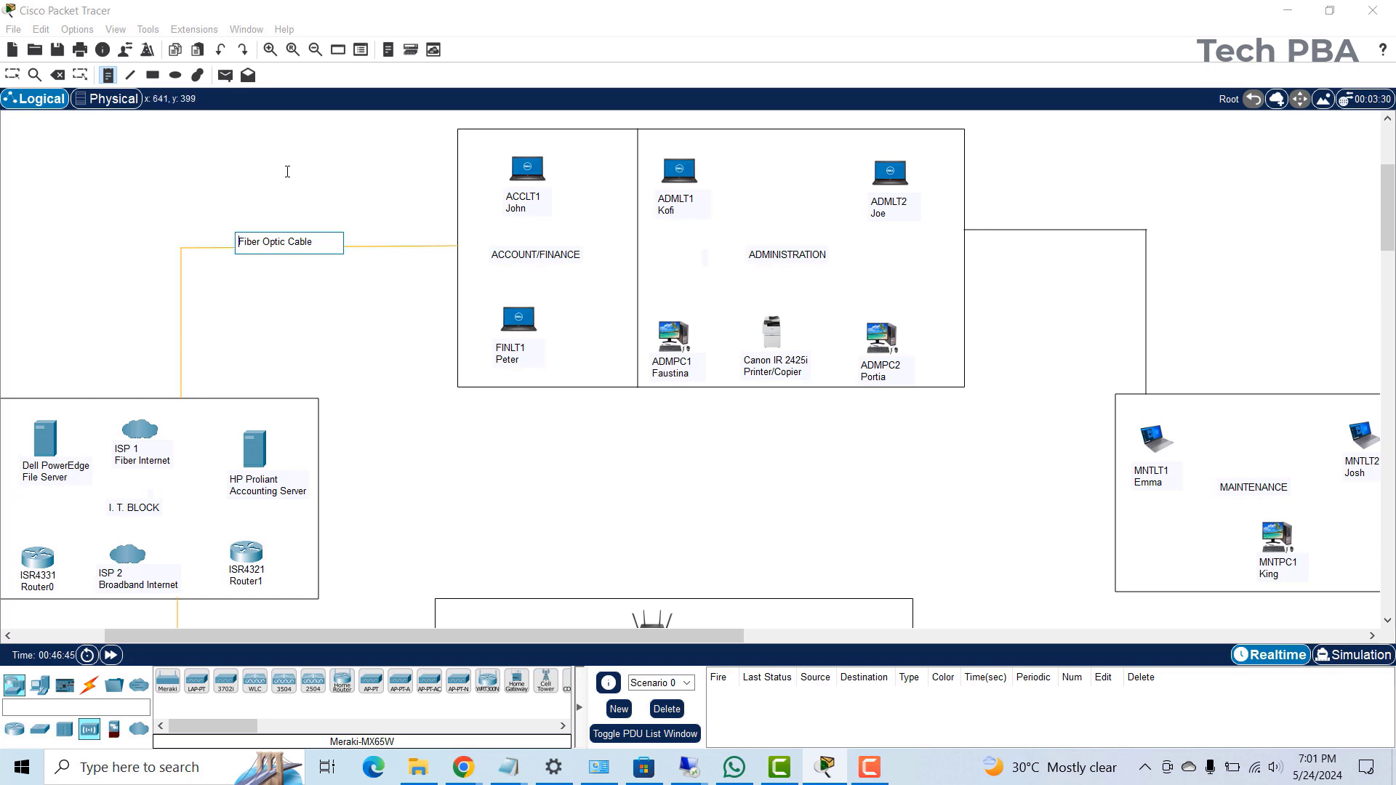
left_click(12, 75)
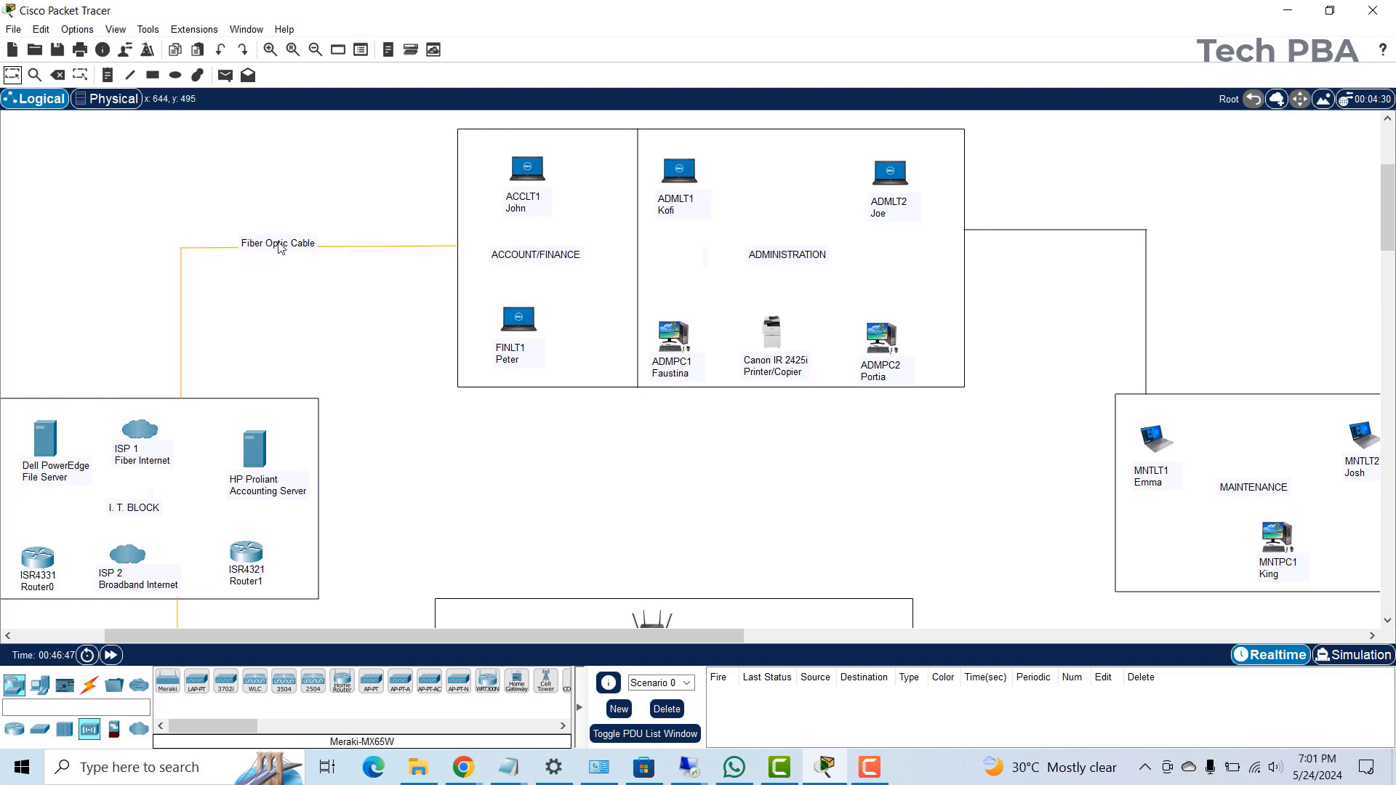
left_click_drag(283, 241, 292, 240)
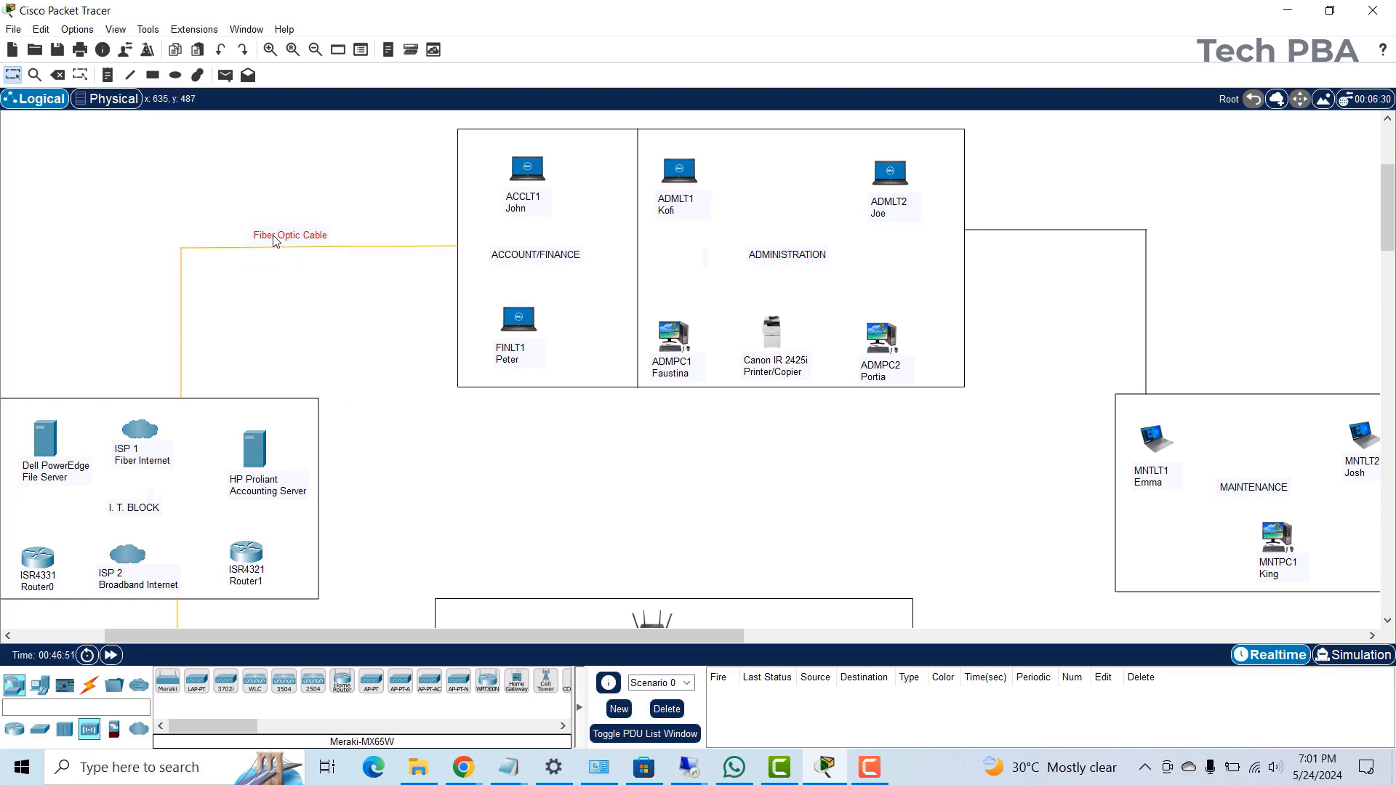
- Add a "Fiber Optic Cable" note just above the orange line between the I. T. BLOCK and OPERATIONS
scroll(483, 513, "down", 2)
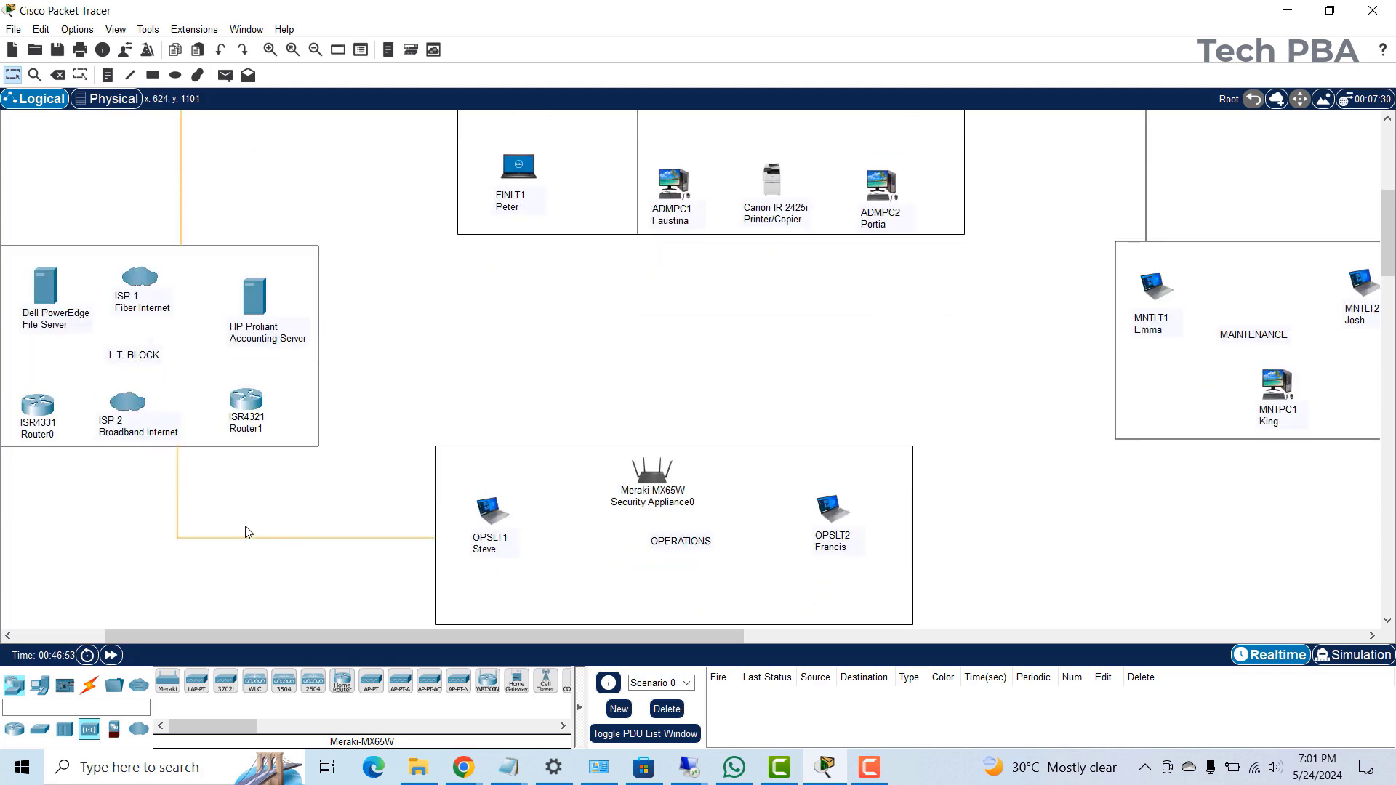
left_click(107, 75)
left_click(232, 520)
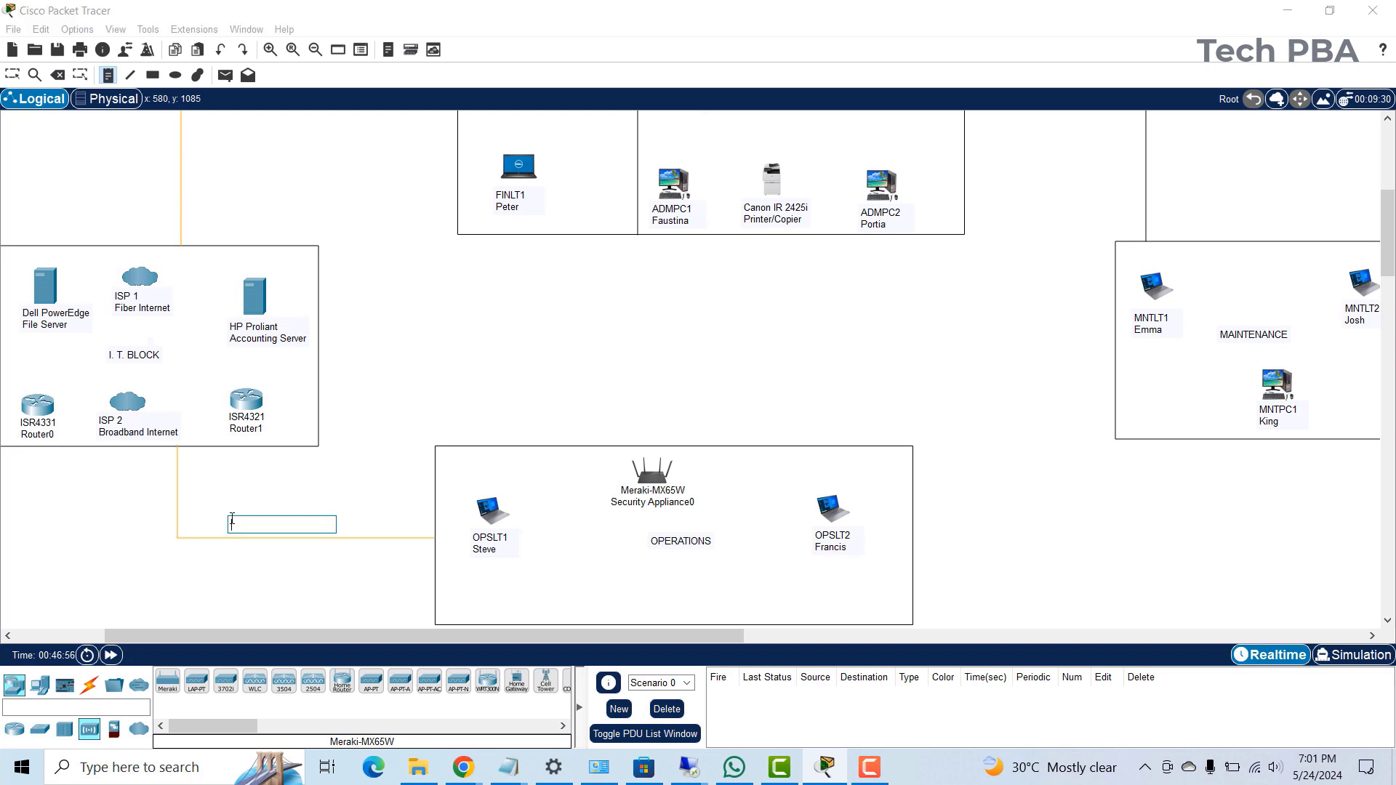
type("Ciber ")
type("O")
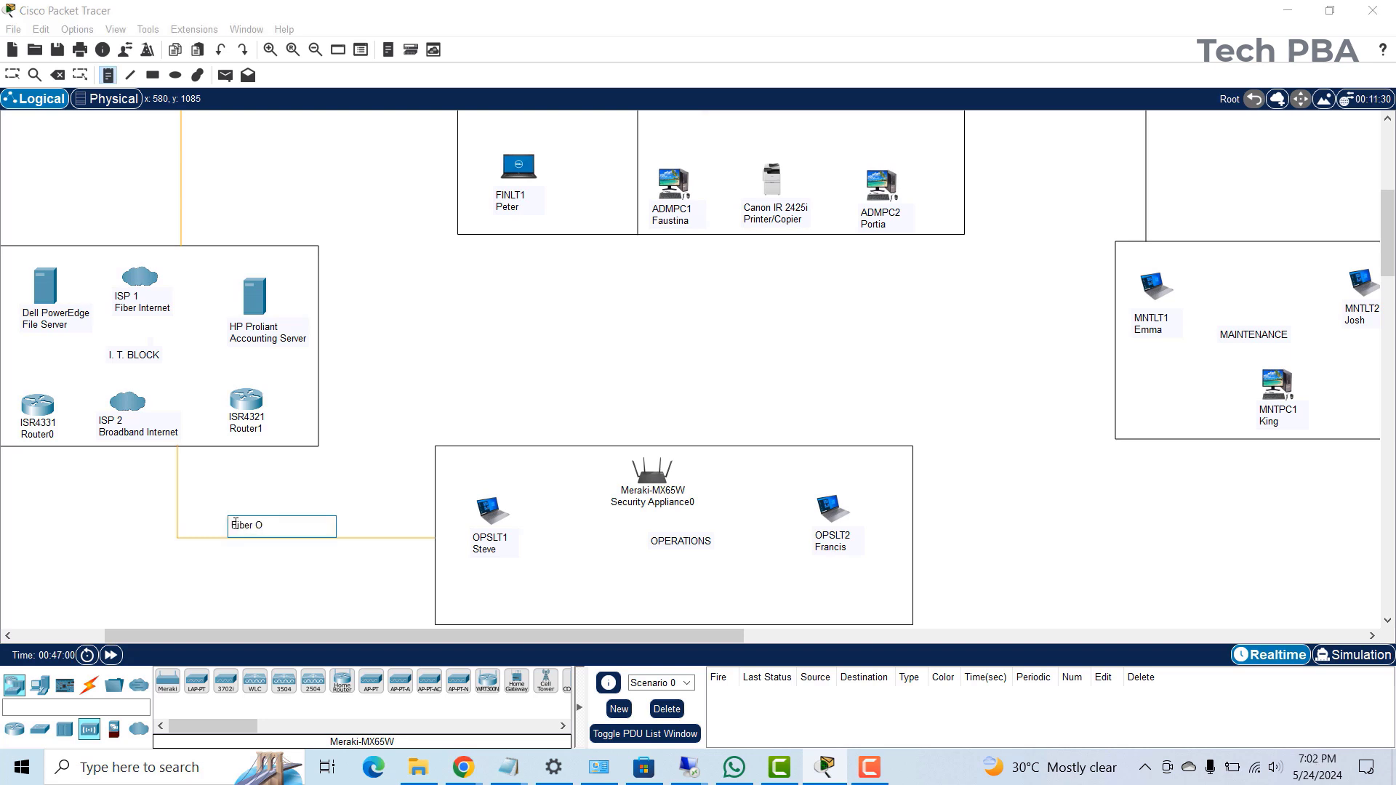
type("ptic Cable")
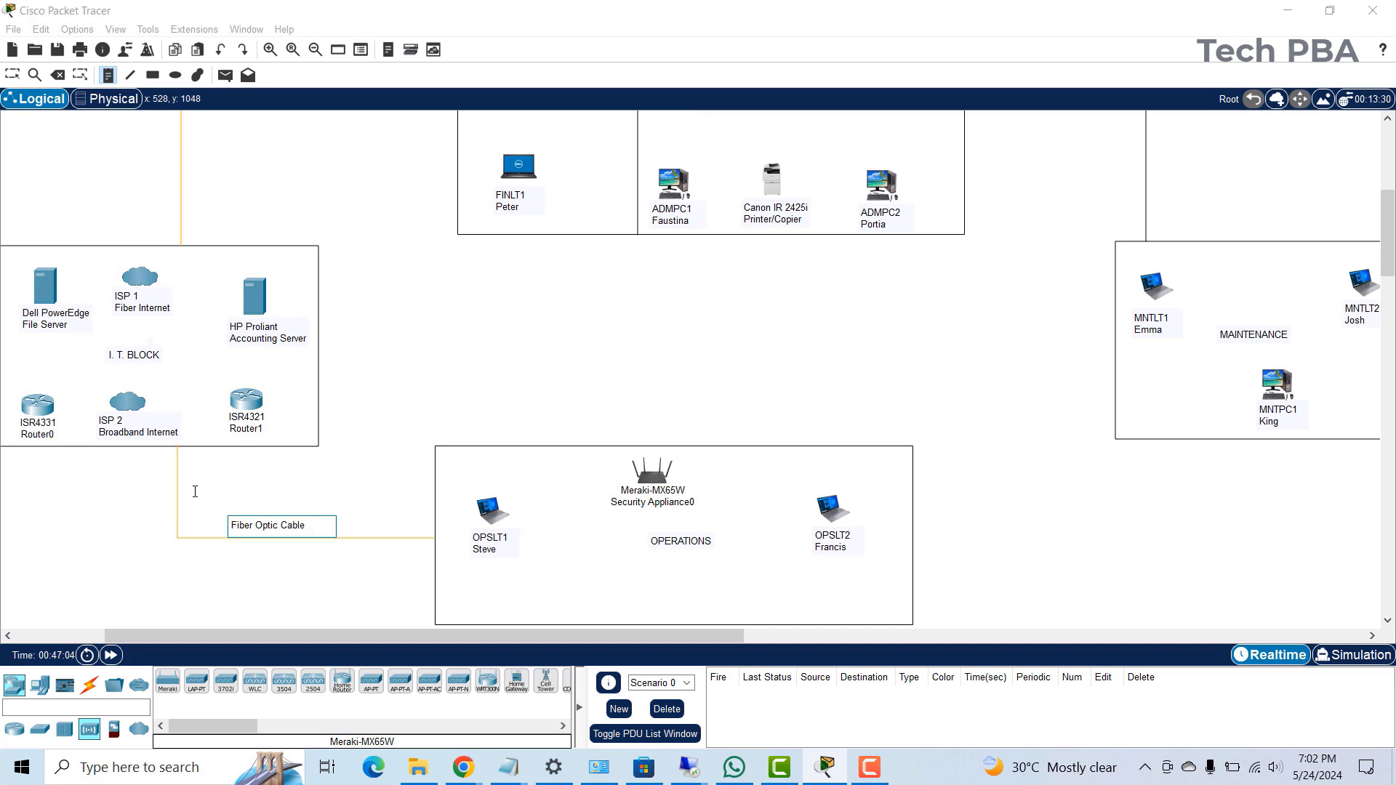
left_click(117, 499)
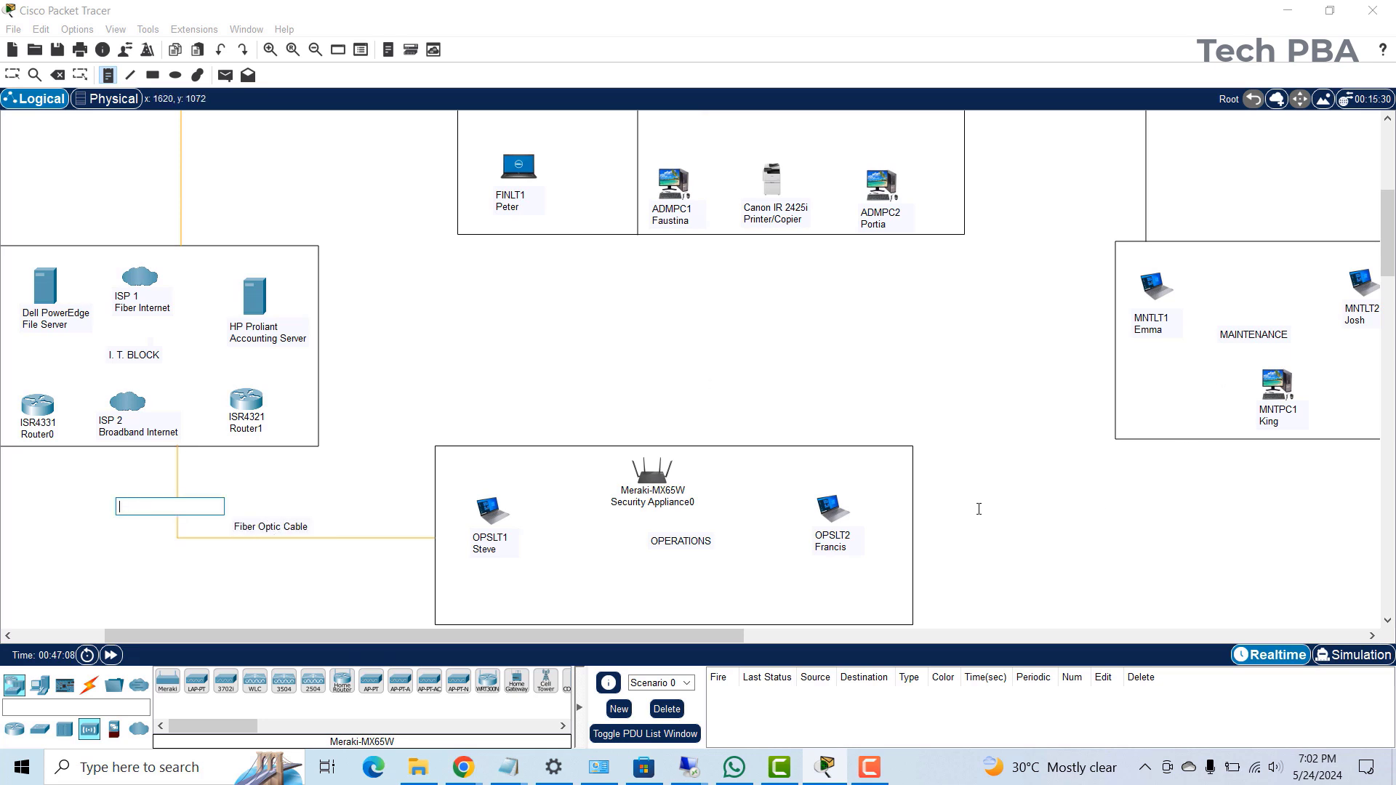
- Add a "Cat6E Ethernet Cable" note for the line linking ADMINISTRATION to MAINTENANCE and centre it just above the horizontal segment
scroll(985, 368, "up", 3)
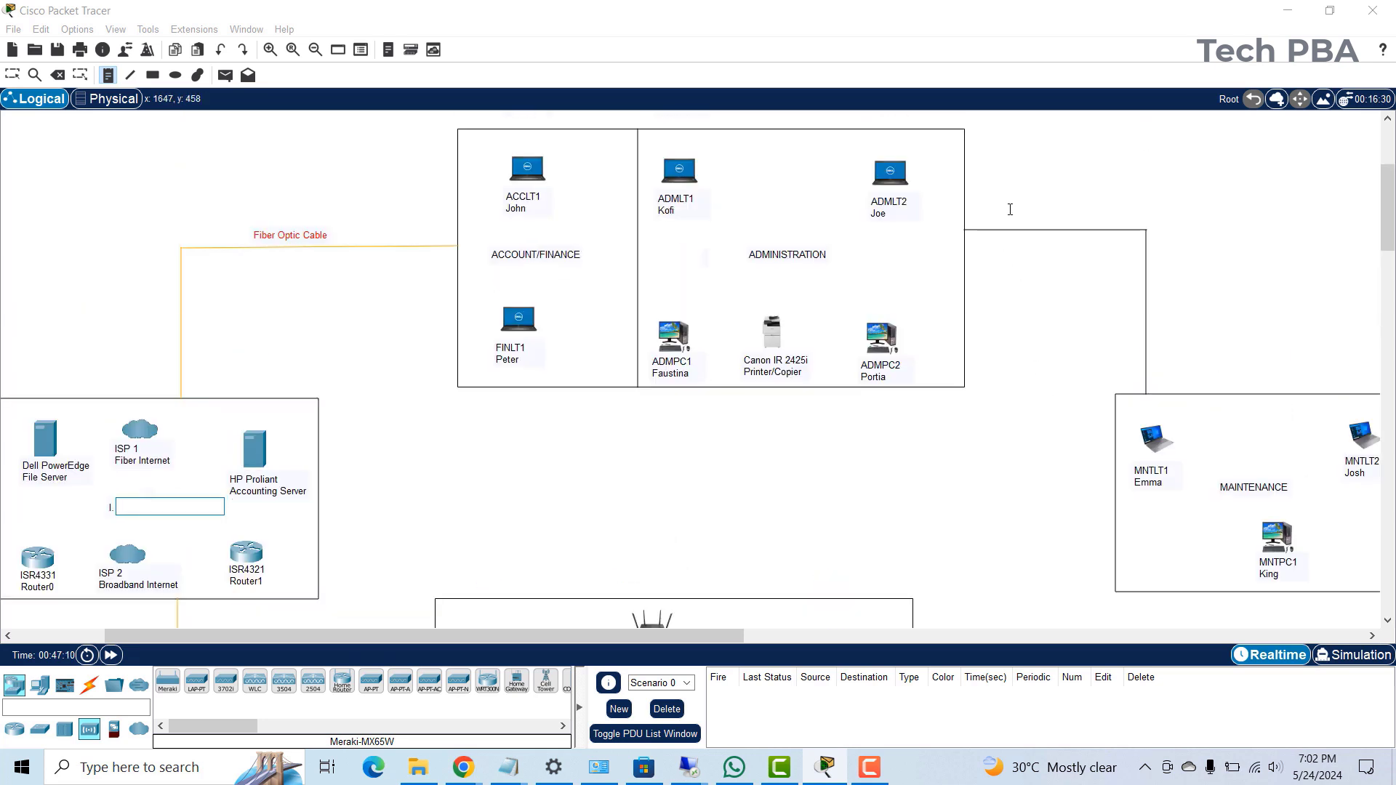
scroll(1034, 450, "down", 3)
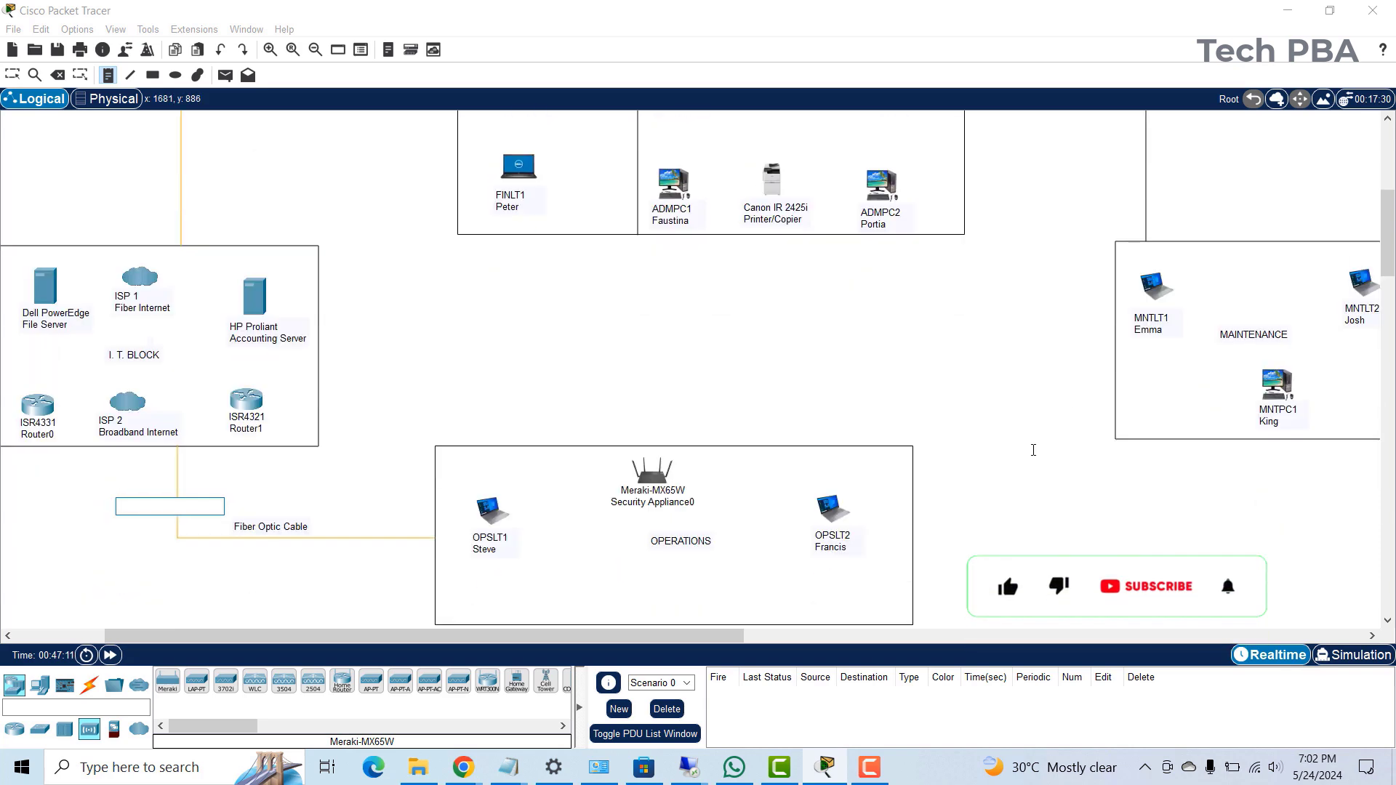
scroll(1032, 445, "up", 4)
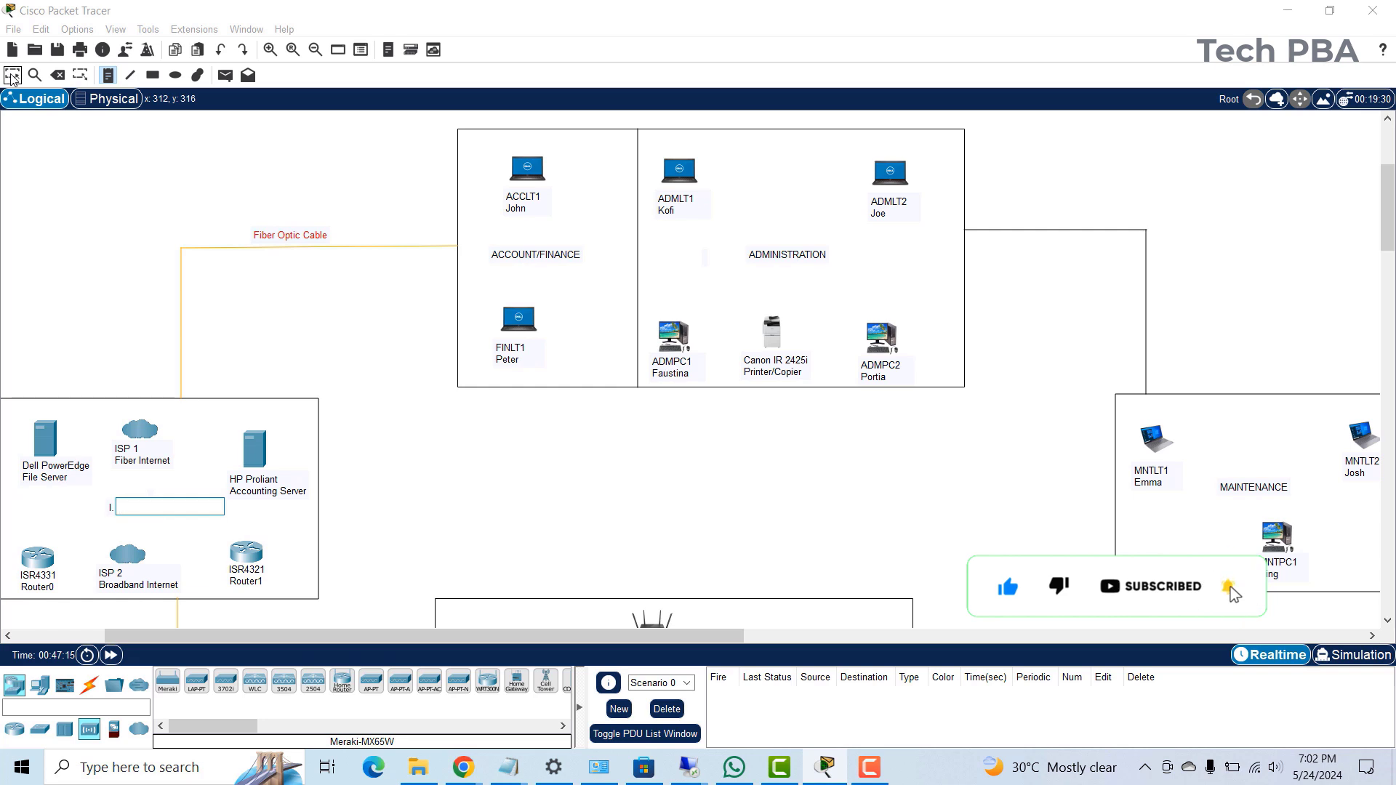
left_click(111, 79)
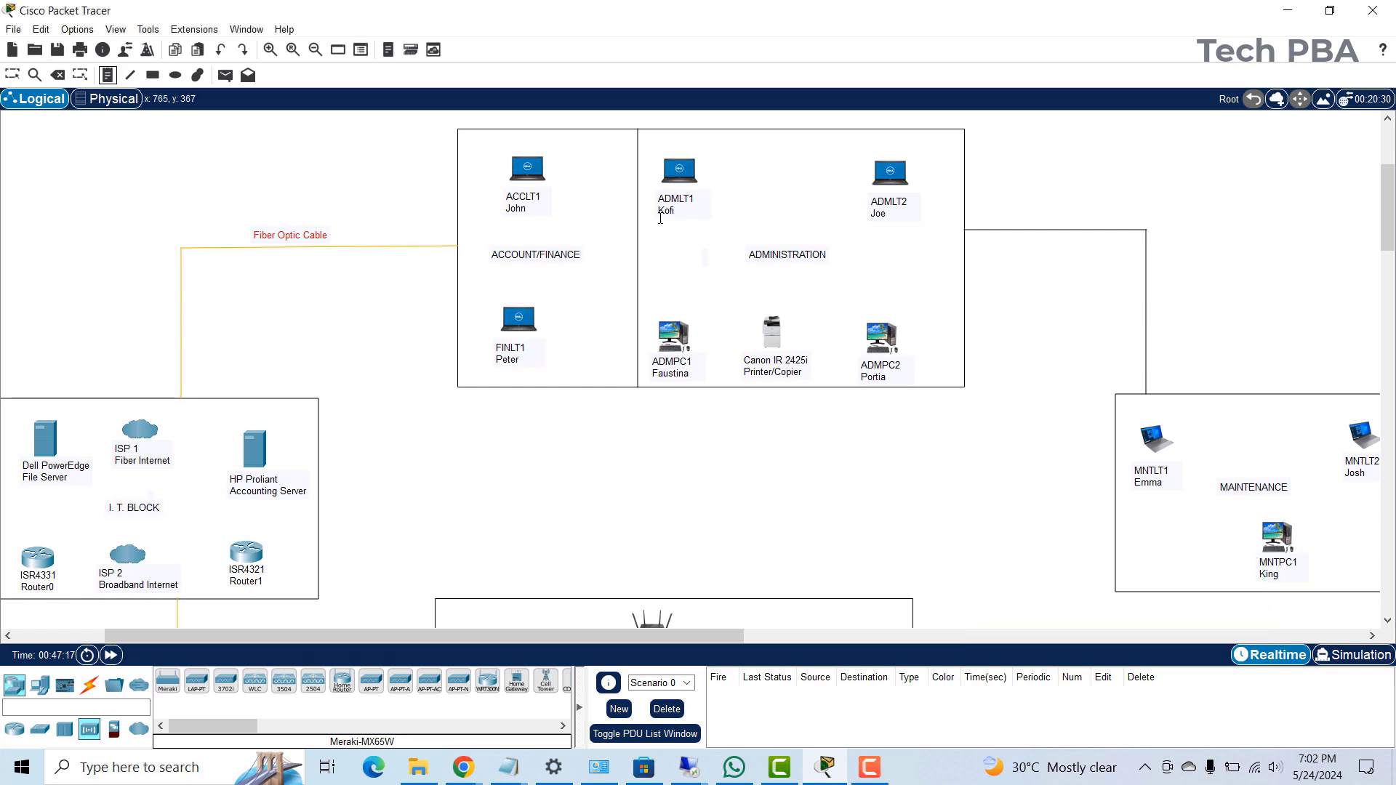
left_click(979, 210)
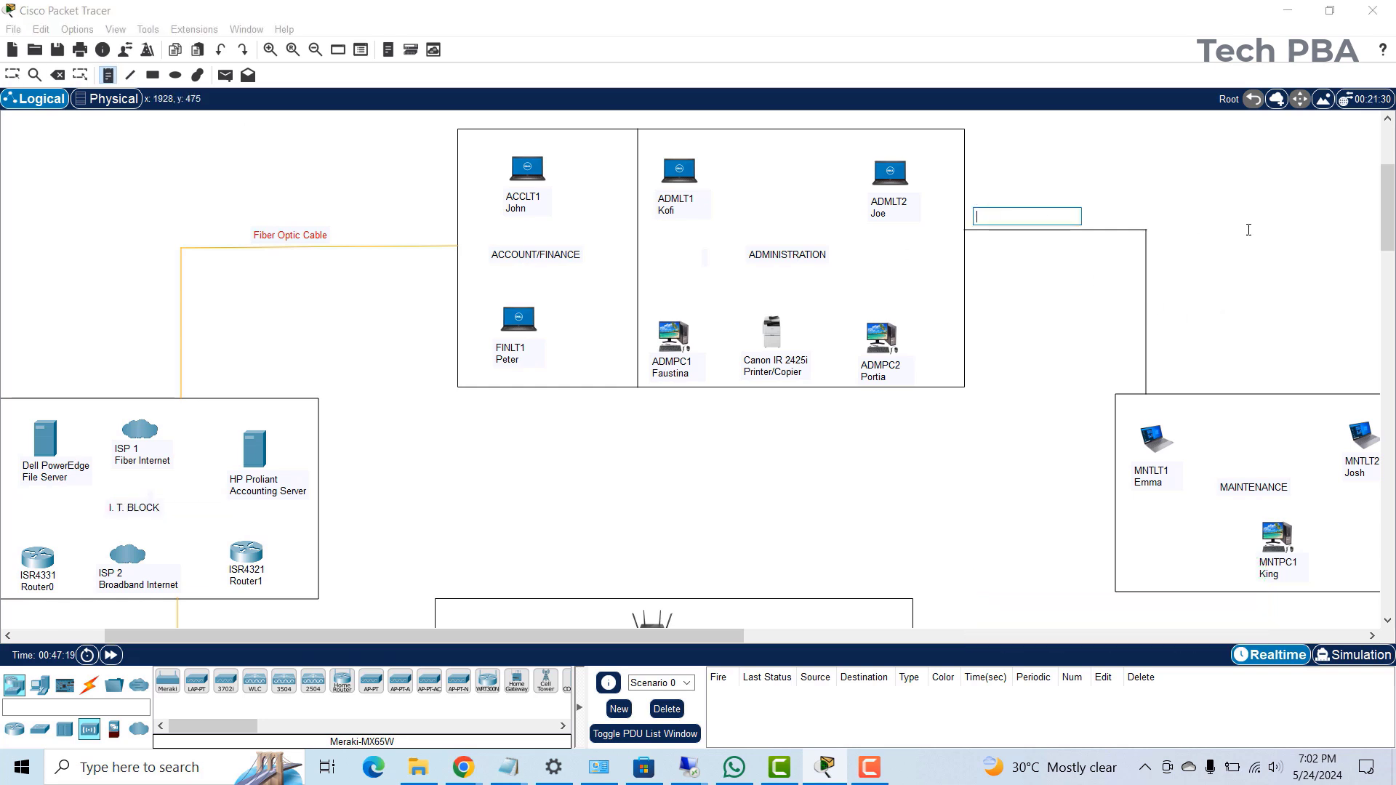
type("Cat6E Ethernet Cable")
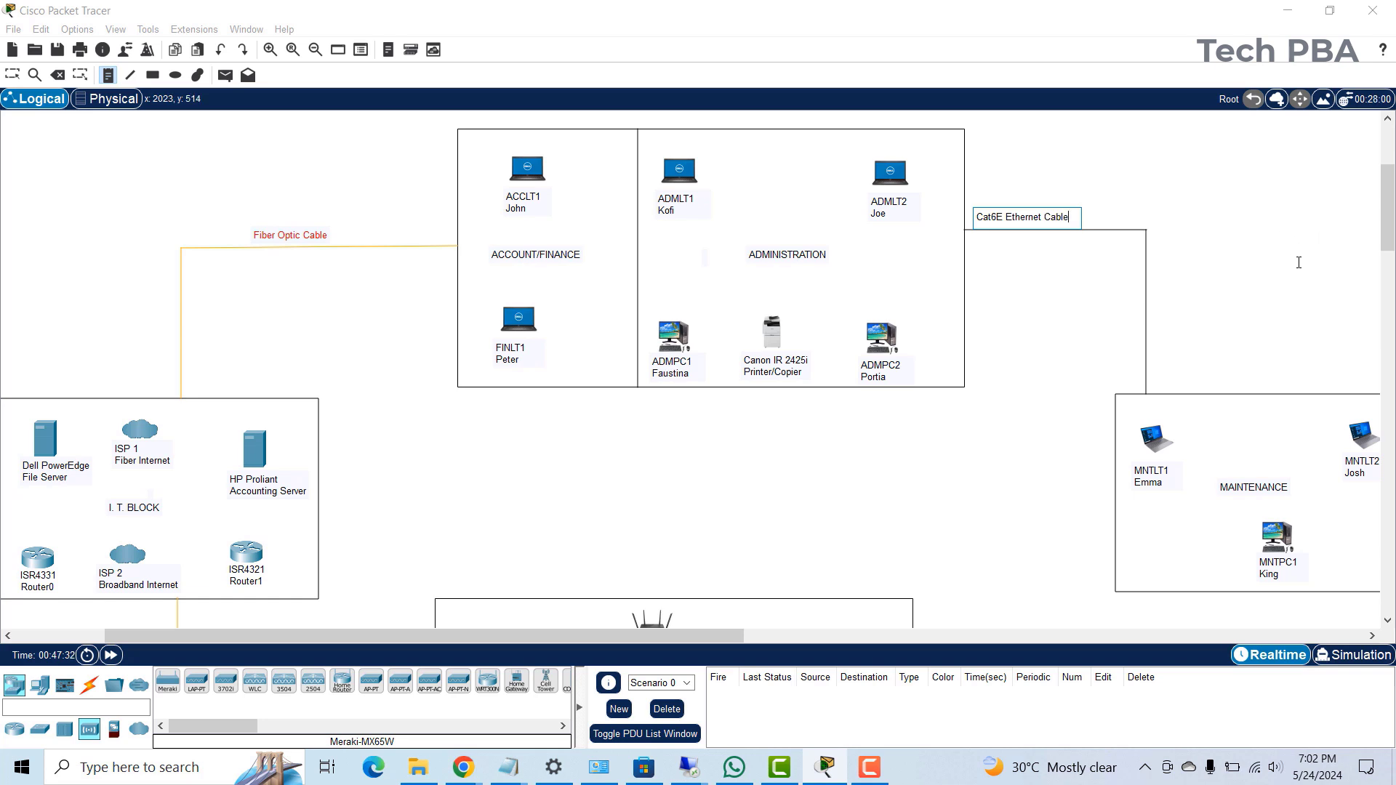
left_click(1295, 216)
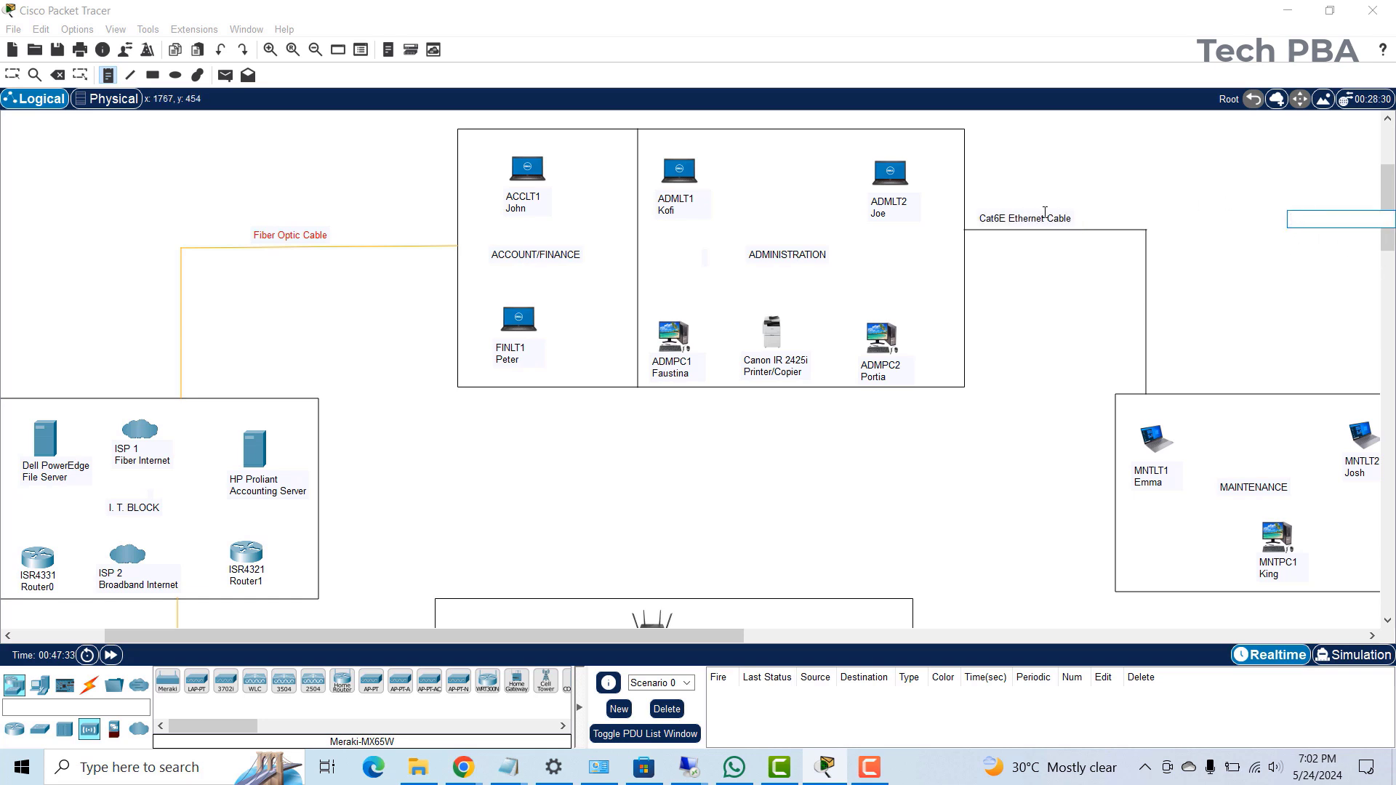
left_click(9, 76)
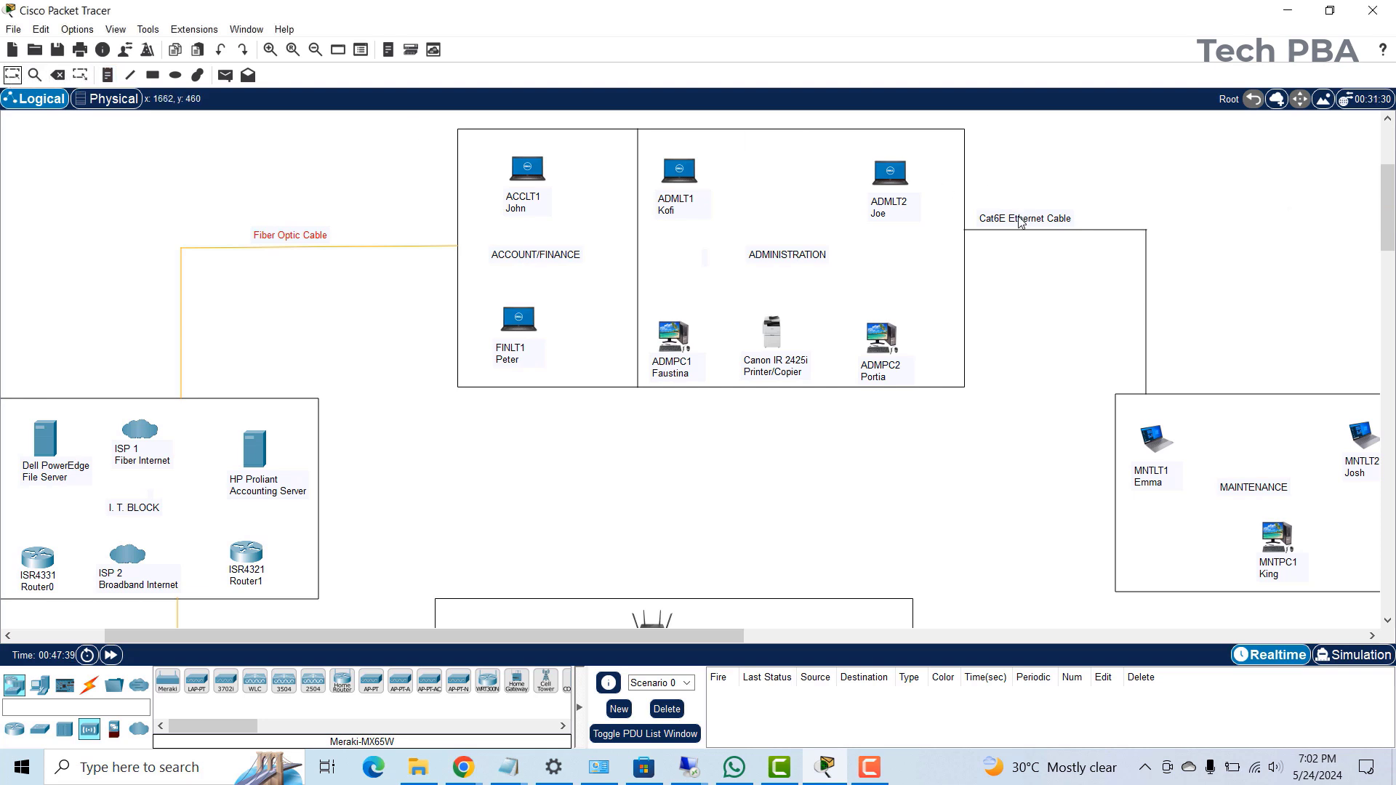
left_click_drag(1024, 222, 1048, 220)
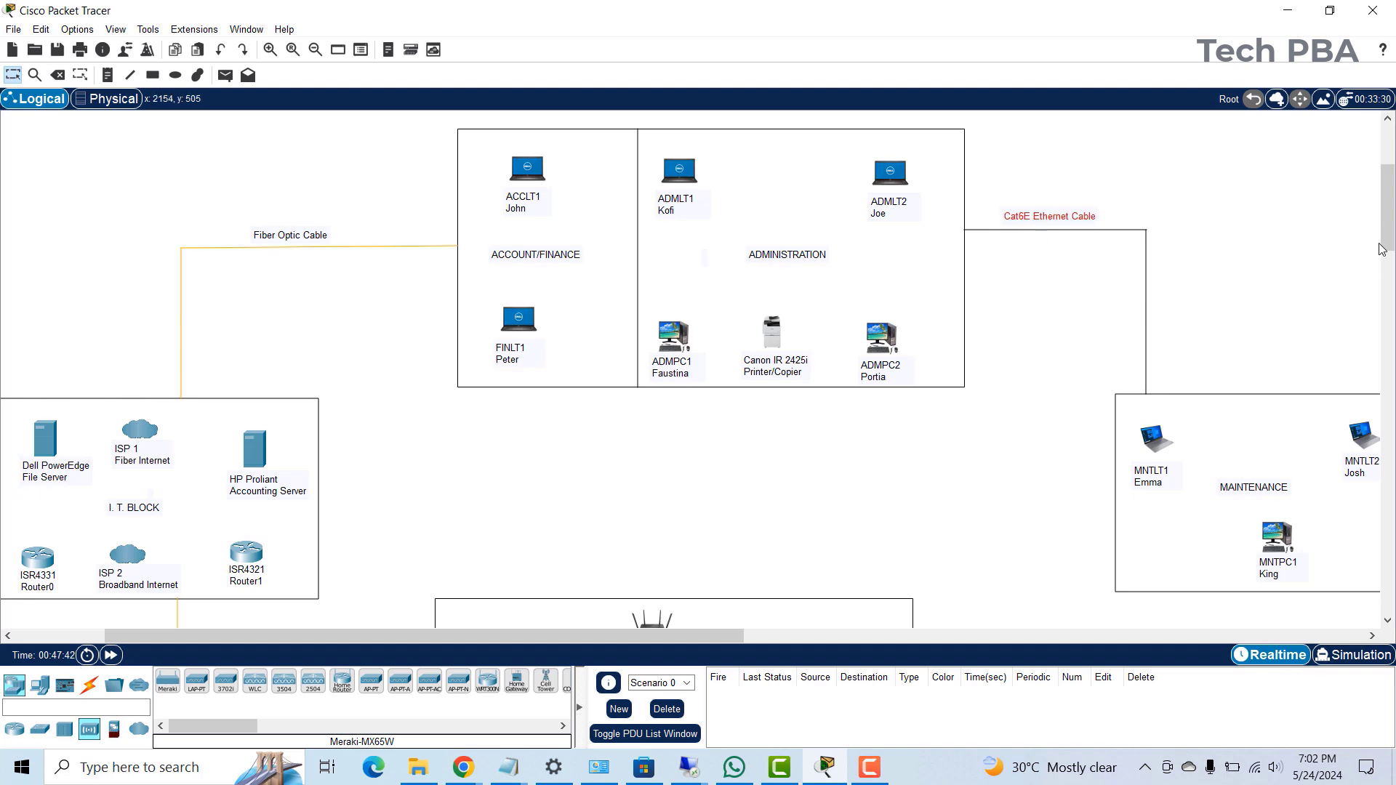
scroll(915, 386, "down", 2)
scroll(915, 387, "up", 3)
scroll(919, 387, "down", 3)
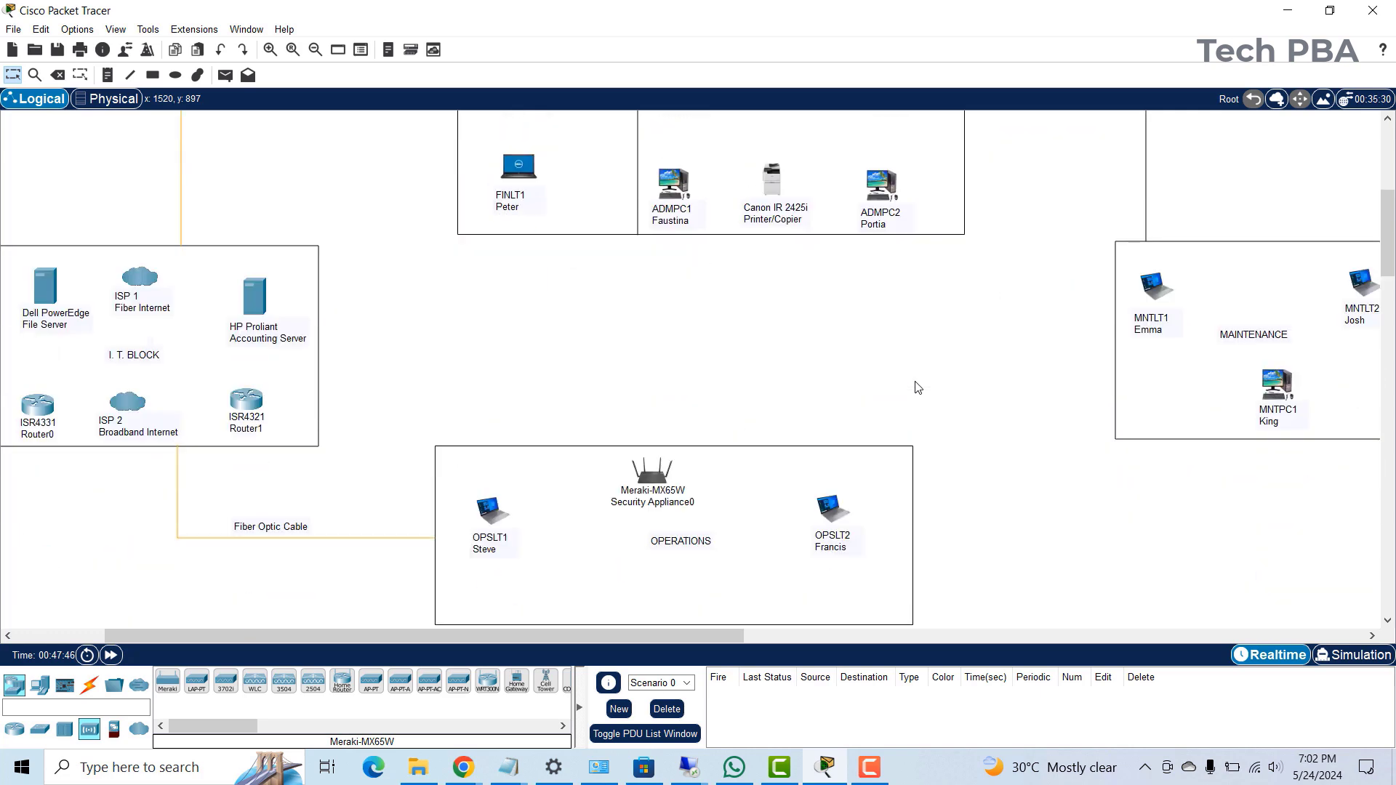
scroll(916, 387, "up", 2)
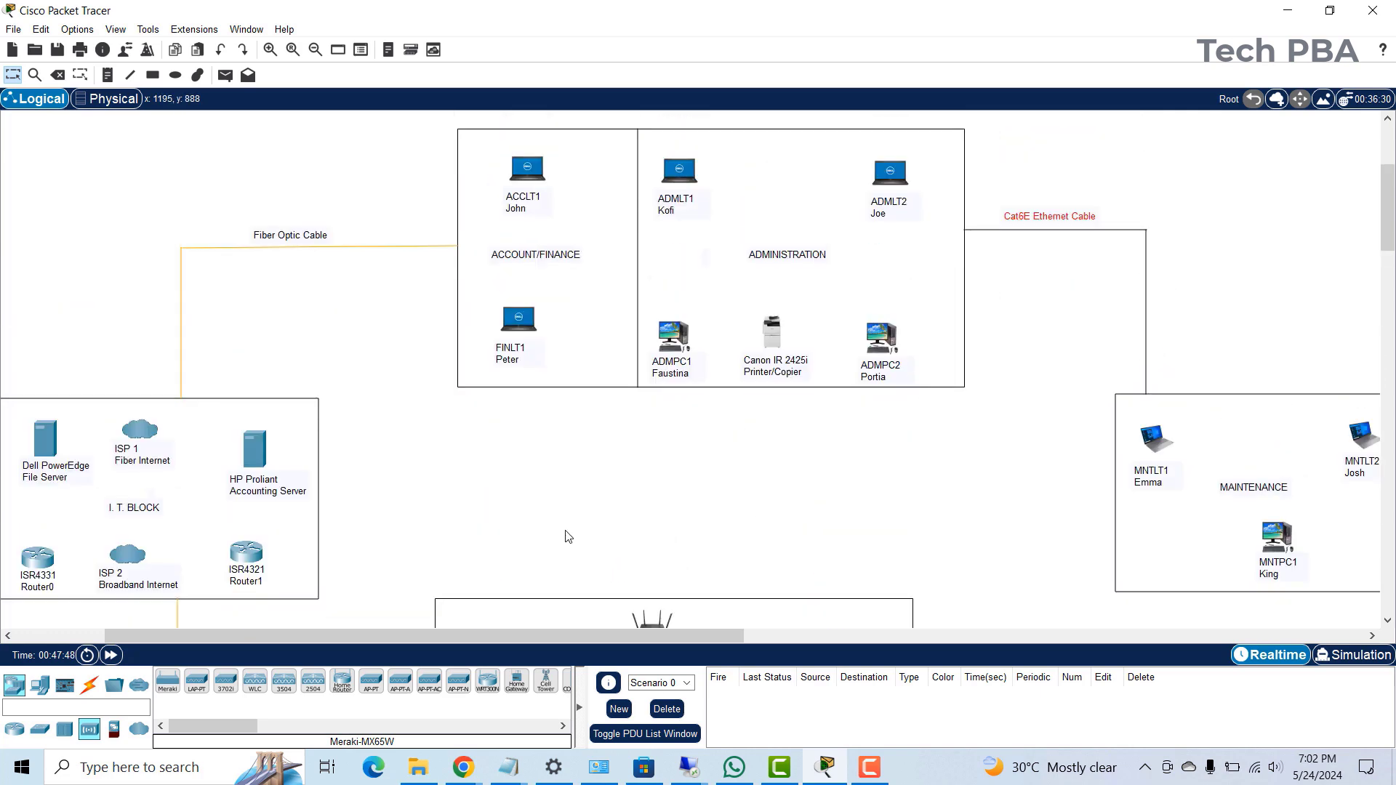
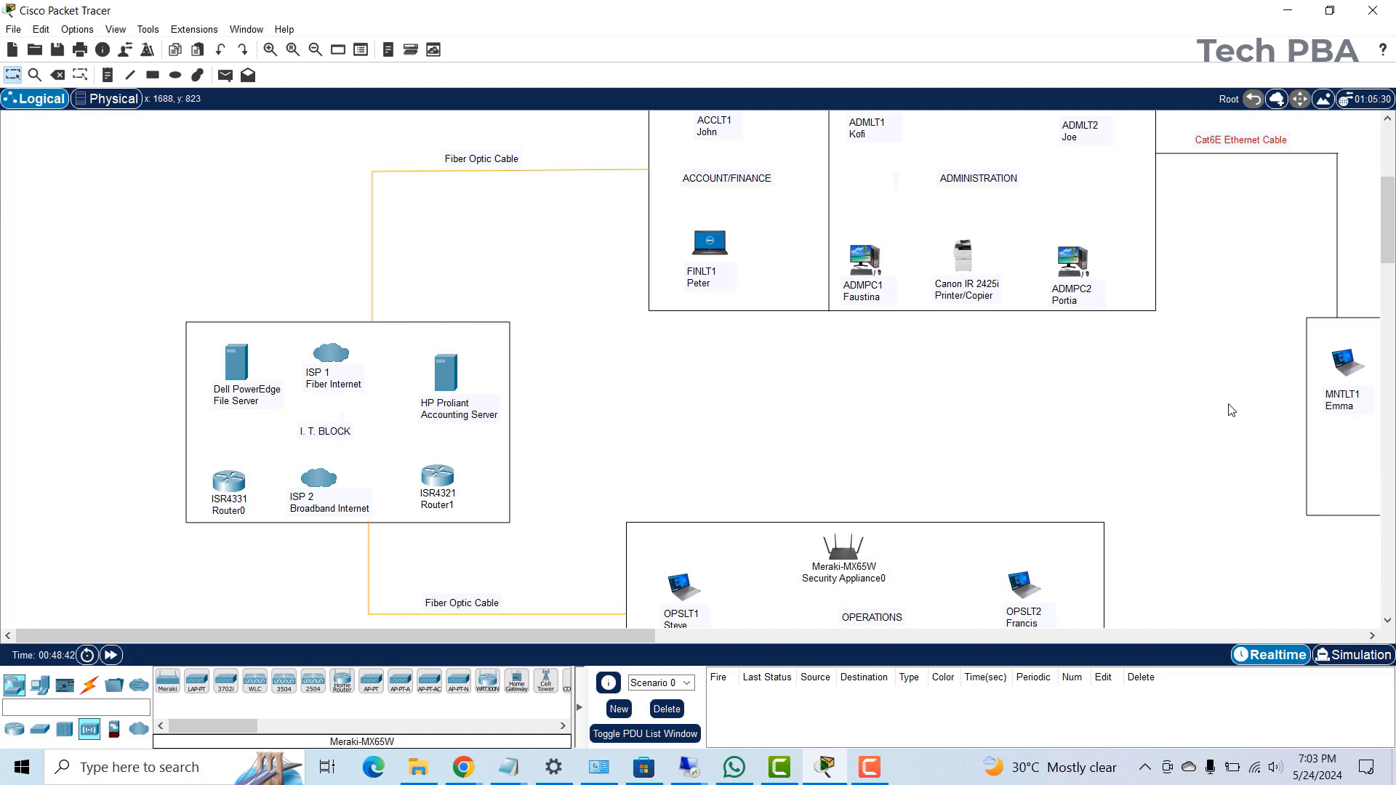
scroll(761, 470, "right", 3)
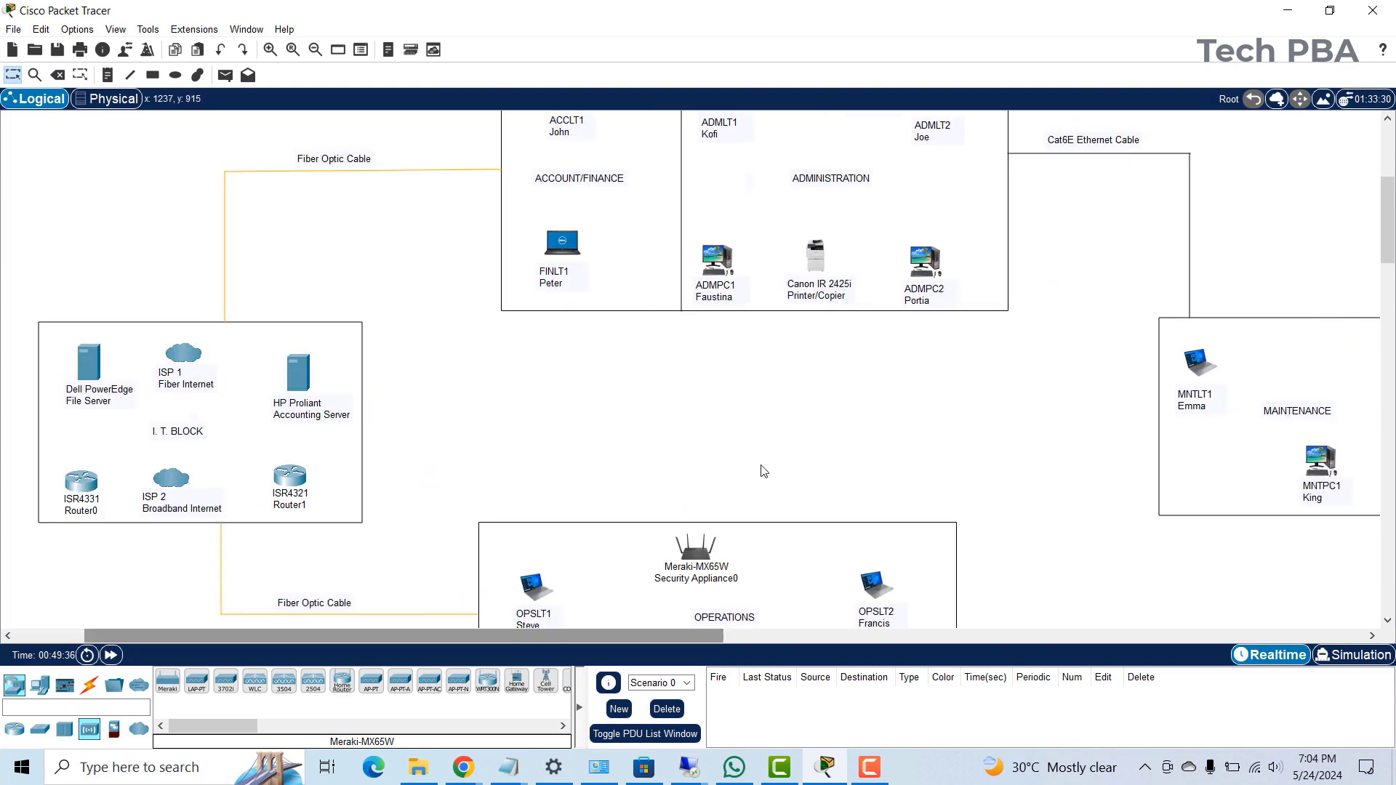
- Save the topology as a Packet Tracer activity file named "My basic LAN Topology" in the saves folder
scroll(761, 470, "up", 3)
scroll(757, 474, "down", 4)
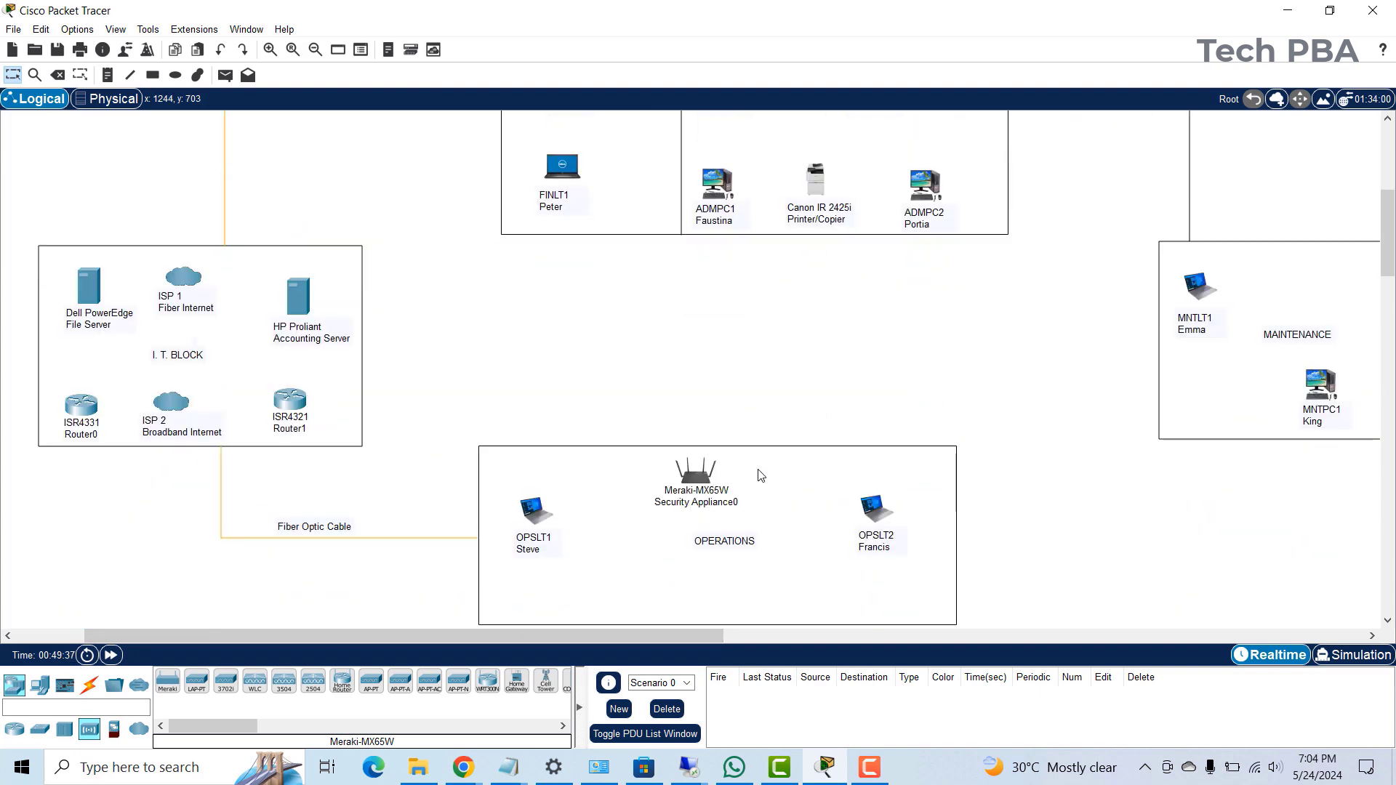
left_click(13, 31)
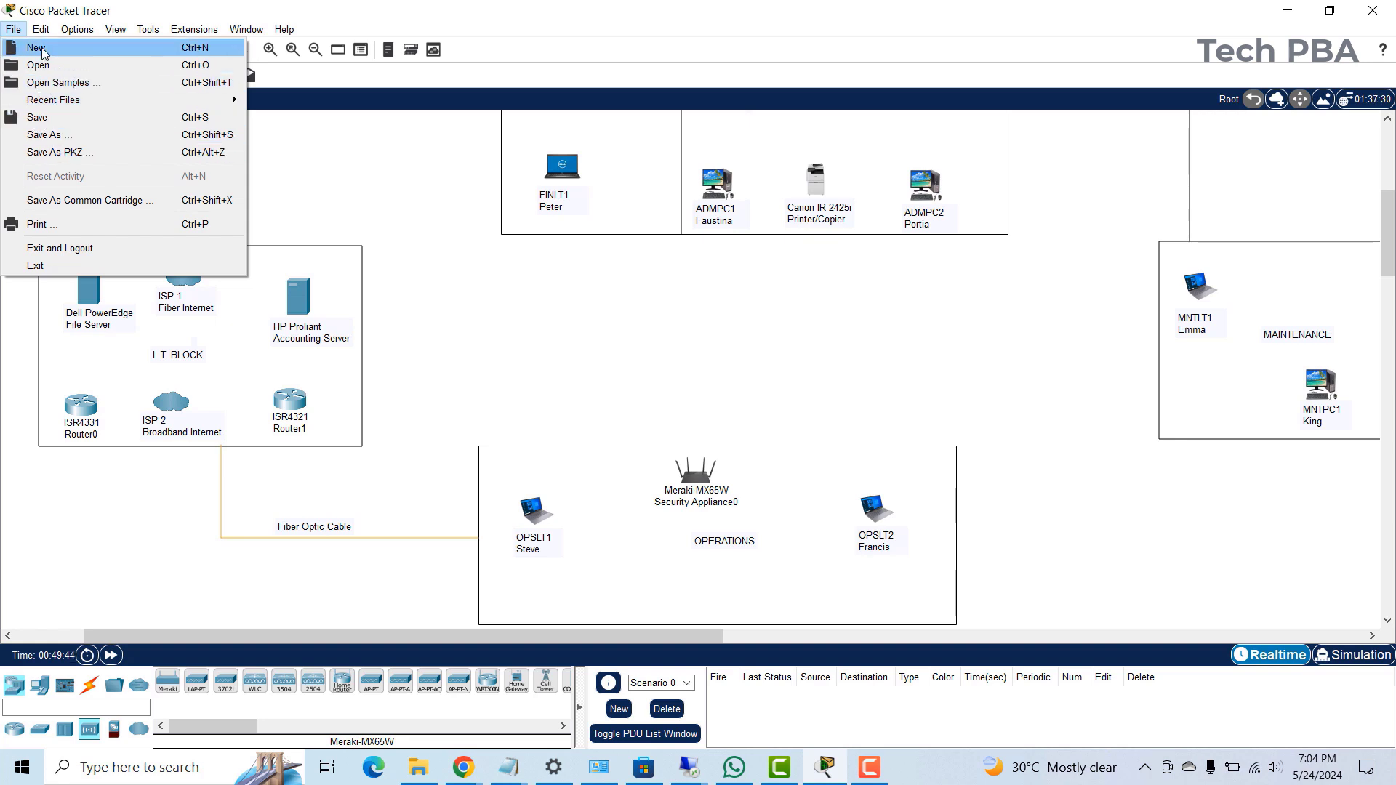
left_click(45, 134)
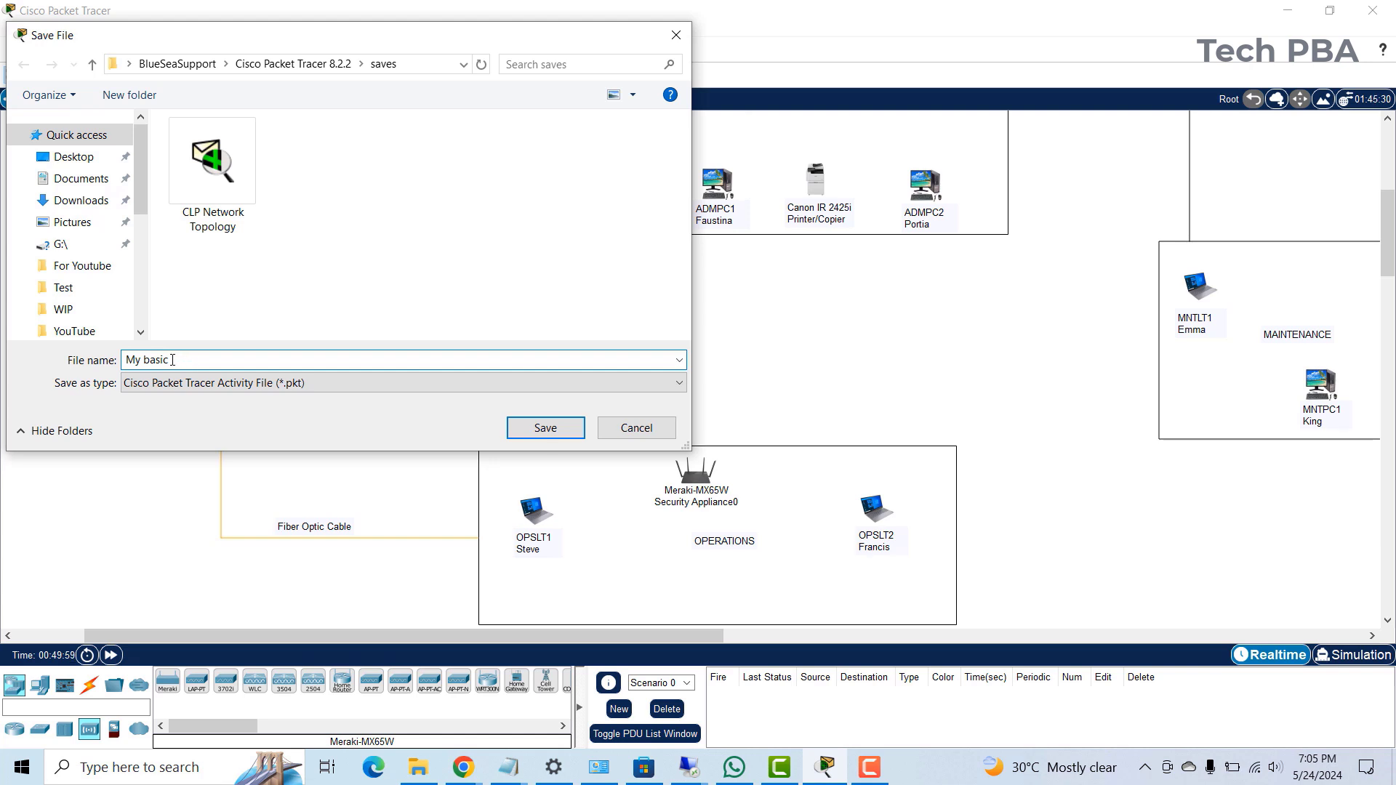
type("LAN Topology")
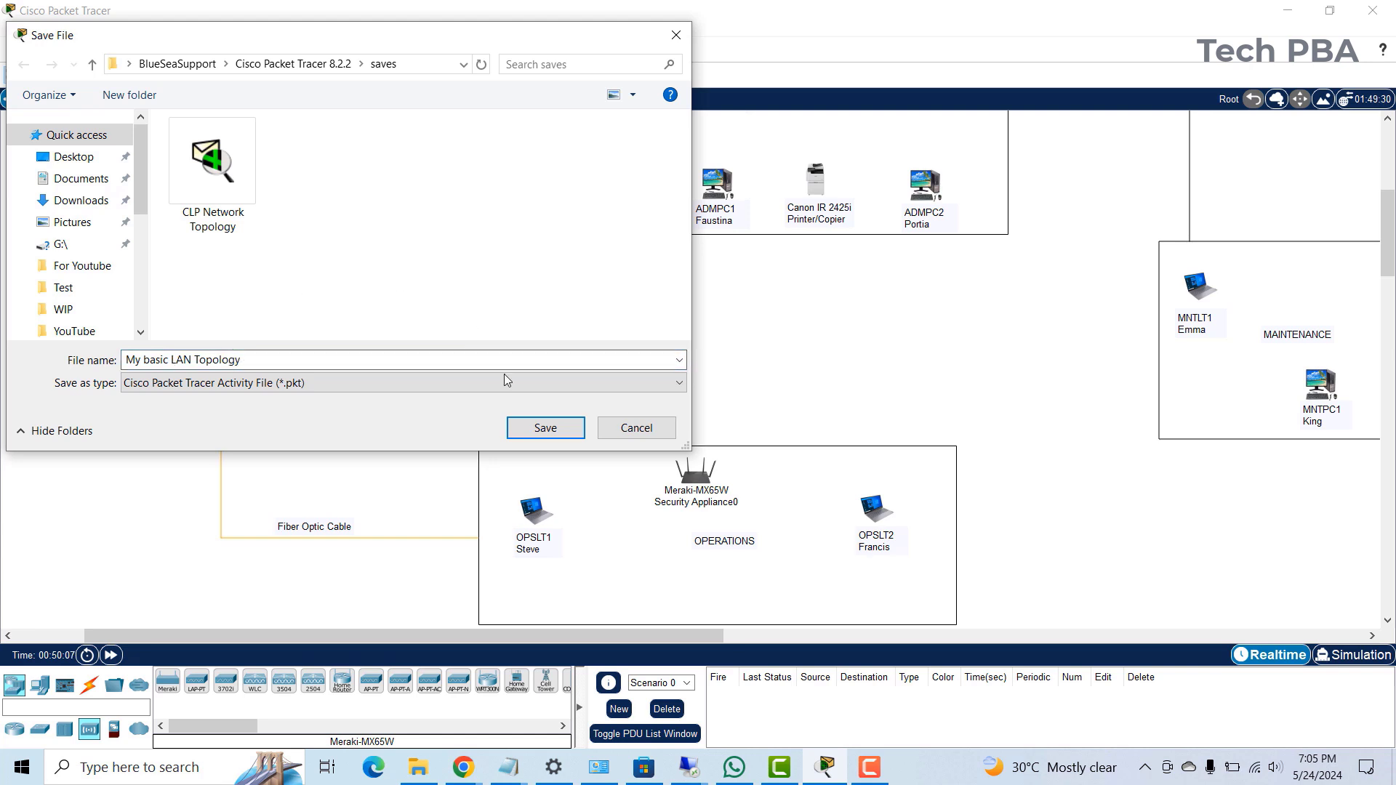
left_click(545, 429)
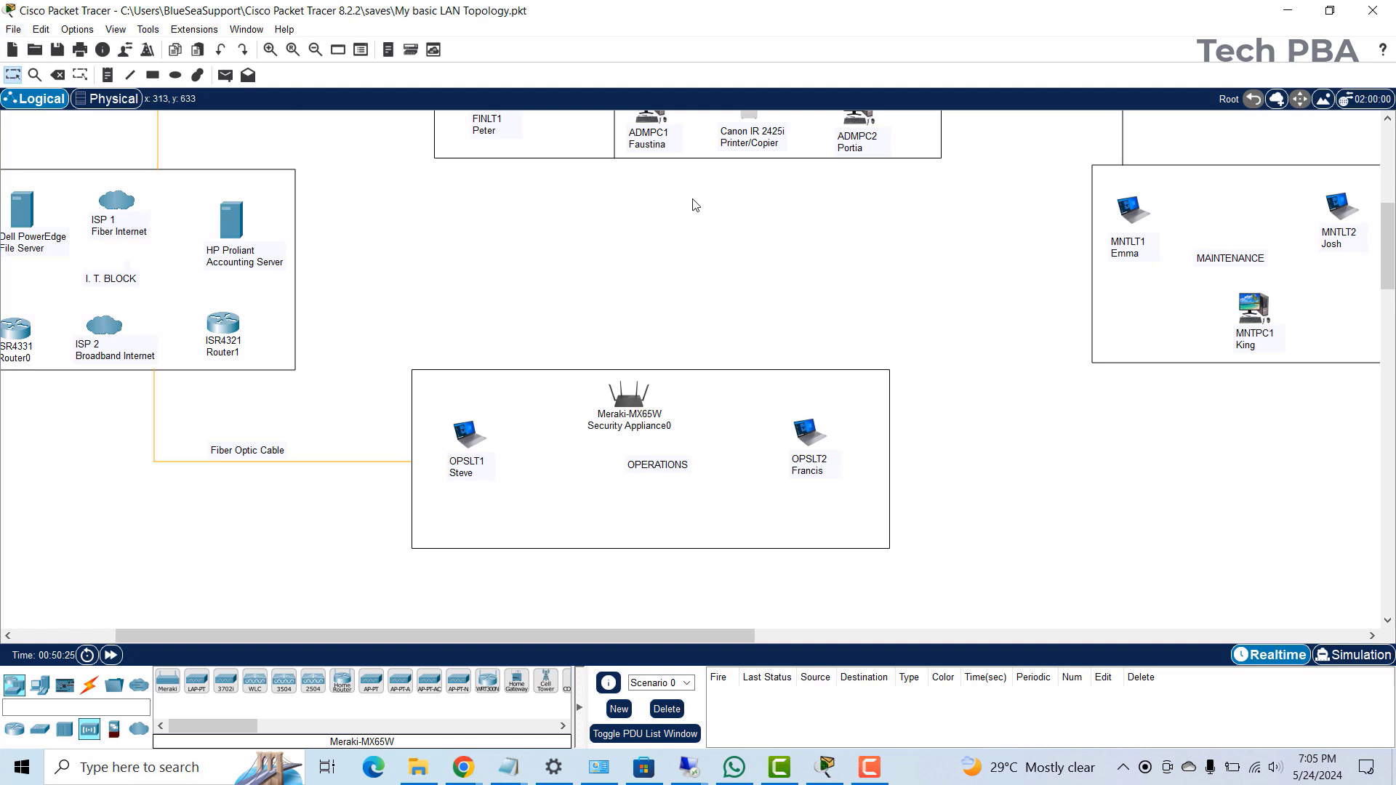
- Exit Packet Tracer without saving again and refresh the Windows desktop
scroll(694, 206, "up", 2)
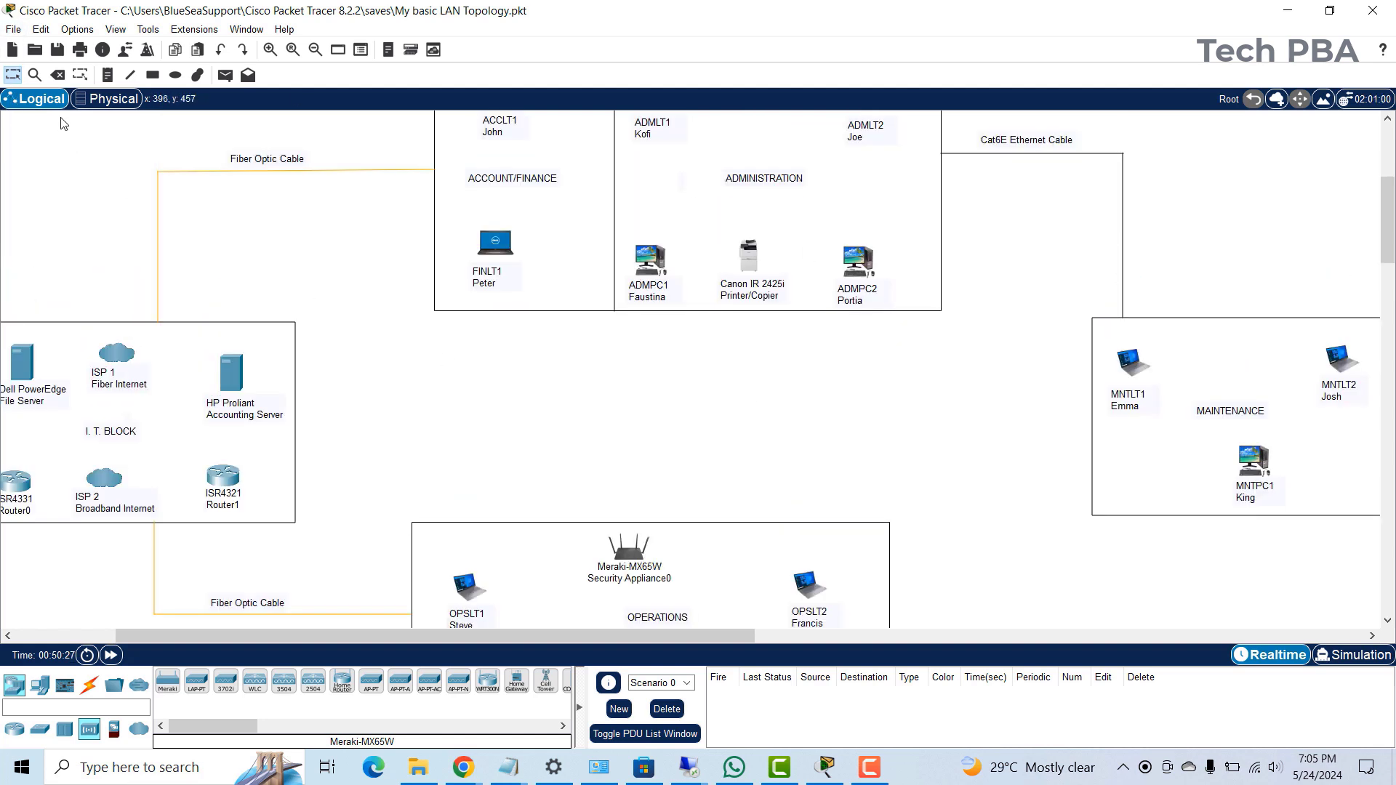
left_click(13, 30)
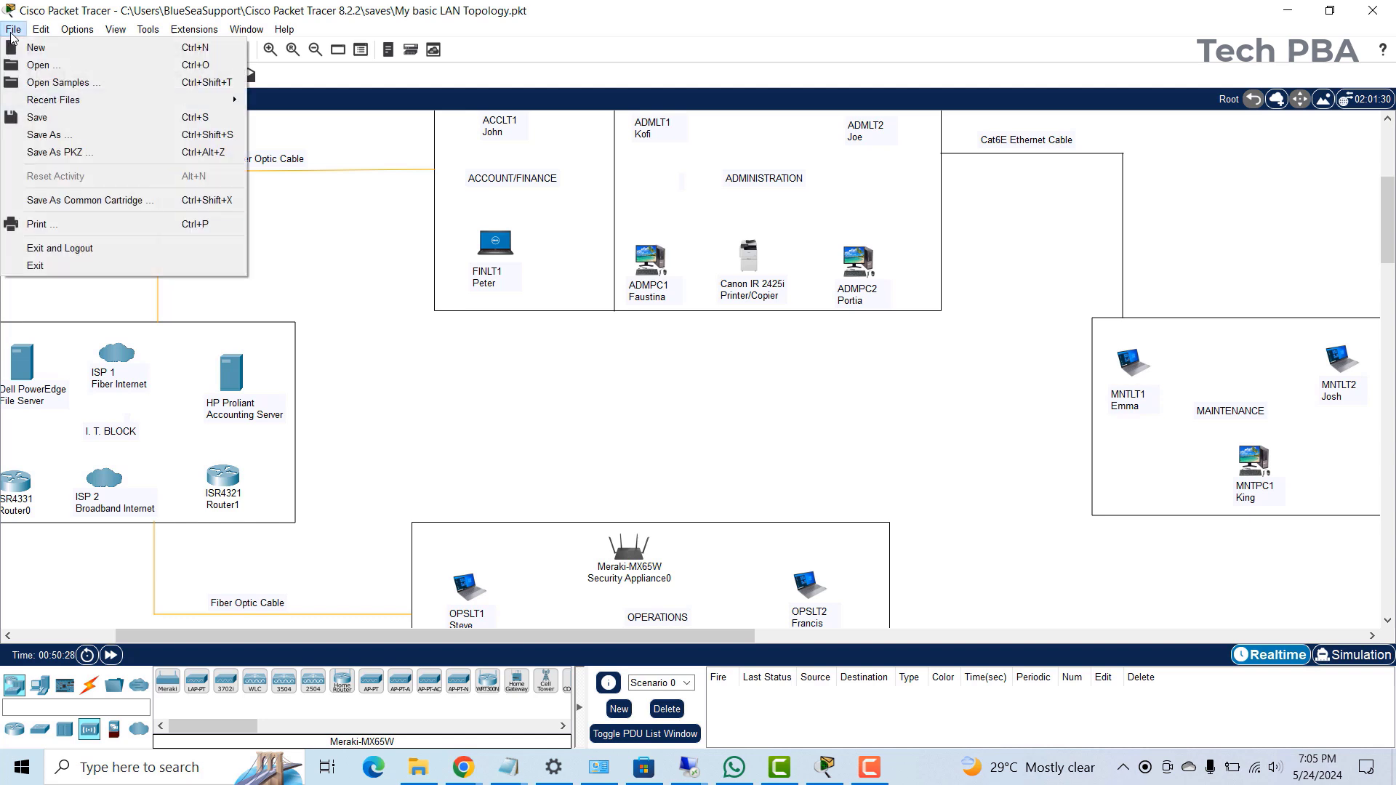
left_click(43, 266)
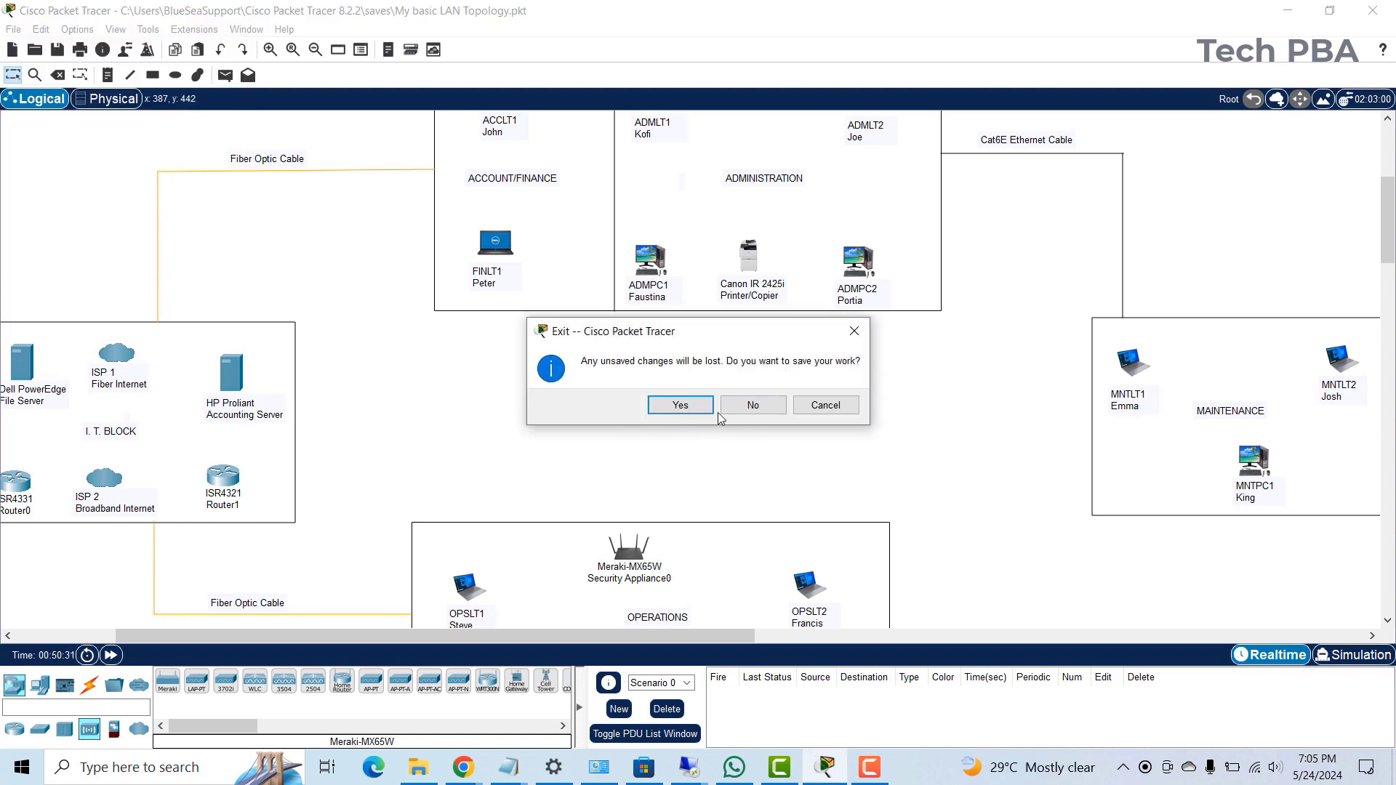
left_click(757, 409)
right_click(646, 271)
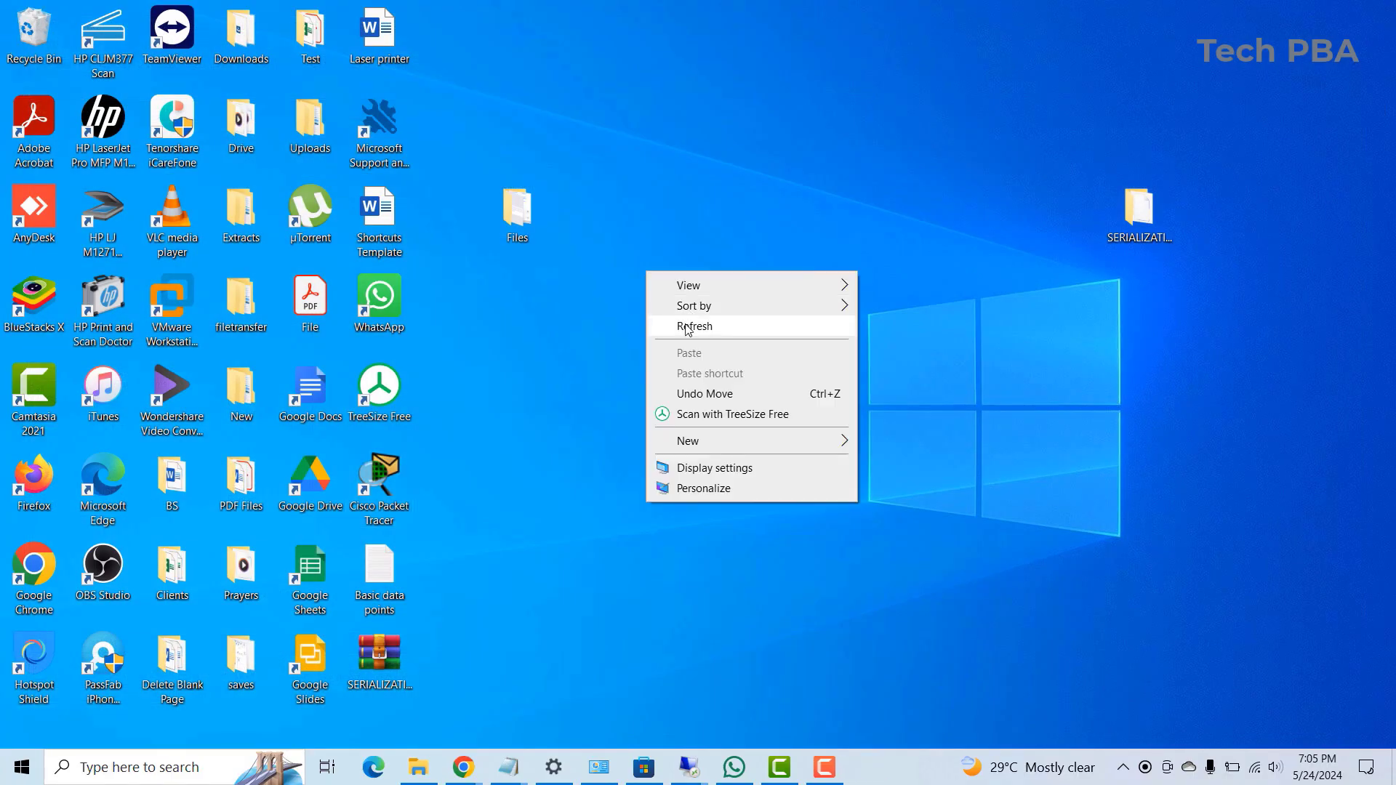
left_click(687, 327)
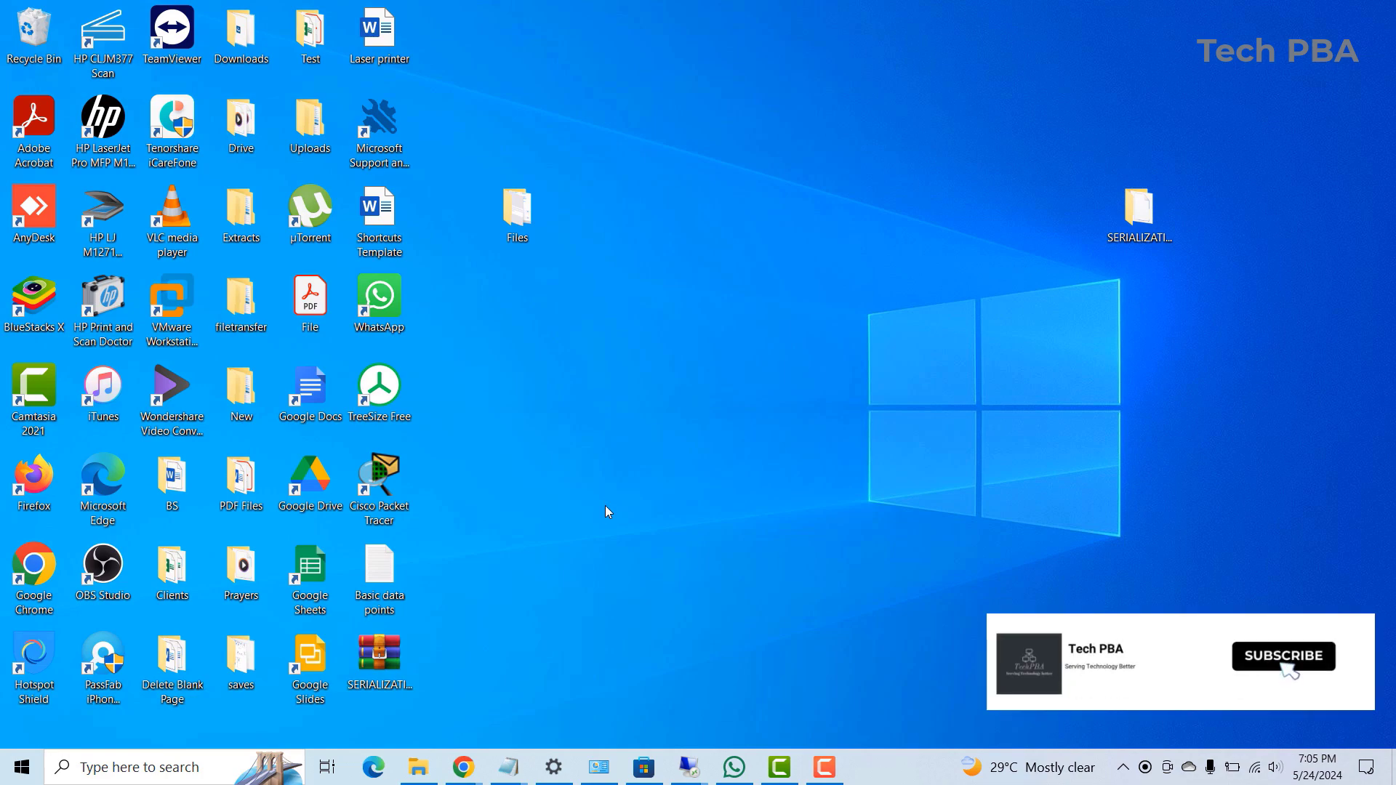
- In File Explorer, browse from Local Disk (C:) through Users and the user's profile folder to the Cisco Packet Tracer 8.2.2 saves folder
left_click(434, 760)
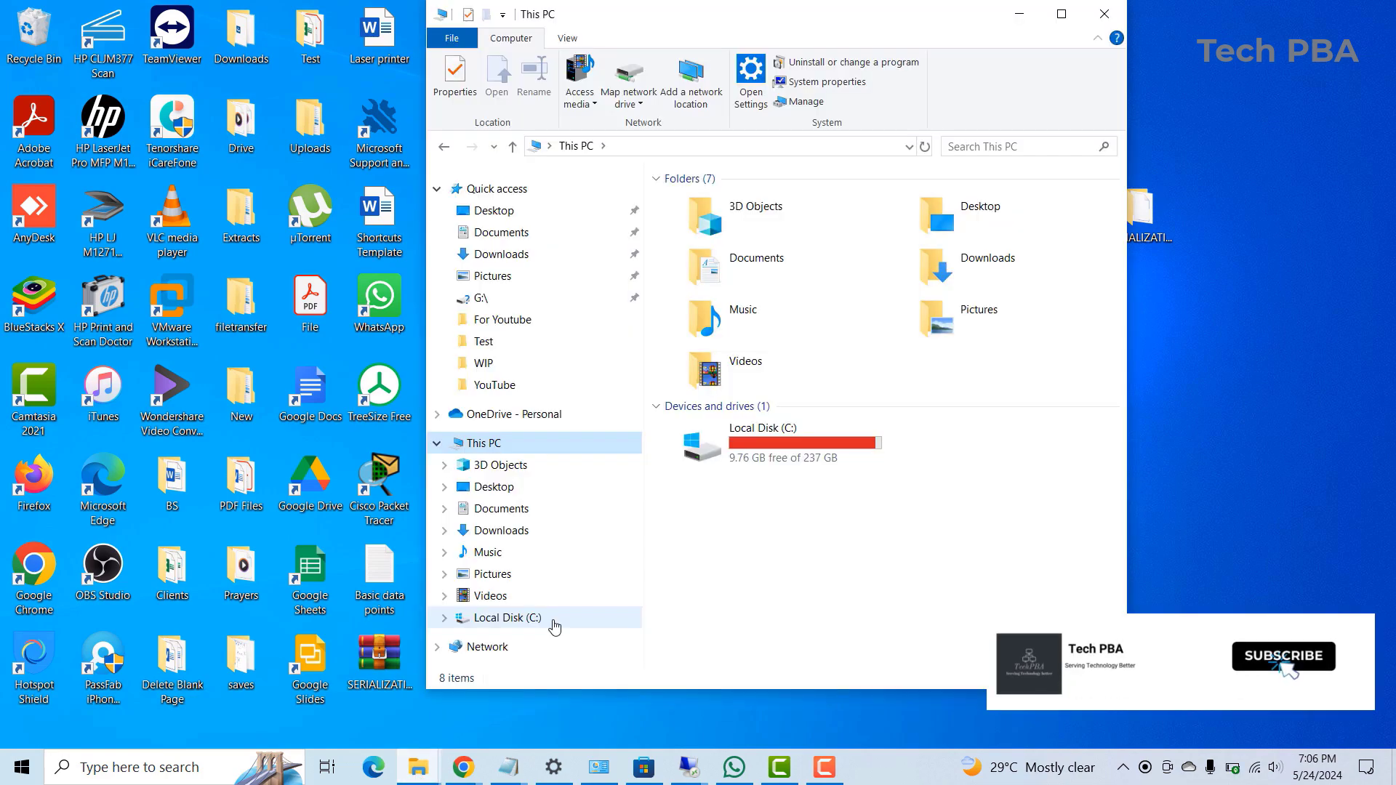
left_click(780, 453)
double_click(779, 454)
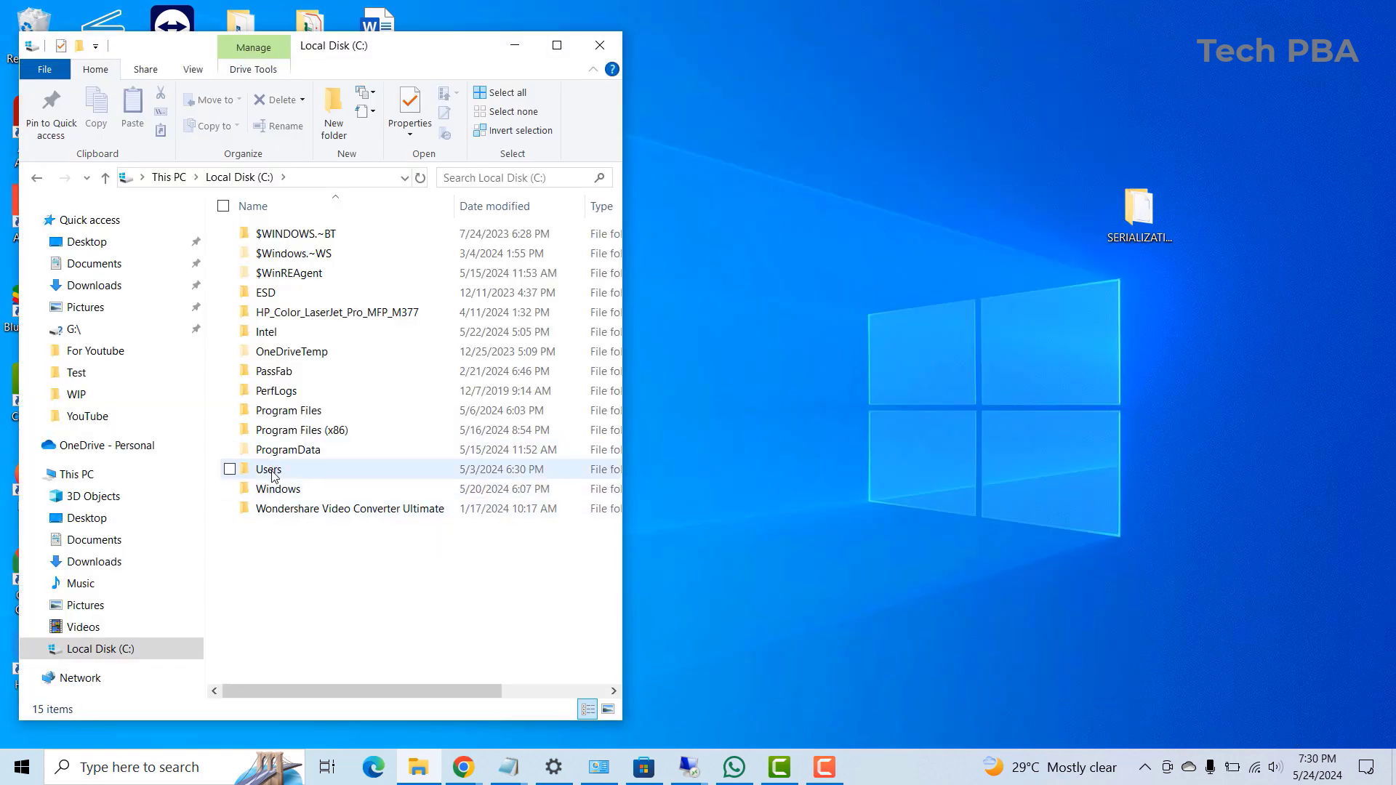
double_click(269, 470)
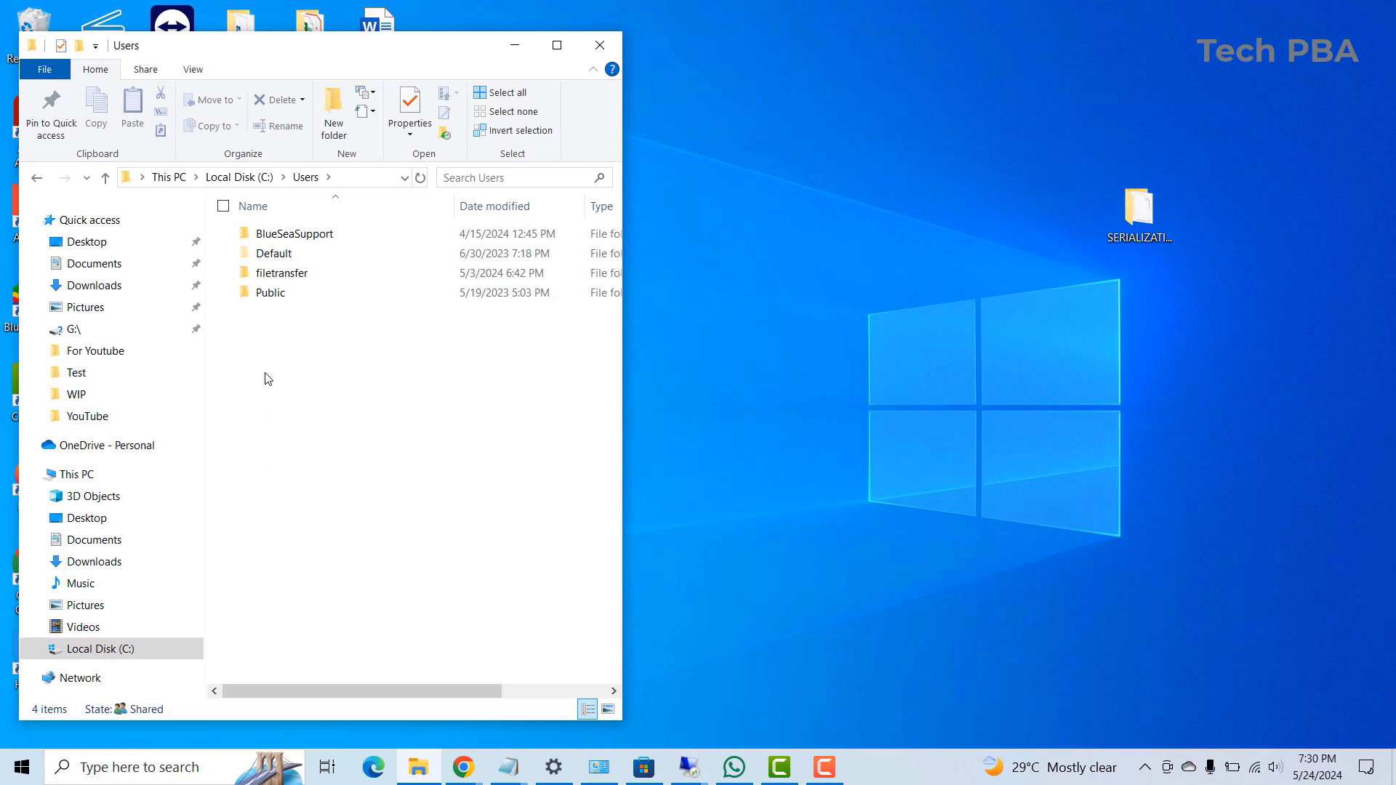
left_click(295, 240)
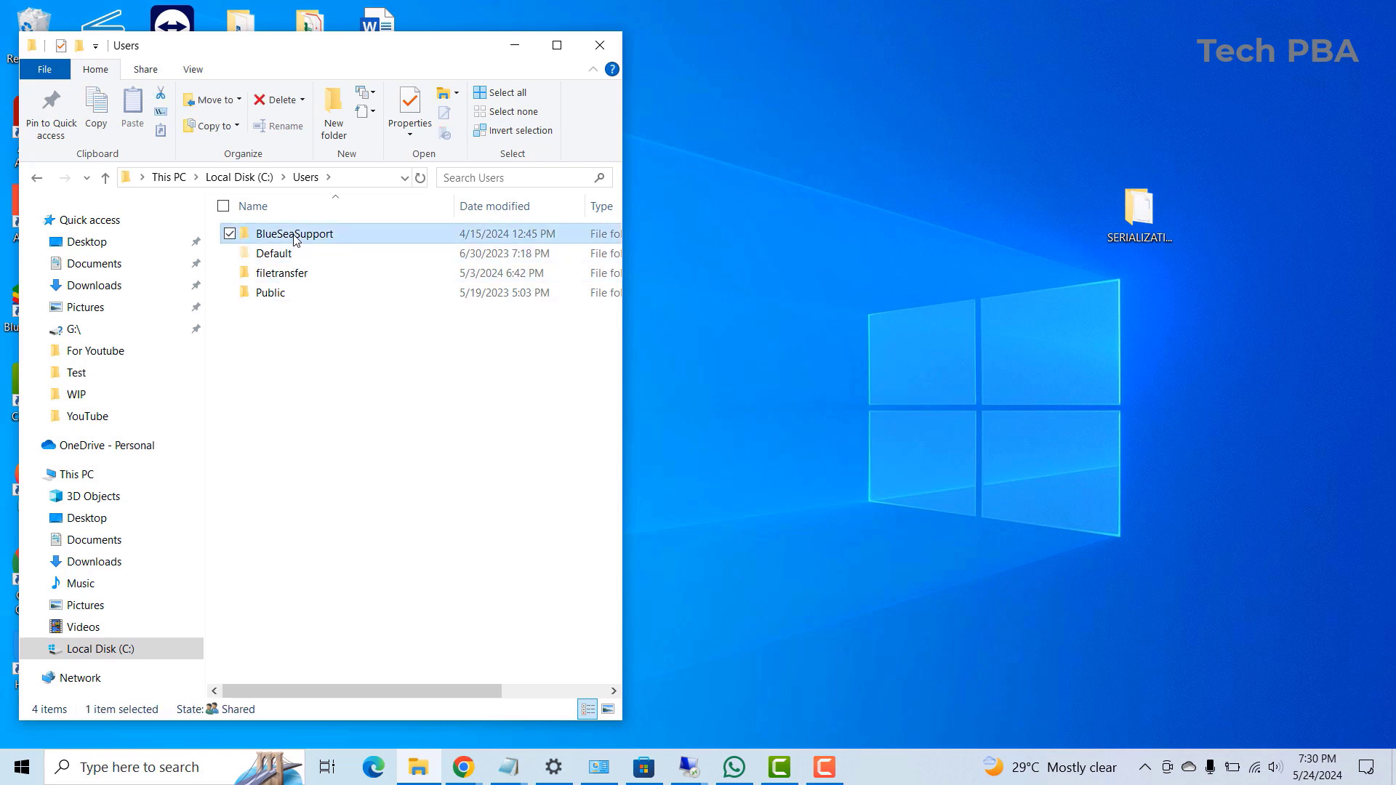
double_click(295, 237)
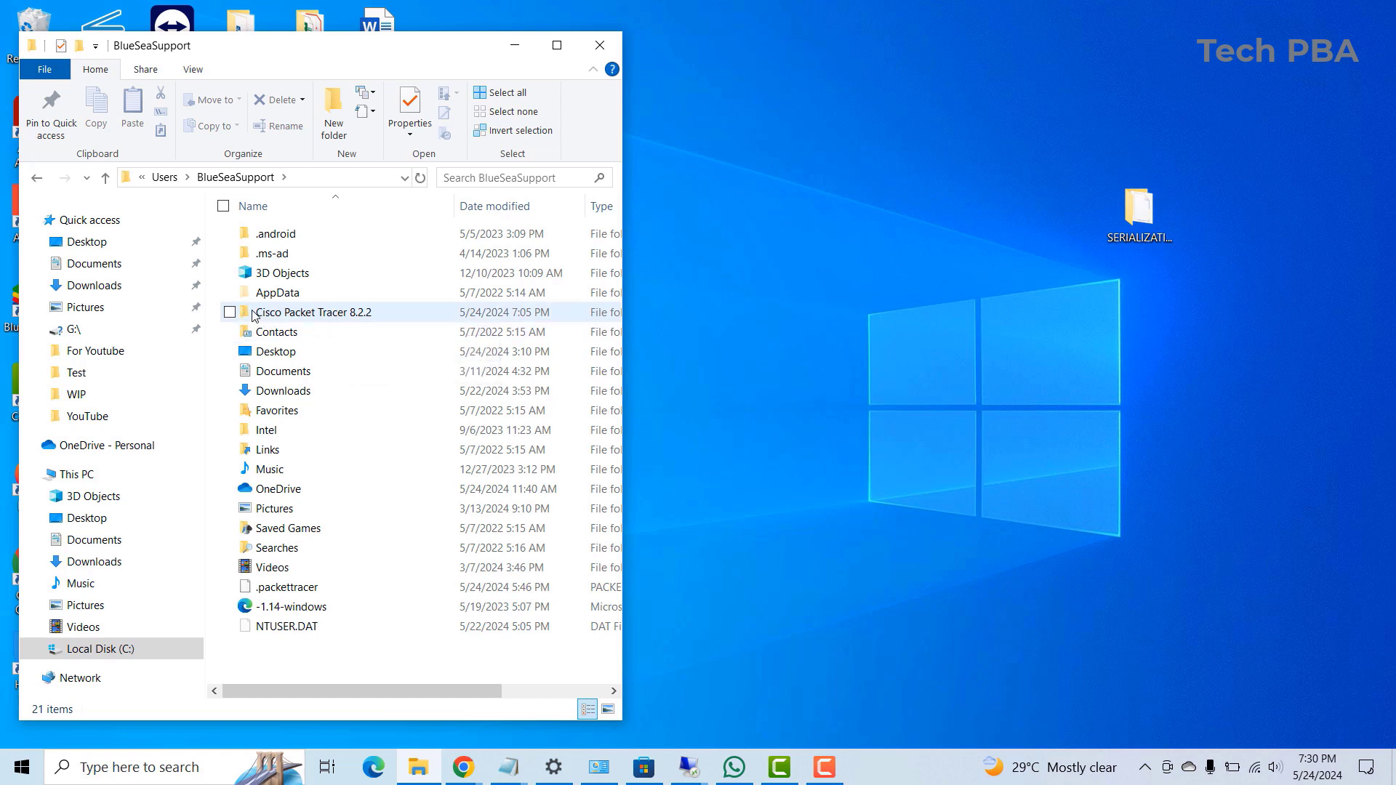
double_click(300, 313)
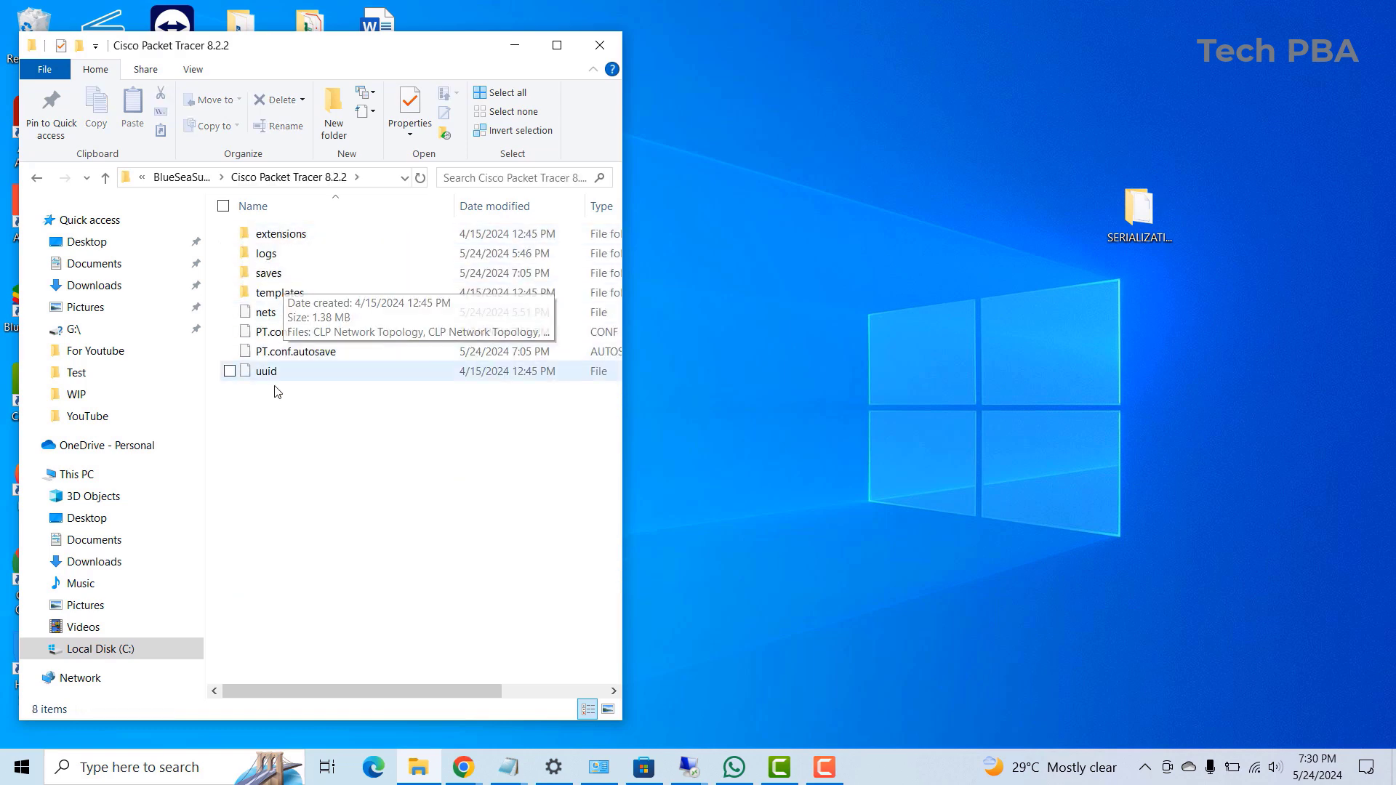
left_click(274, 278)
double_click(274, 277)
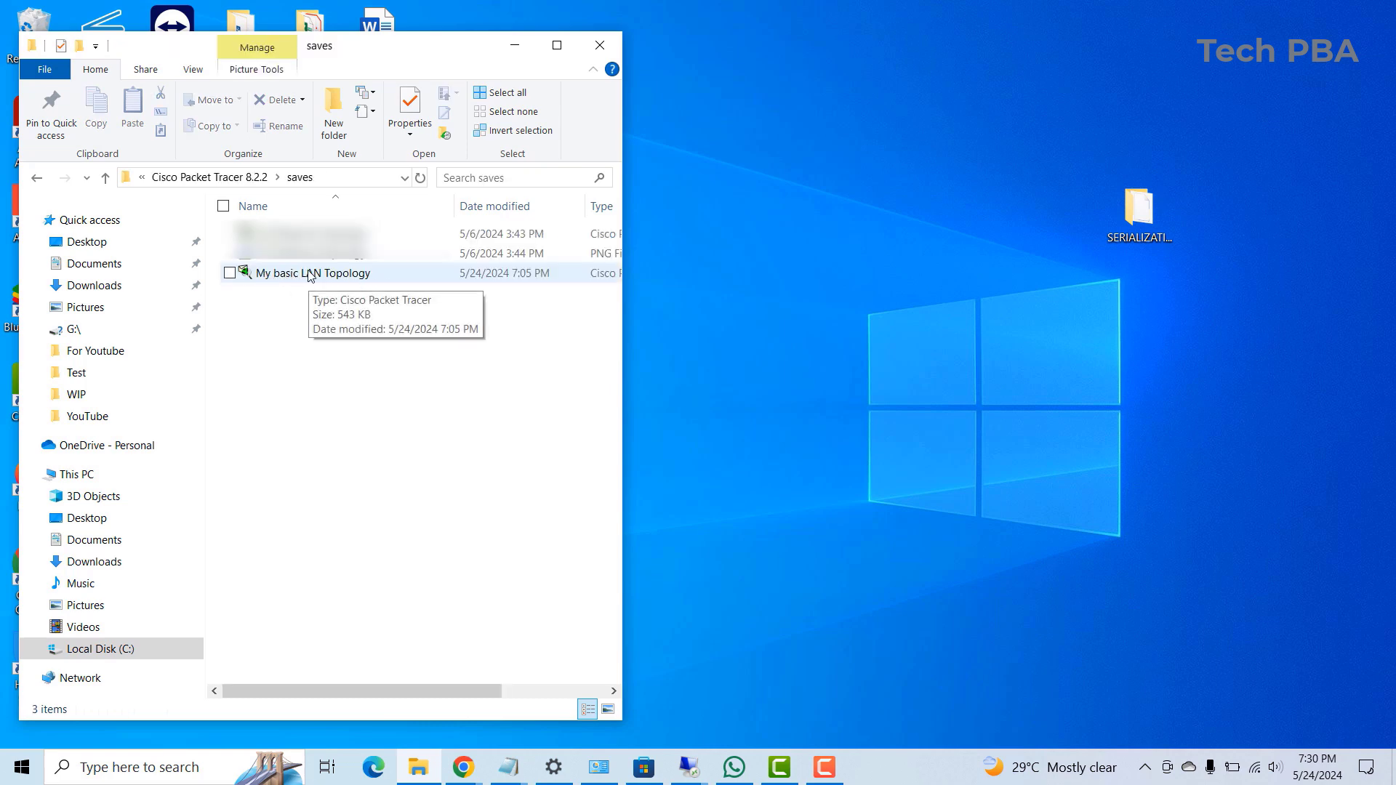
- Open the saved "My basic LAN Topology" Packet Tracer file and look over the restored layout
left_click(292, 281)
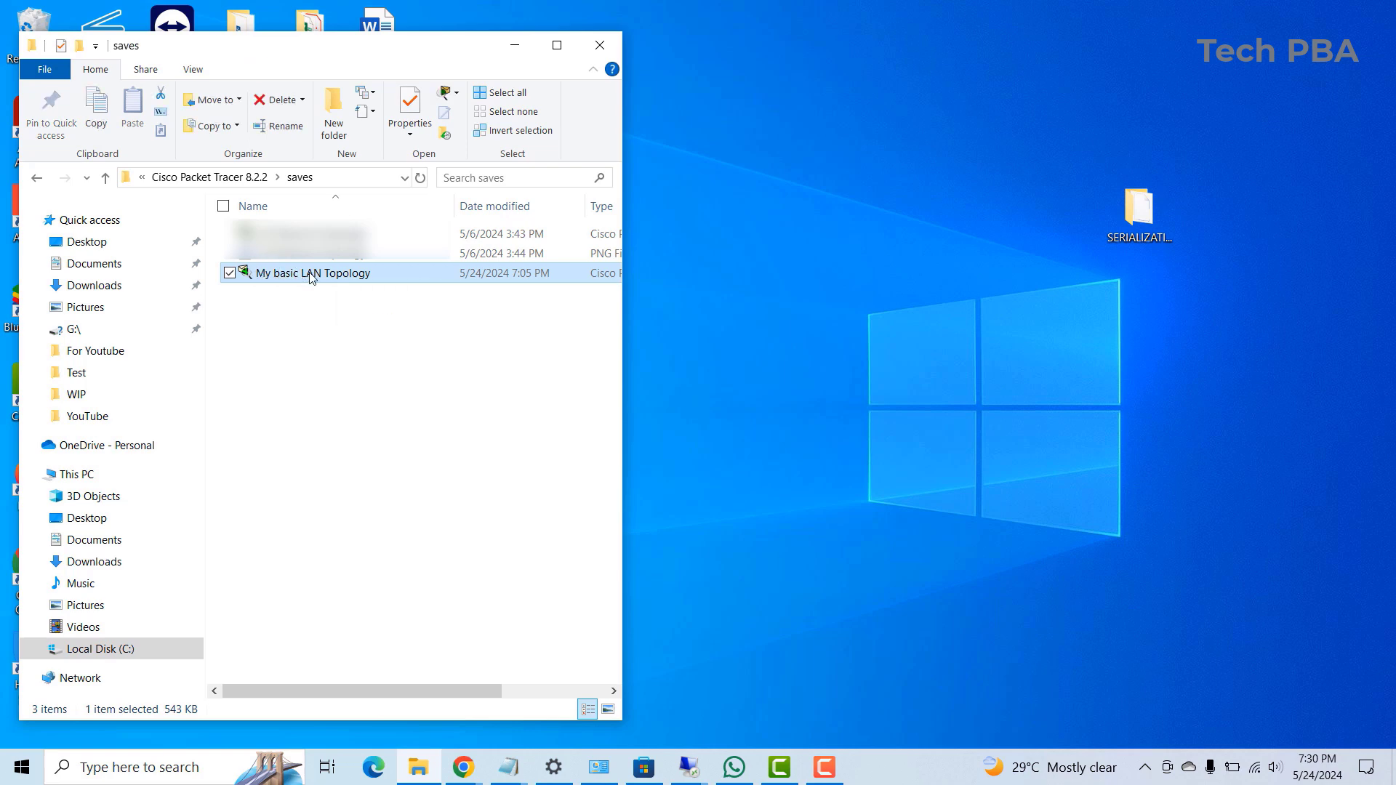
double_click(310, 277)
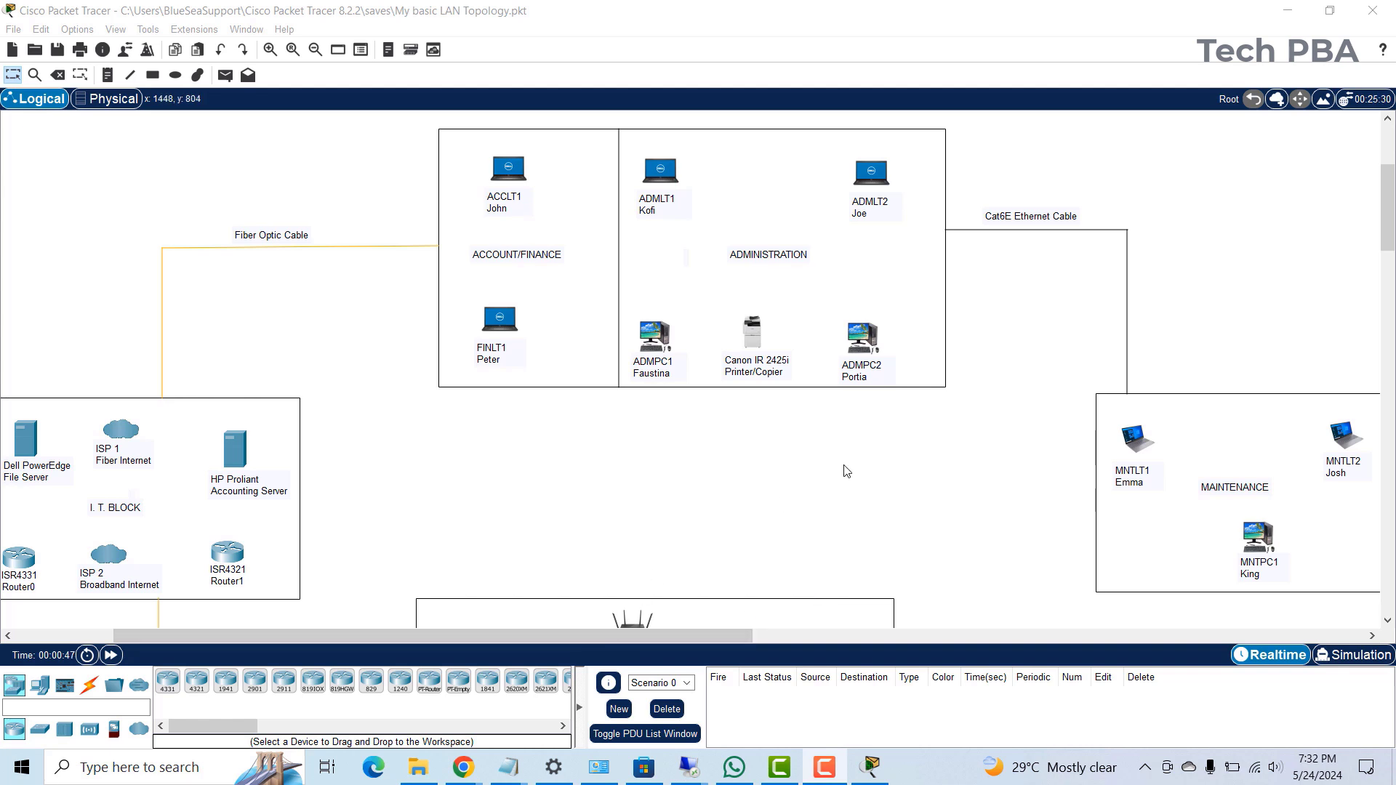
mouse_move(539, 638)
left_mouse_down()
mouse_move(570, 636)
mouse_move(543, 639)
left_mouse_up()
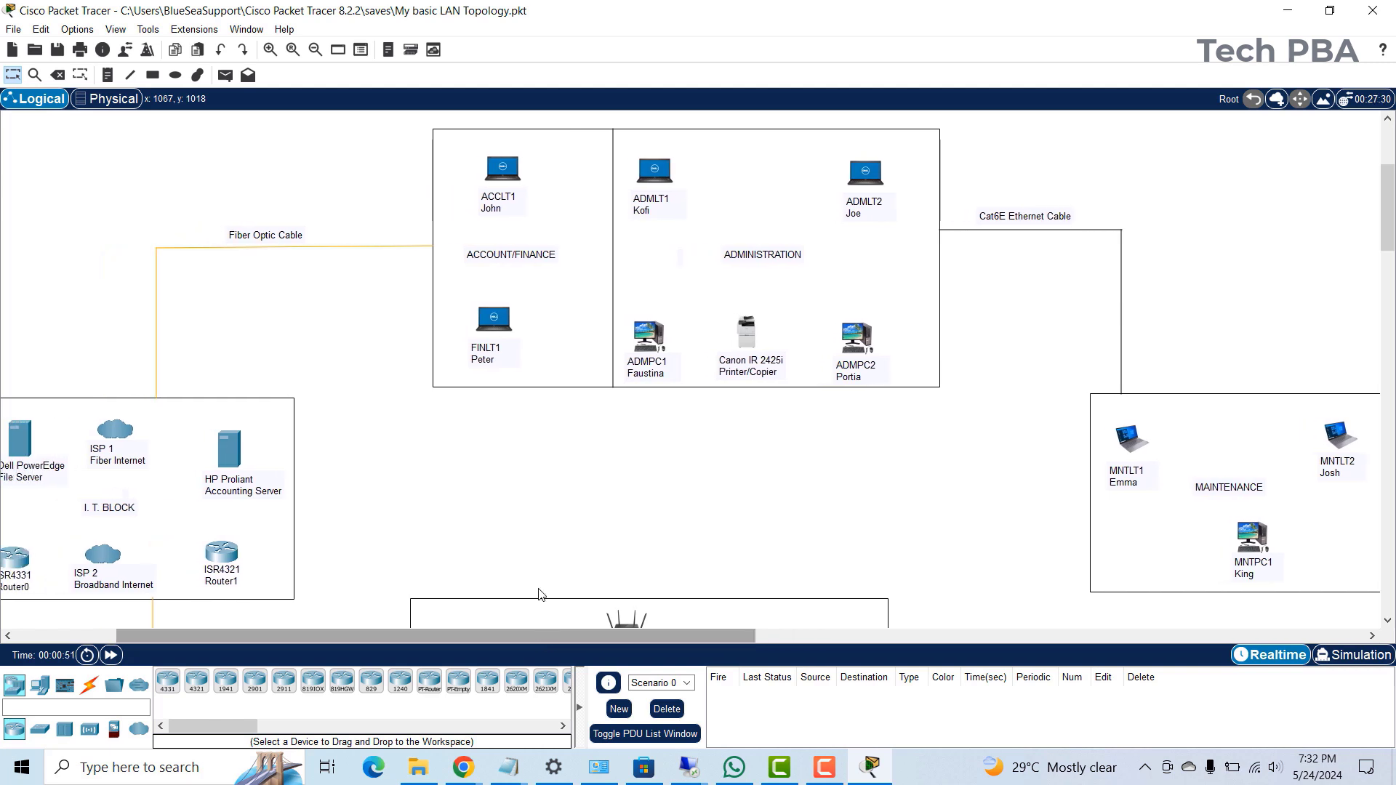
scroll(791, 496, "down", 2)
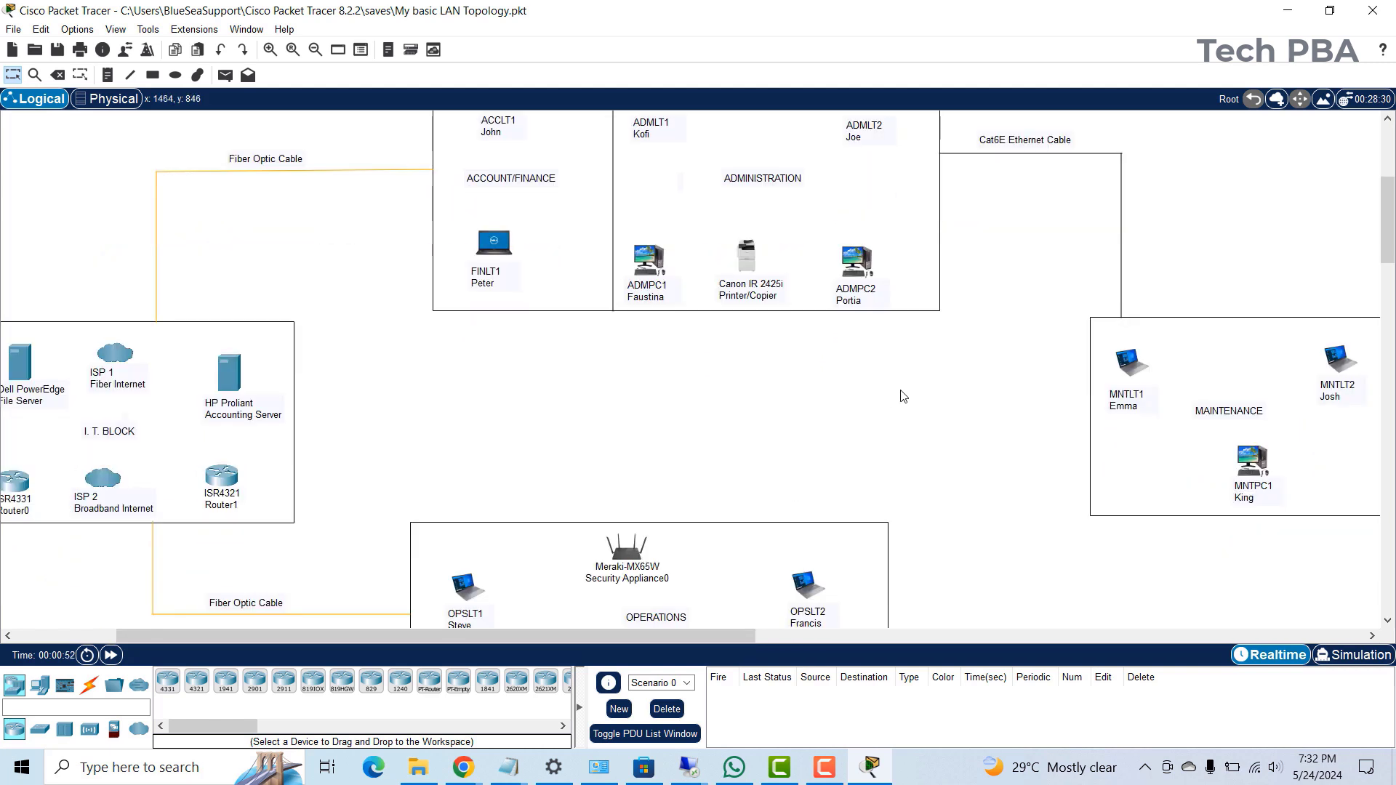
- Print the viewable logical topology to a PNG file named "My Basic LAN Topology" in the saves folder
left_click(14, 33)
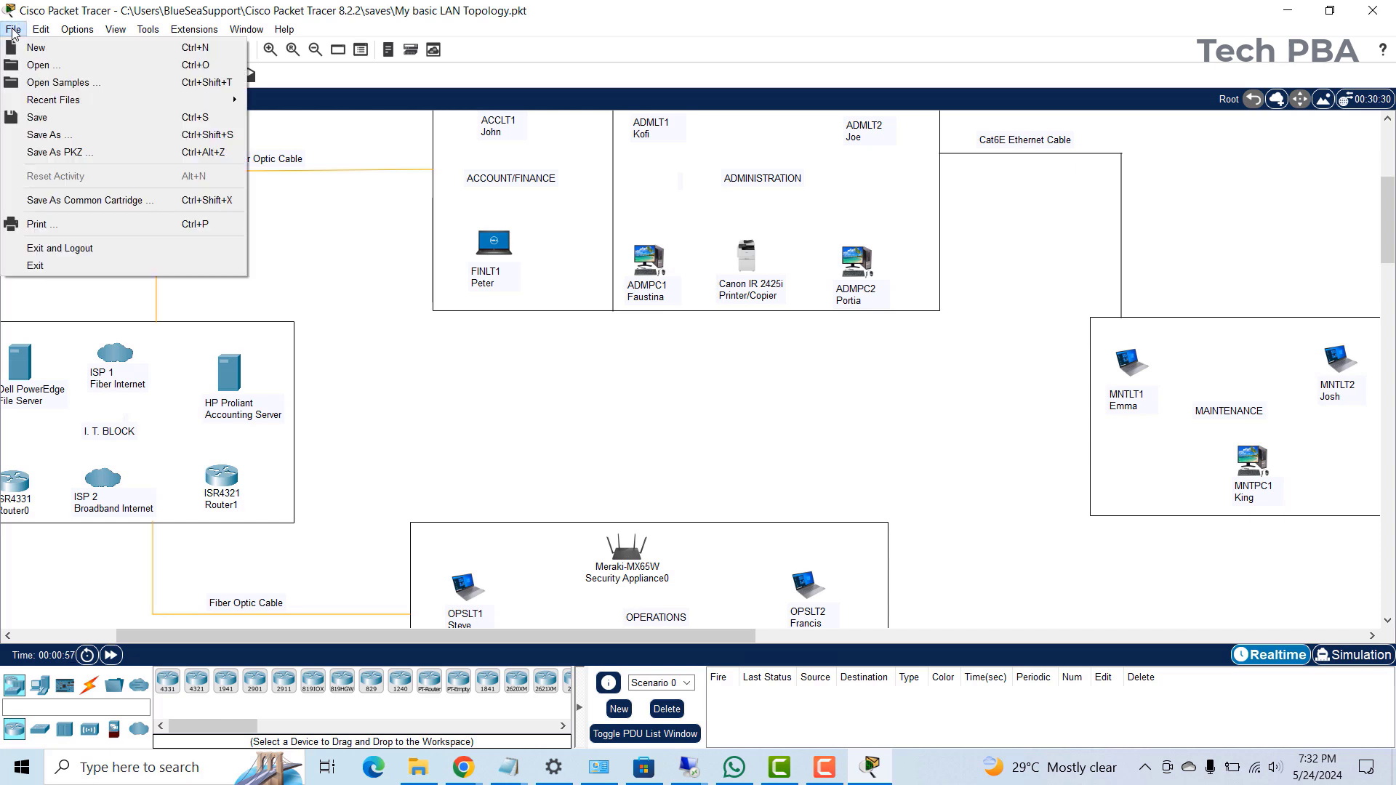
left_click(49, 225)
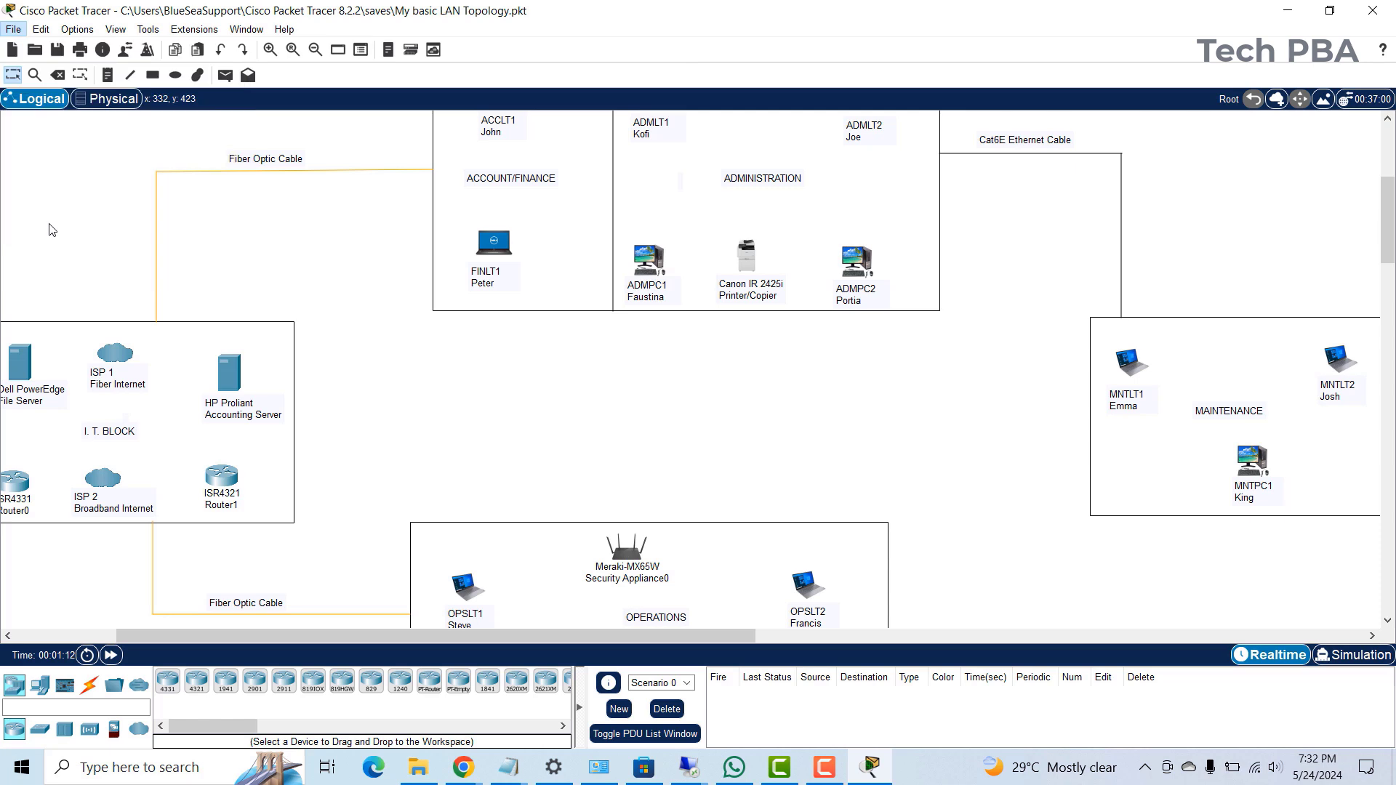
left_click_drag(666, 248, 494, 212)
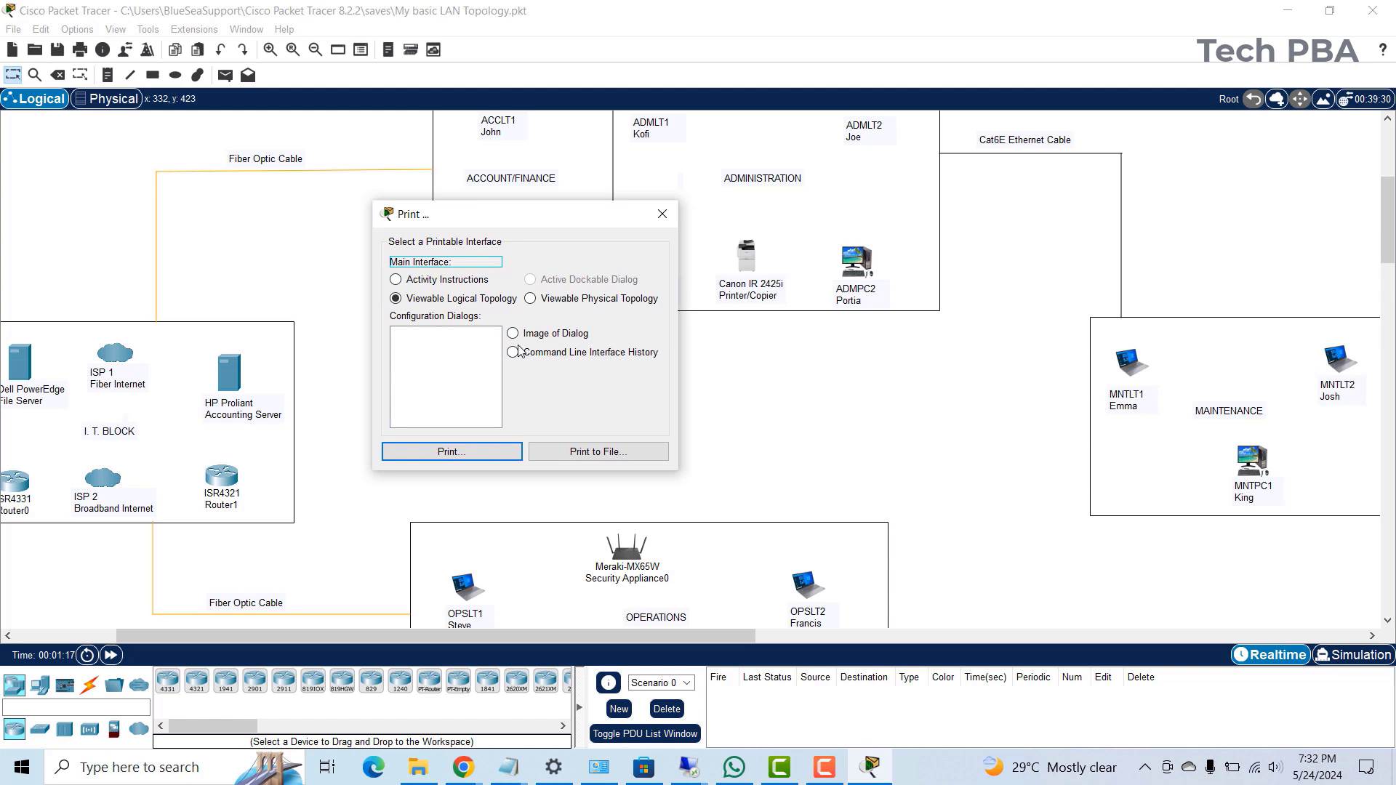
left_click(598, 452)
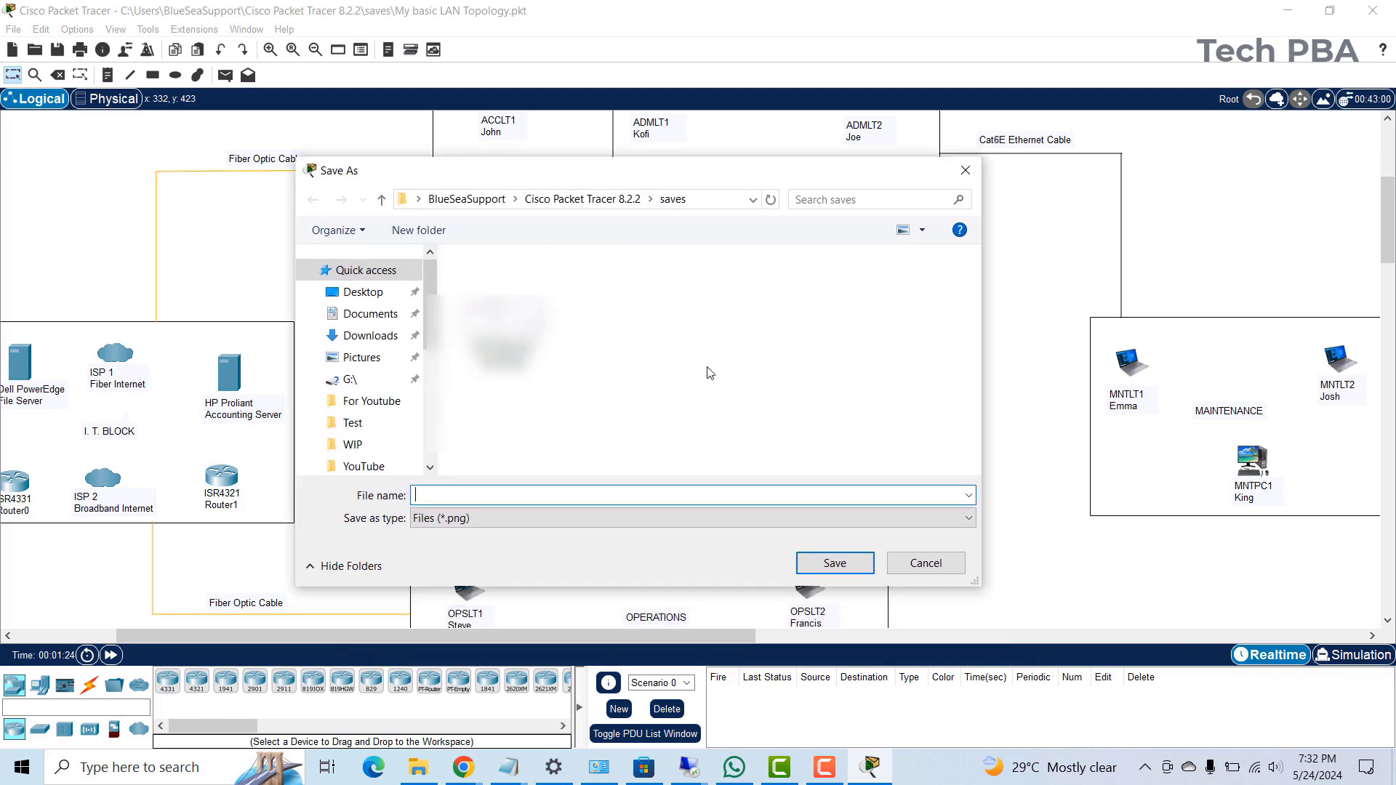
left_click(483, 520)
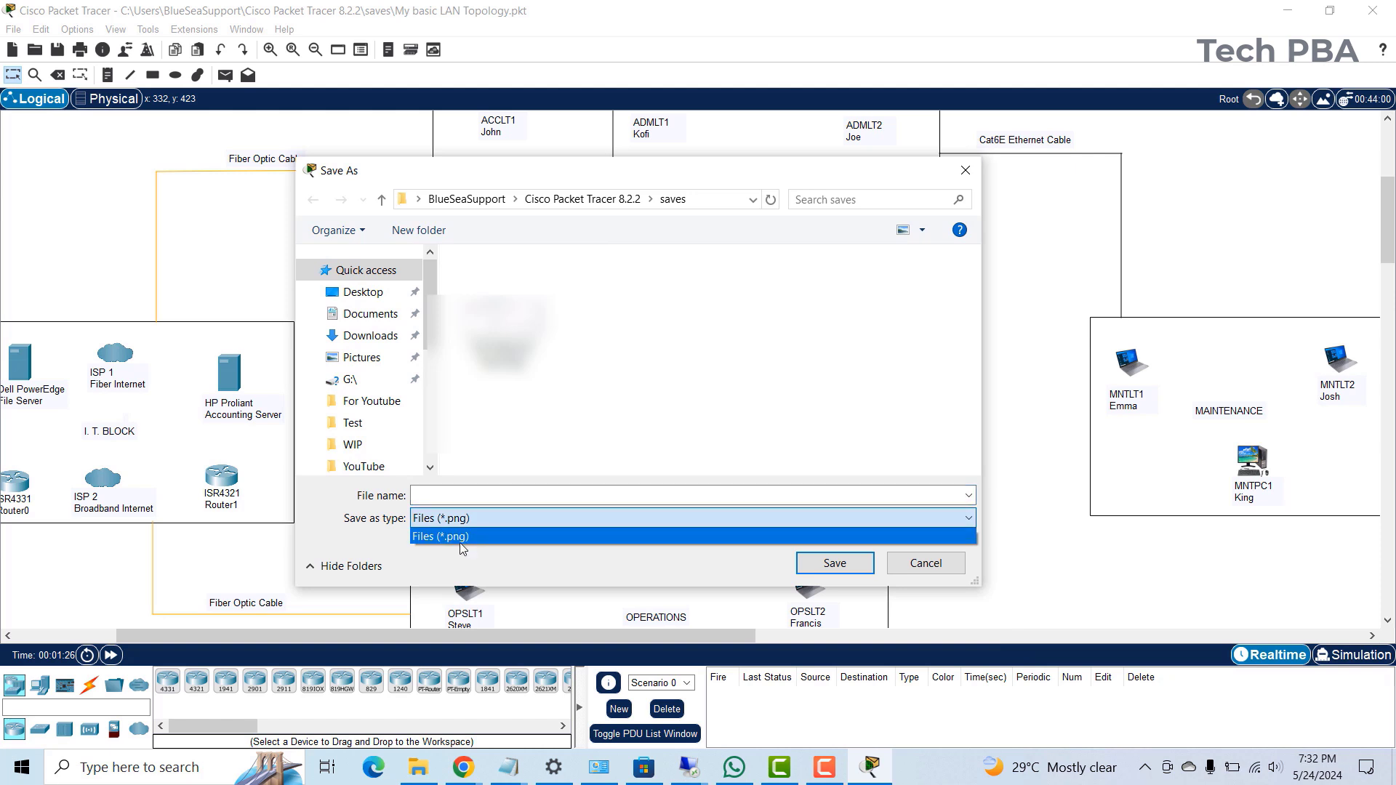
left_click(477, 495)
left_click(476, 494)
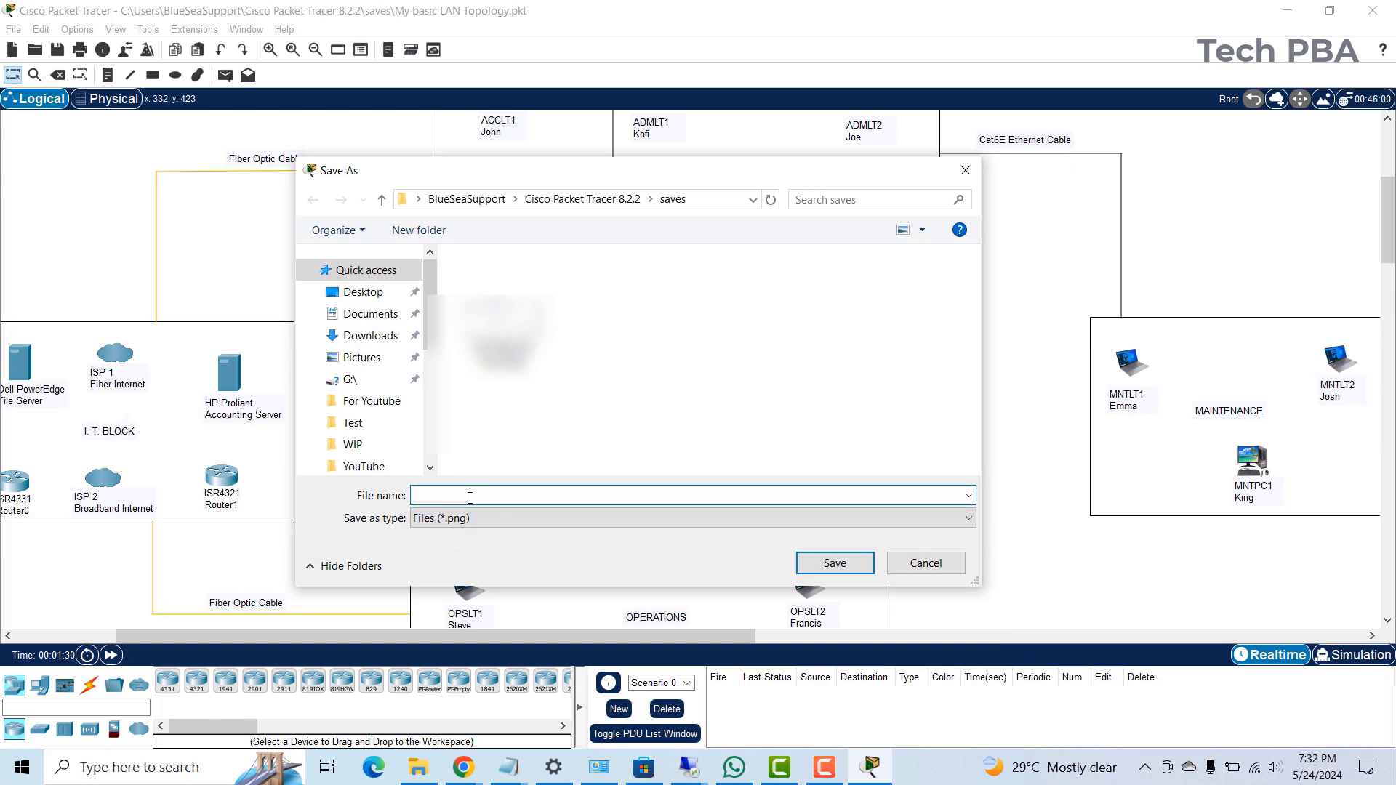
type("My Basic LAN Topology")
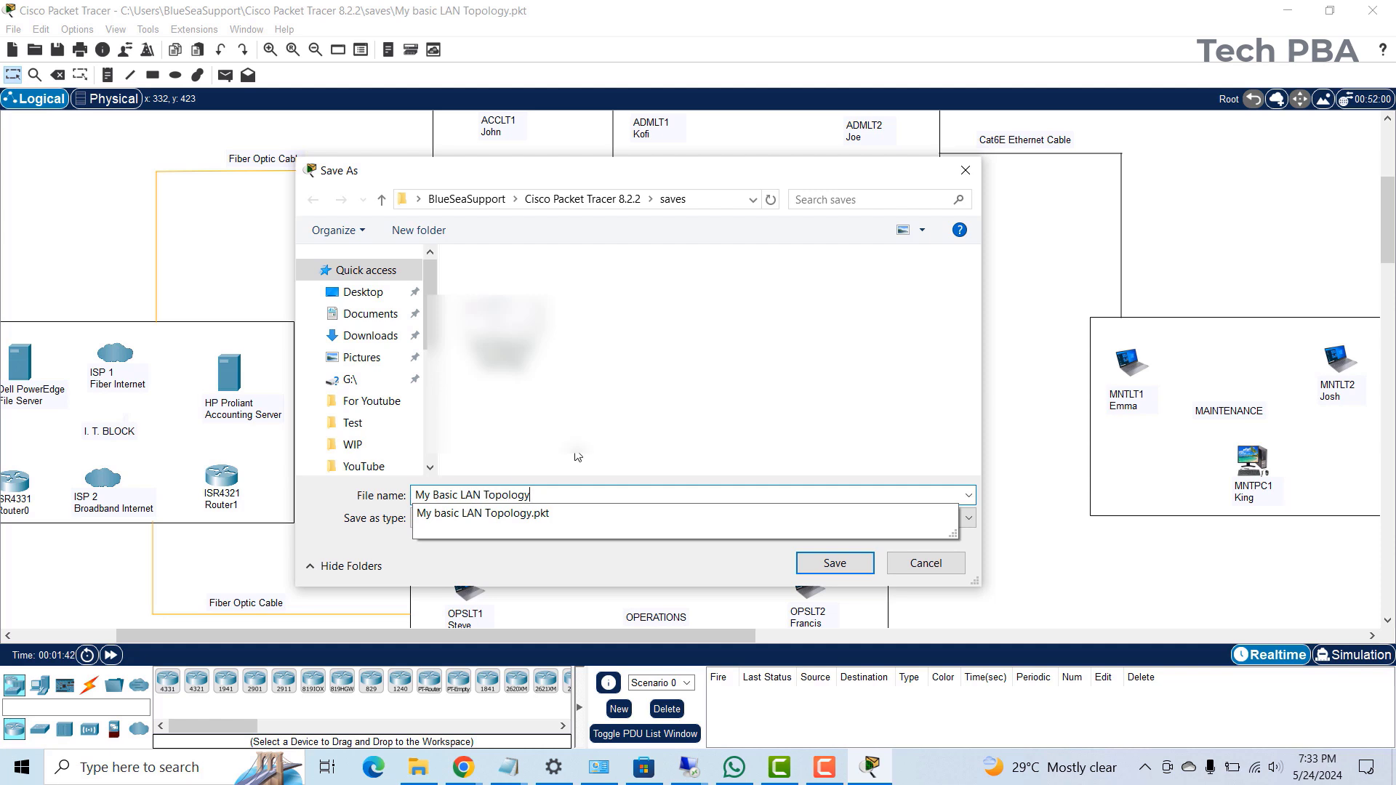
left_click(660, 368)
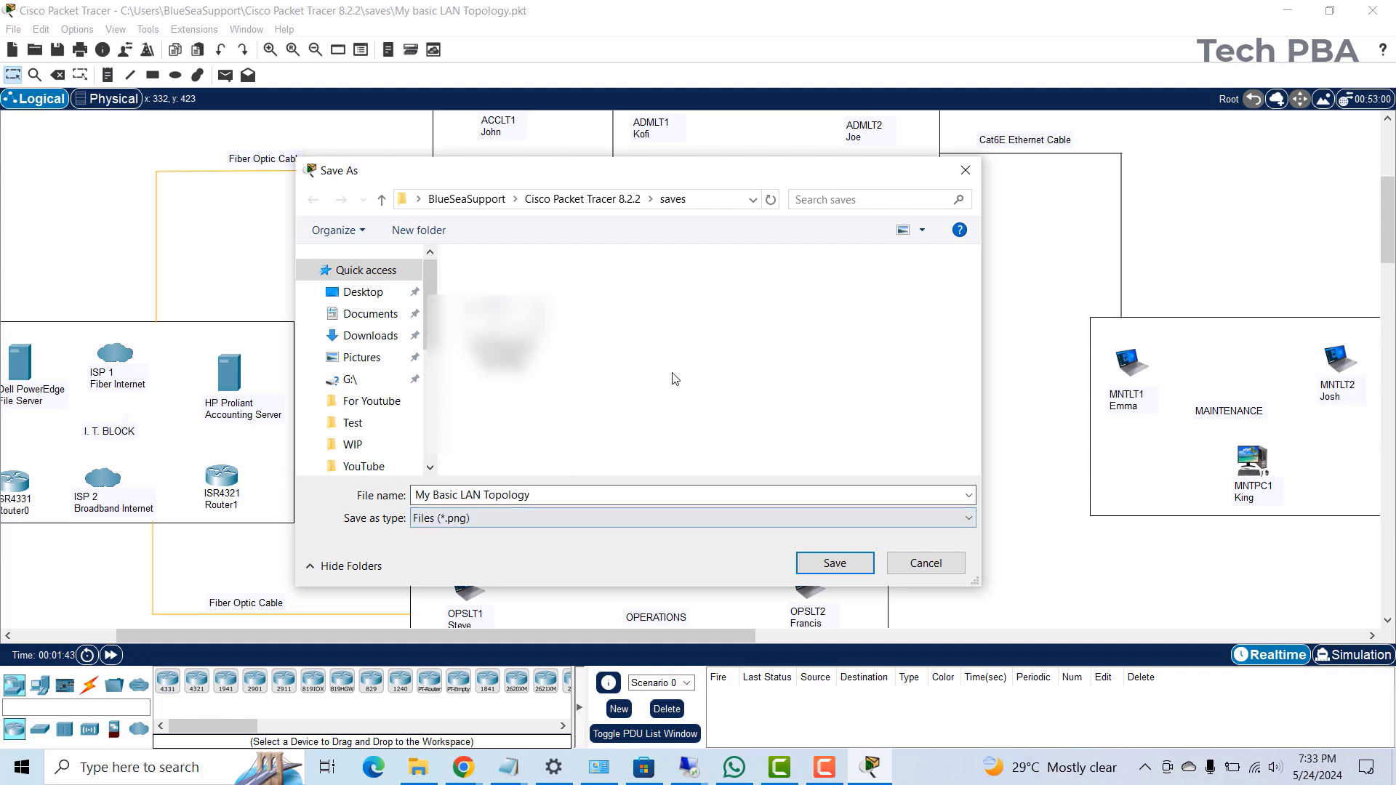
left_click(835, 564)
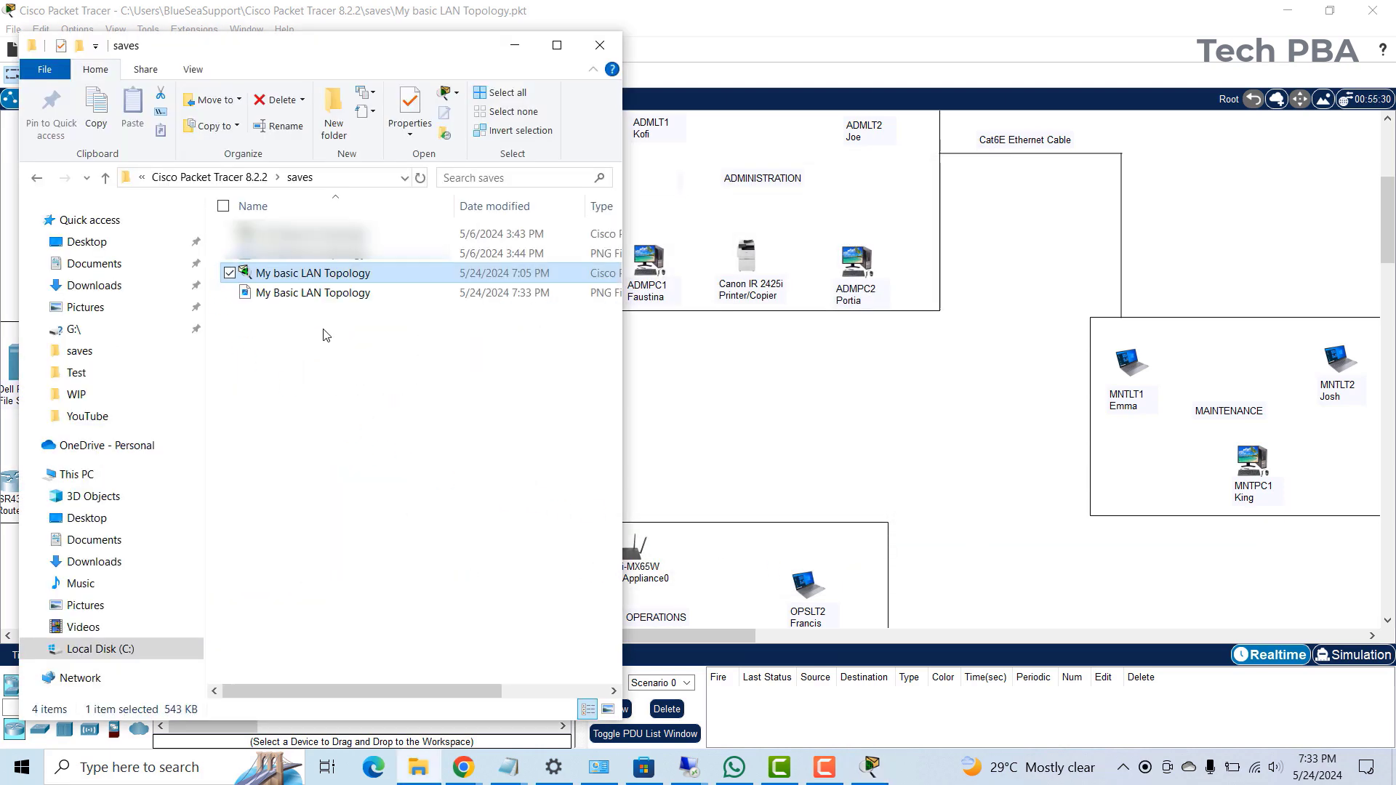
- Check the exported PNG in the saves folder, then exit Packet Tracer without saving changes
left_click(318, 294)
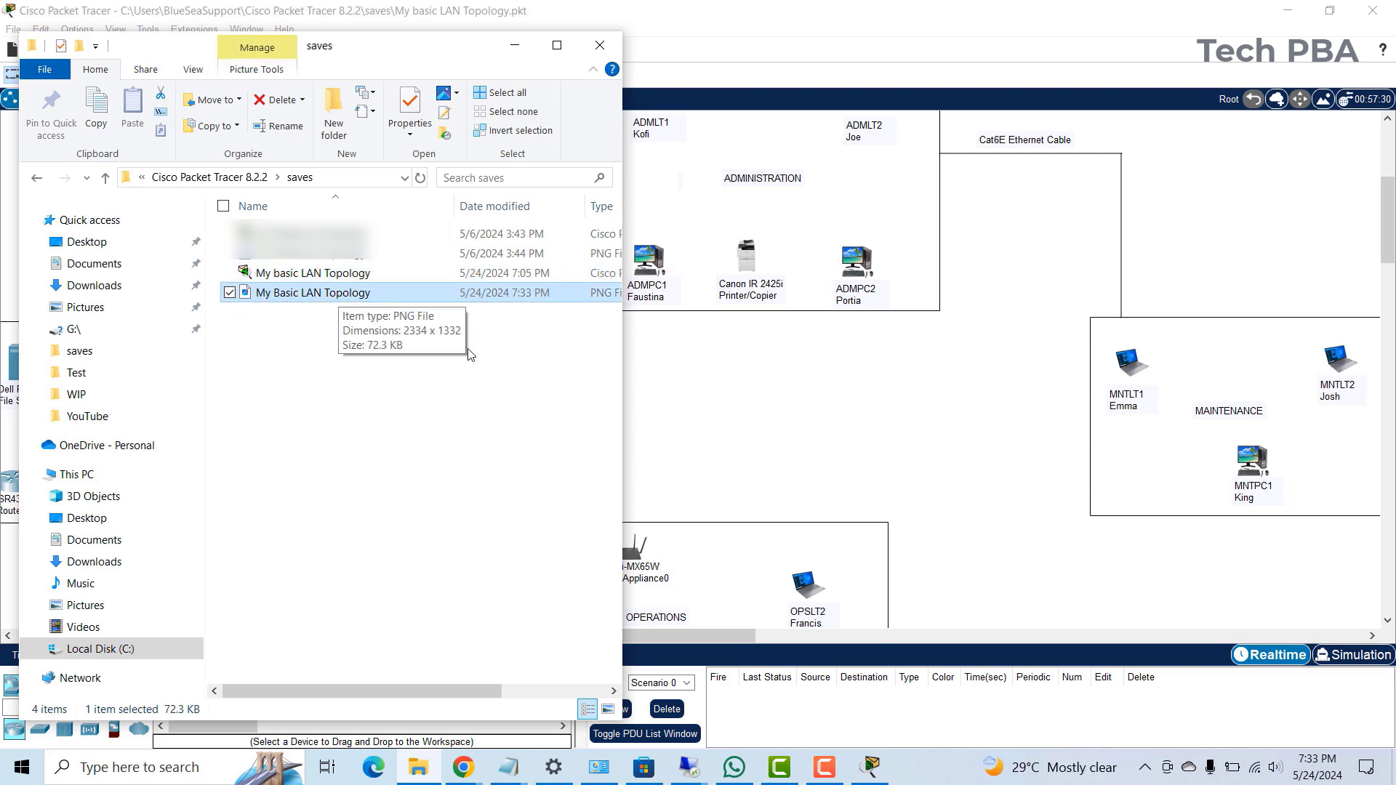
left_click(1056, 27)
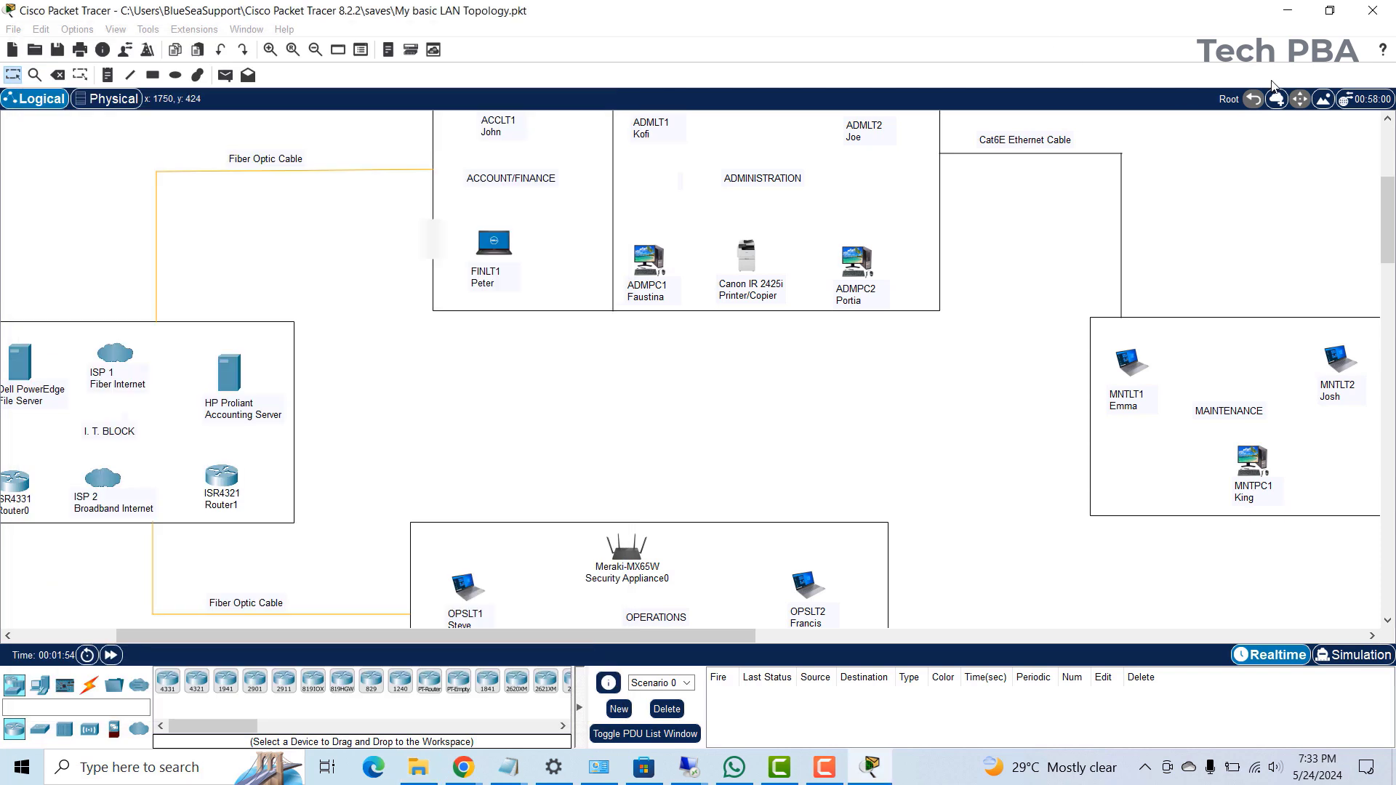
left_click(1376, 10)
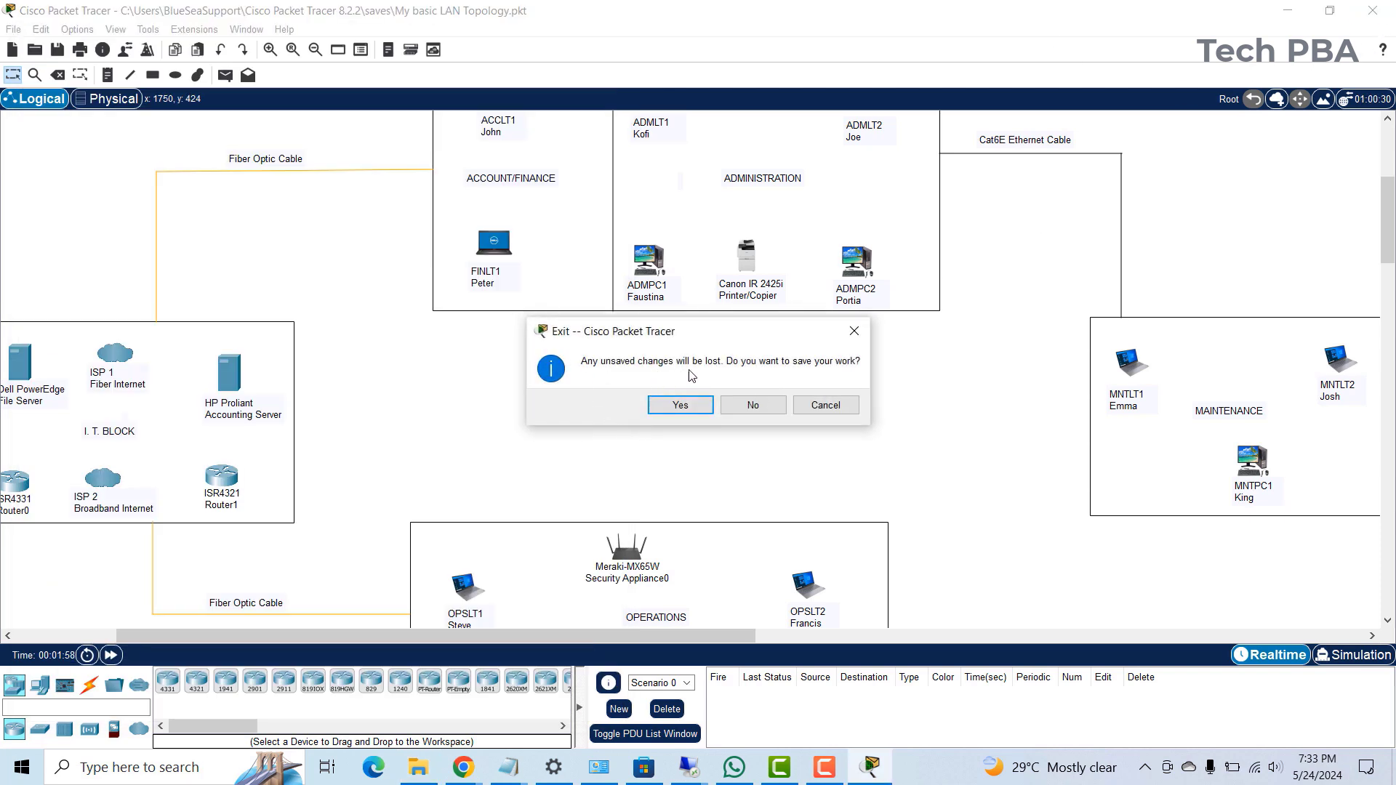
left_click(758, 404)
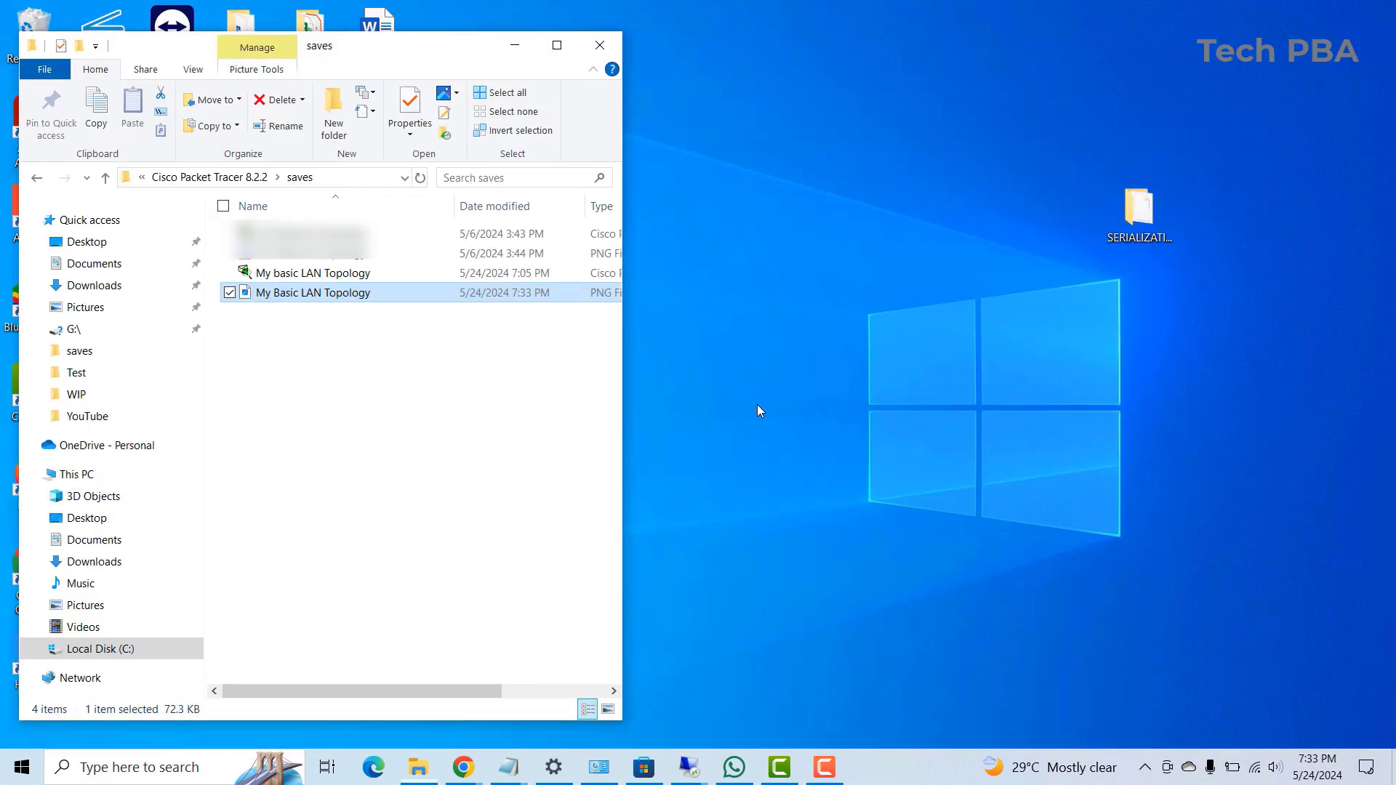
- Open the "My Basic LAN Topology" PNG image from the saves folder
left_click(359, 370)
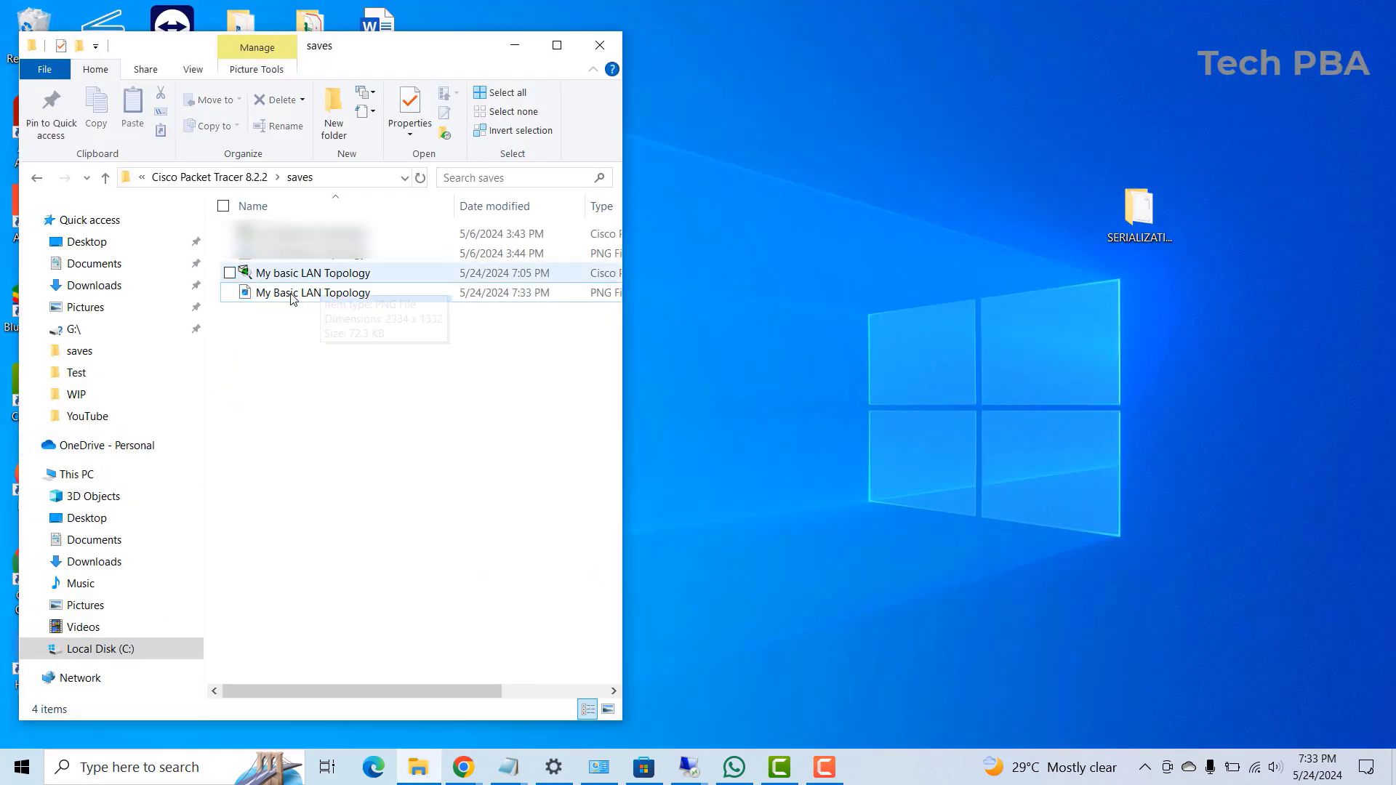
double_click(321, 293)
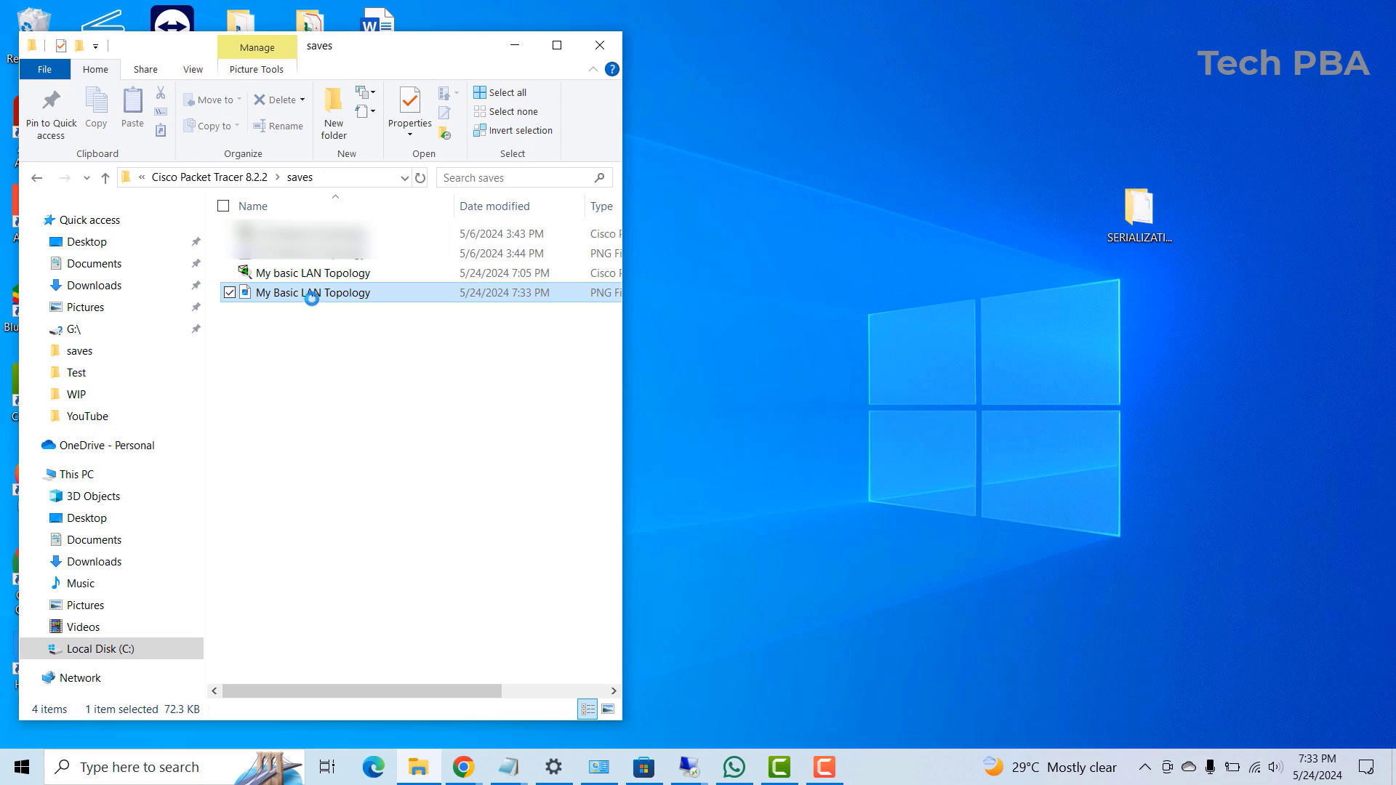